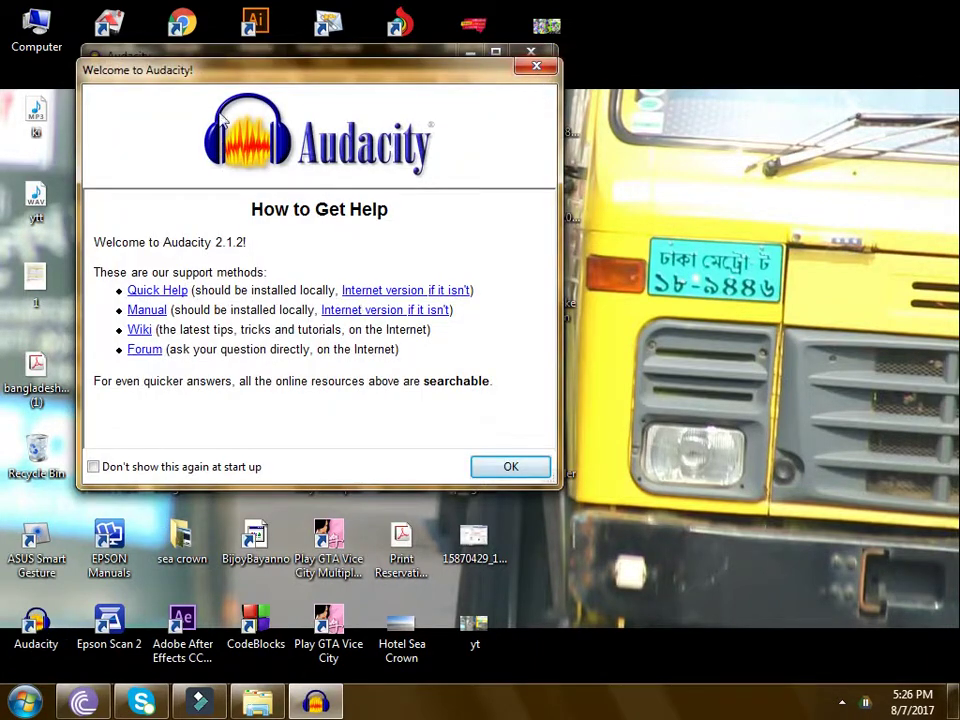
Dismiss the welcome message and maximize the editor window
drag(198, 70, 336, 89)
click(681, 91)
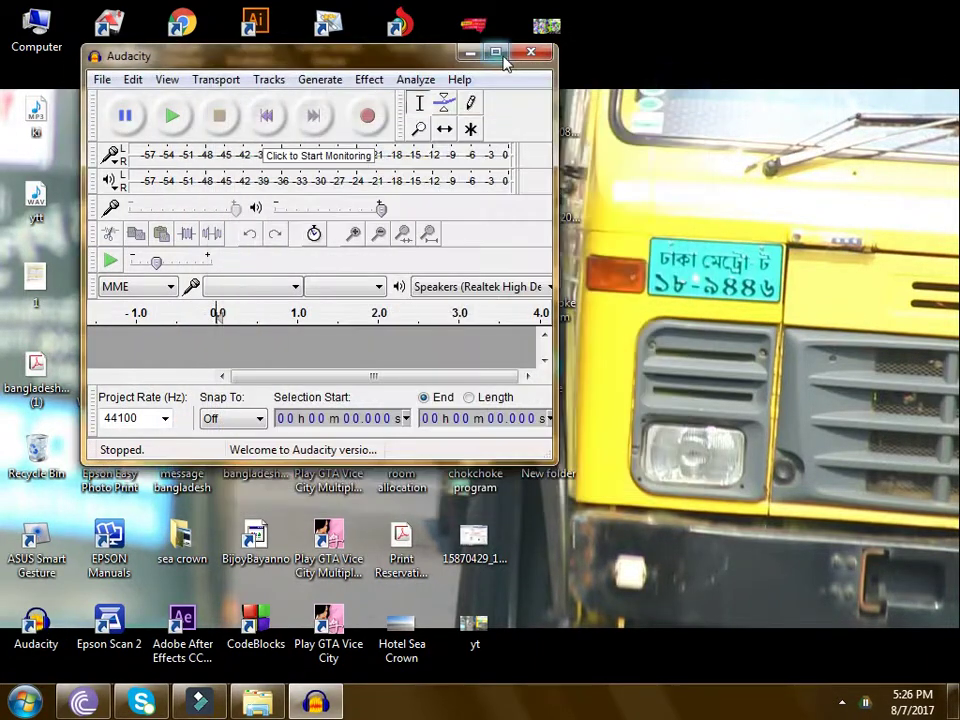
click(496, 52)
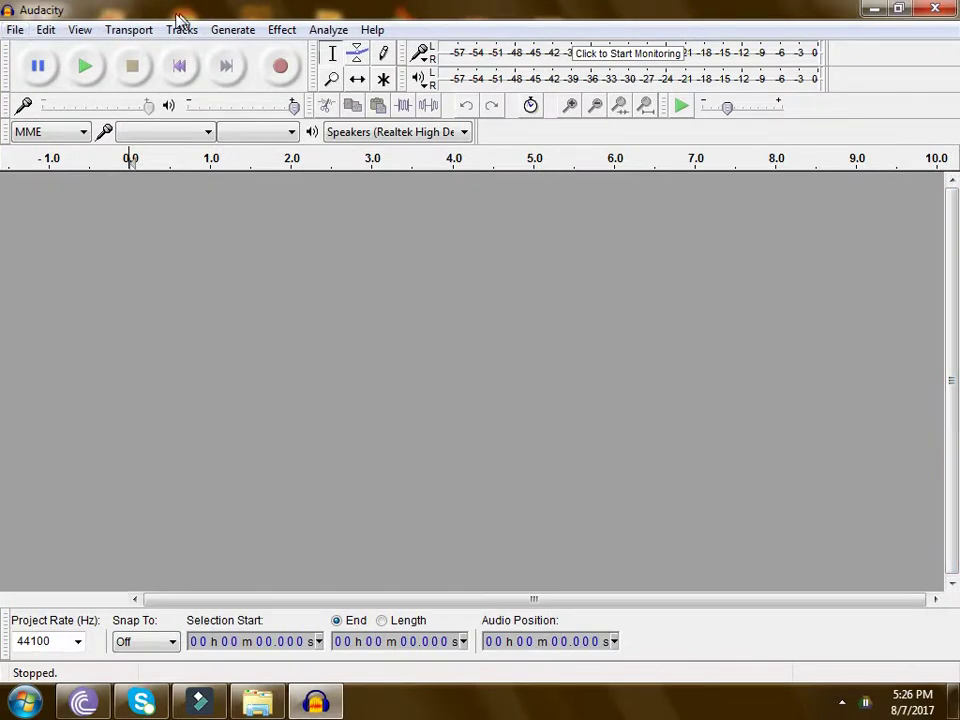
click(17, 31)
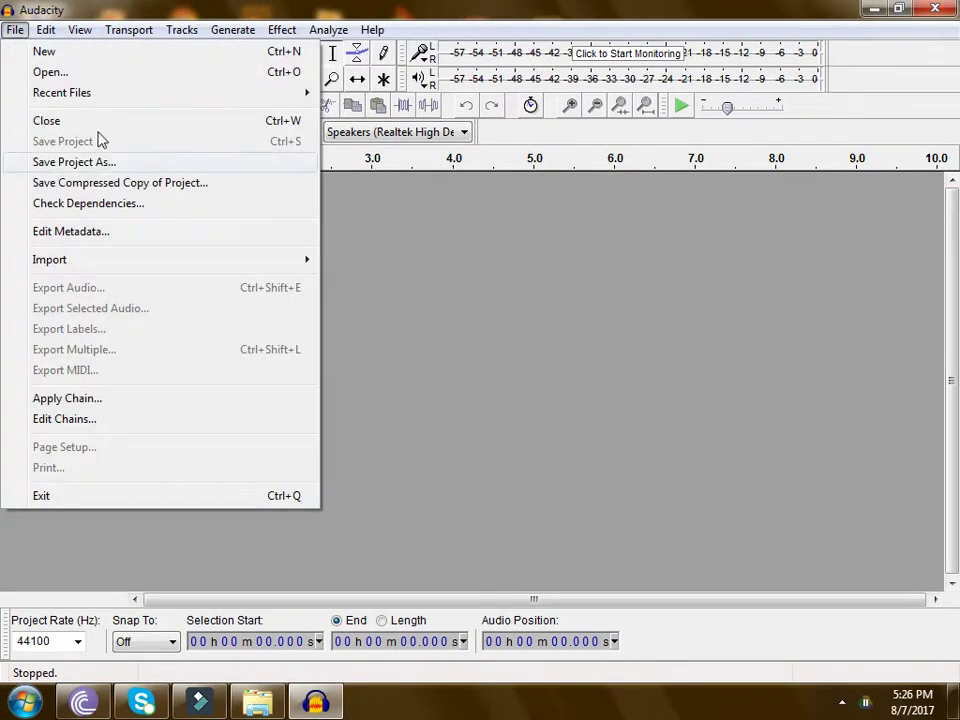
click(96, 56)
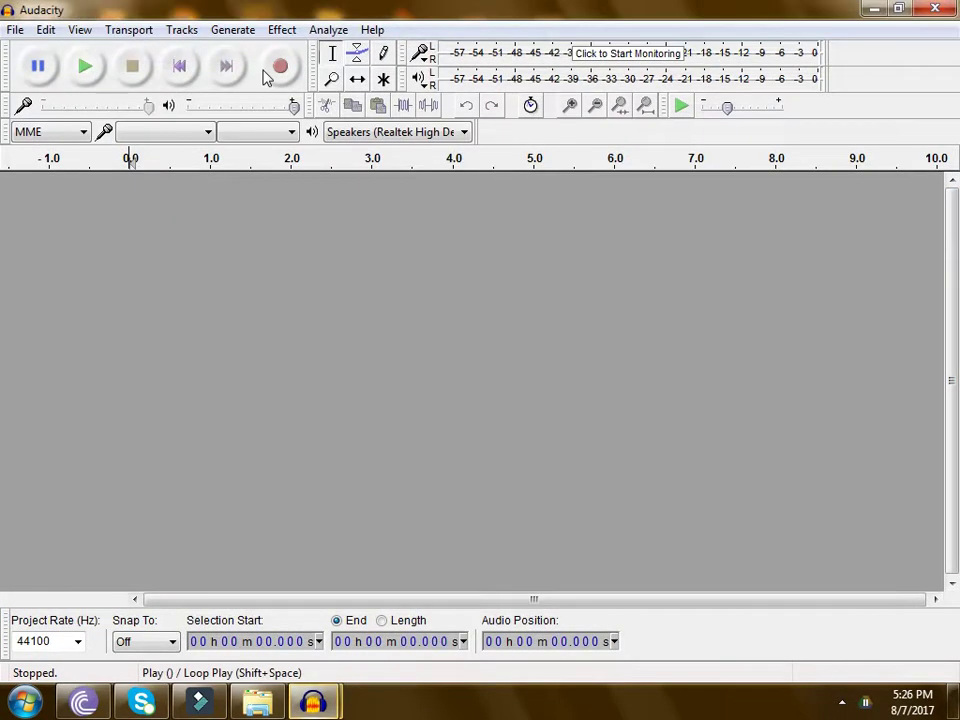
double_click(386, 21)
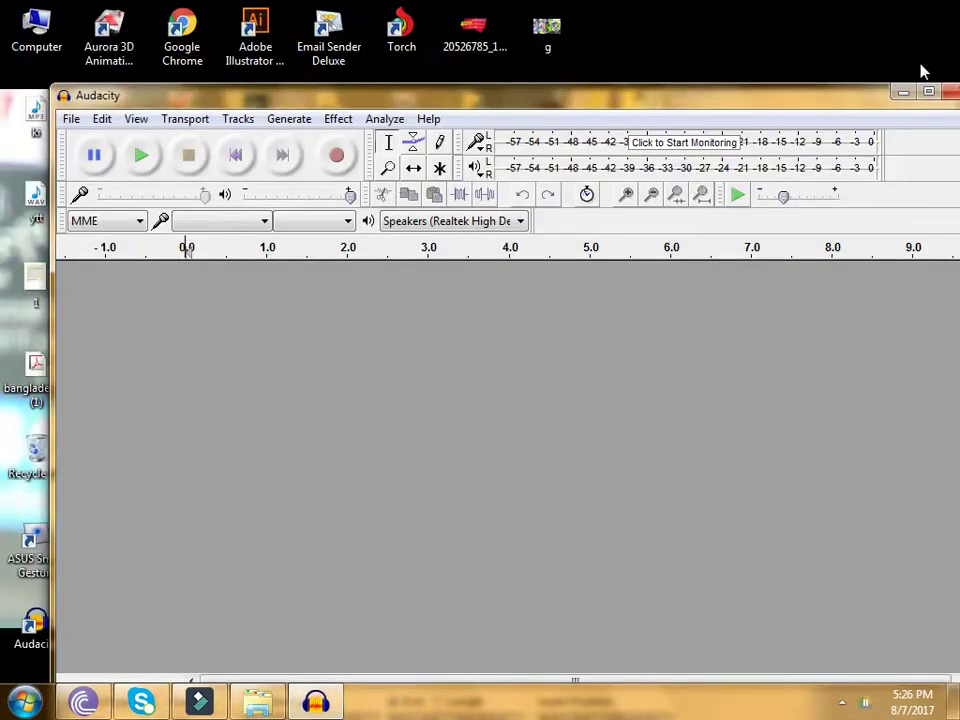
double_click(699, 94)
Import the audio file kancu1 from the My Music folder into the project
click(14, 31)
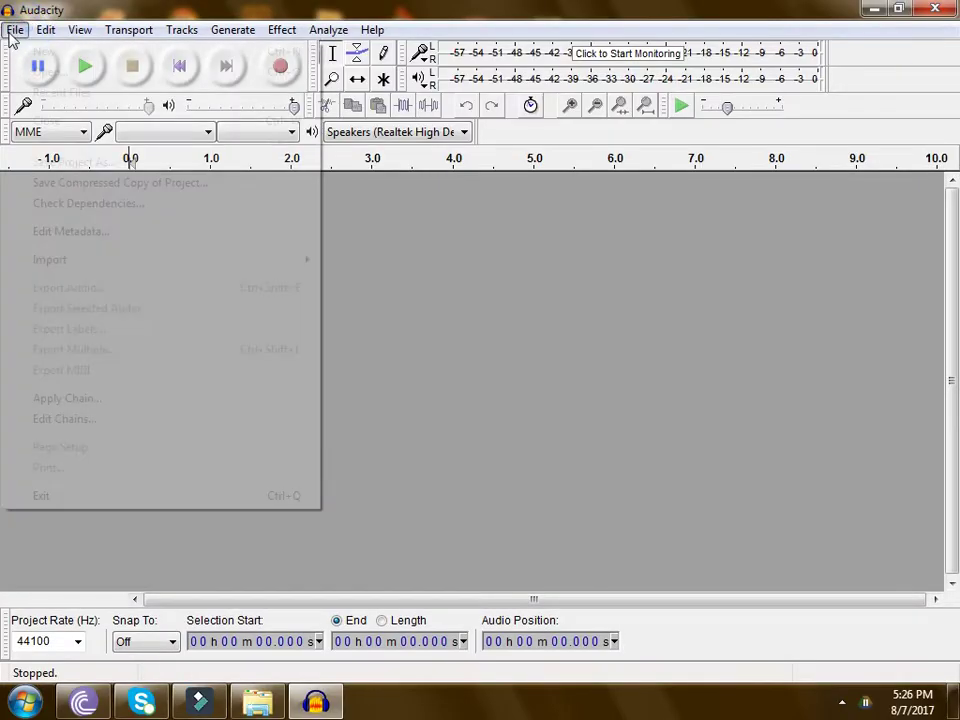
mouse_move(79, 265)
click(411, 265)
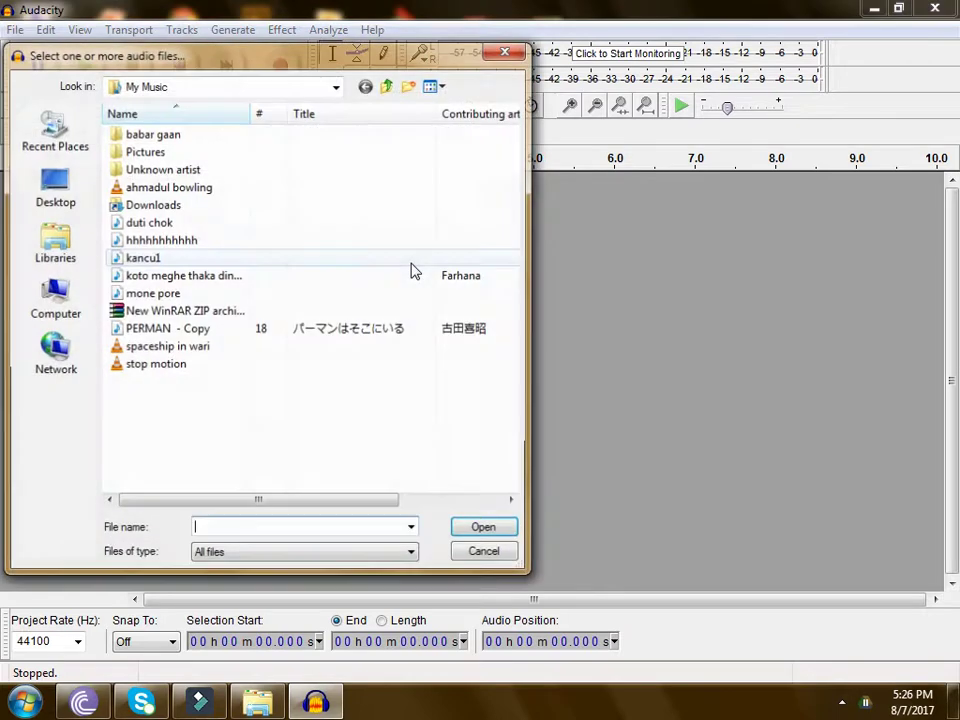
click(170, 260)
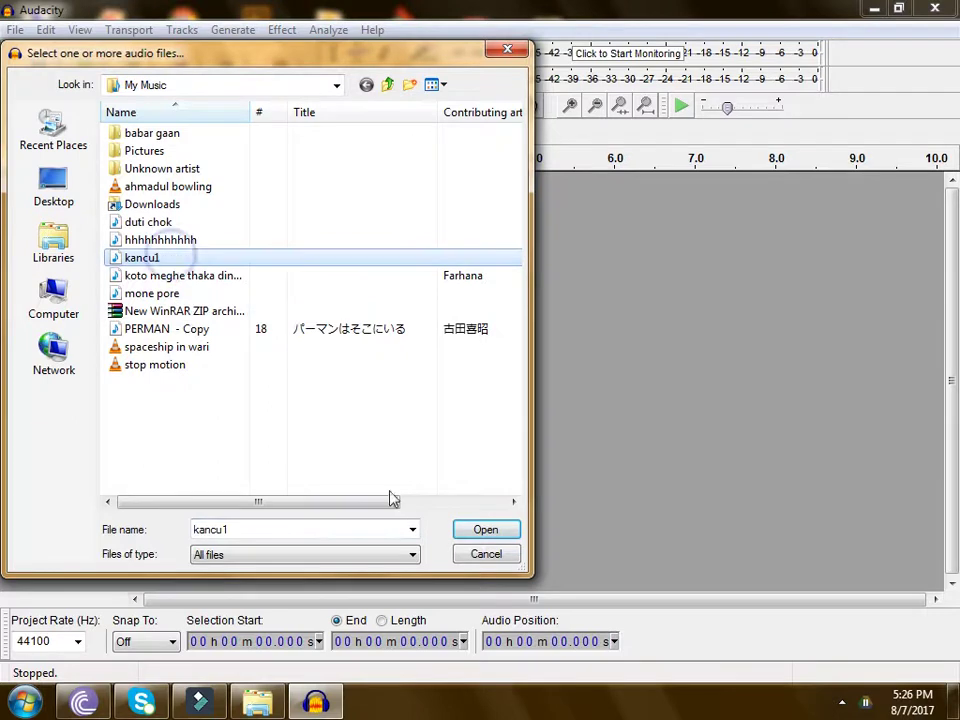
click(508, 537)
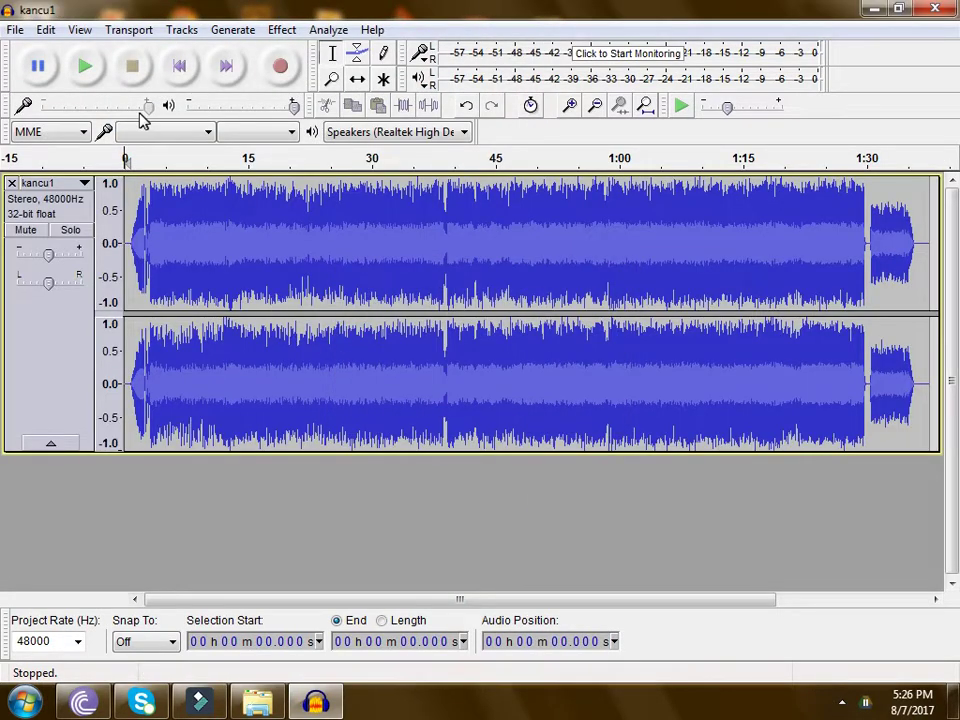
Play the imported track from its start, restart it once, and stop playback
click(90, 70)
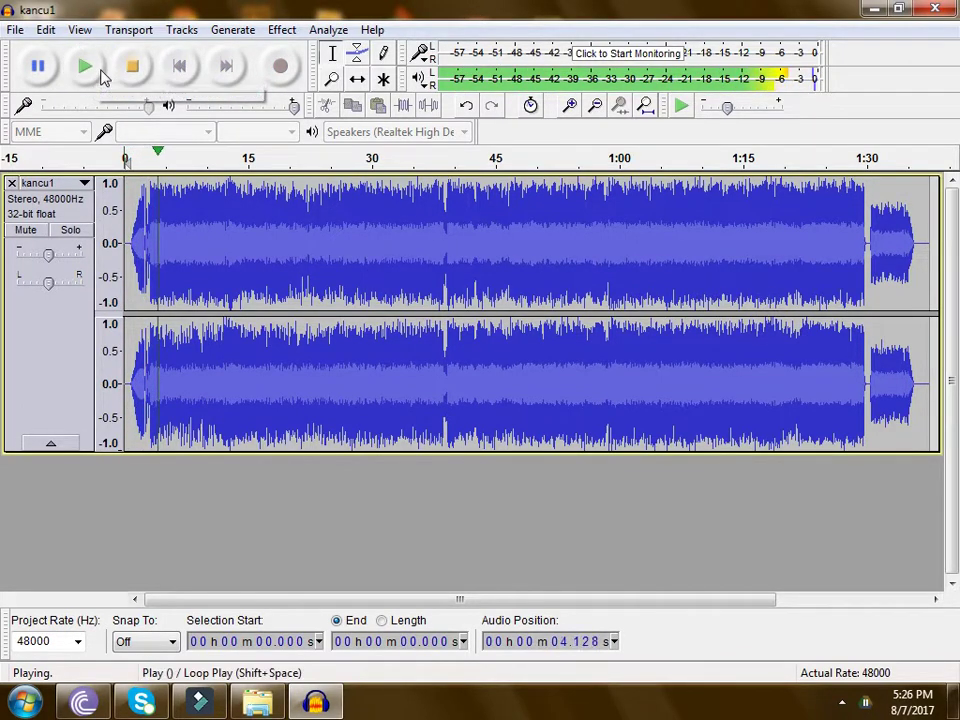
click(92, 72)
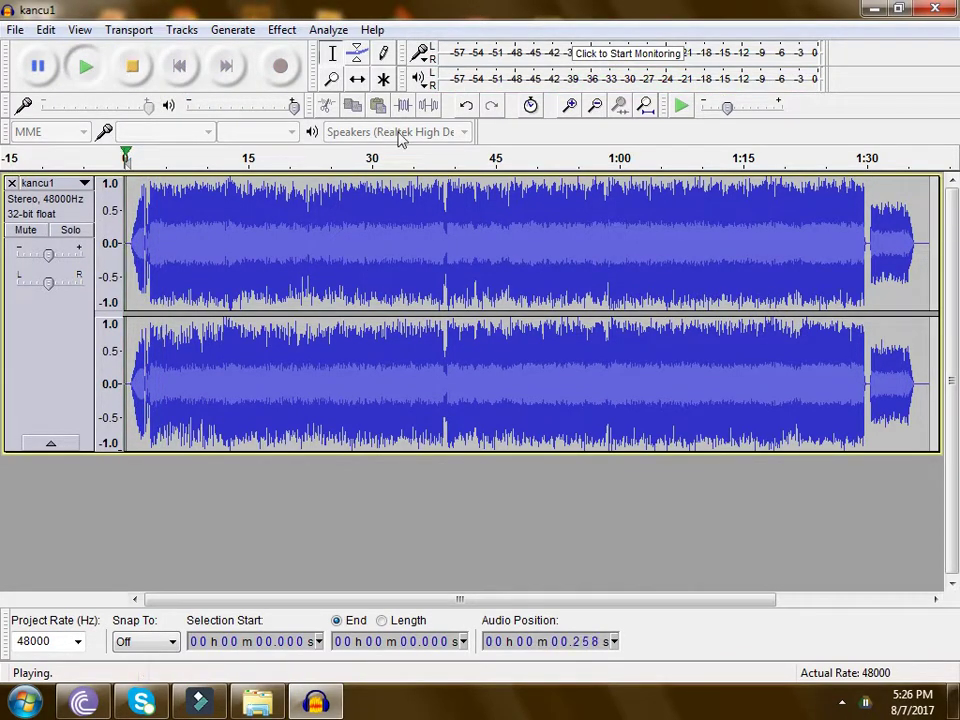
click(133, 66)
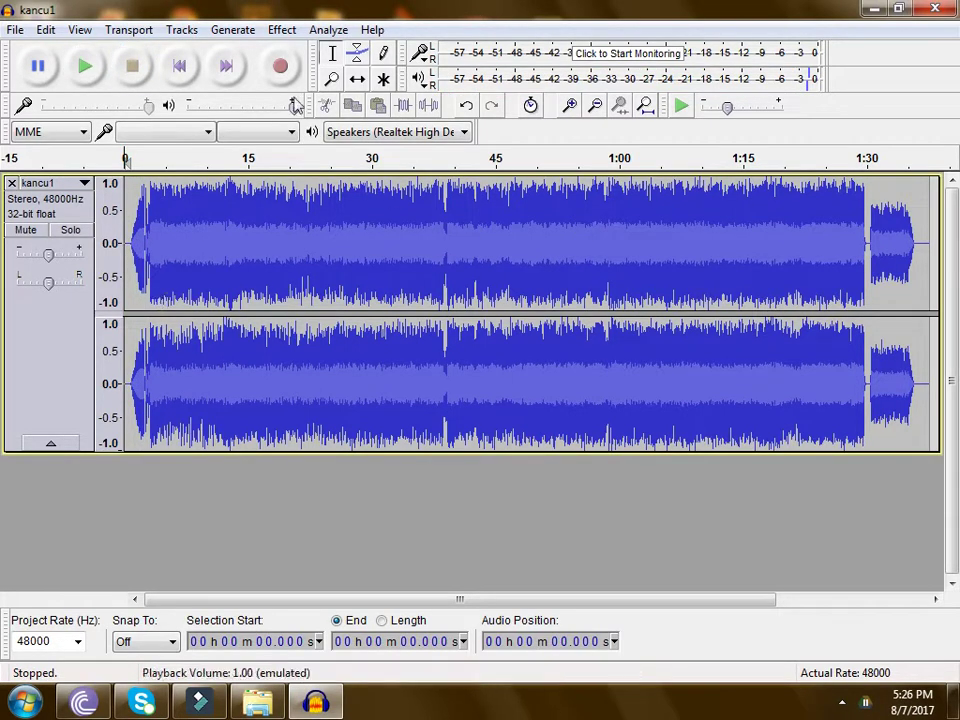
Zoom in on roughly the first 12 seconds of the track and play the opening to locate the vocals
drag(129, 236, 232, 238)
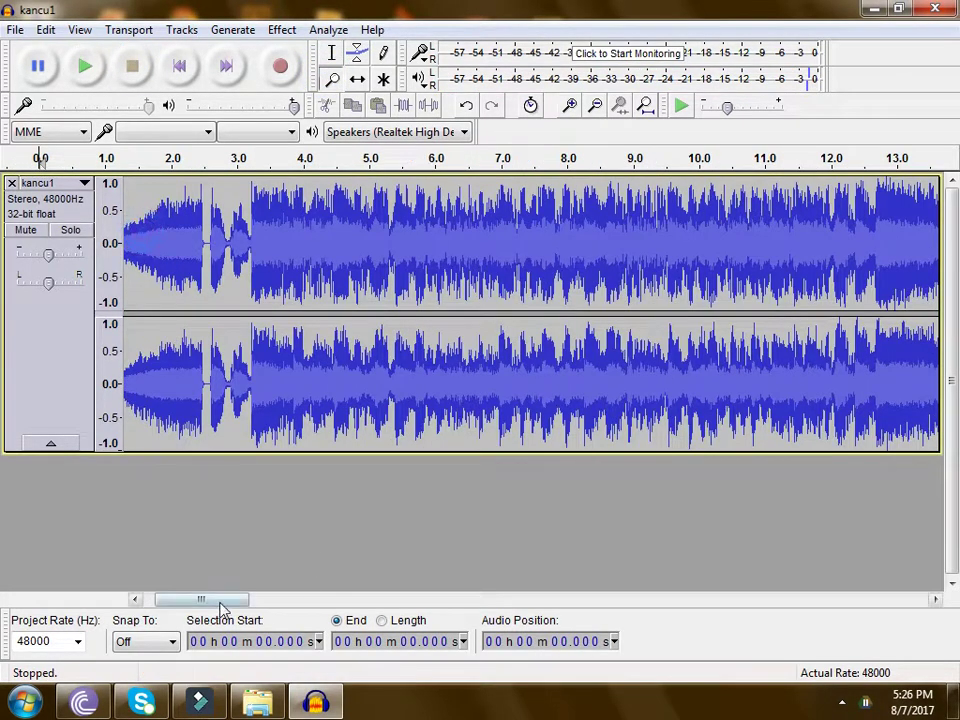
drag(222, 604, 212, 604)
click(86, 68)
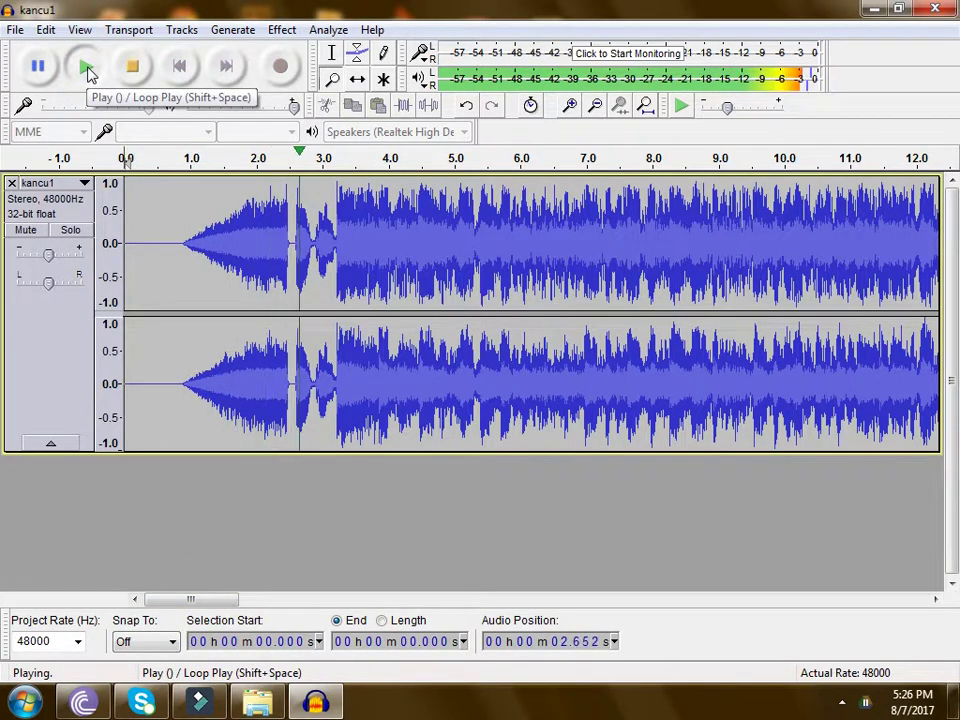
click(86, 68)
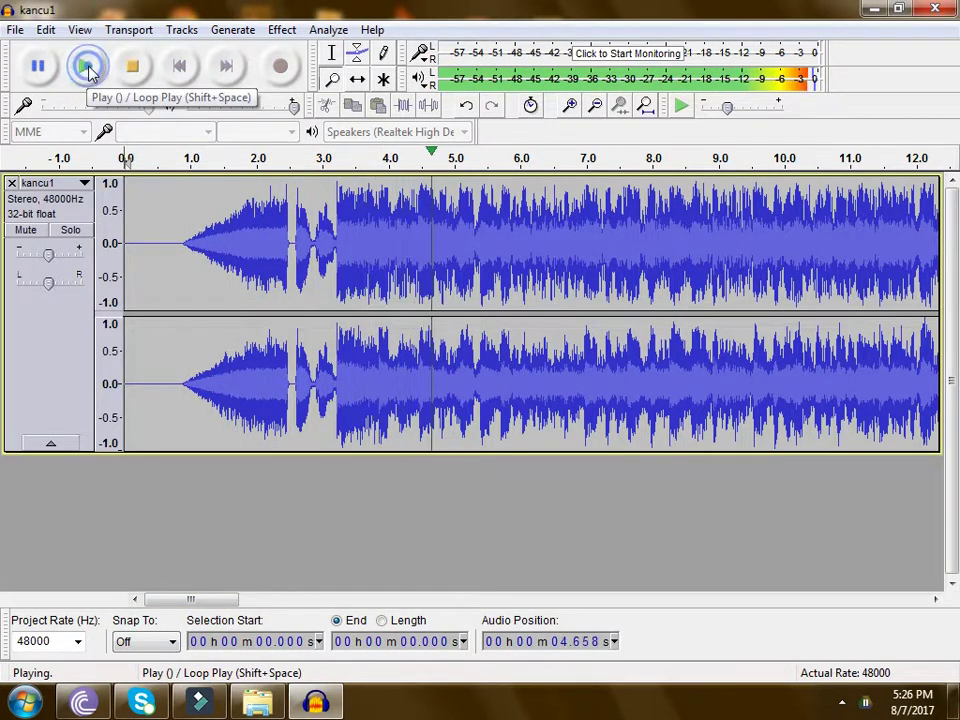
click(148, 67)
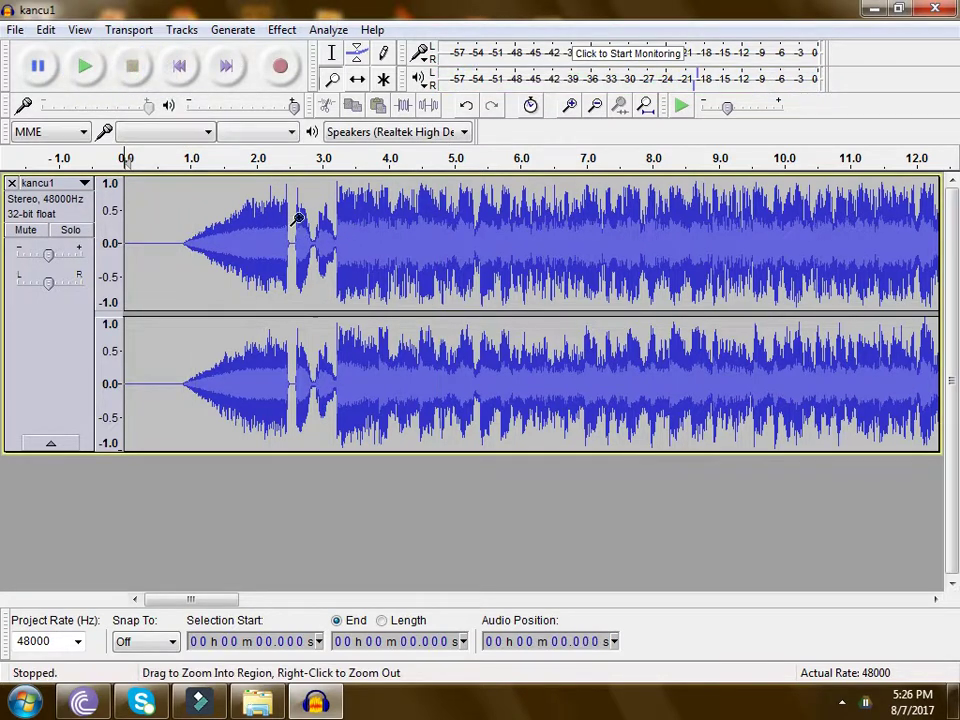
Select the audio from about 2.6 to 5.4 seconds and play it
drag(296, 245, 480, 246)
key(space)
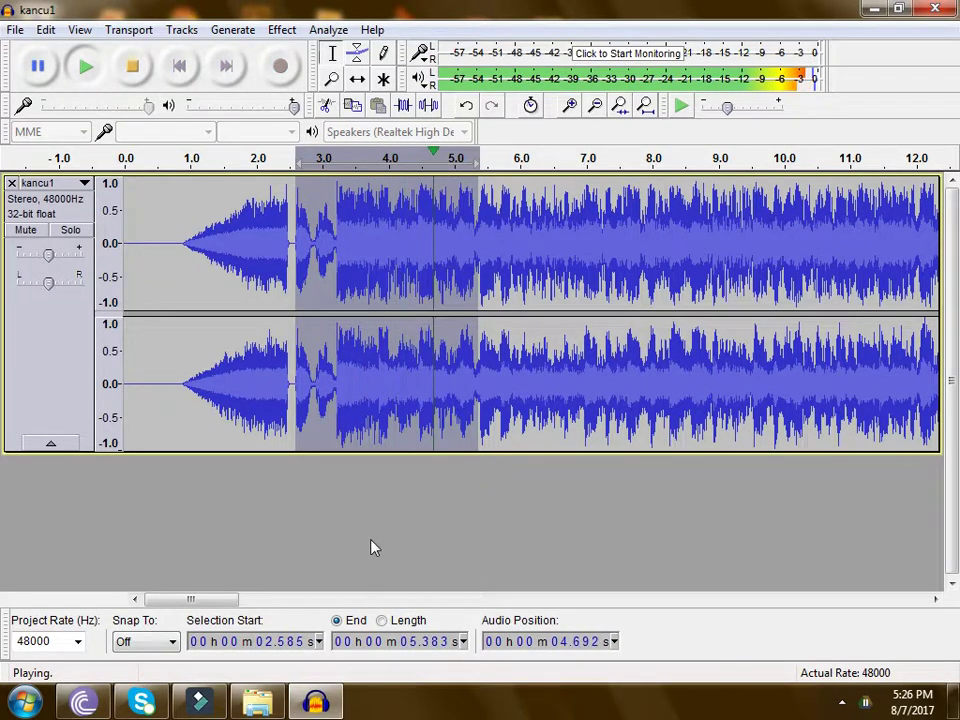
Select the audio from about 5.4 to 17.5 seconds and play it to find where the section should end
click(332, 79)
click(504, 259)
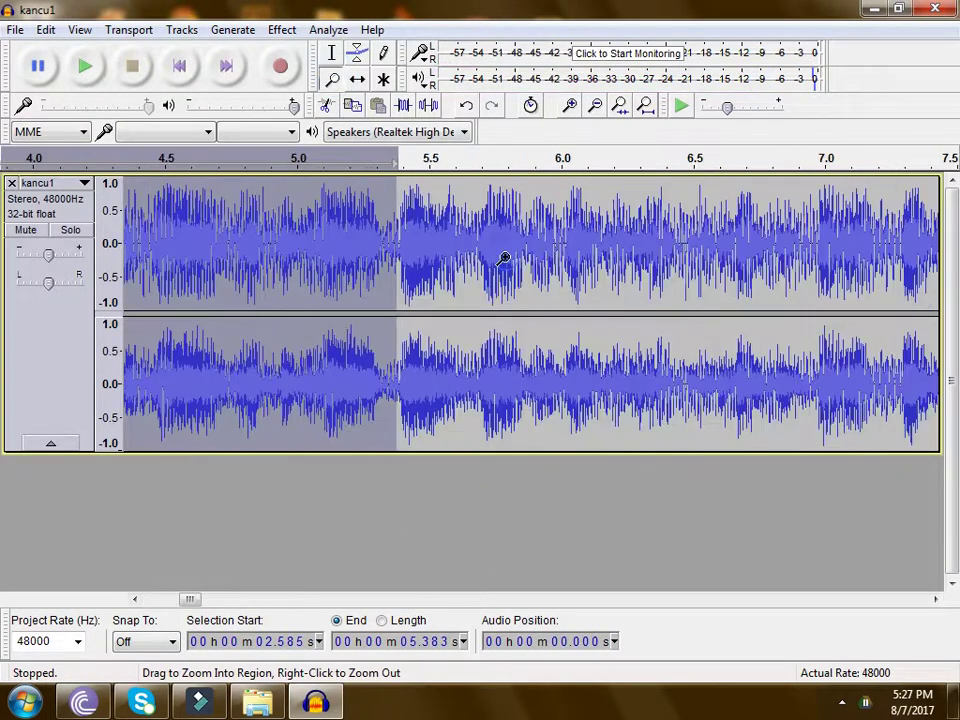
drag(192, 599, 186, 600)
right_click(288, 305)
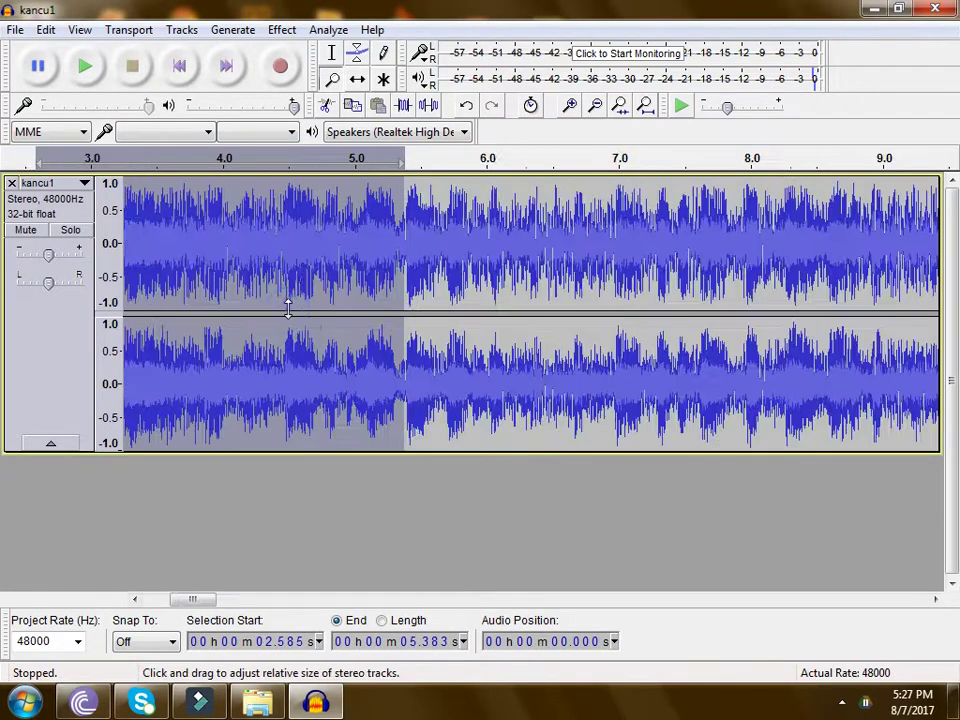
right_click(326, 272)
right_click(326, 272)
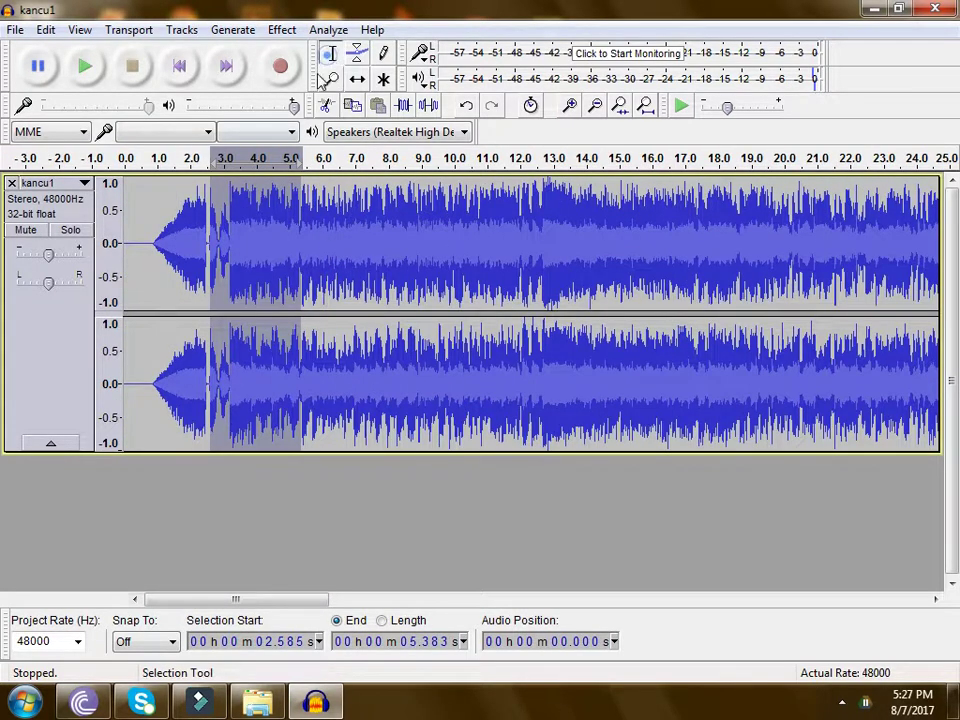
click(332, 52)
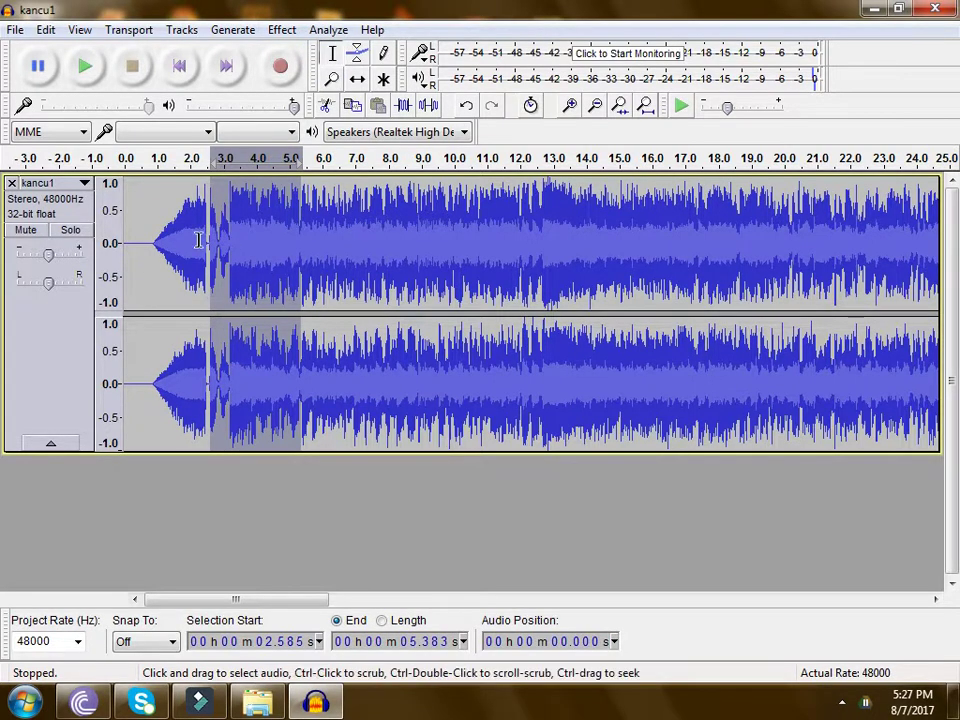
mouse_move(211, 244)
mouse_down()
mouse_move(228, 247)
mouse_move(207, 247)
mouse_up()
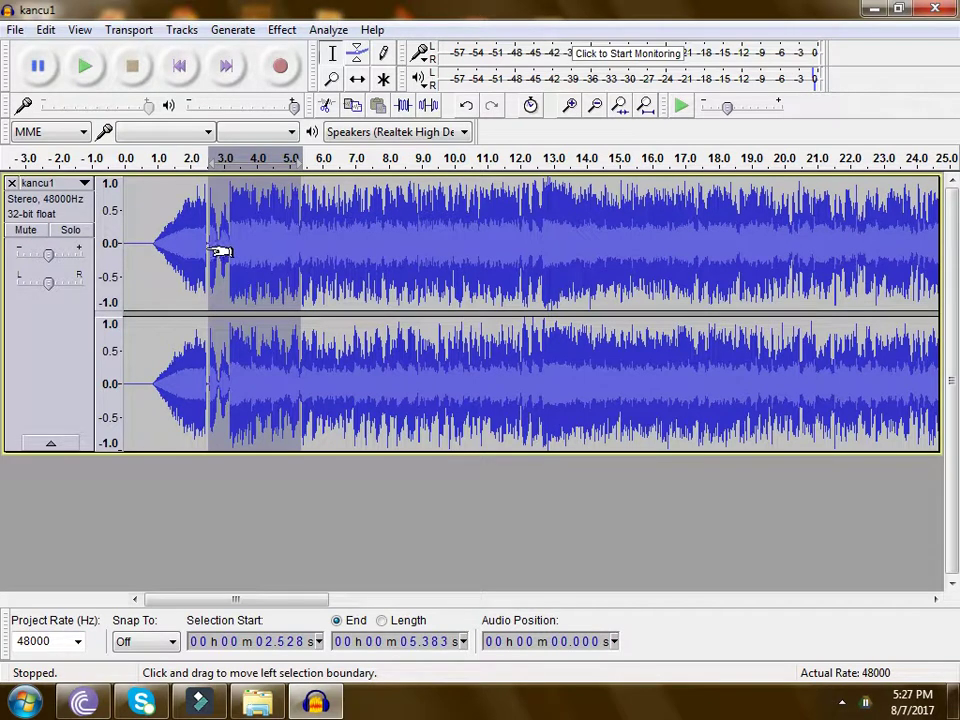
drag(204, 248, 703, 280)
key(space)
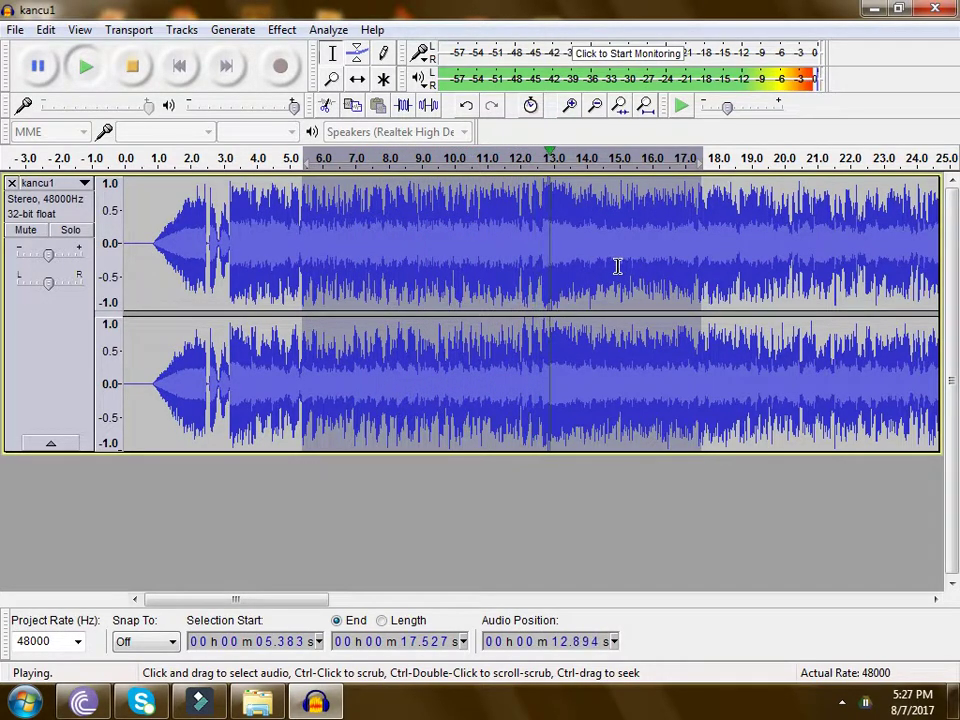
key(space)
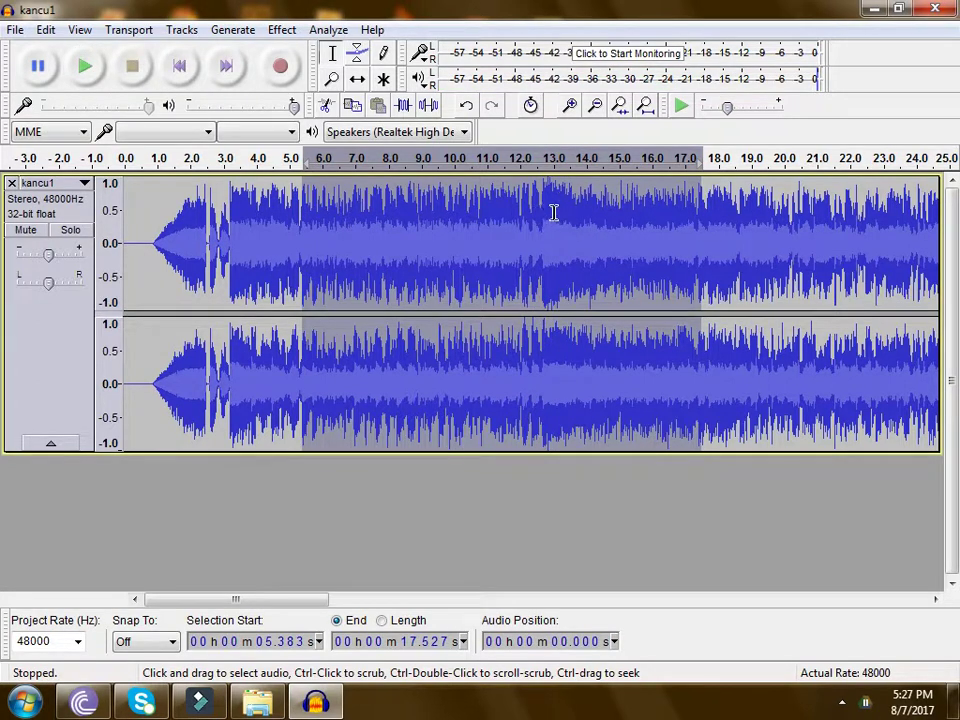
Select the audio from about 2.6 to 13.4 seconds and open the Vocal Remover effect for it
drag(566, 215, 210, 240)
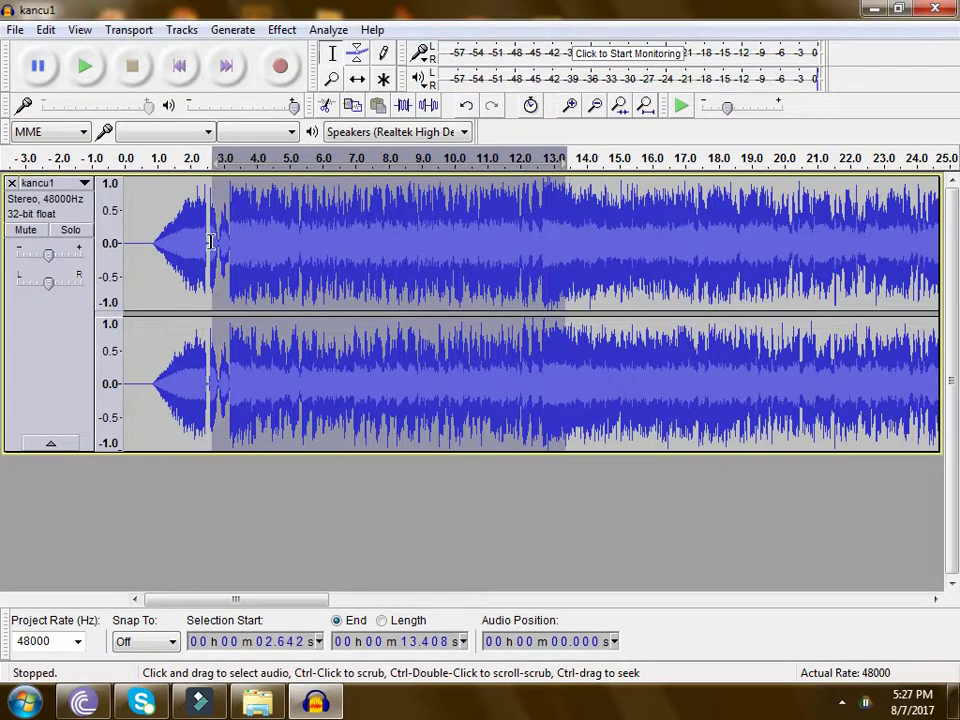
click(282, 29)
mouse_move(326, 712)
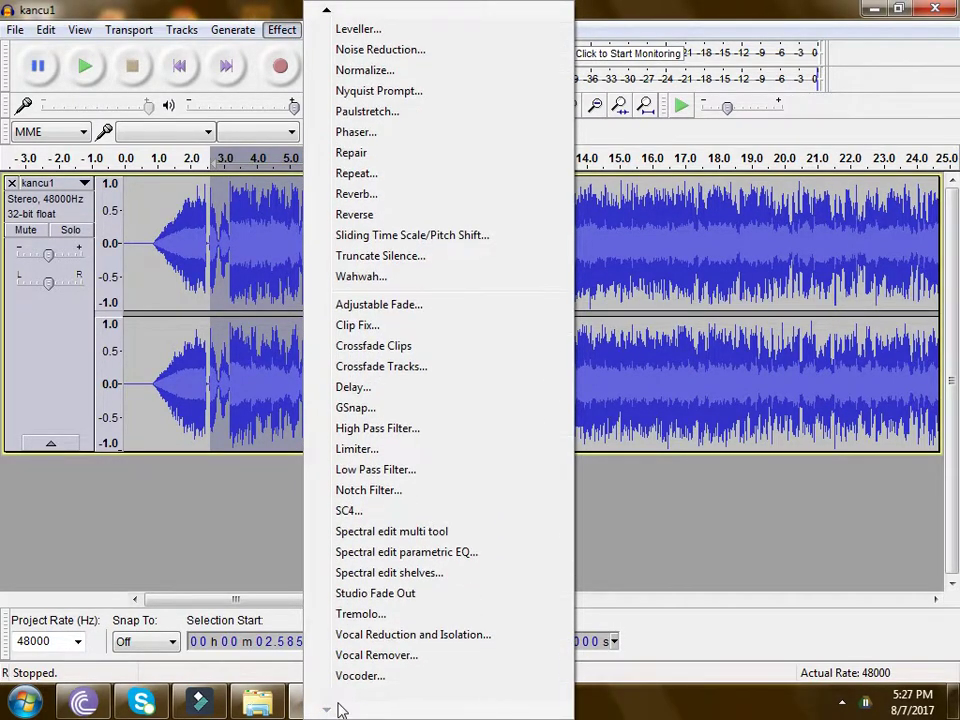
click(404, 662)
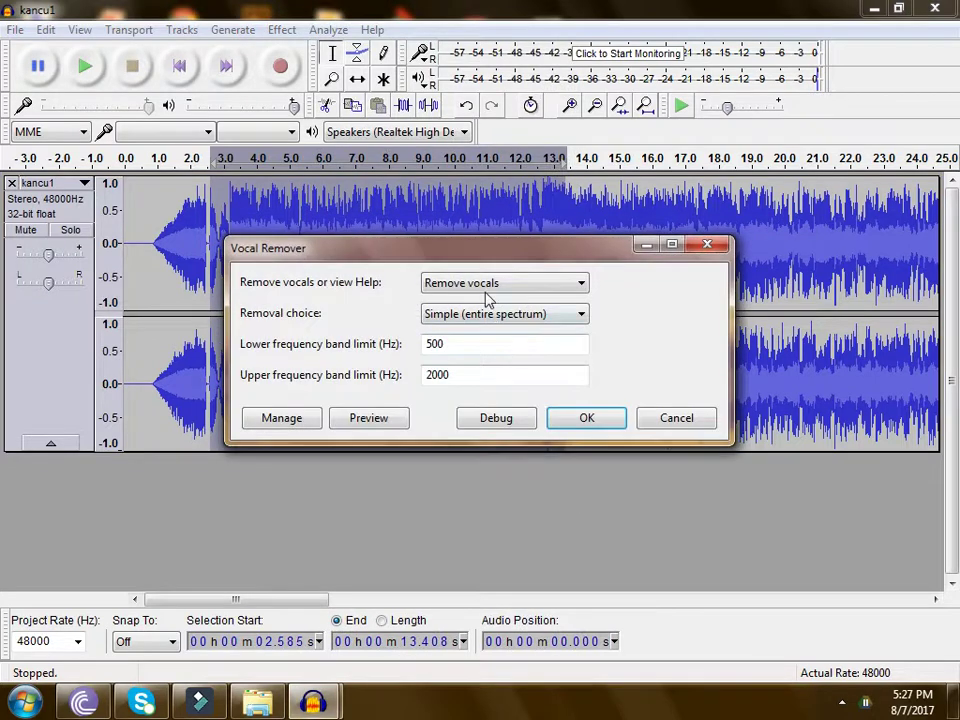
Remove the vocals from the selection using Simple (entire spectrum), with frequency band limits of 495 Hz lower and 2010 Hz upper
click(487, 286)
click(485, 304)
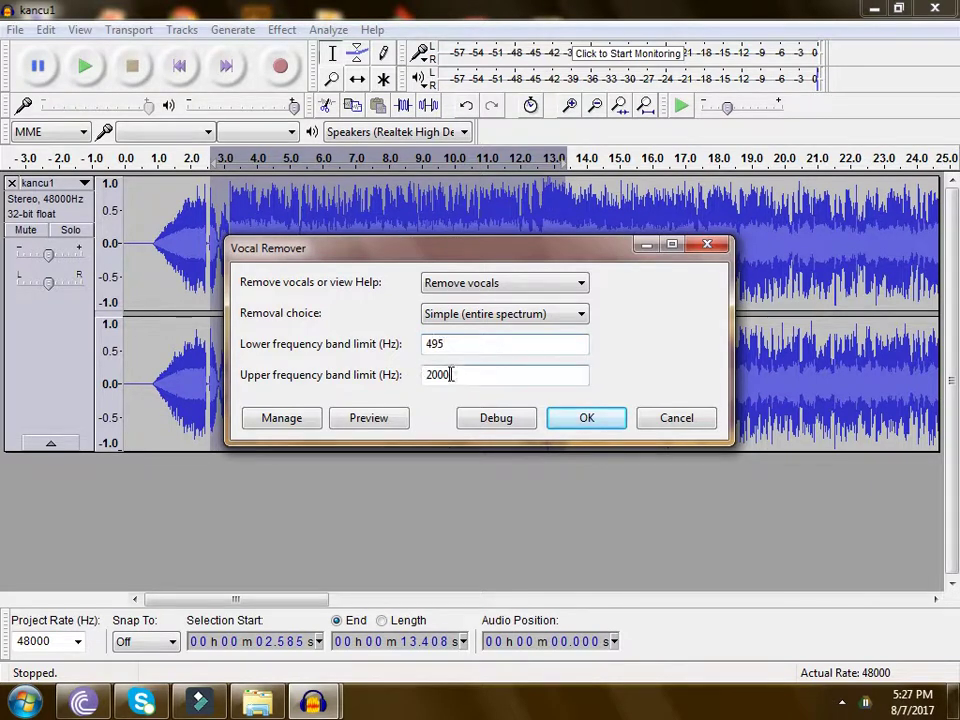
drag(451, 374, 360, 376)
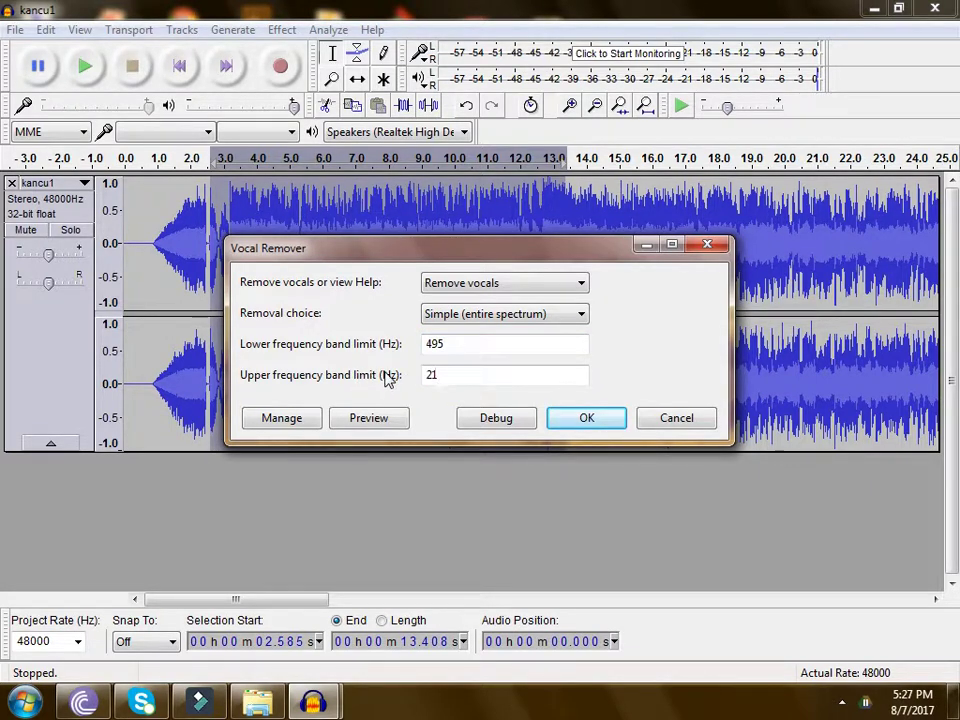
click(568, 318)
click(530, 334)
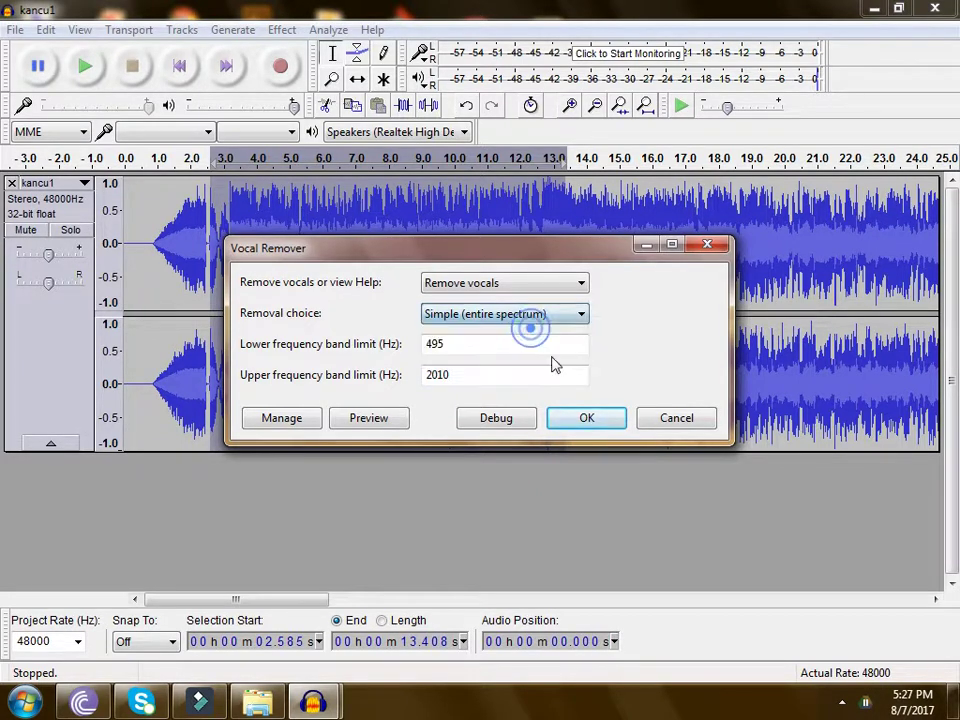
click(586, 421)
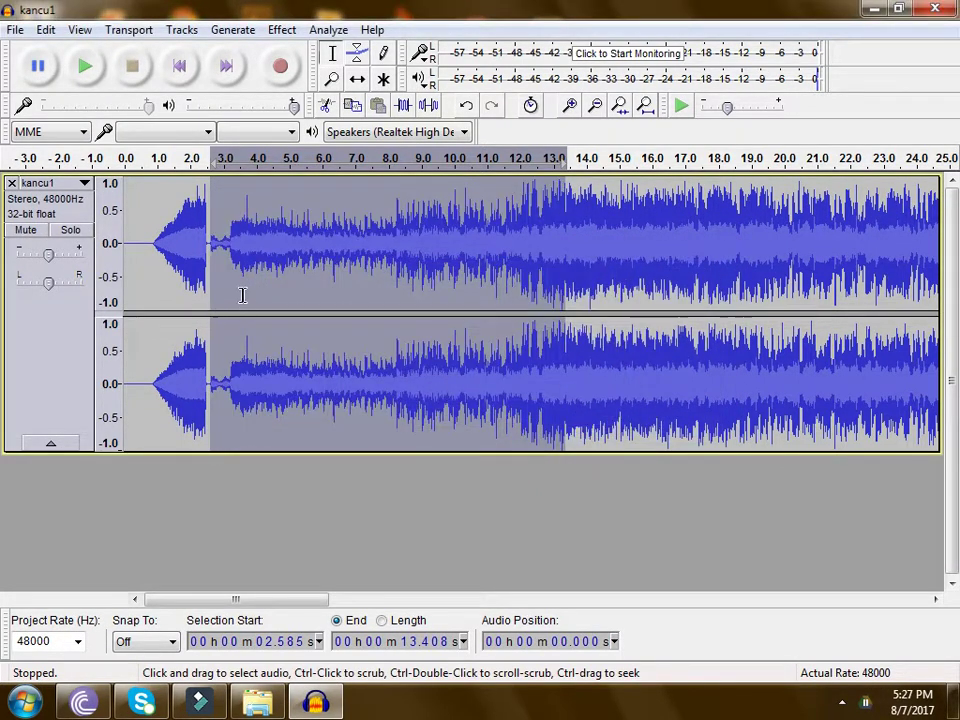
Play the processed section and try silencing it, undoing the silence
key(space)
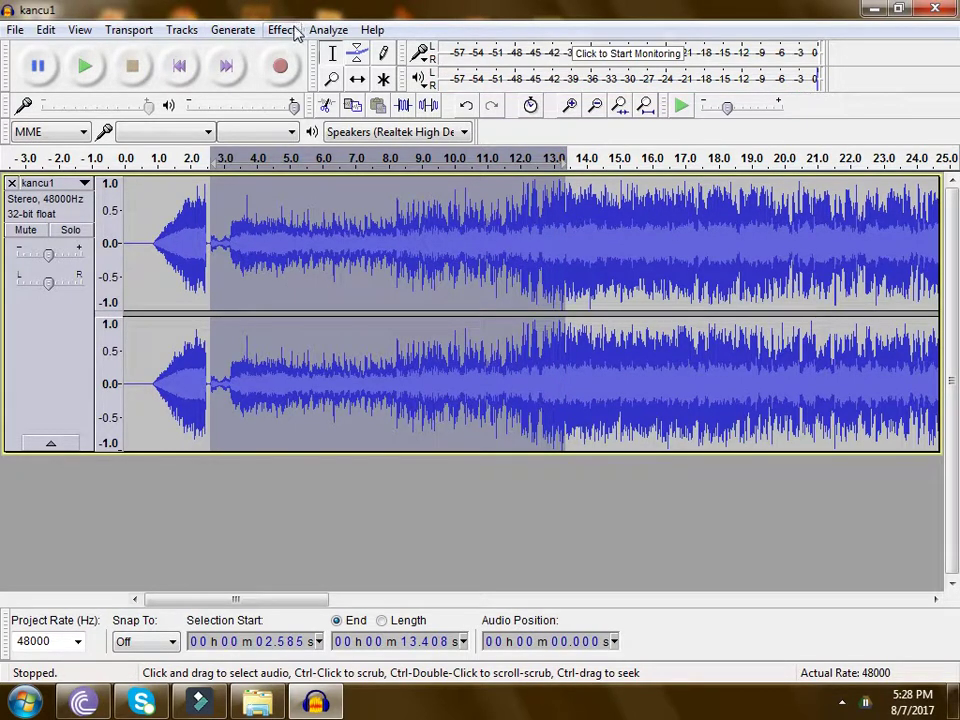
key(ctrl+l)
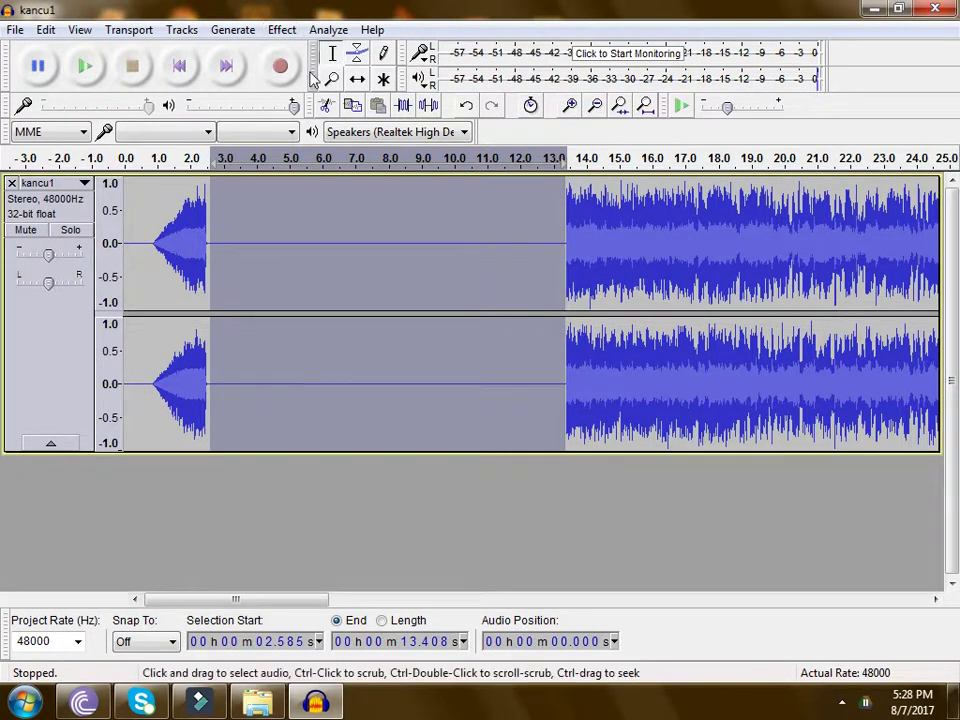
key(ctrl+z)
Apply a Low Pass Filter to the selected section at 1000 Hz with a 12 dB per octave rolloff
click(283, 30)
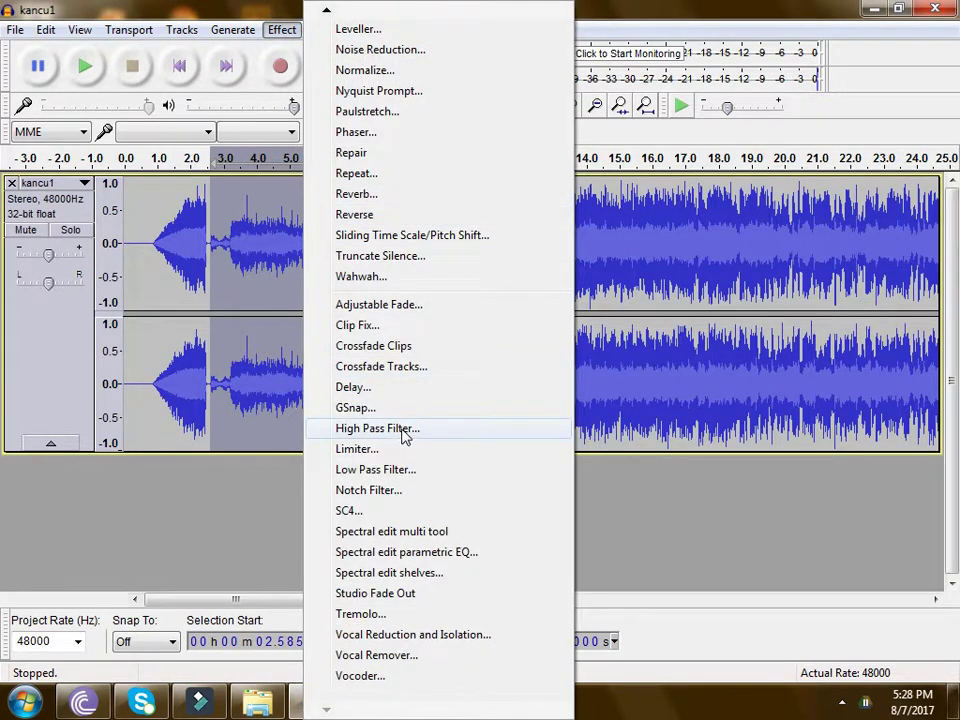
click(372, 469)
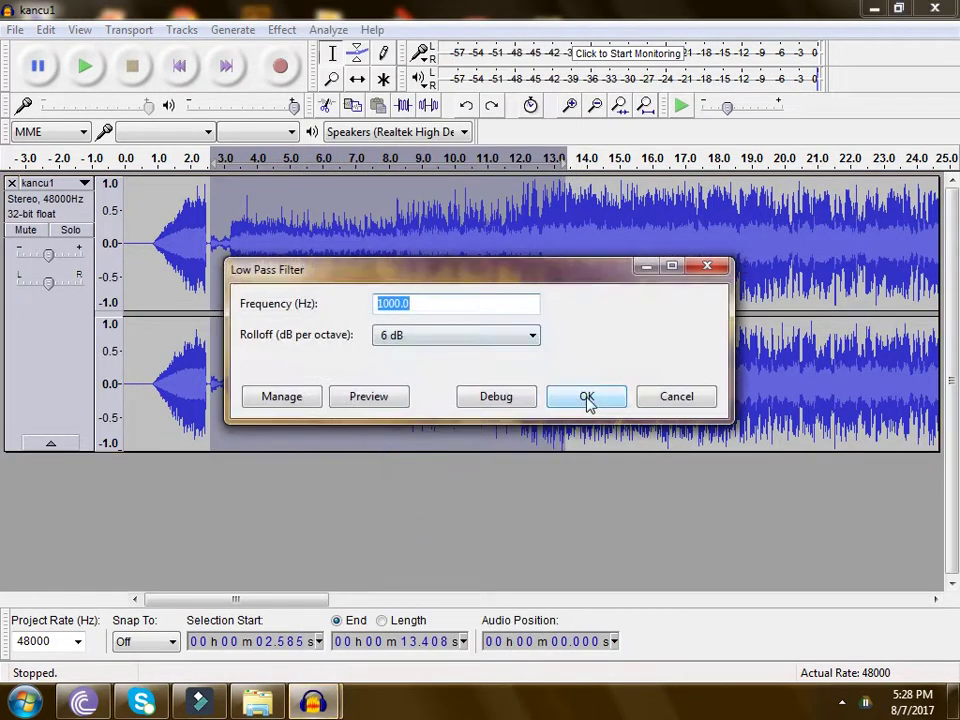
click(490, 341)
click(460, 368)
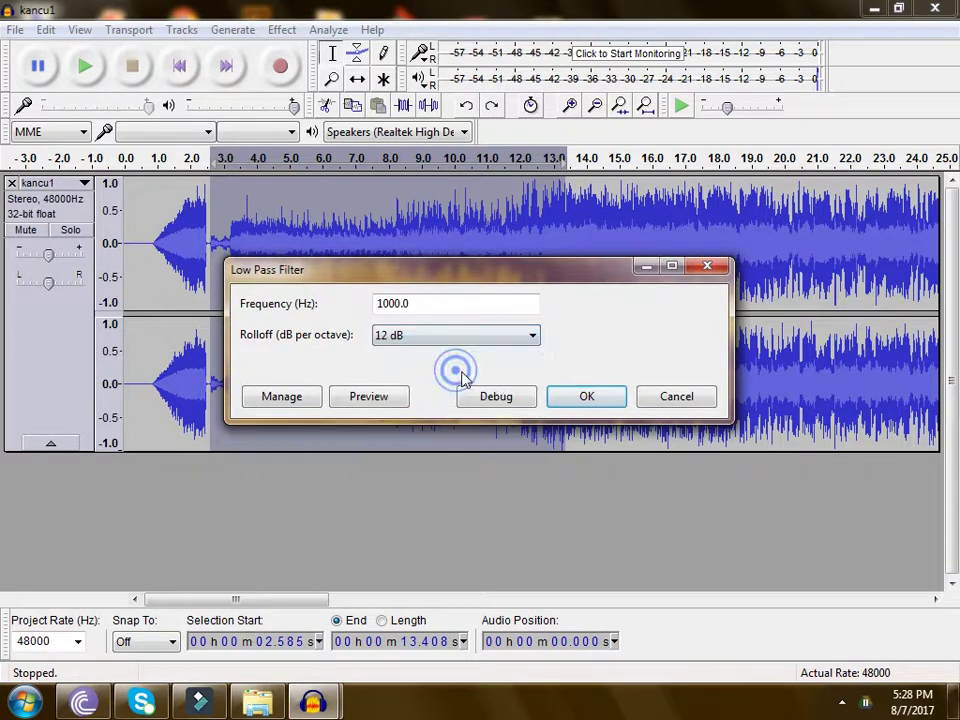
click(587, 397)
Play the filtered section, then listen from about 13.3 seconds on to find where the next vocals begin
key(space)
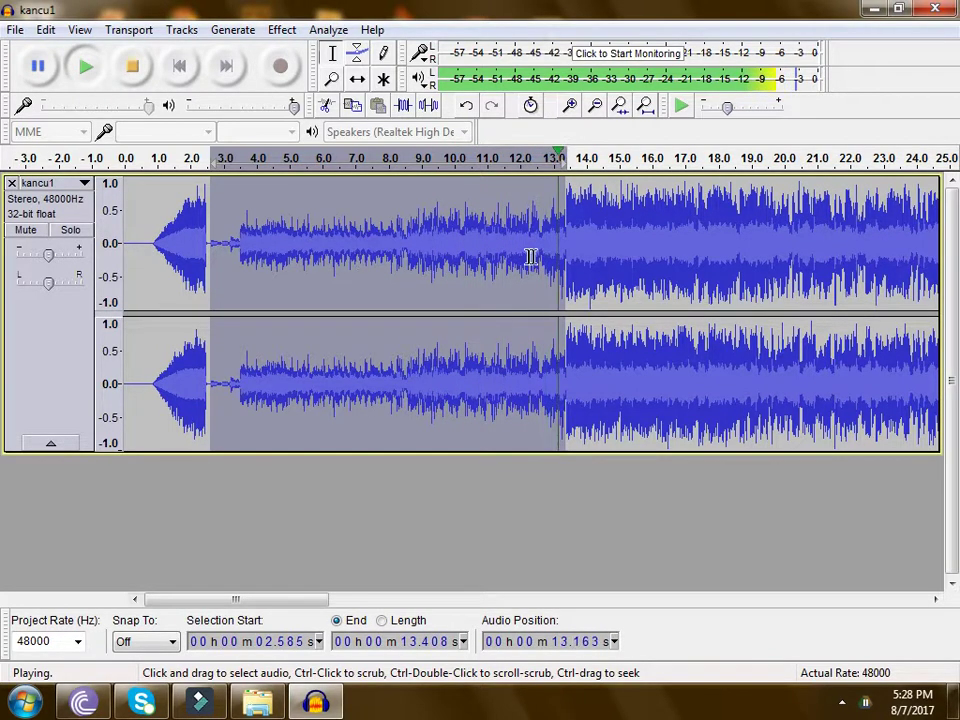
click(562, 228)
key(space)
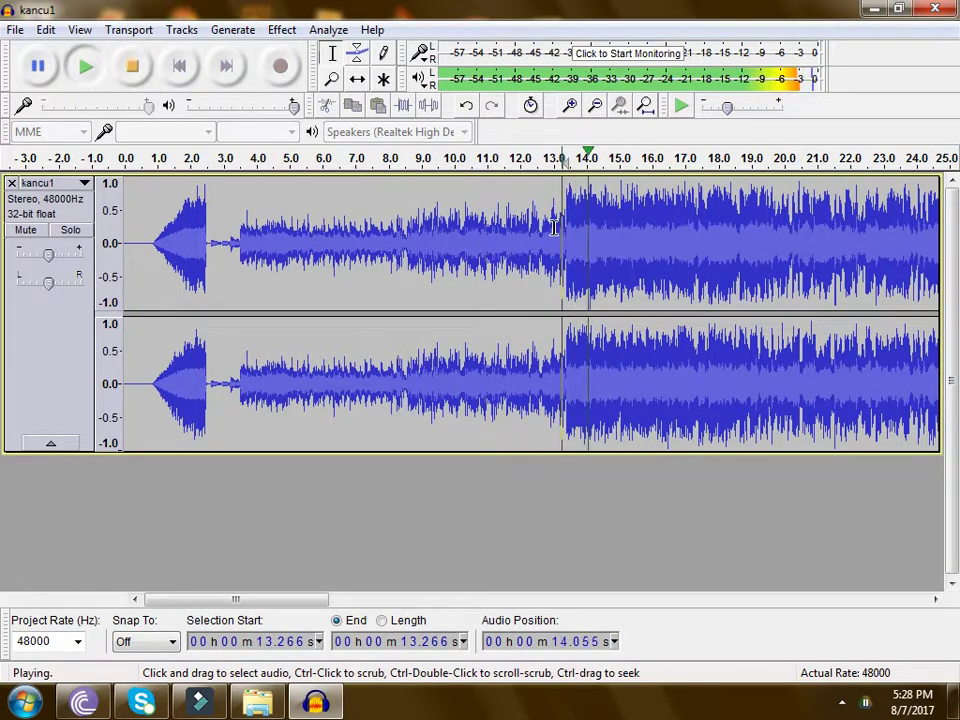
drag(236, 599, 334, 596)
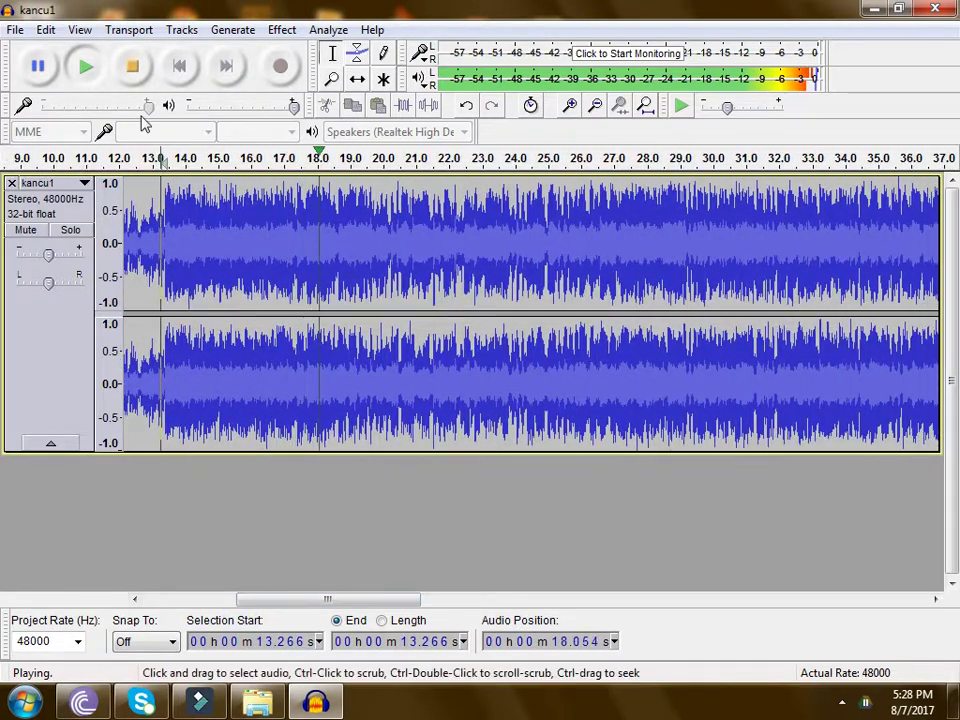
click(133, 67)
Select the audio from about 18.6 to 33.7 seconds and play it to find where the next vocal section ends
drag(336, 218, 835, 221)
key(space)
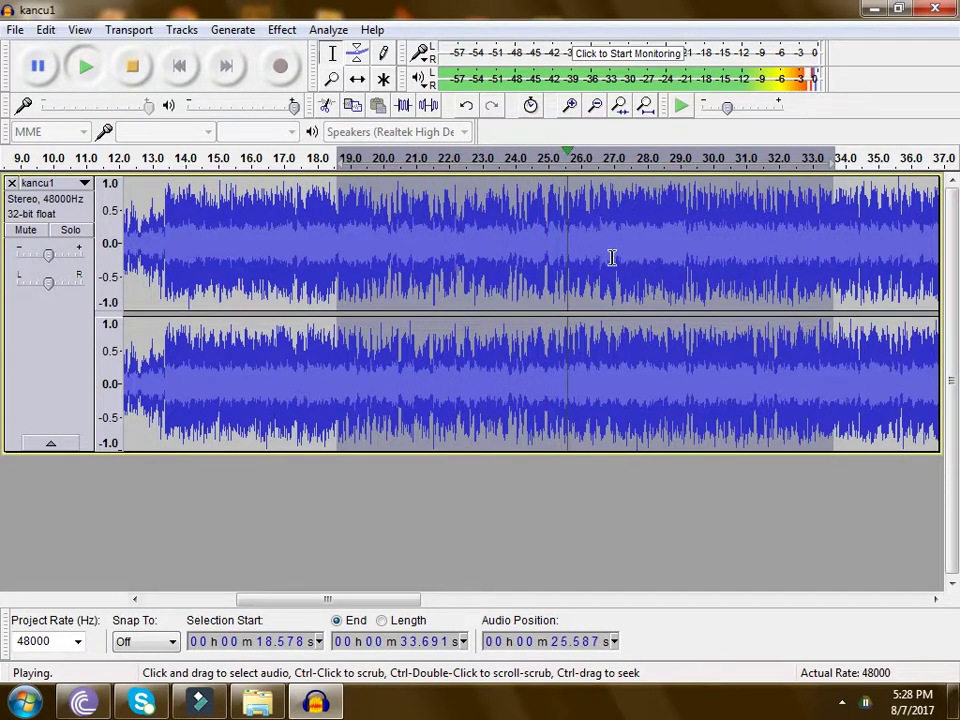
drag(388, 601, 505, 606)
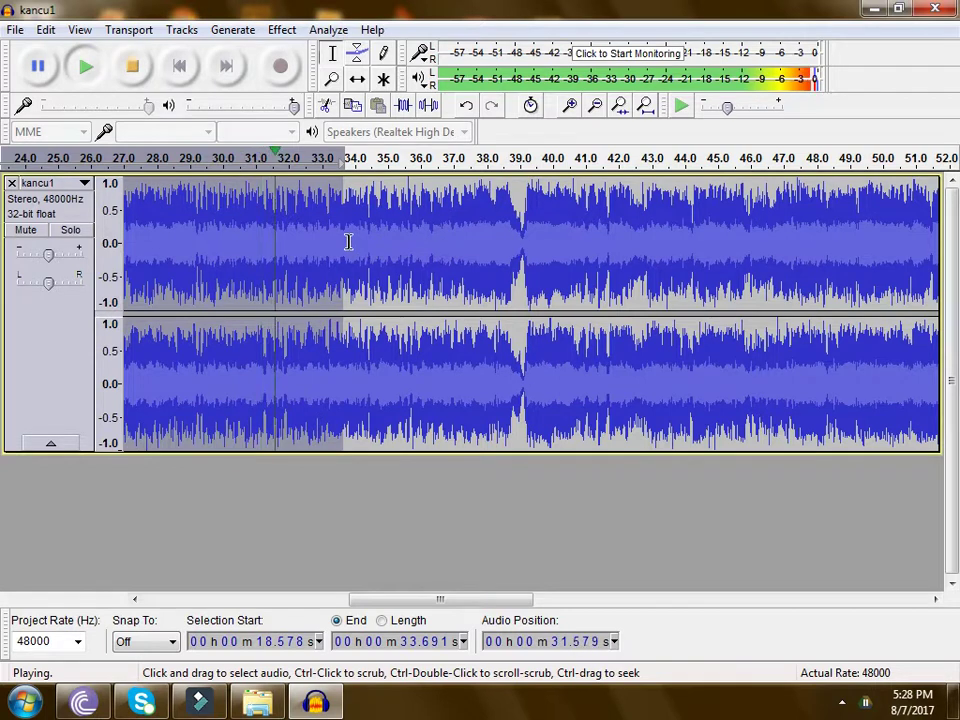
key(space)
drag(475, 604, 381, 609)
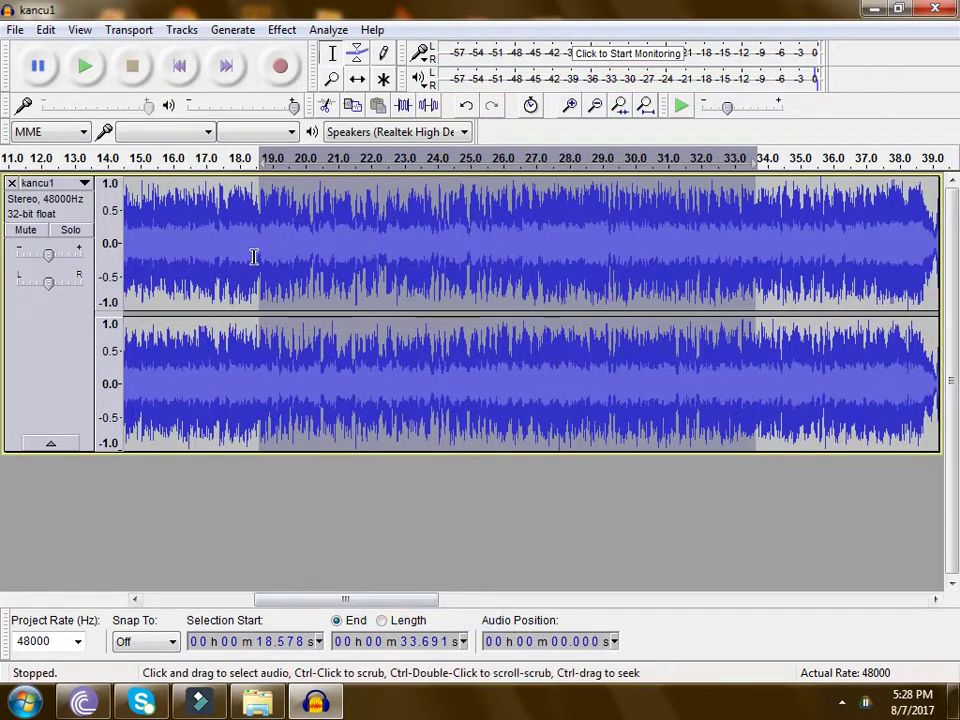
Select the audio from about 18.5 to 39.1 seconds, reapply the low pass filter to it and listen to the start
drag(255, 255, 795, 282)
key(space)
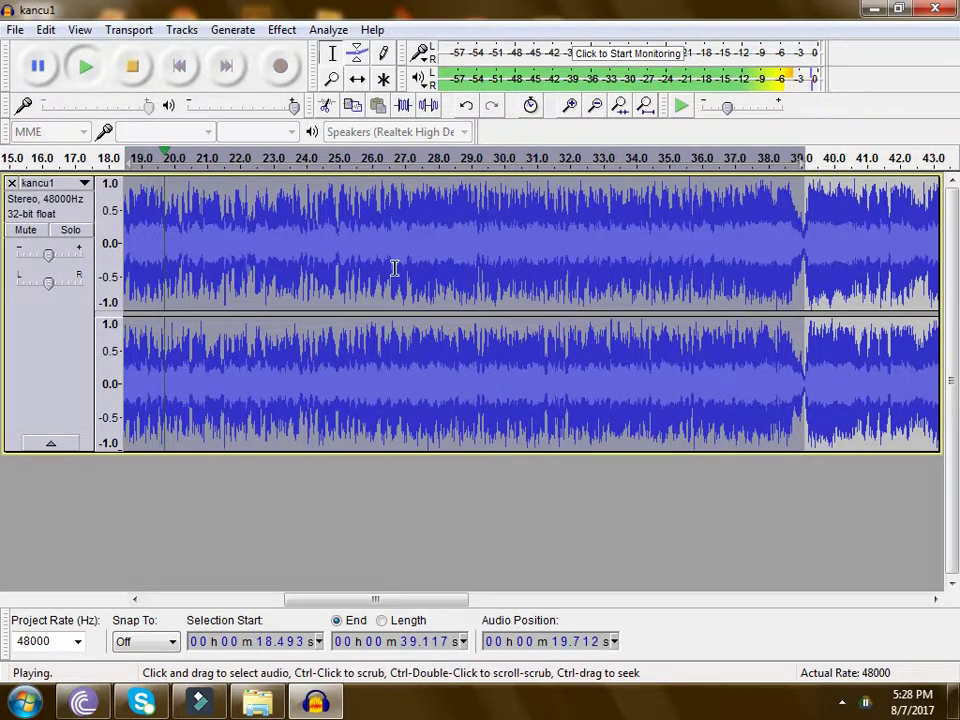
key(space)
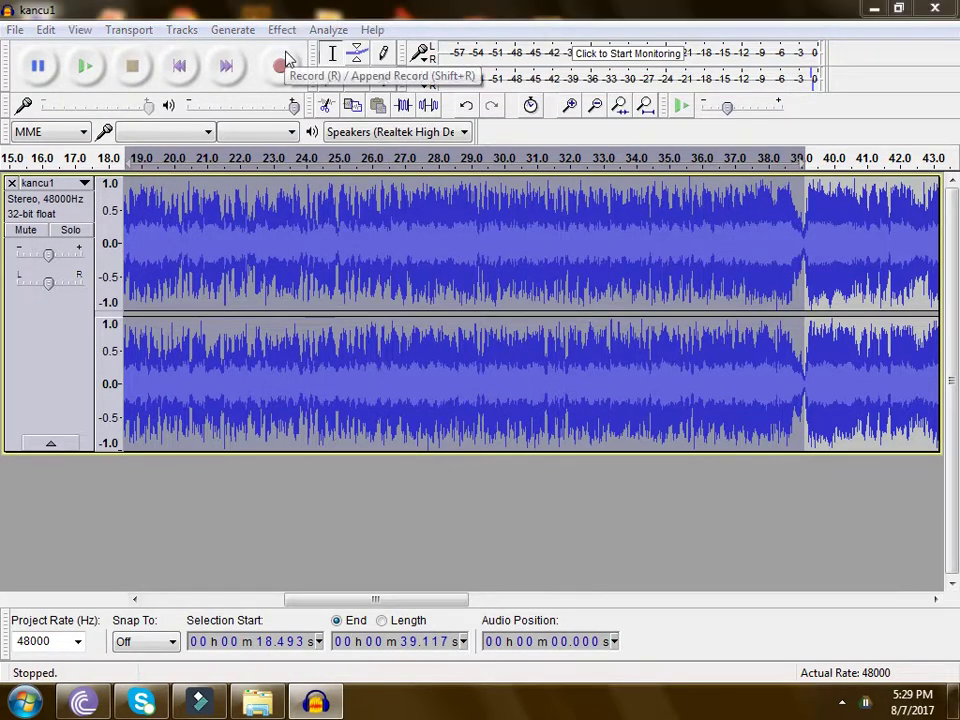
key(space)
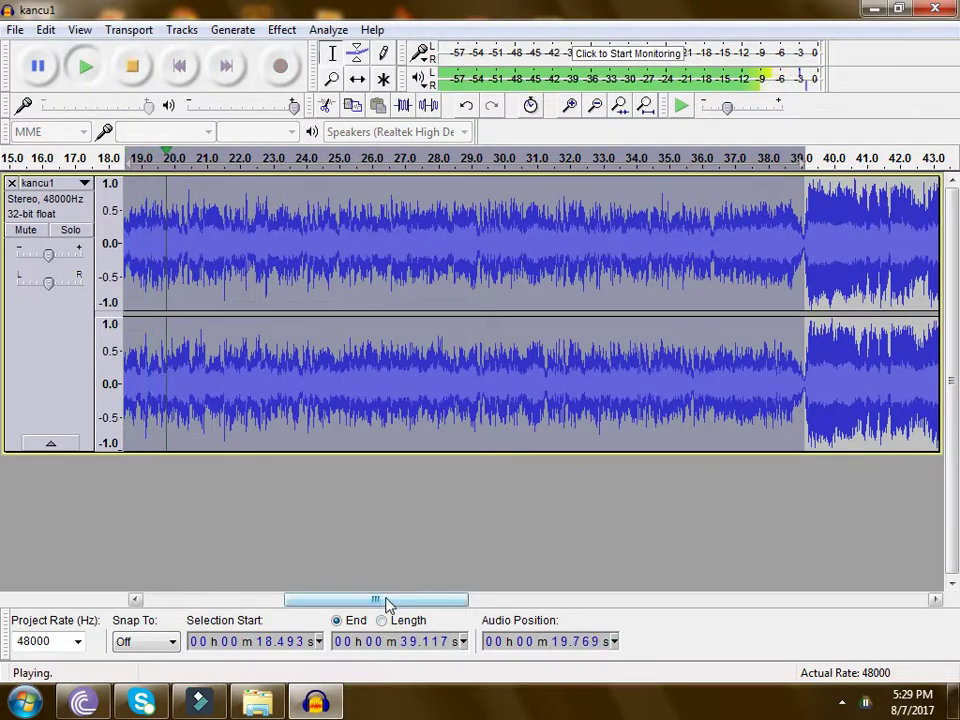
drag(381, 600, 332, 601)
key(space)
Remove the vocals from the selection using Simple (entire spectrum), with band limits of 495 Hz and 2010 Hz, and play it
click(282, 29)
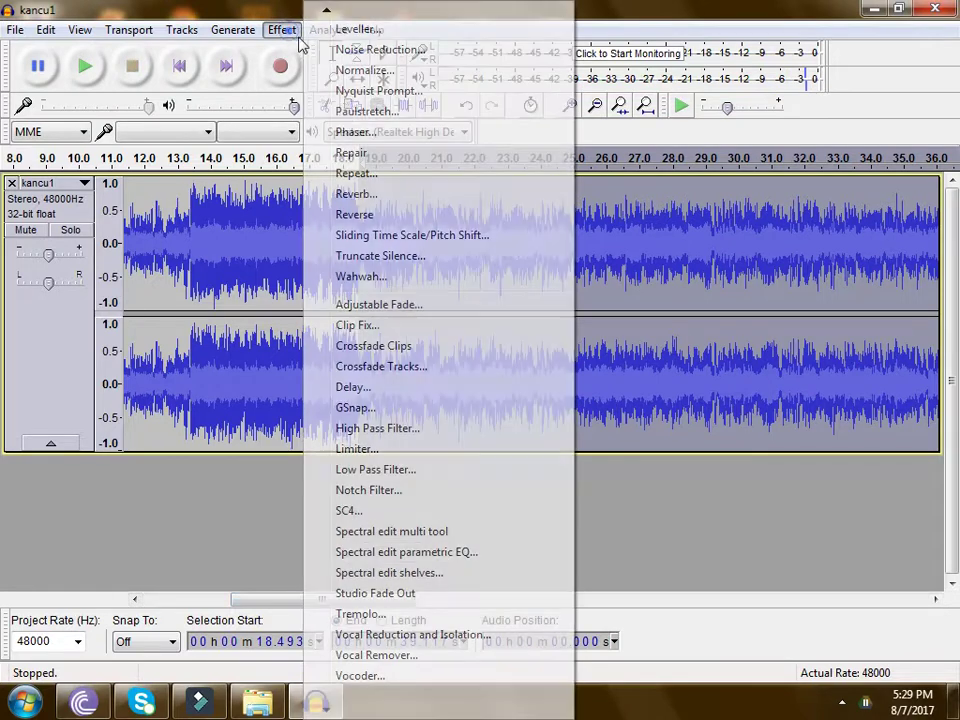
click(402, 659)
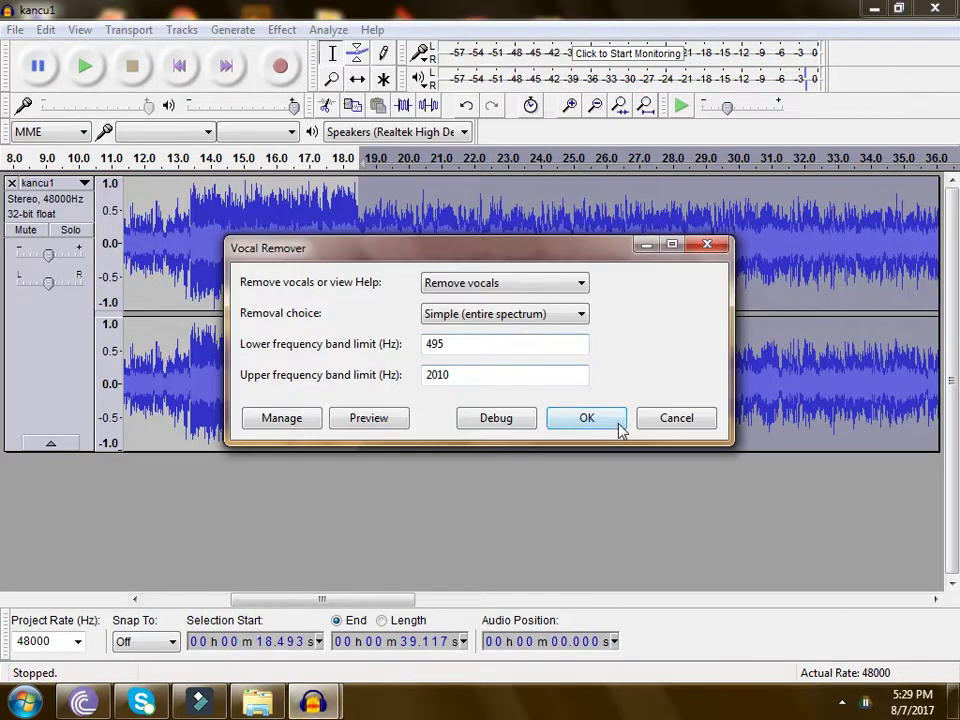
click(620, 428)
key(space)
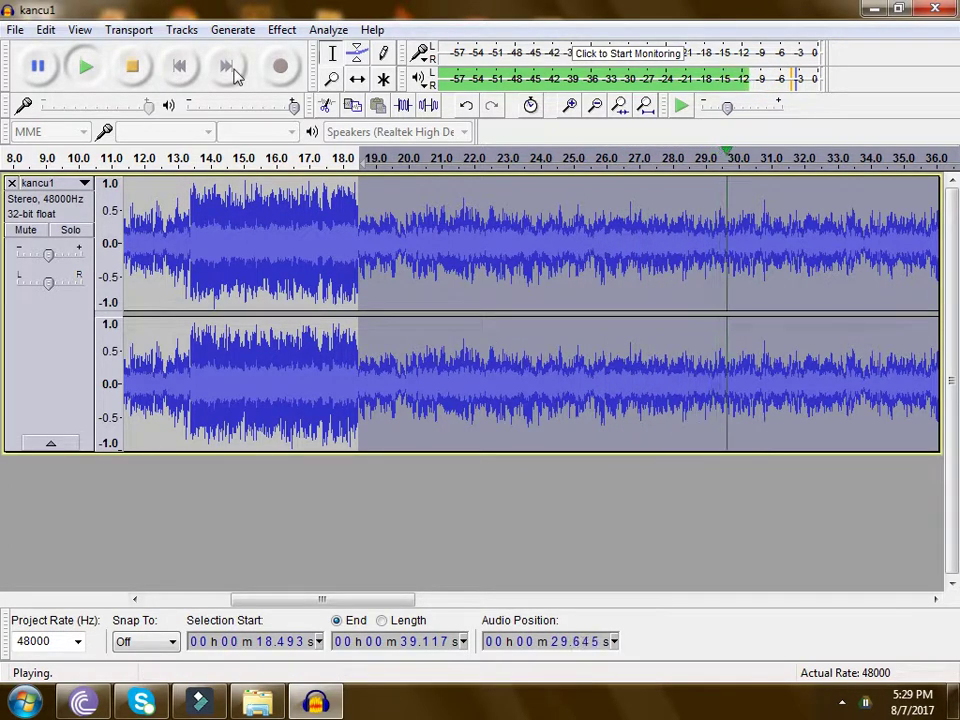
click(134, 70)
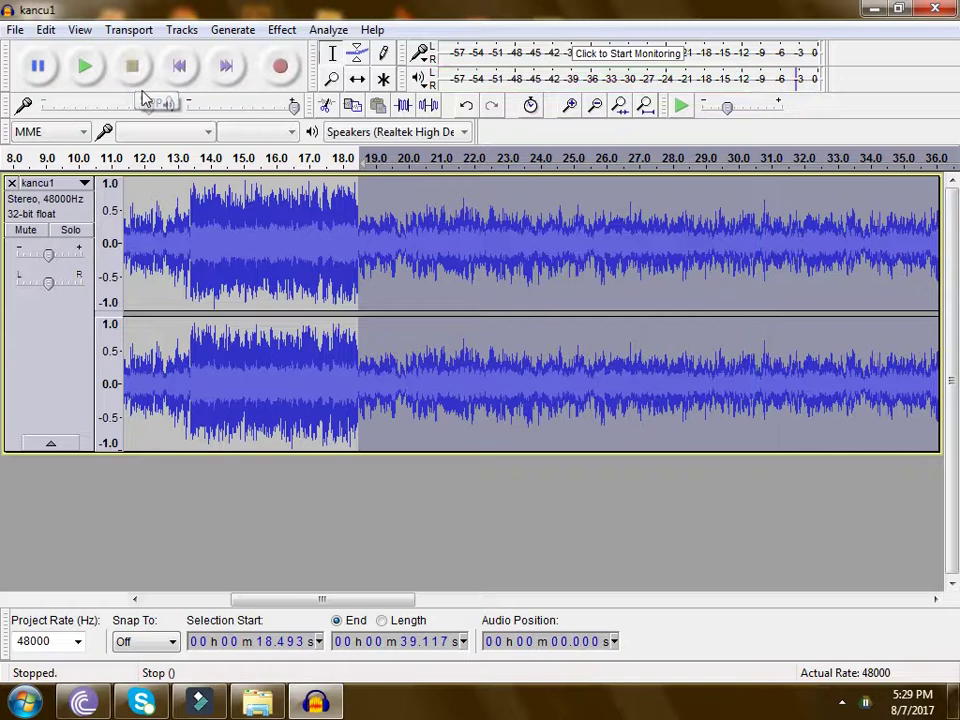
Play the transition into the second processed section from about 17.3 seconds
click(322, 232)
key(space)
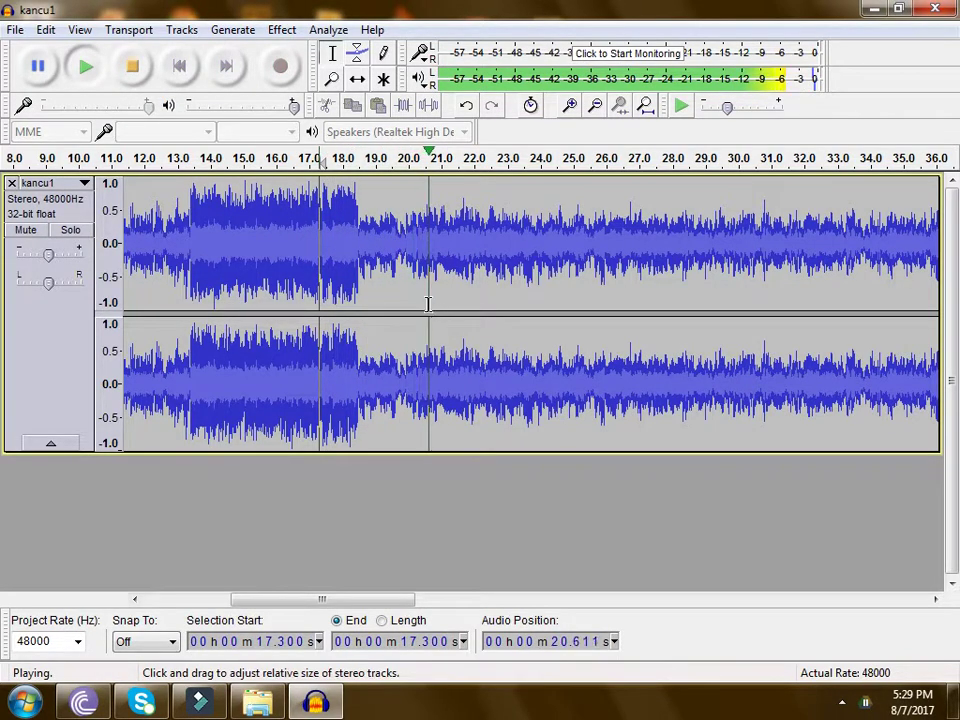
key(space)
Try a Fade Out on the transition from about 18.15 to 18.92 seconds and undo it
drag(374, 234, 348, 231)
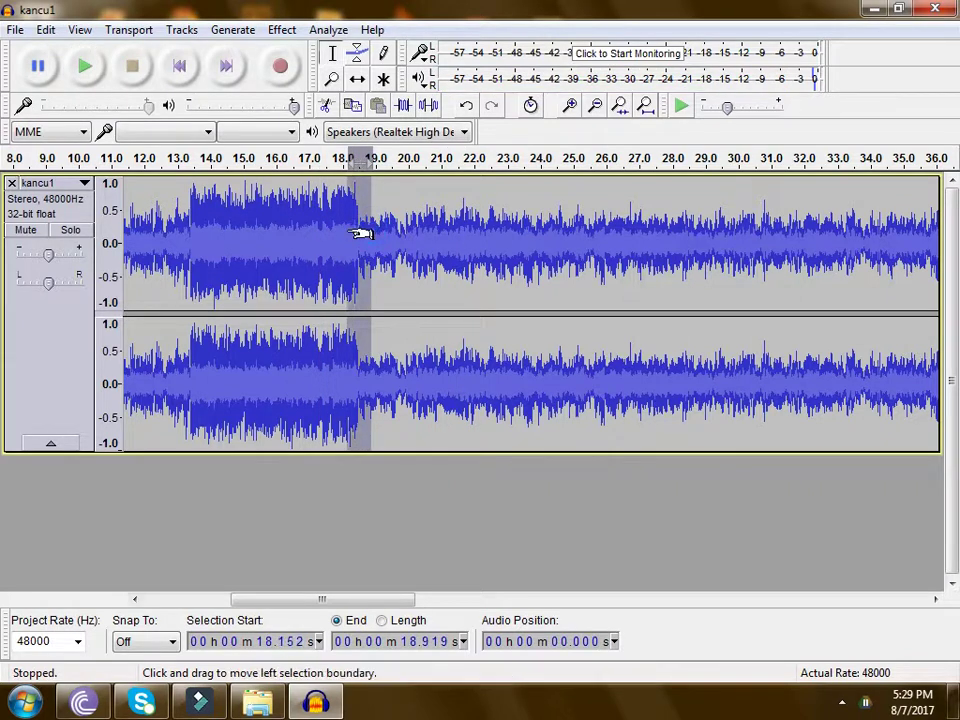
click(282, 29)
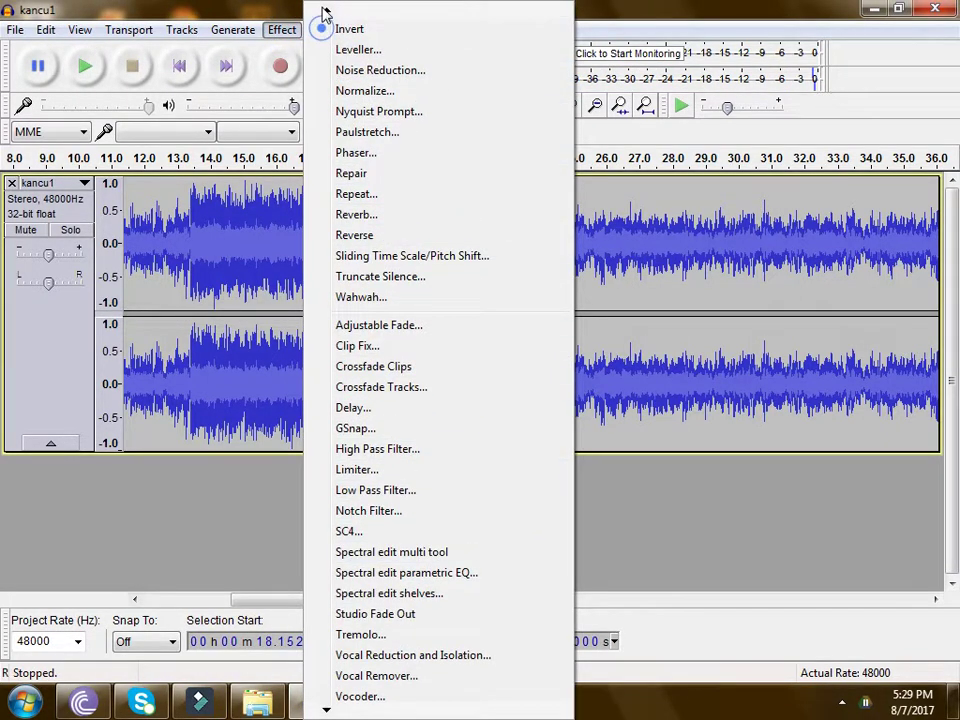
drag(321, 17, 398, 52)
click(836, 48)
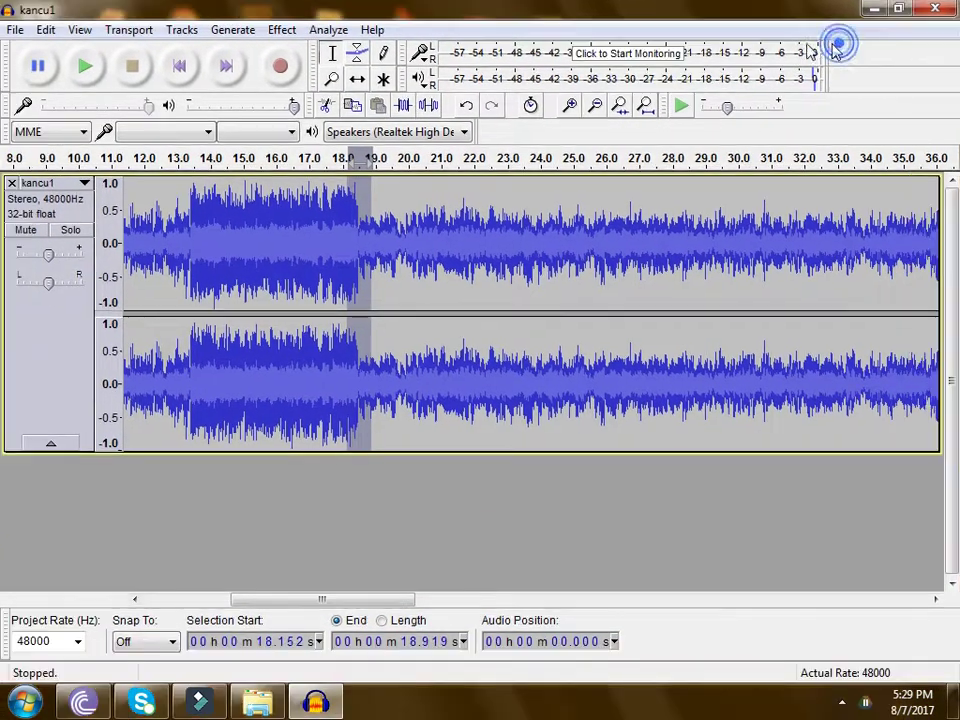
click(282, 29)
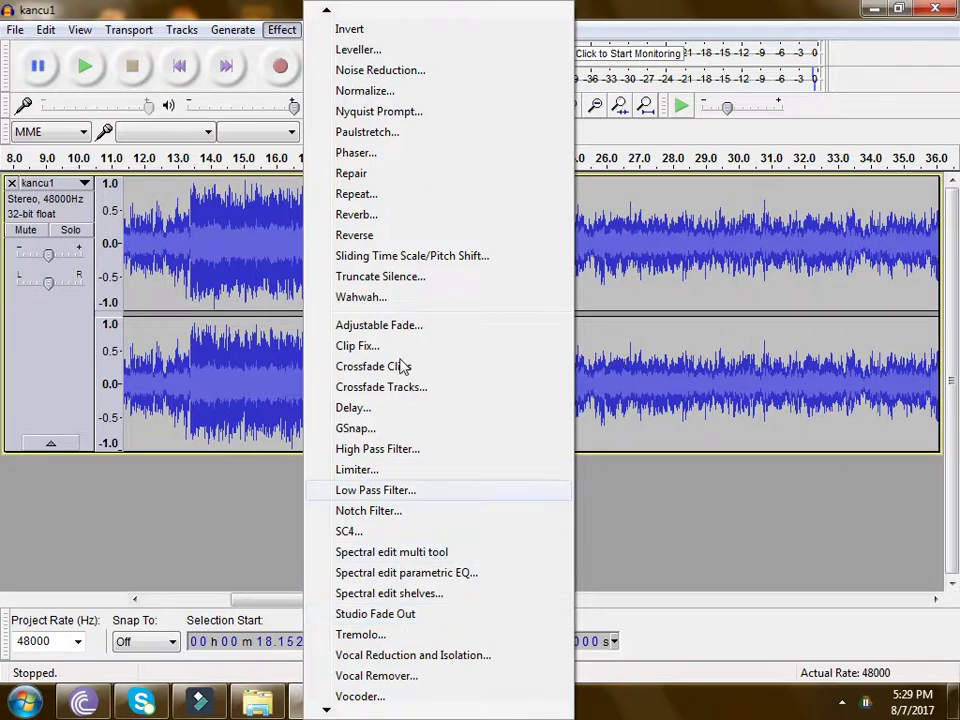
click(325, 14)
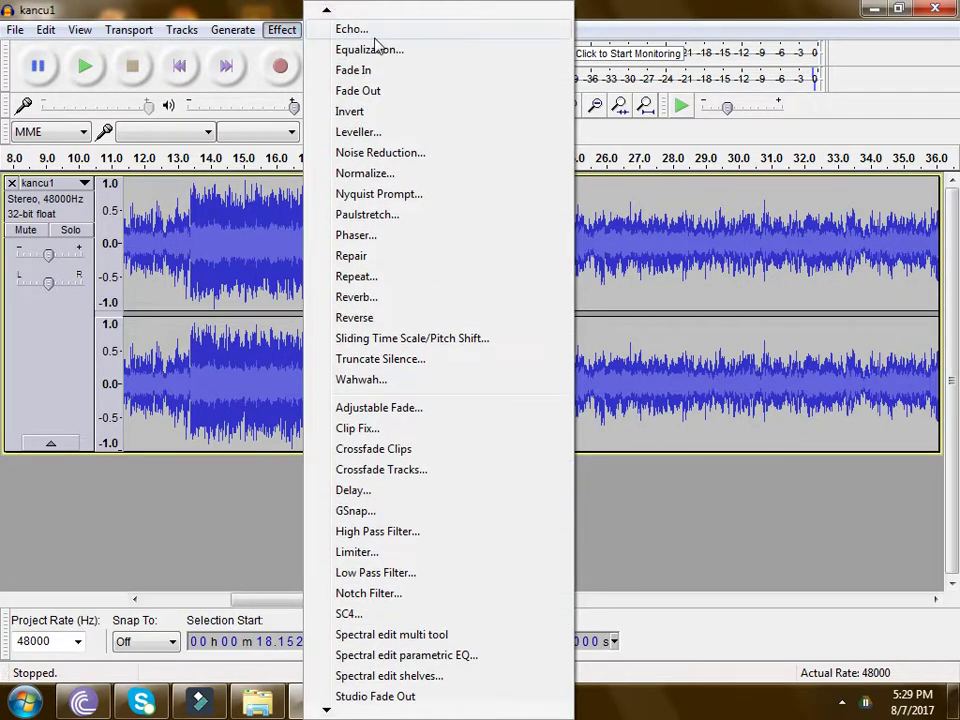
click(380, 93)
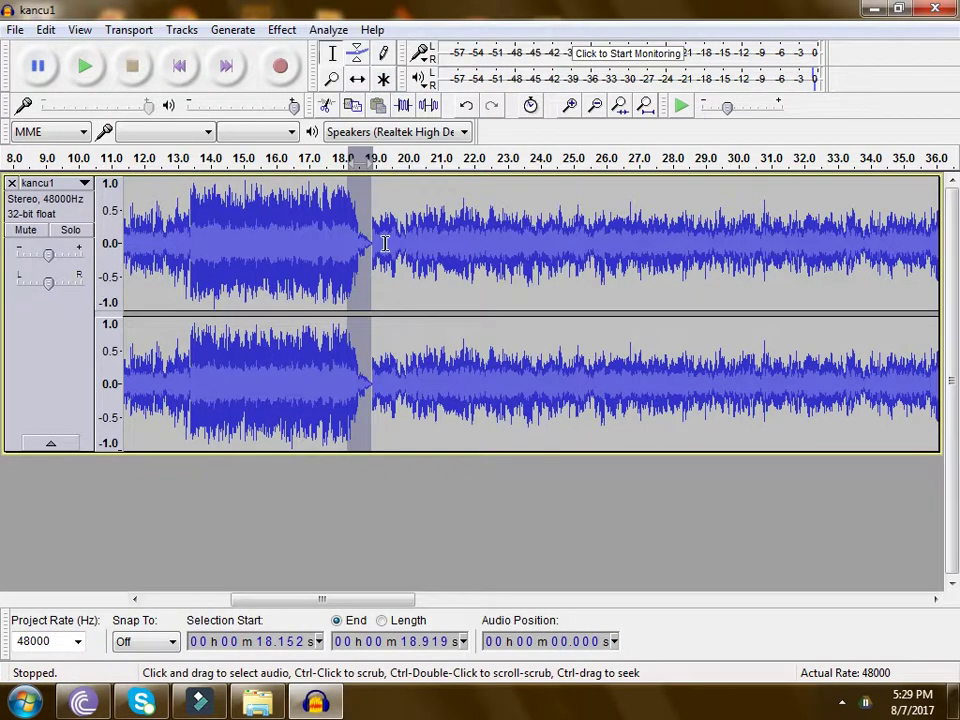
key(ctrl+z)
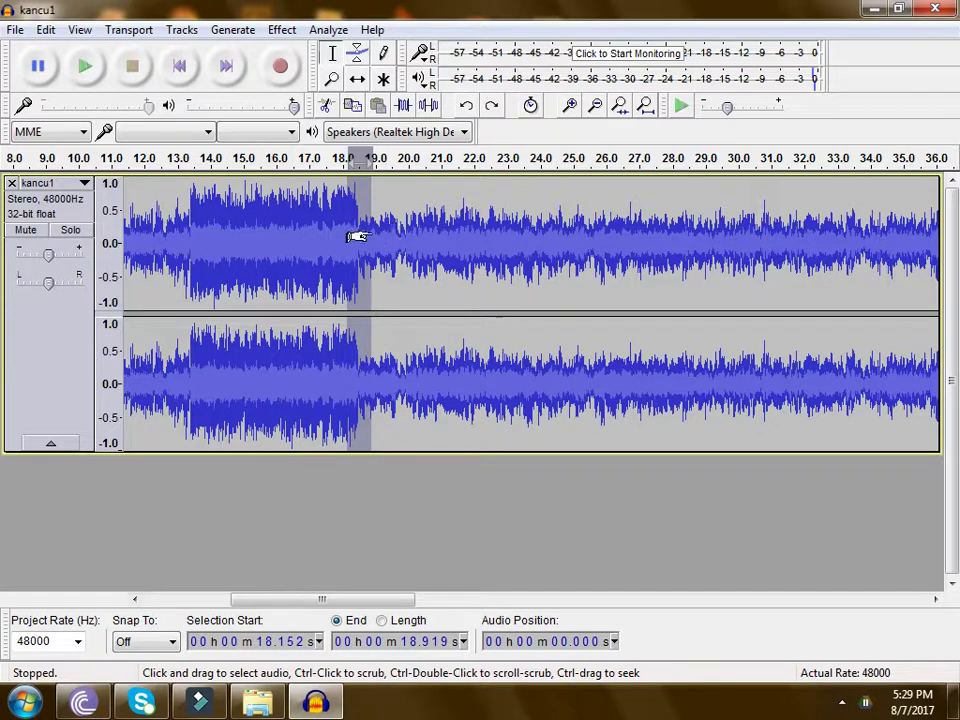
Examine the transition near 18.5 seconds closely and play it from about 18.16 seconds
click(332, 79)
click(360, 215)
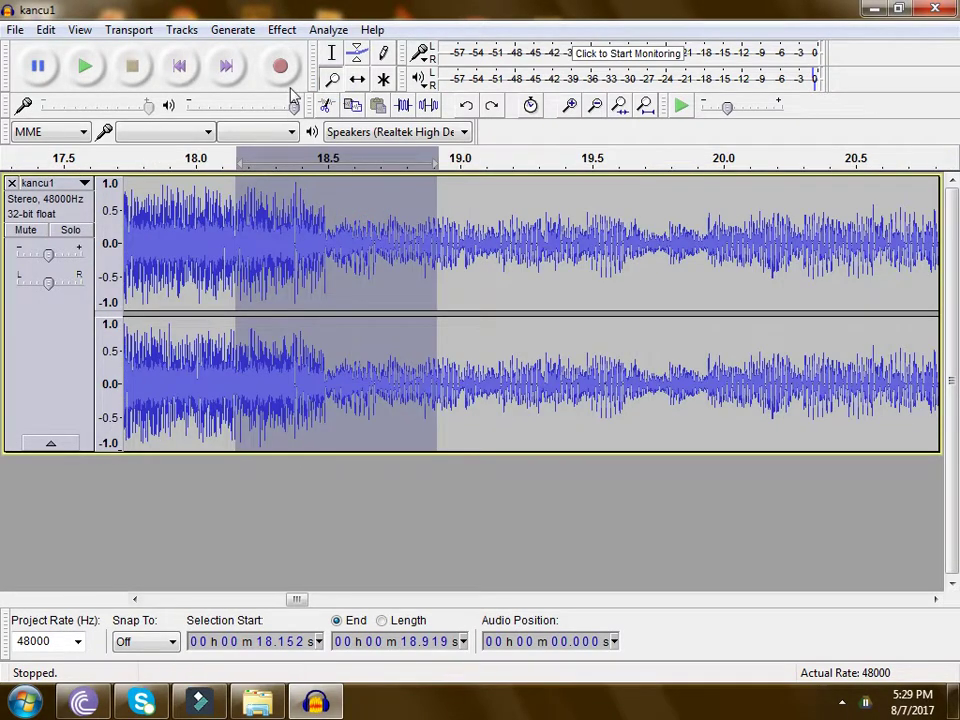
click(332, 53)
click(240, 210)
key(space)
key(space)
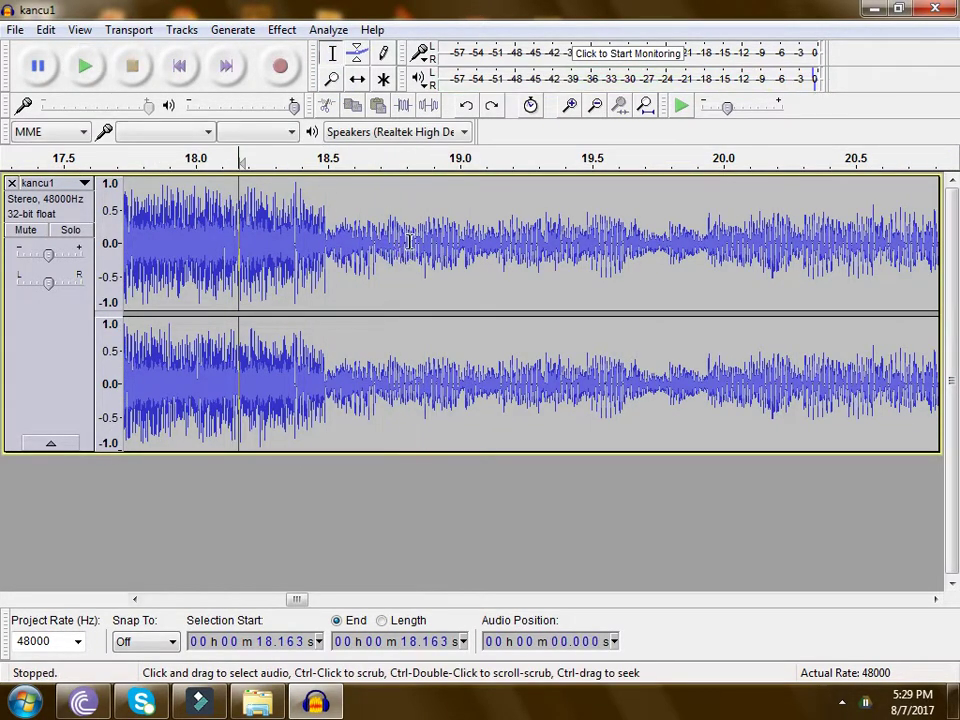
Apply Studio Fade Out to the audio from about 18.40 to 18.68 seconds
drag(375, 240, 302, 242)
click(282, 29)
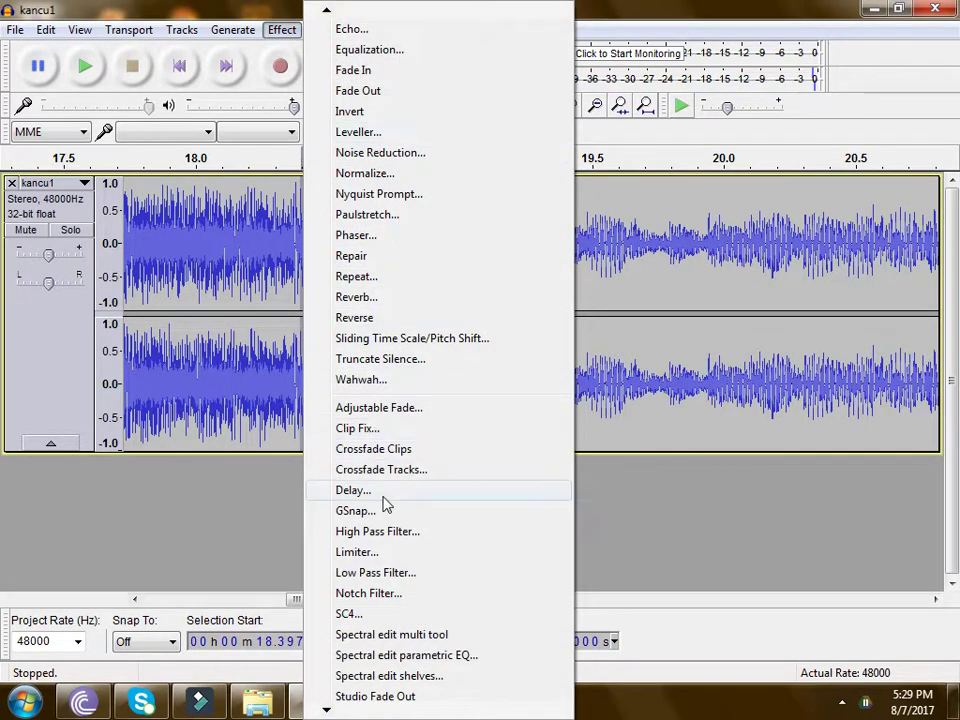
mouse_move(325, 16)
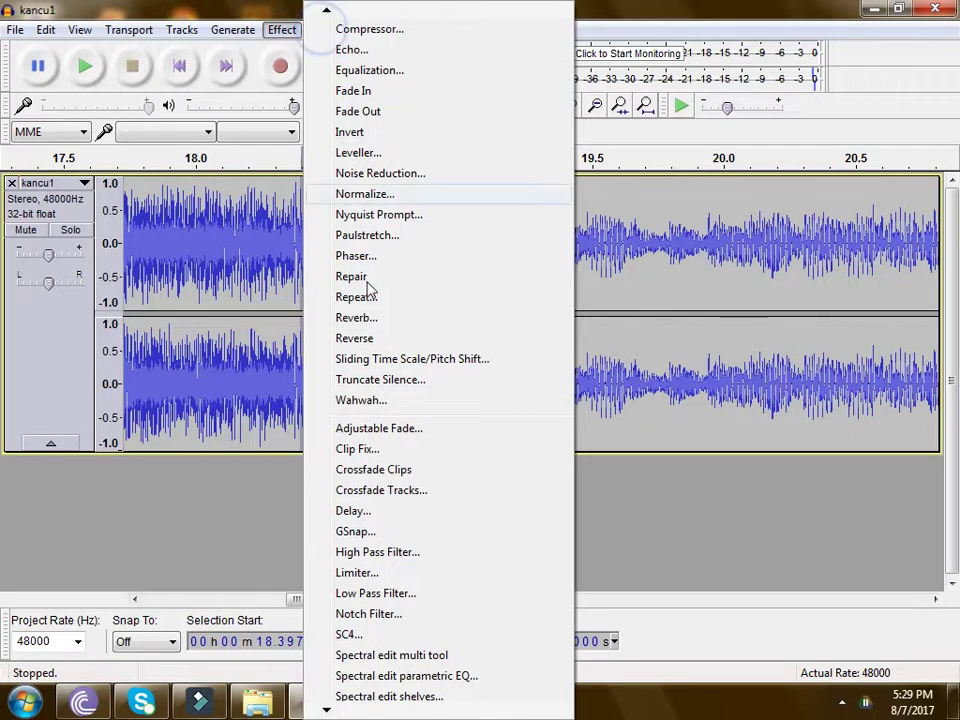
scroll(398, 677, down, 3)
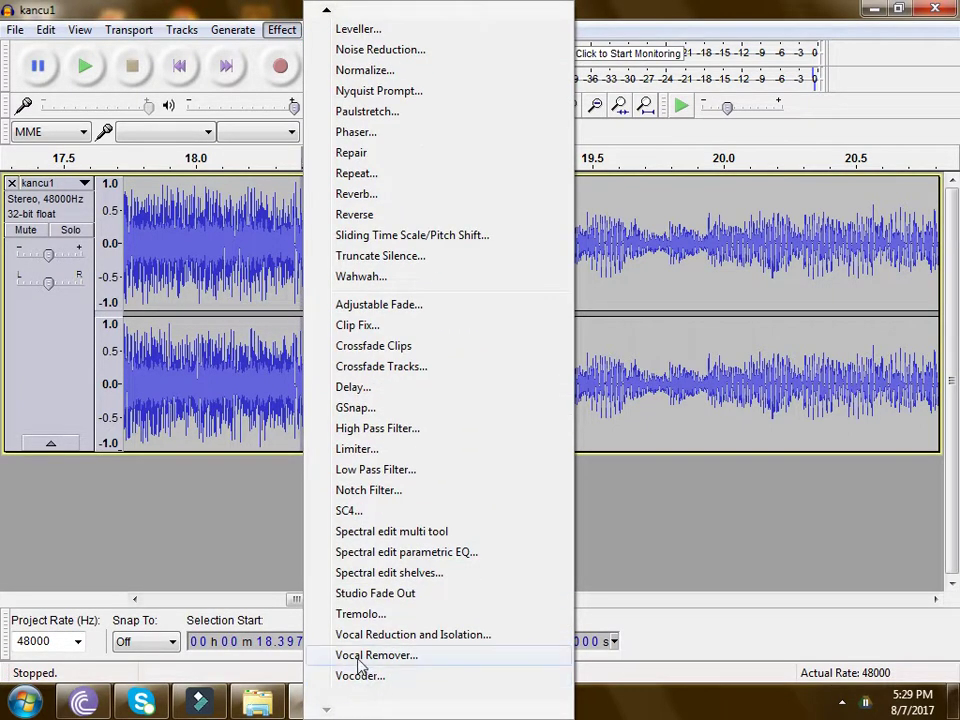
click(424, 594)
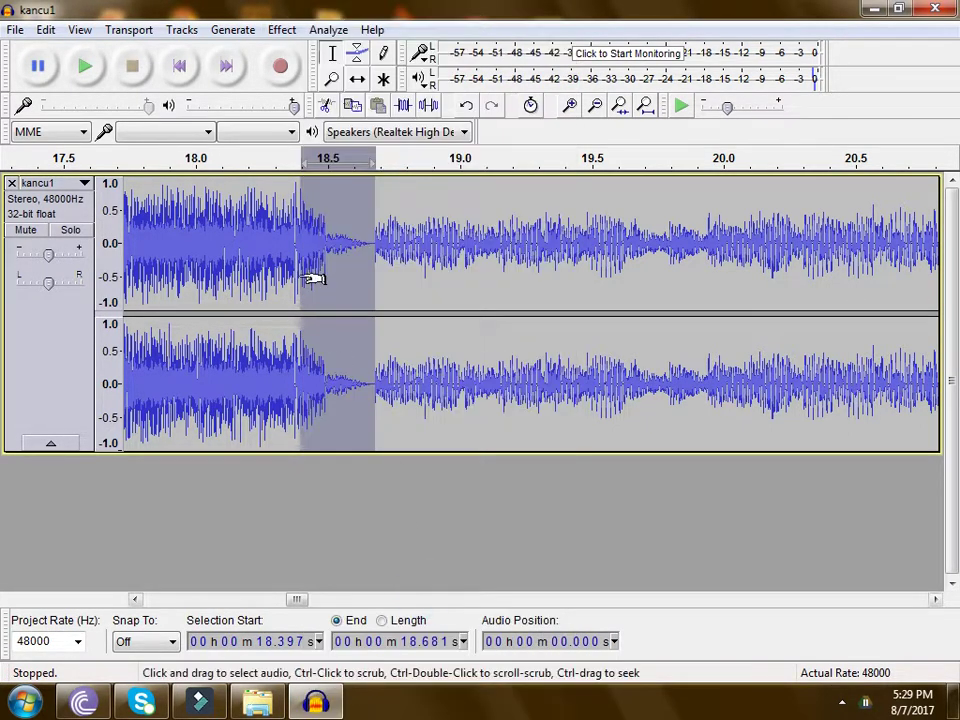
Play the faded transition from about 18.28 seconds and again from about 18.07 seconds to judge how it sounds
click(270, 240)
key(space)
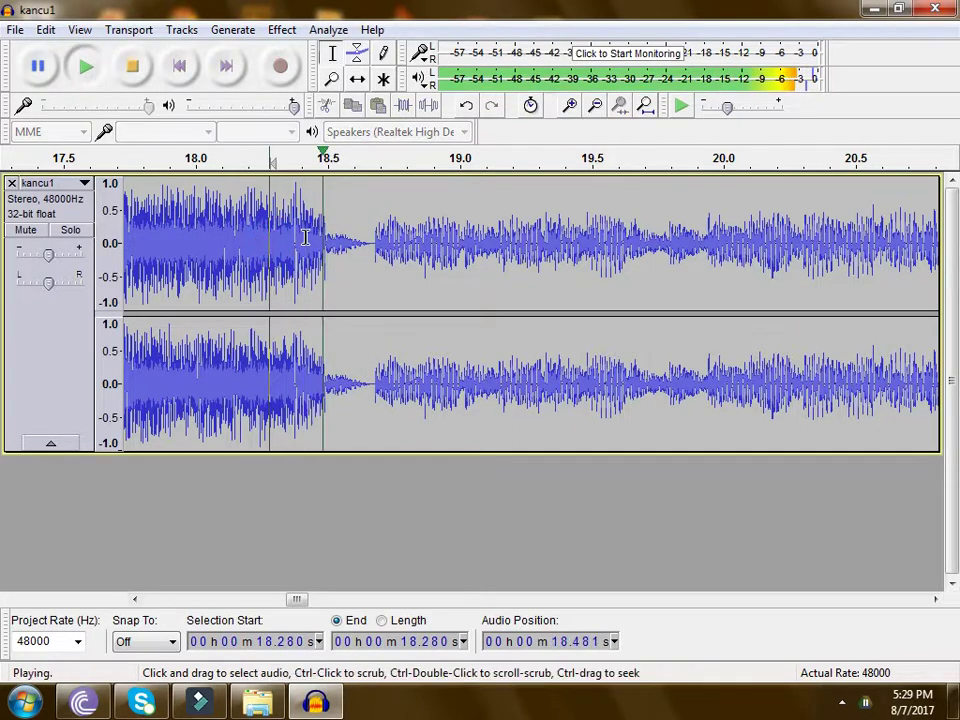
click(272, 230)
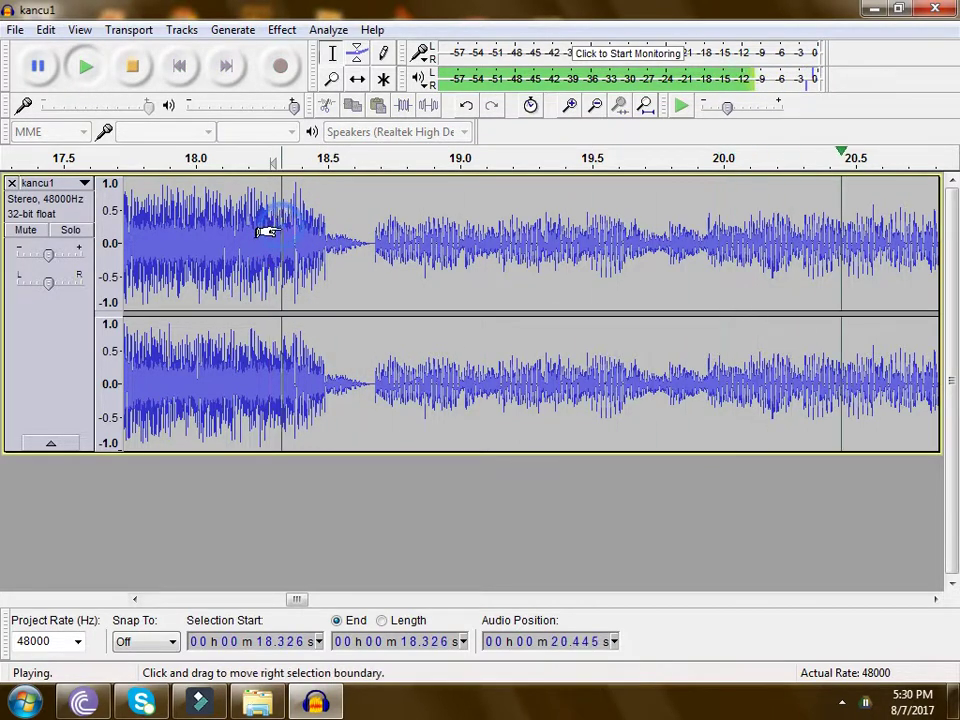
key(space)
click(213, 235)
key(space)
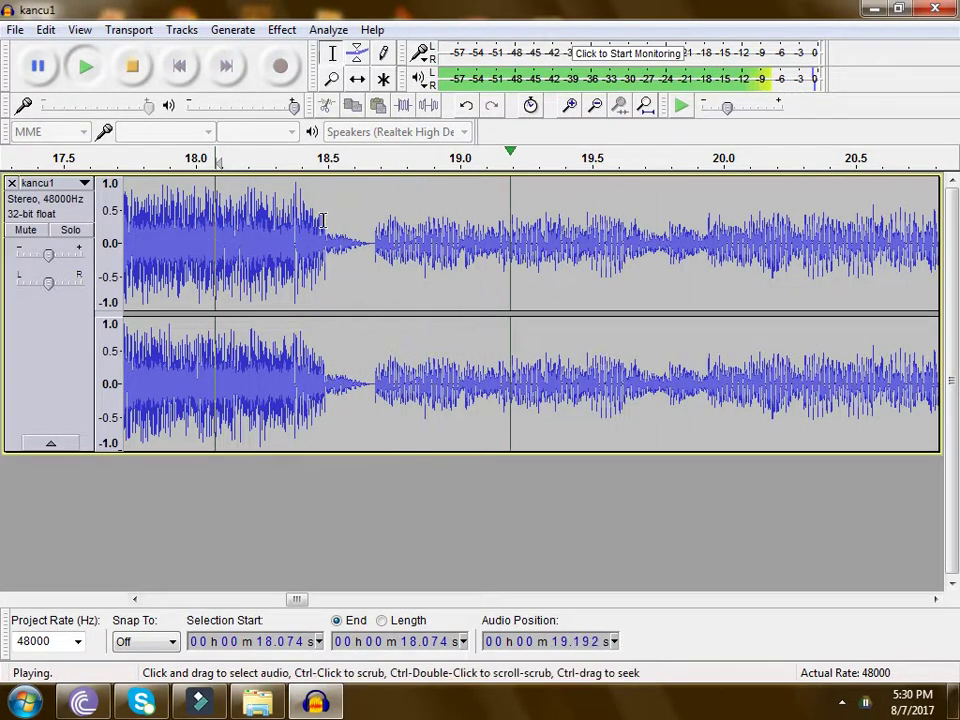
key(space)
Undo the Studio Fade Out and select the transition audio from about 18.35 to 18.77 seconds
mouse_move(300, 245)
mouse_down()
mouse_move(372, 250)
mouse_move(398, 238)
mouse_move(288, 255)
mouse_up()
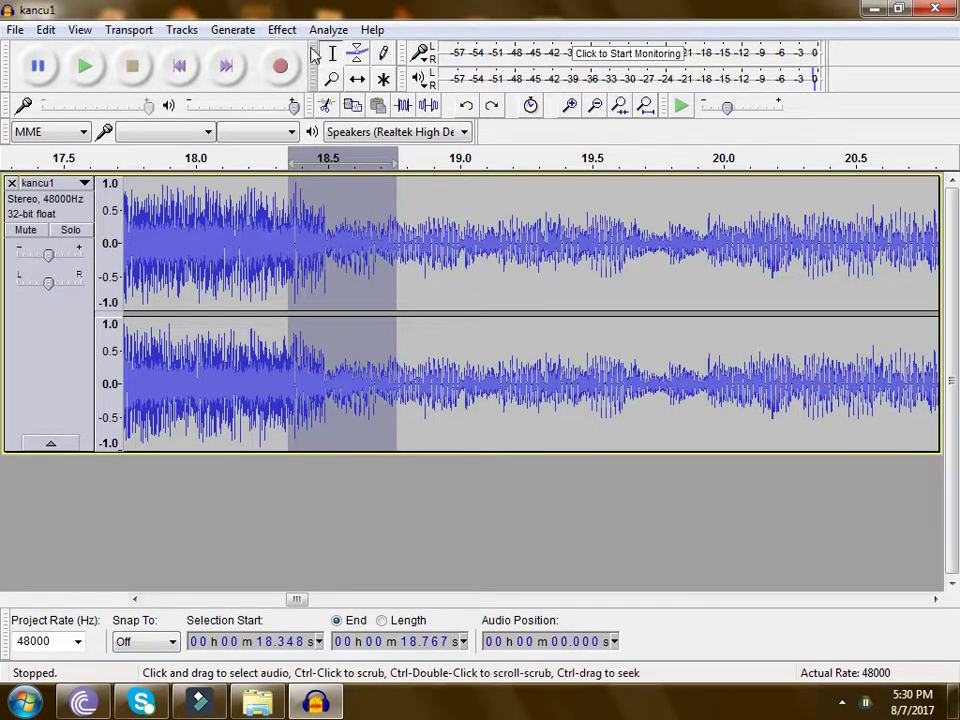
click(282, 29)
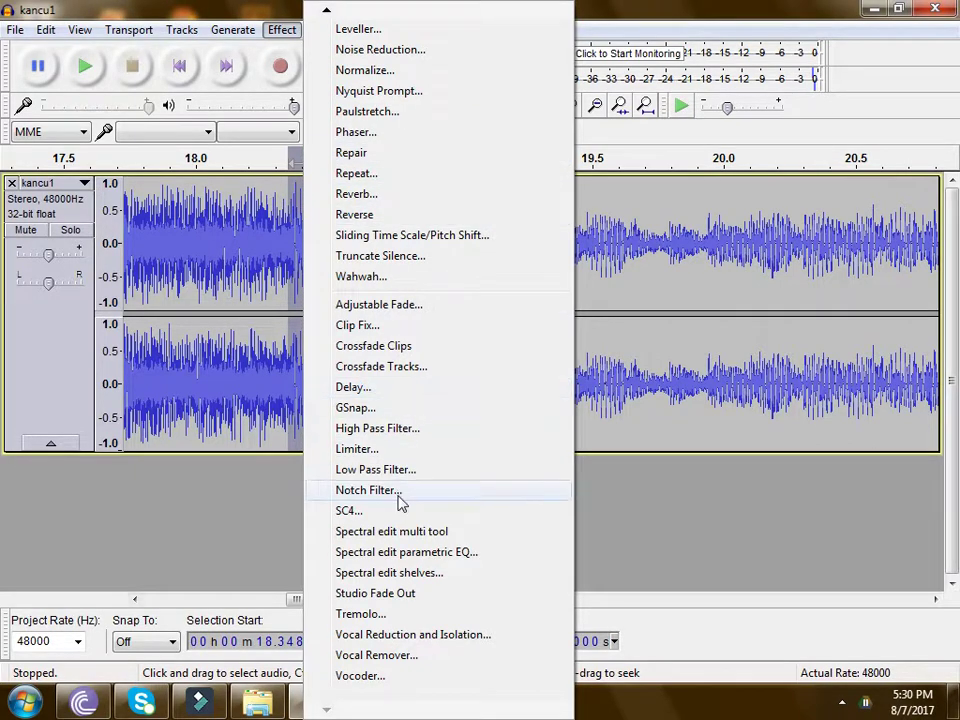
click(398, 656)
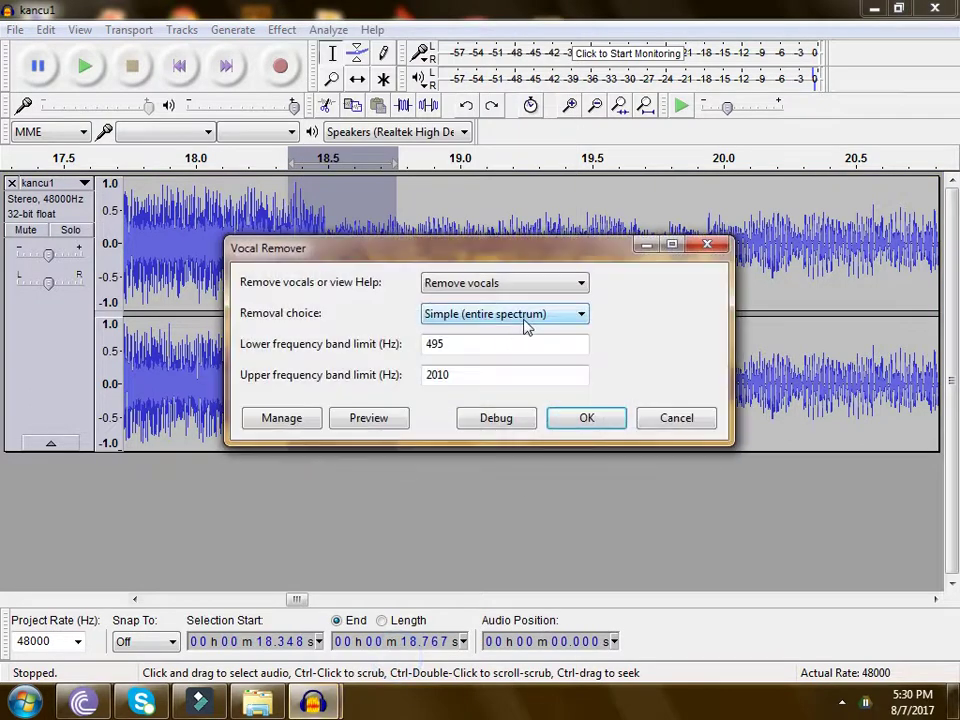
click(705, 246)
Apply Fade Out to the selected transition audio from about 18.35 to 18.77 seconds
click(283, 29)
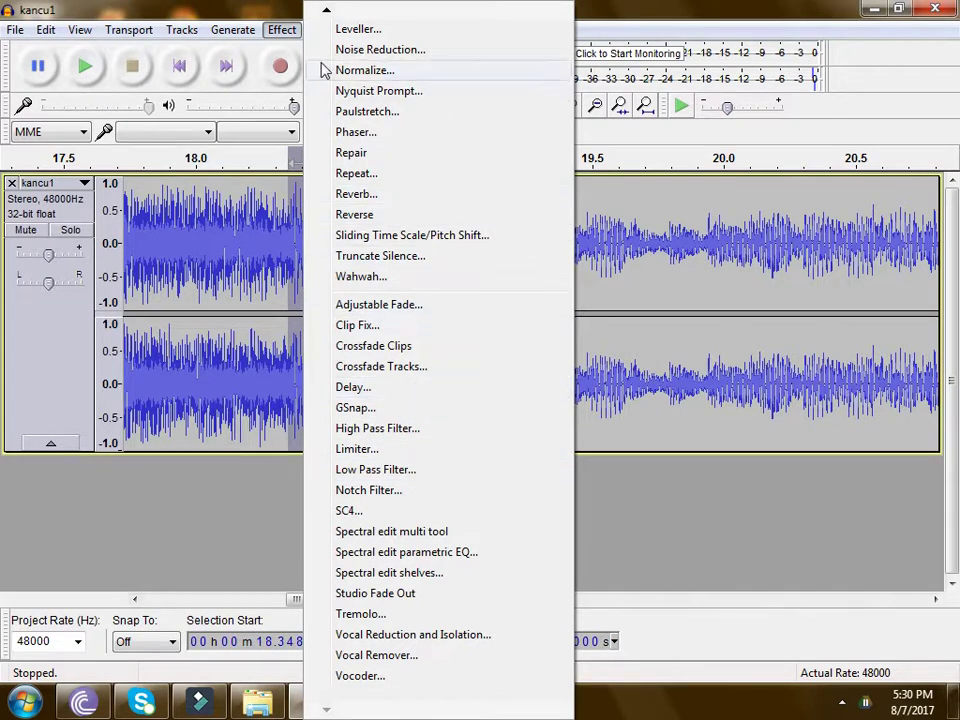
mouse_move(323, 16)
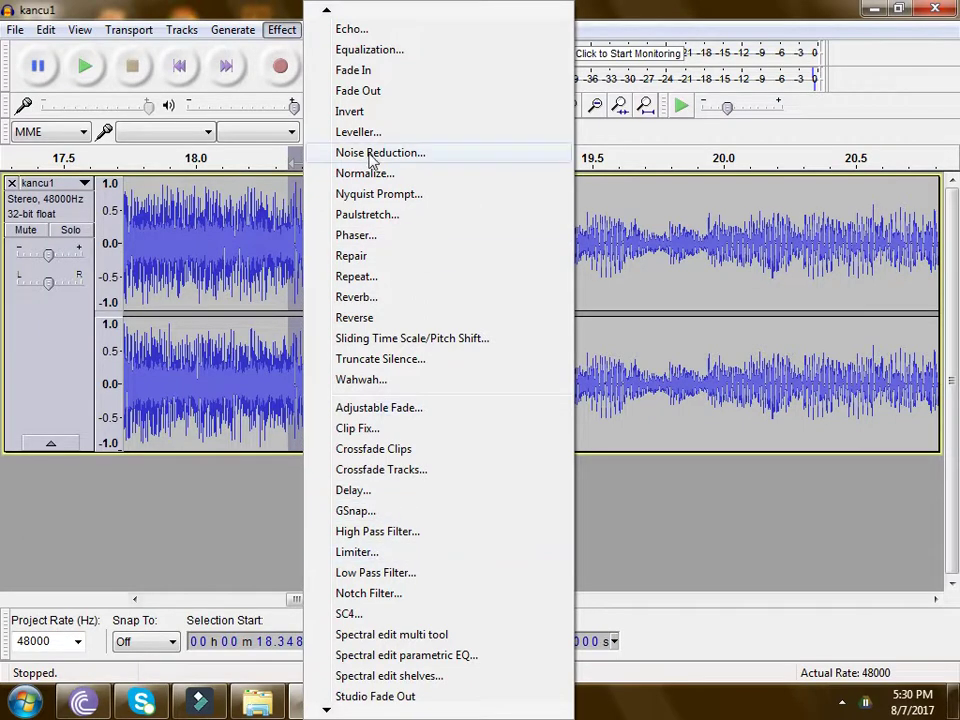
click(362, 90)
Play the faded transition from about 18.20 seconds to judge how it sounds
click(249, 242)
key(space)
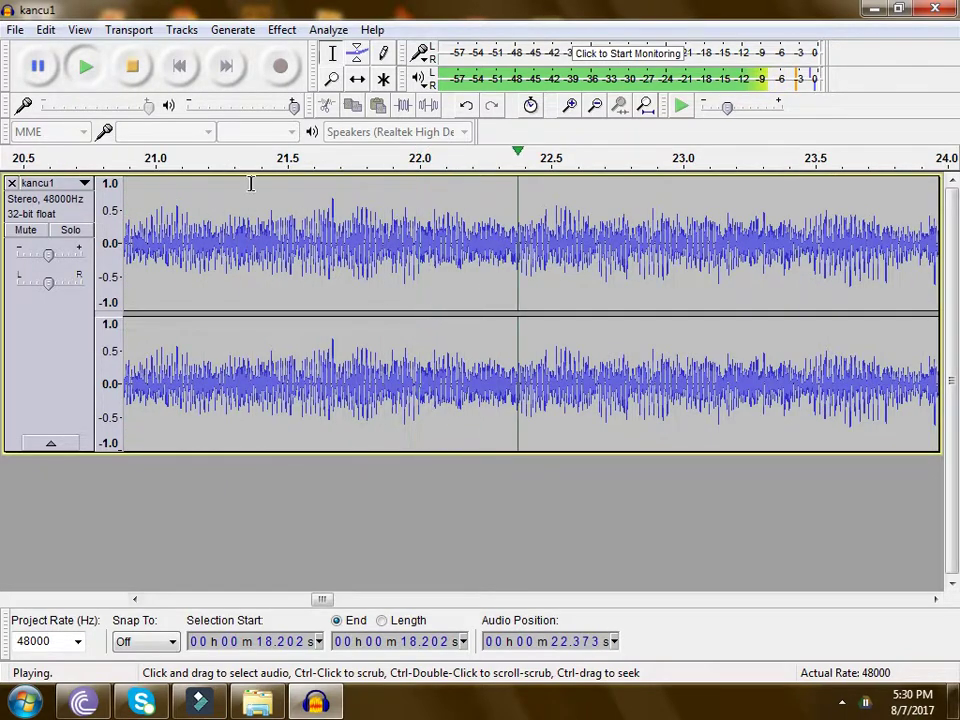
click(133, 70)
View the whole song and play it from about 6.6 seconds and again from about 18.6 seconds
click(332, 79)
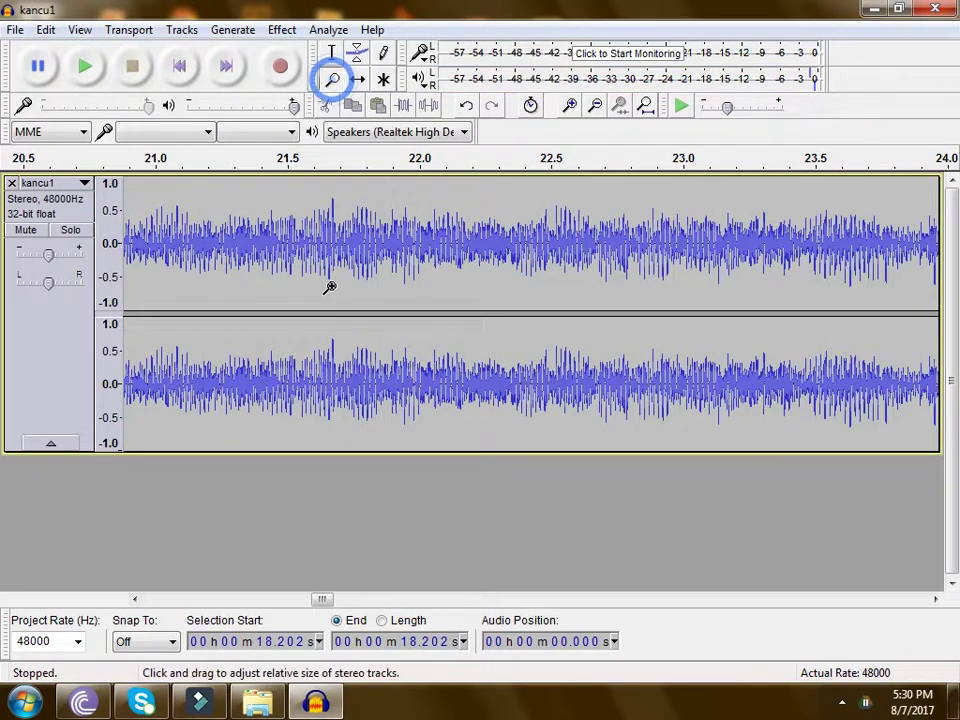
right_click(330, 262)
right_click(330, 262)
right_click(330, 261)
right_click(329, 261)
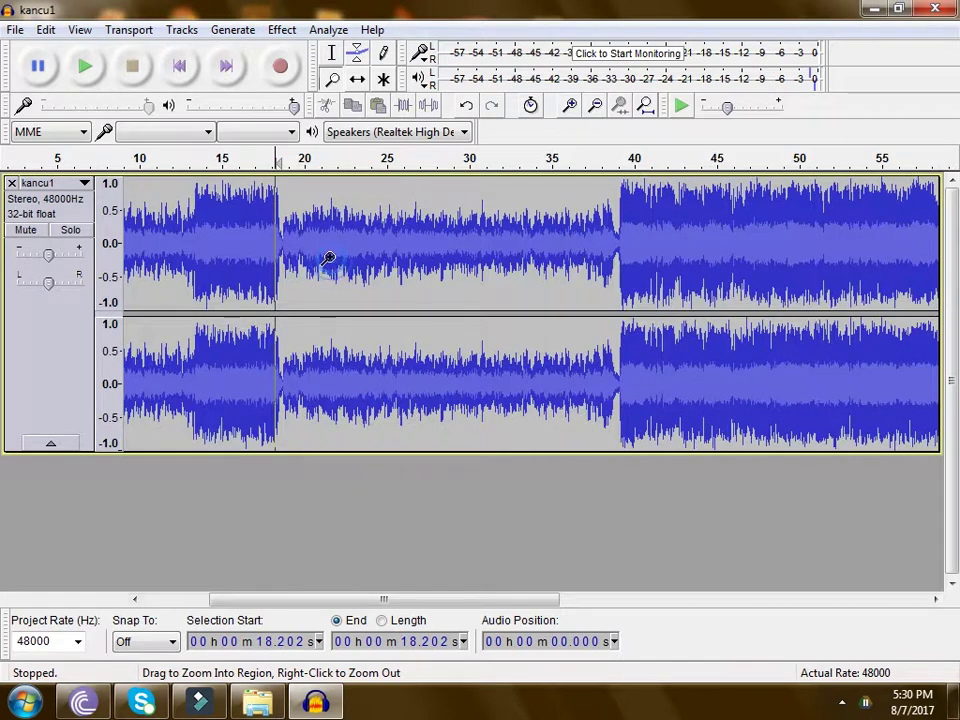
right_click(329, 259)
right_click(314, 240)
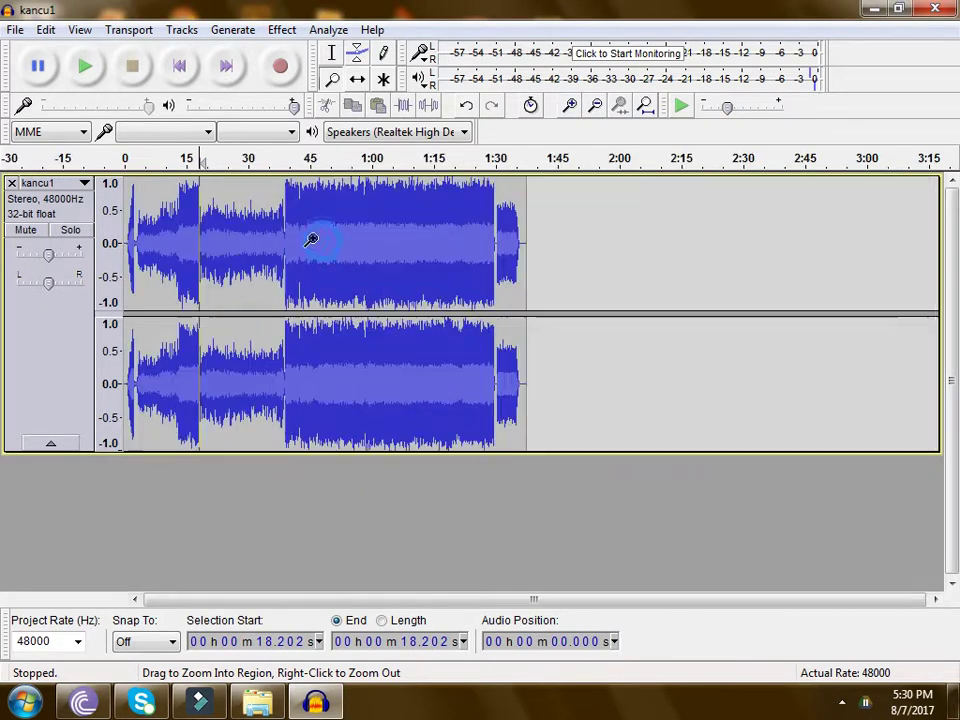
click(332, 53)
click(152, 225)
key(space)
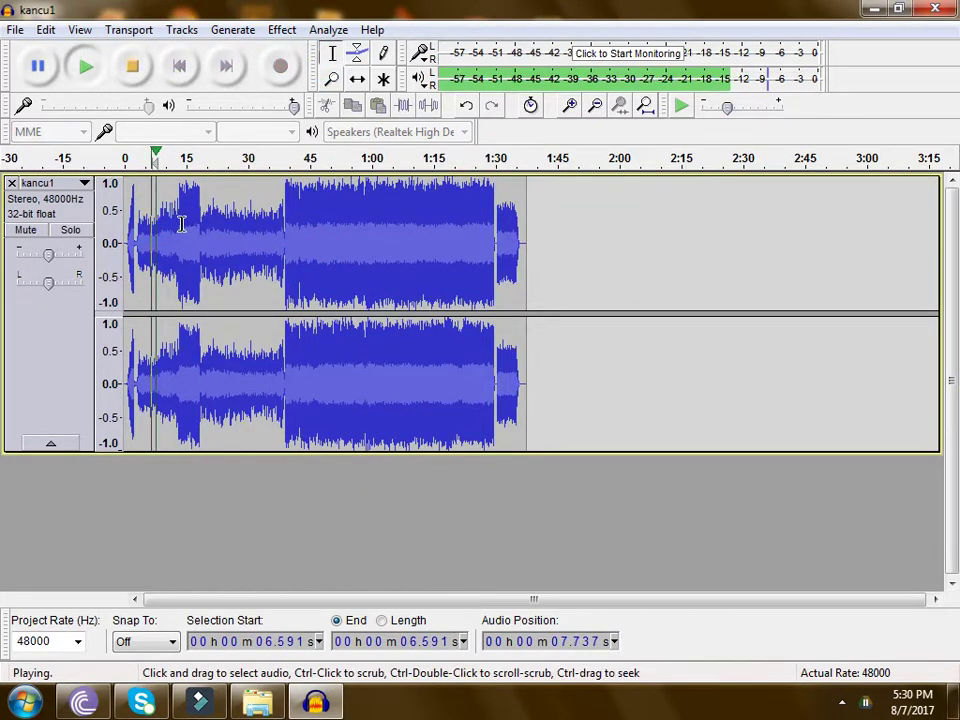
click(181, 224)
click(201, 214)
key(space)
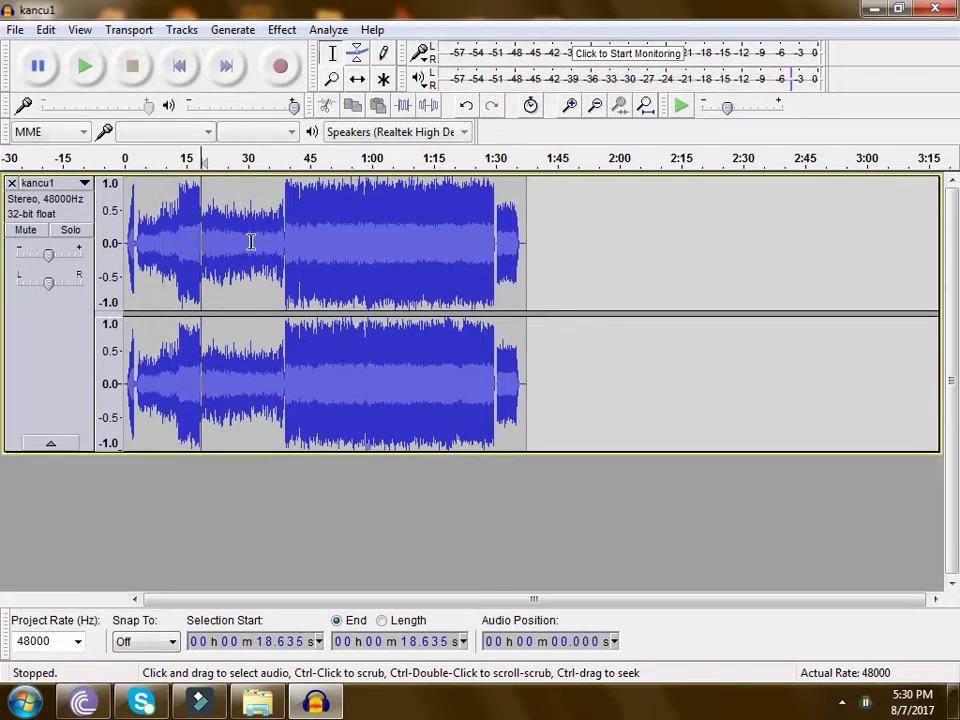
key(space)
Play the start of the loud section from about 38.4 seconds
click(284, 231)
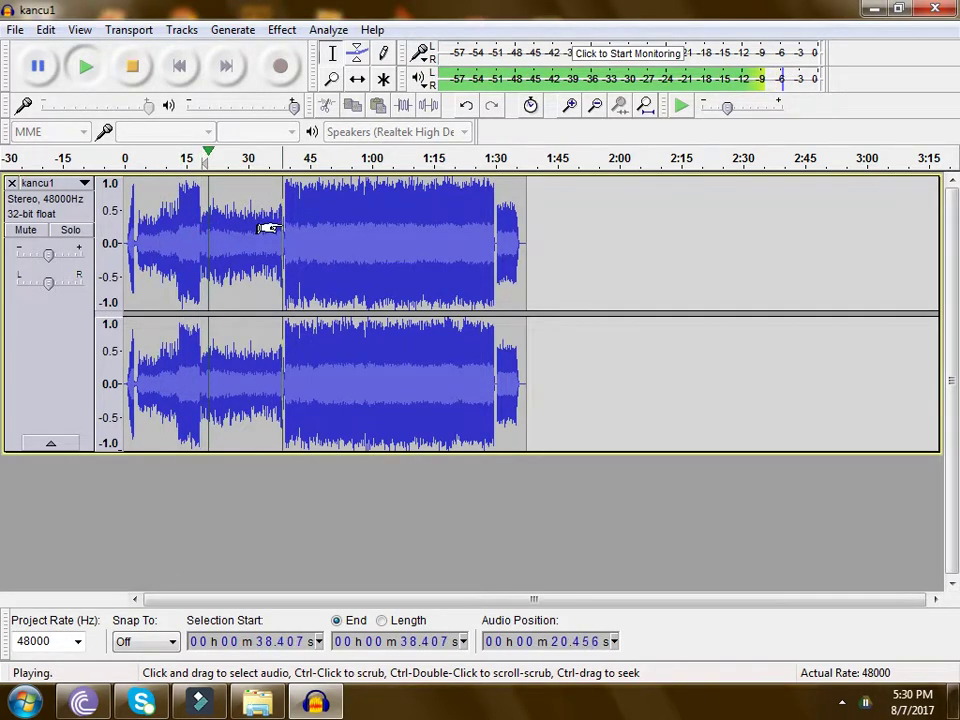
key(space)
key(space)
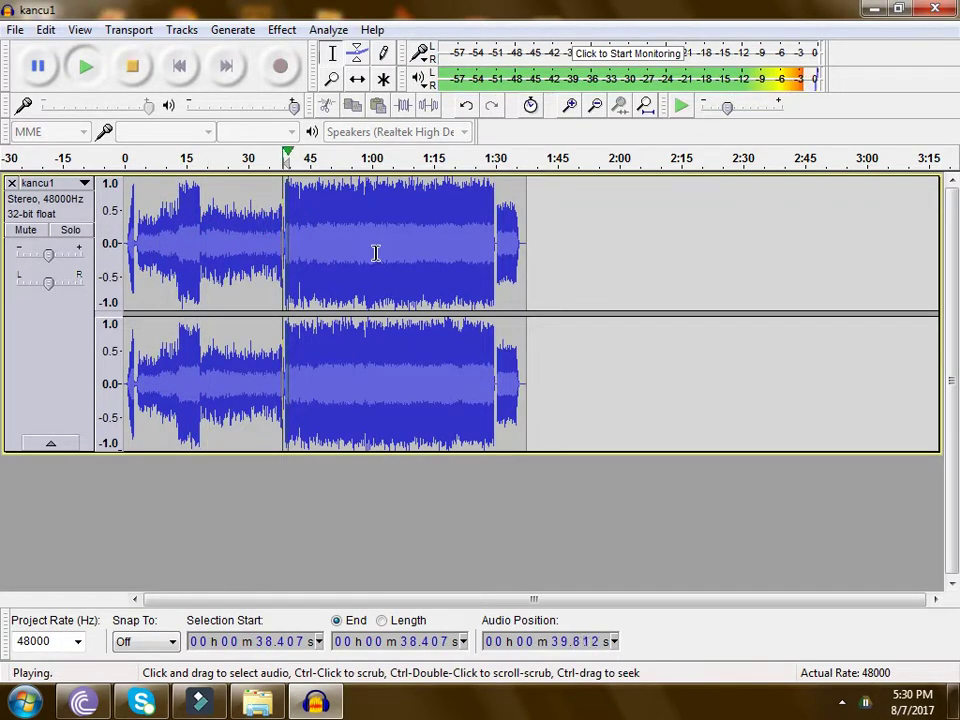
key(space)
Examine the transition near 39 seconds closely and replay it from about 38.41 seconds
click(332, 79)
click(290, 188)
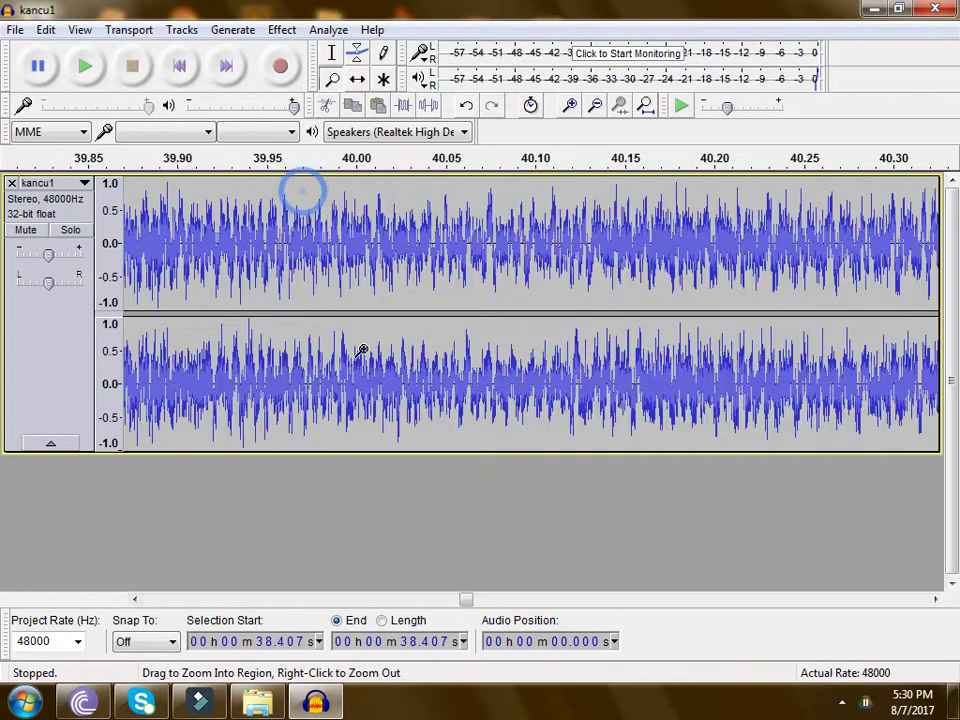
double_click(280, 236)
double_click(270, 236)
right_click(272, 238)
right_click(274, 240)
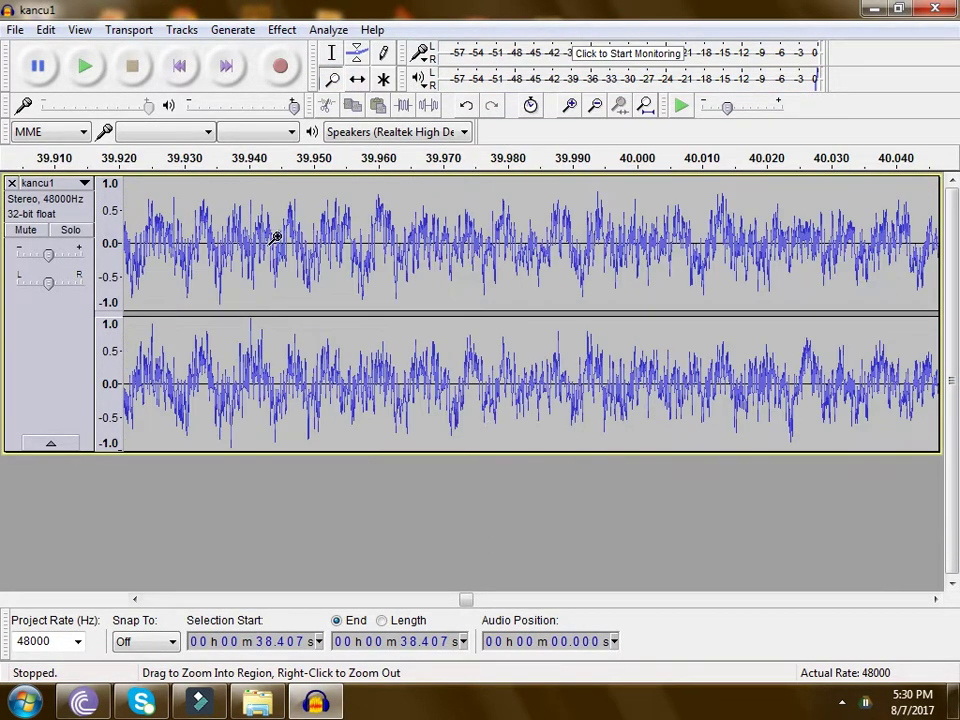
right_click(277, 238)
right_click(279, 237)
right_click(279, 237)
right_click(279, 236)
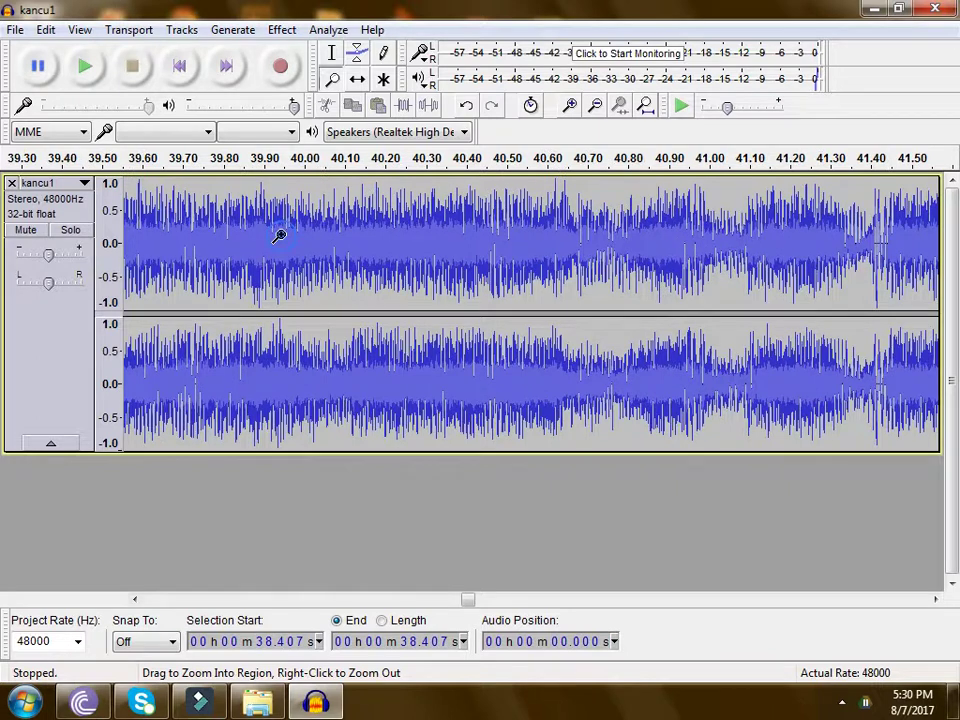
right_click(279, 236)
drag(470, 599, 452, 599)
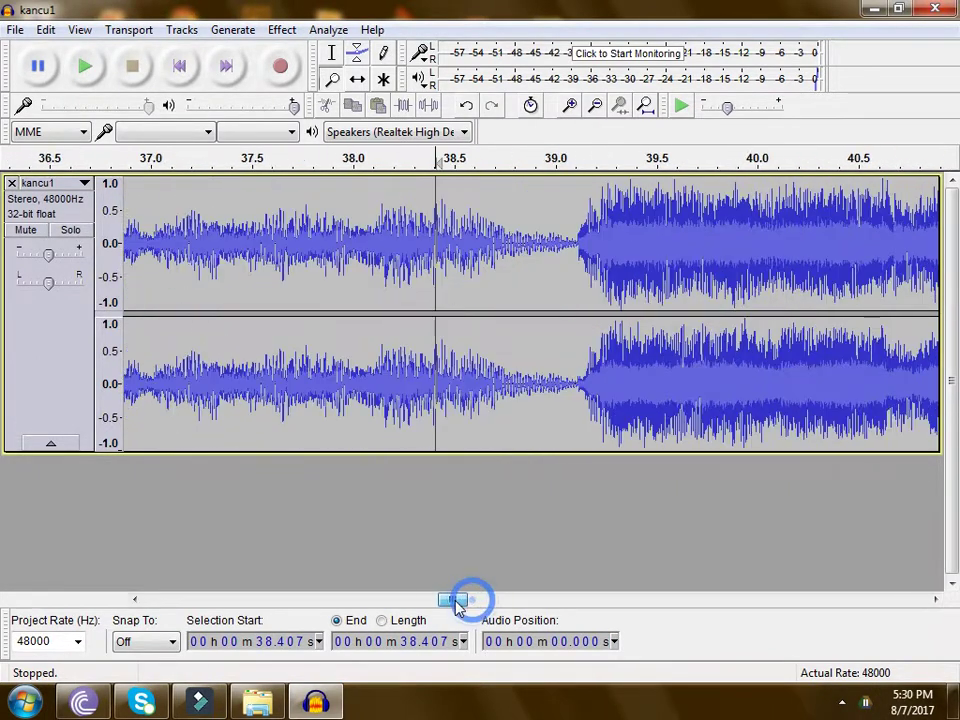
click(333, 55)
key(space)
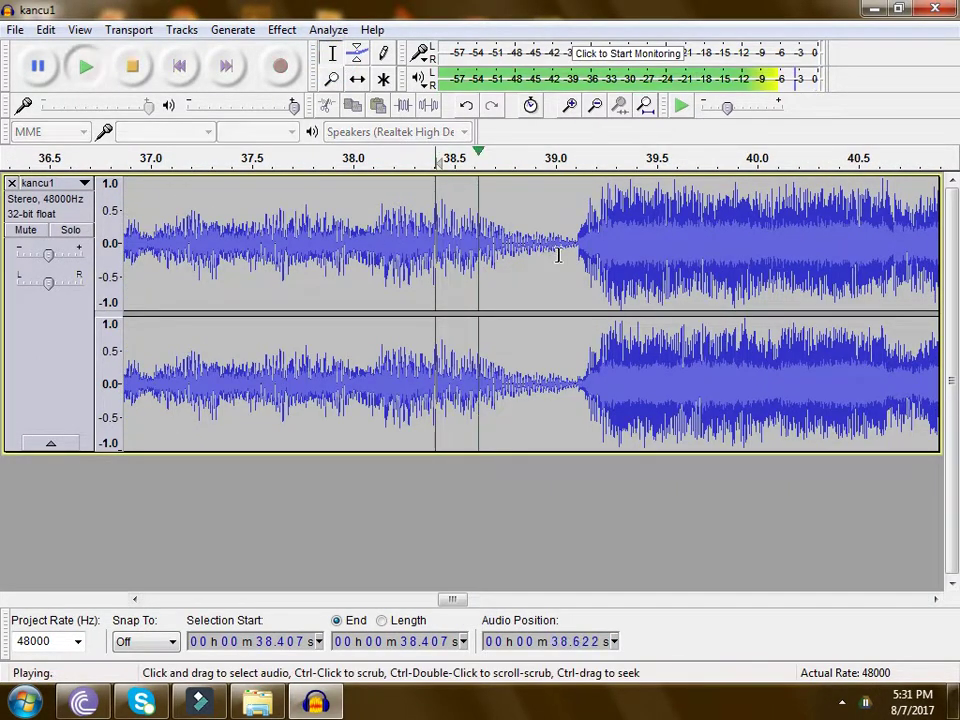
key(space)
Select the audio from about 39.09 to 41.70 seconds and listen to it
drag(575, 258, 535, 257)
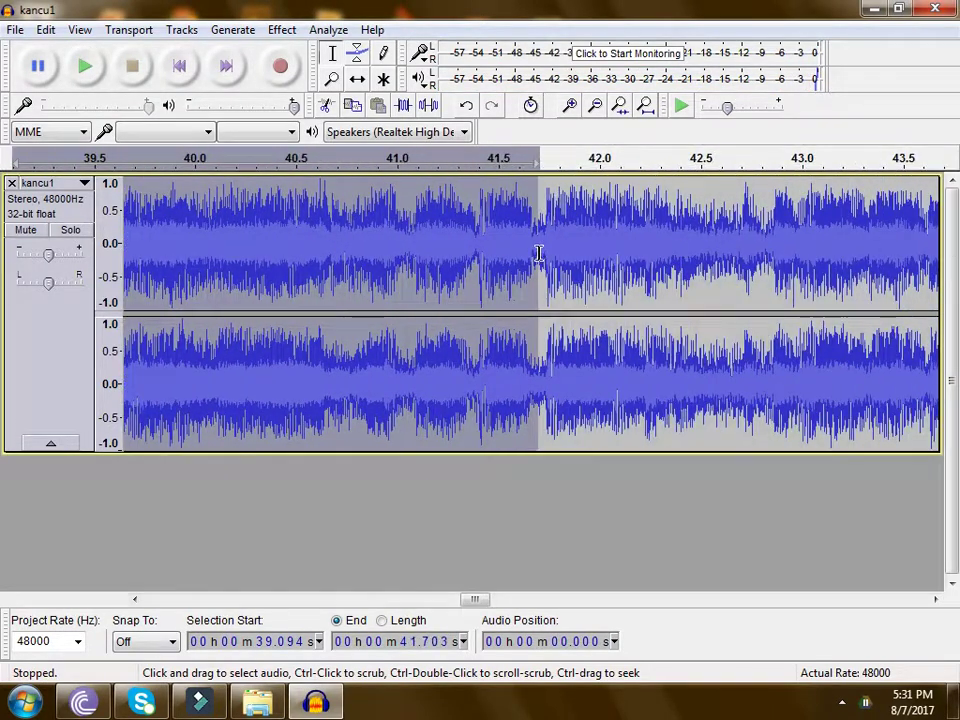
key(space)
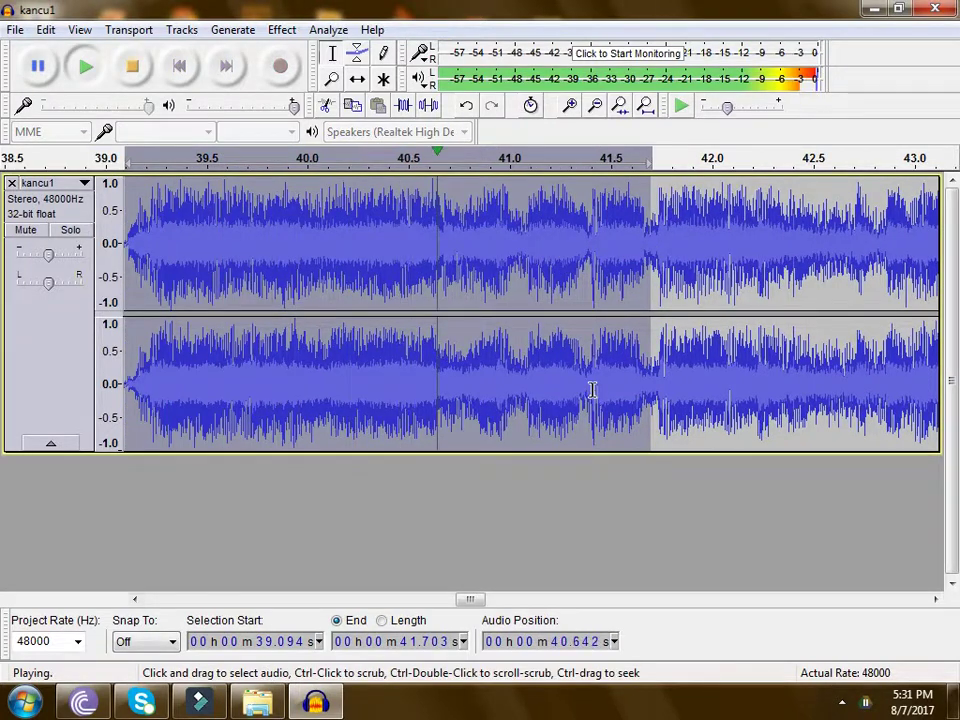
click(101, 373)
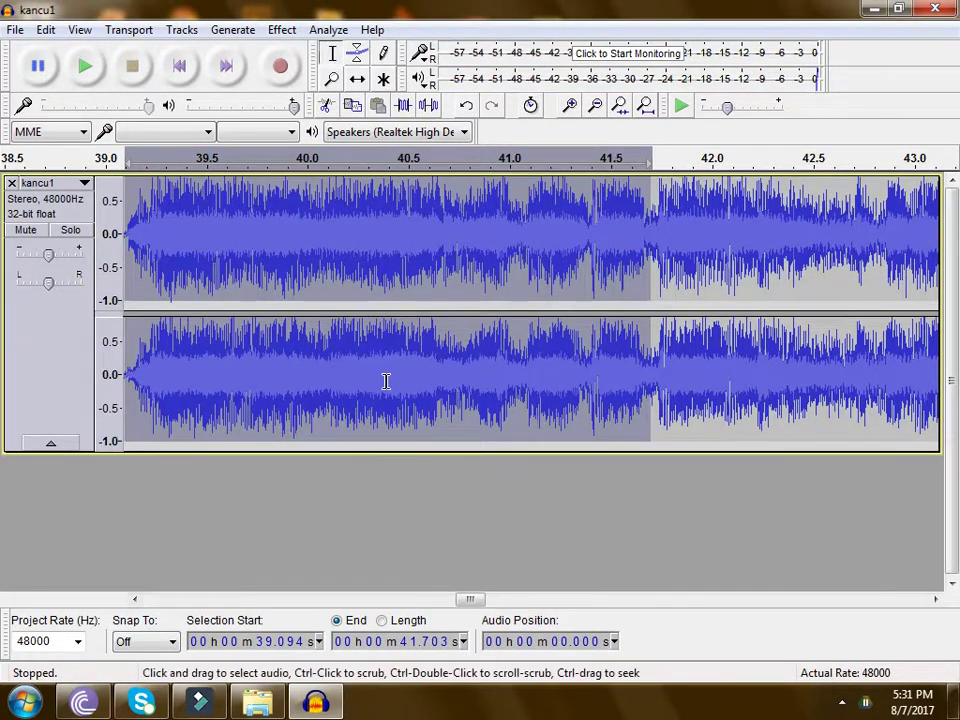
Try to select the loud section from about 39.07 to 58.74 seconds, and play the audio from about 58.24 seconds
drag(475, 603, 453, 601)
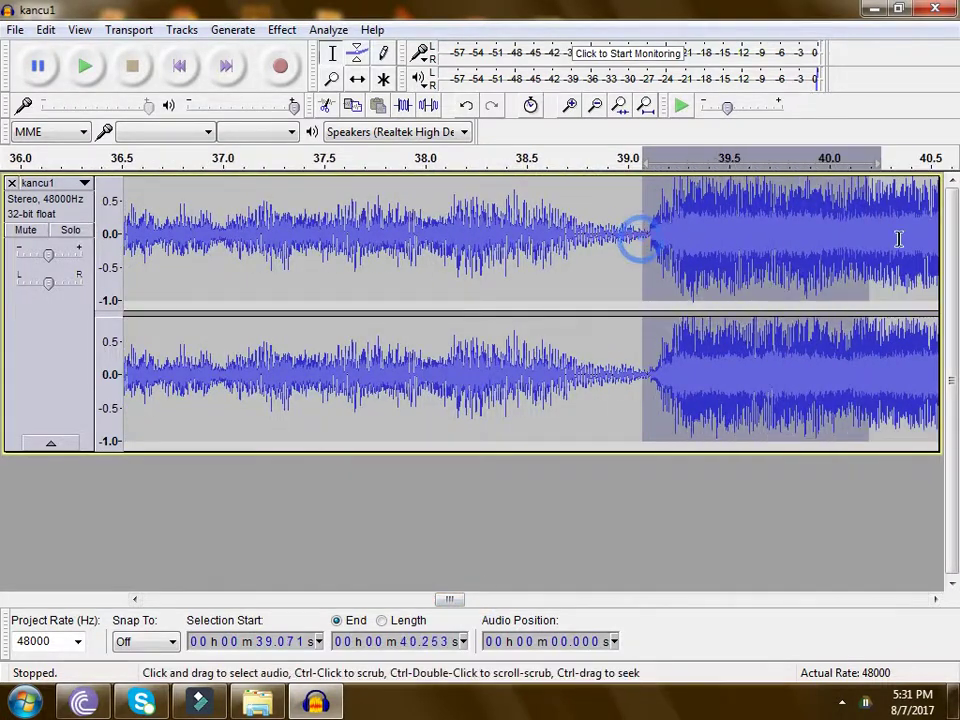
drag(898, 238, 932, 238)
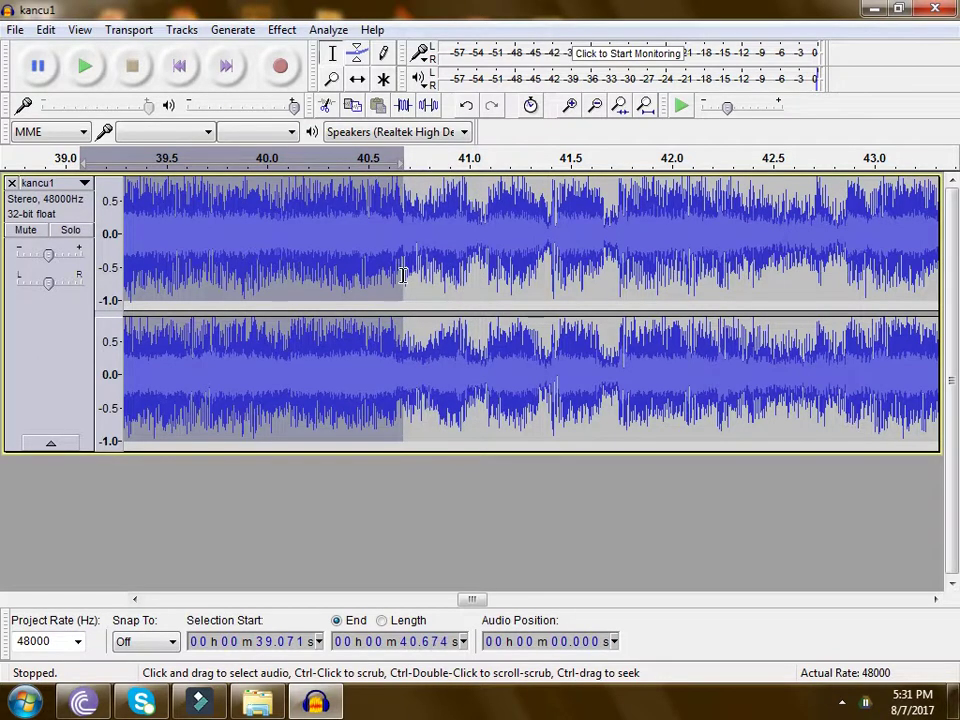
drag(403, 275, 957, 262)
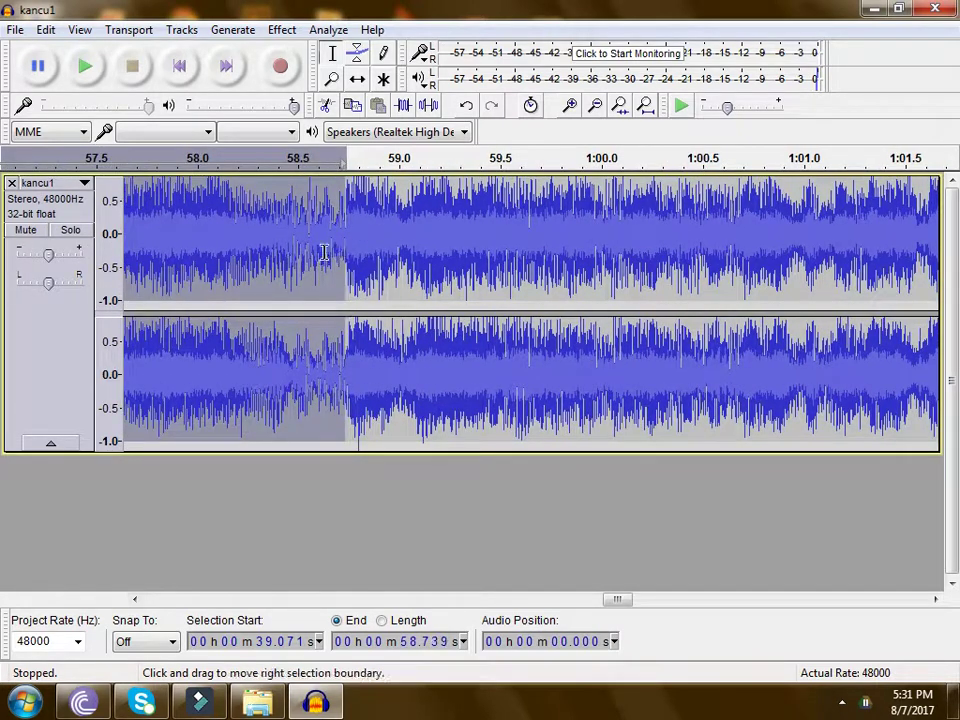
click(246, 250)
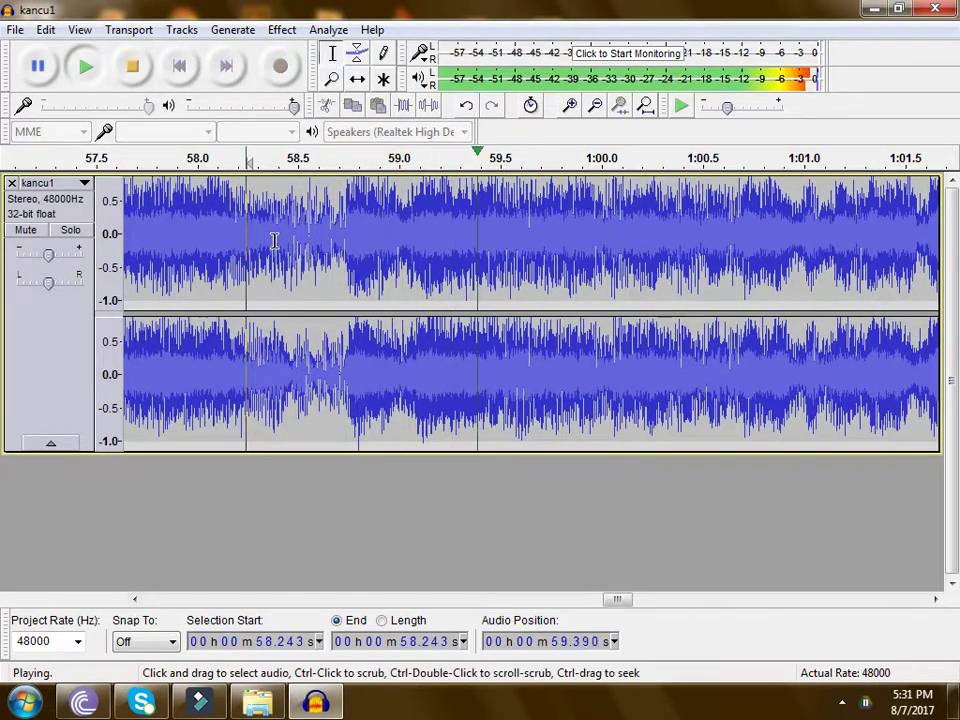
key(space)
Select the loud section from about 39.07 seconds to about 1:09.78
drag(617, 598, 400, 594)
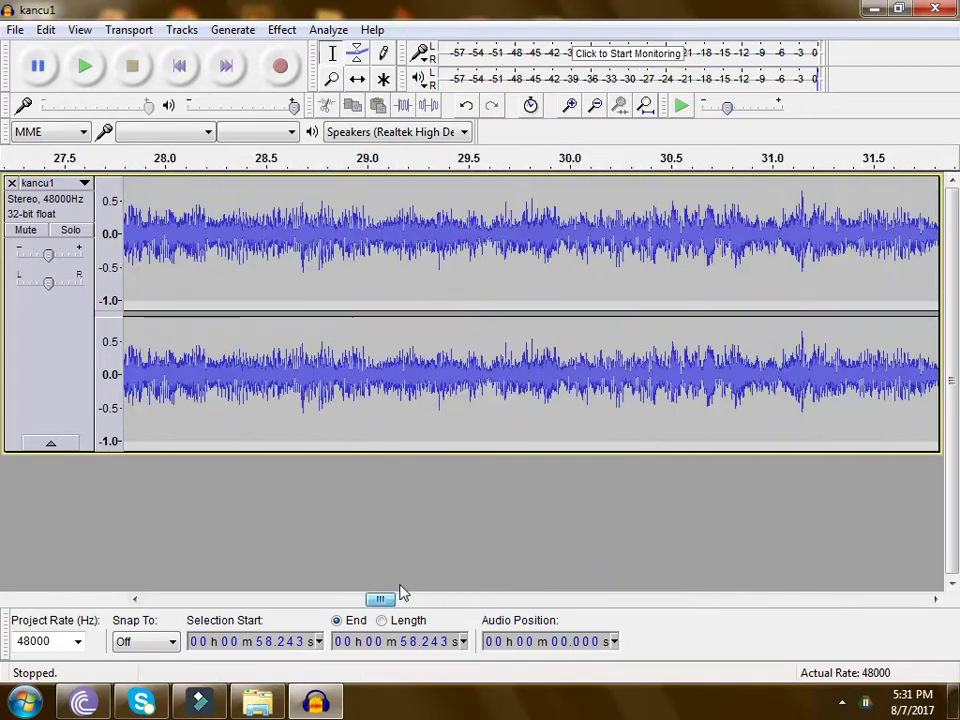
drag(425, 256, 494, 262)
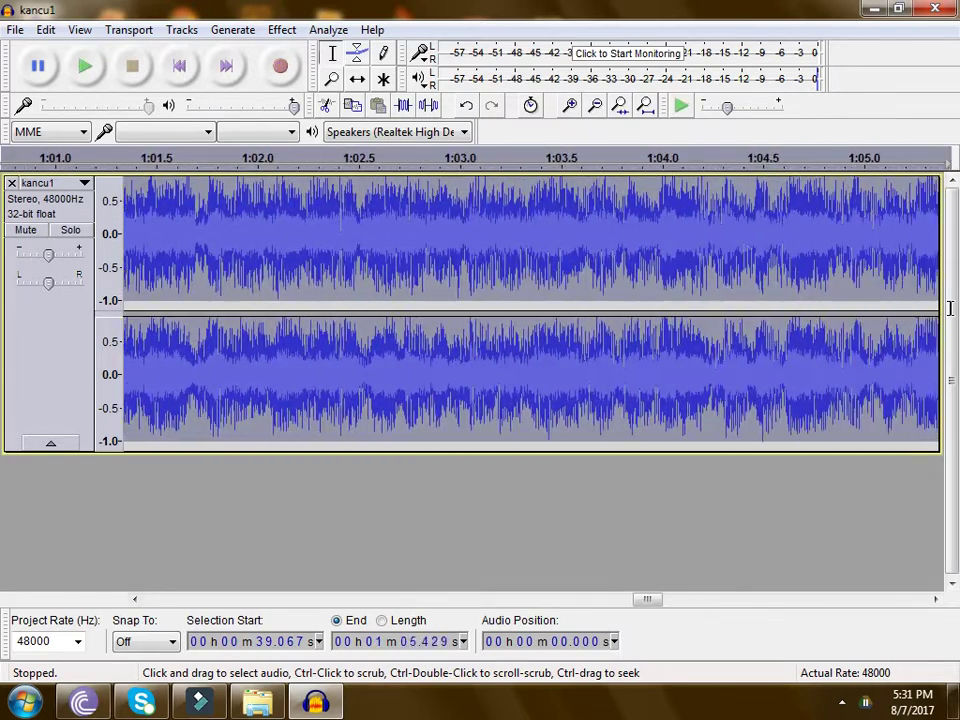
drag(951, 307, 937, 310)
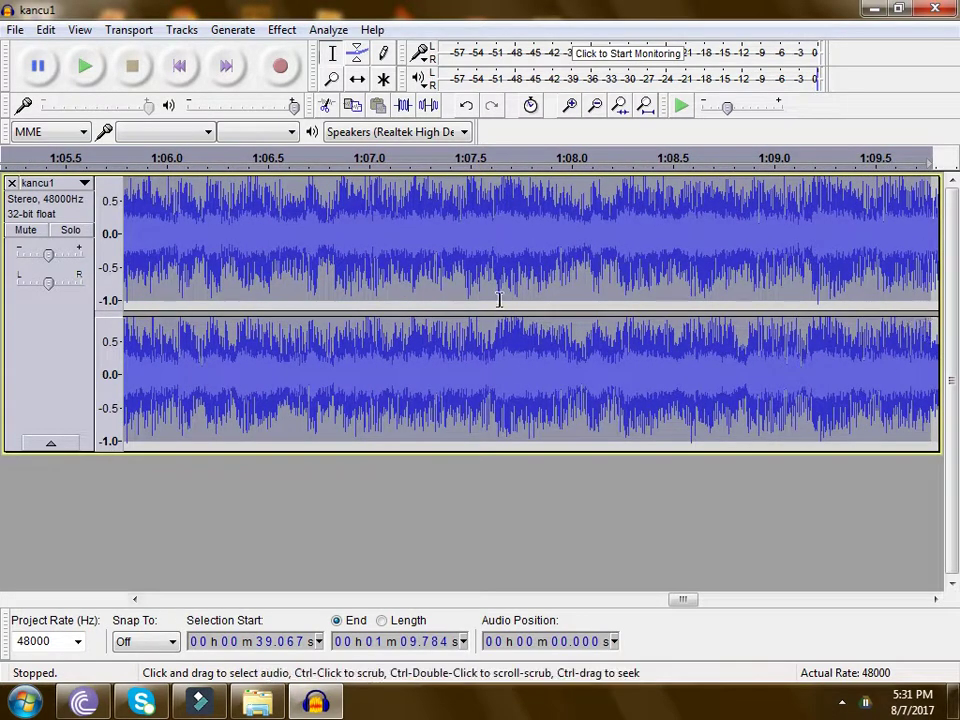
Extend the selection to cover the whole loud section, from about 38.88 seconds to about 1:30.03
click(332, 80)
right_click(383, 337)
right_click(383, 337)
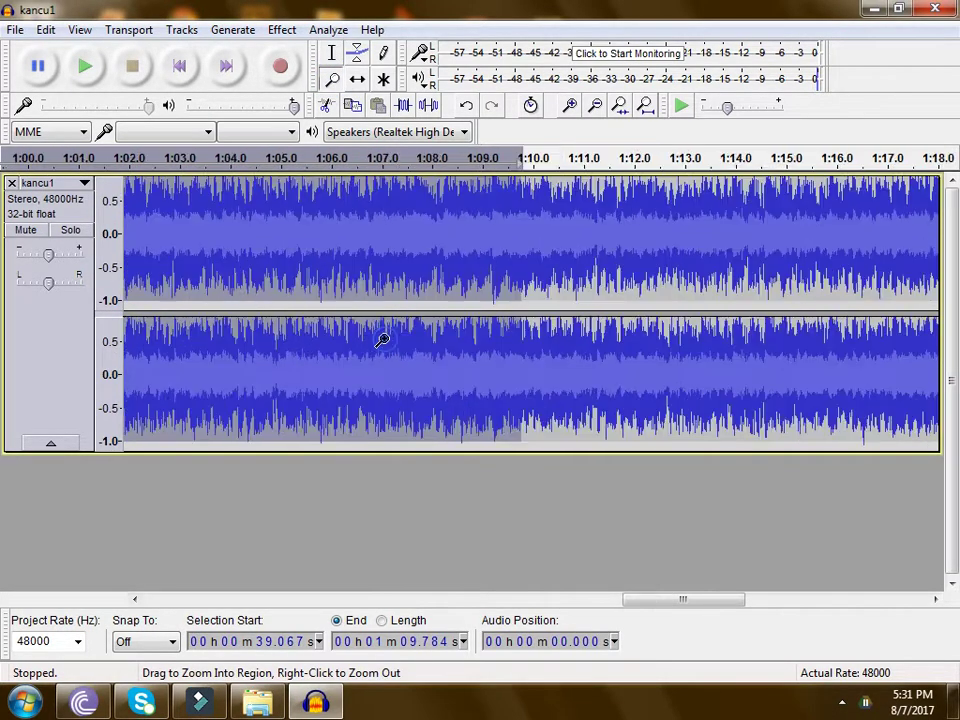
right_click(382, 339)
right_click(370, 340)
right_click(324, 336)
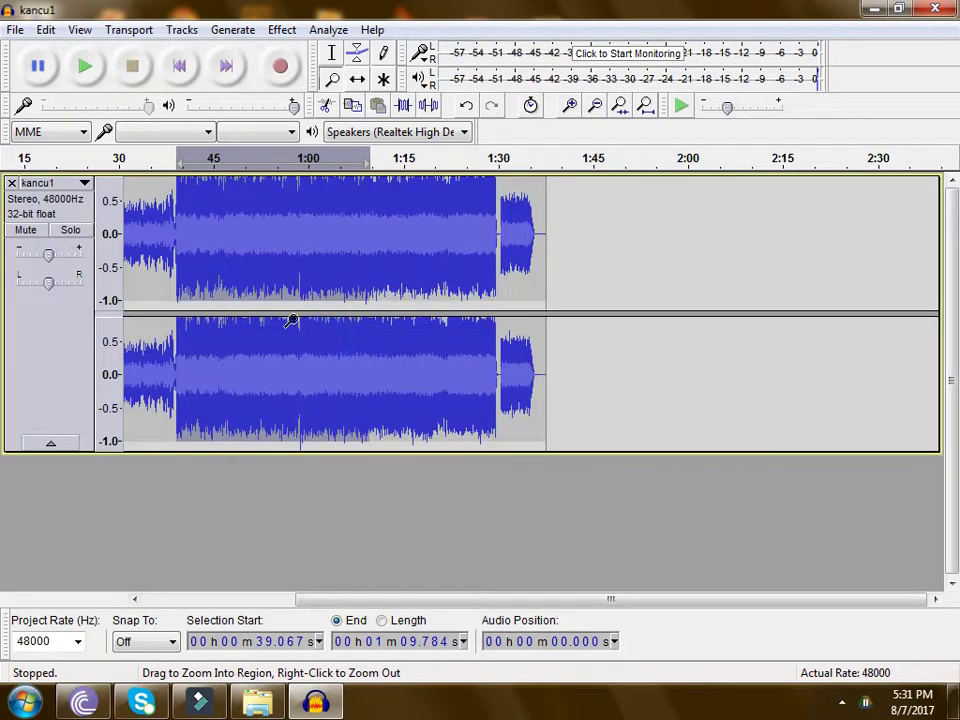
click(335, 60)
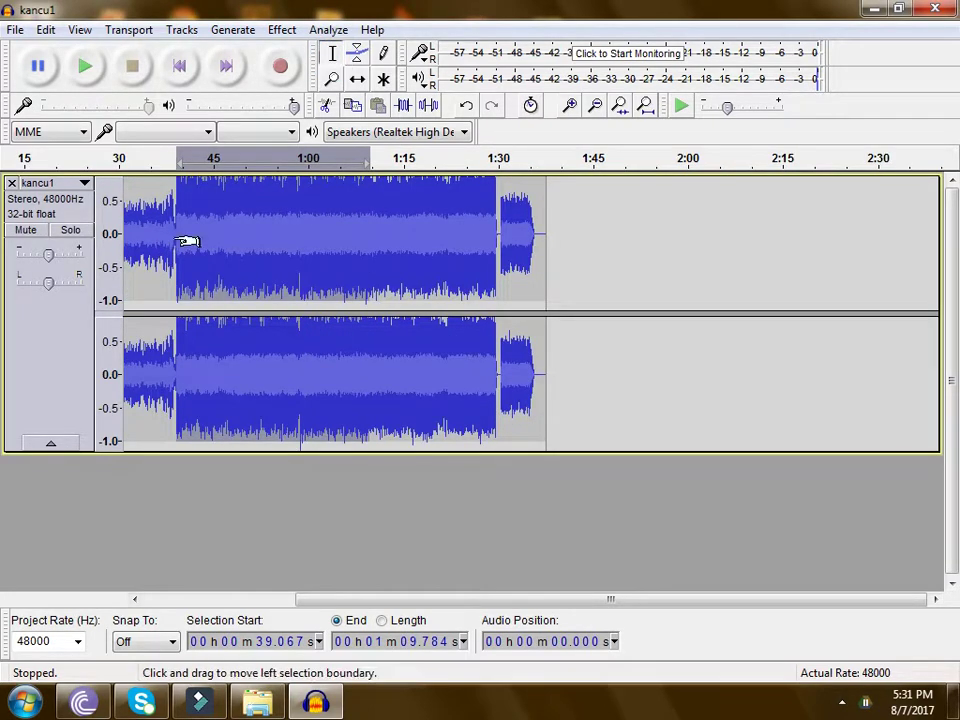
mouse_move(184, 226)
mouse_down()
mouse_move(236, 231)
mouse_move(190, 242)
mouse_up()
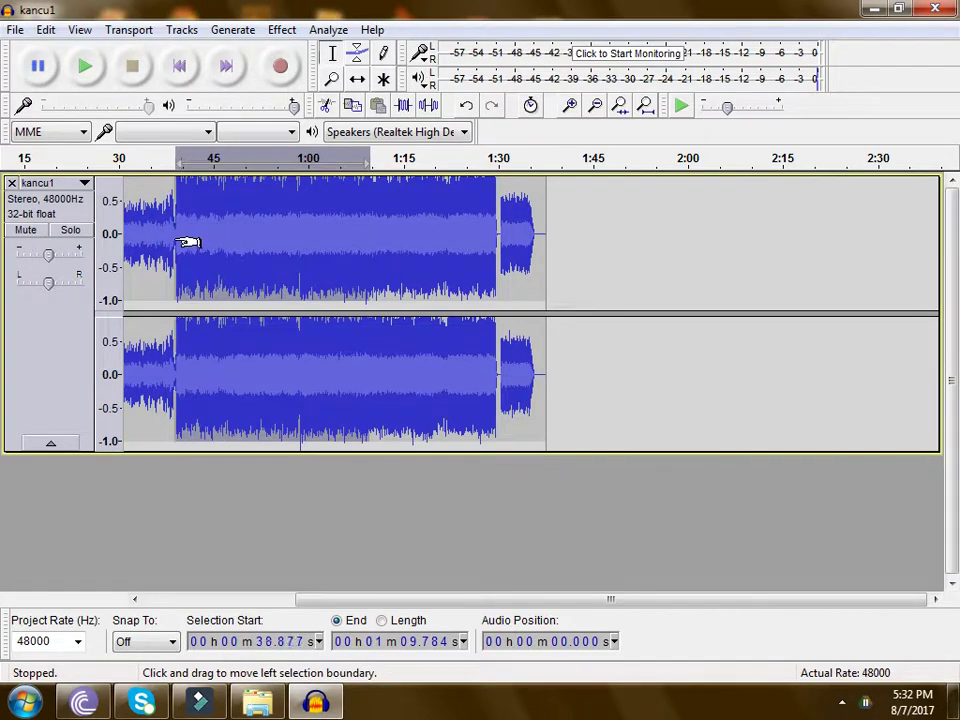
click(169, 330)
drag(174, 328, 494, 361)
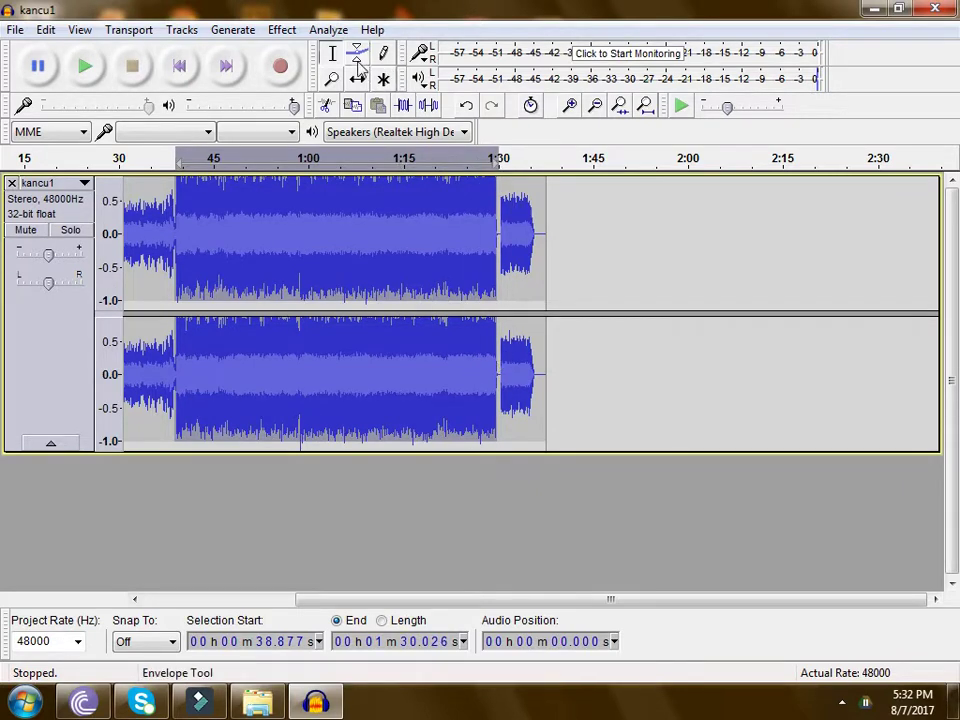
Apply Vocal Remover to the selected loud section with Remove vocals and the Simple (entire spectrum) removal choice
click(281, 30)
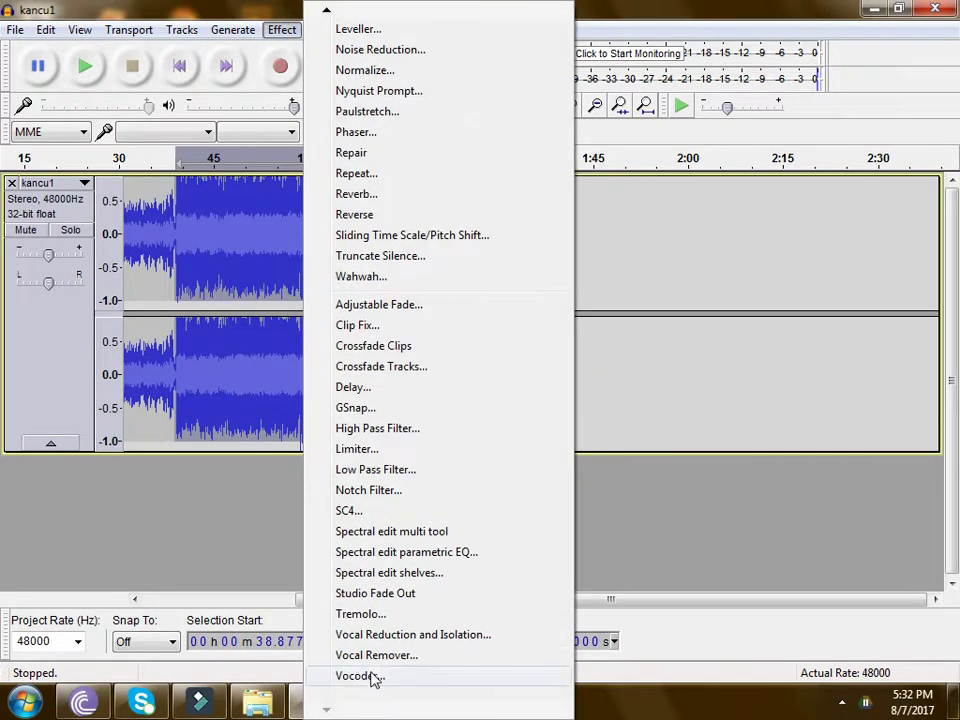
click(343, 677)
click(588, 418)
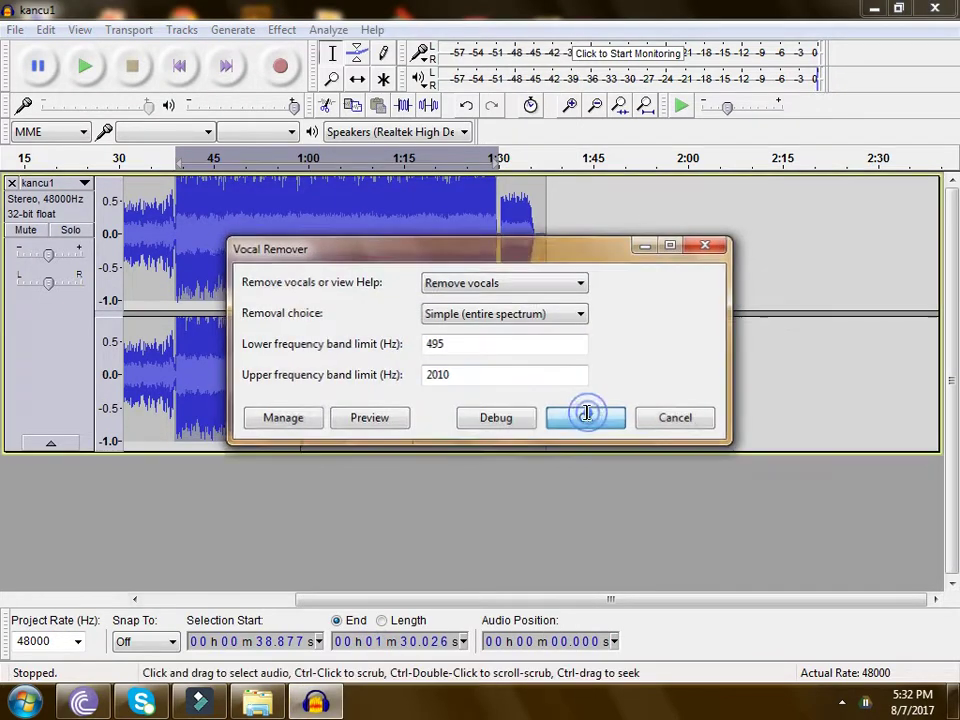
Apply Low Pass Filter to the selected loud section at 1000 Hz with a 12 dB per octave rolloff
click(281, 30)
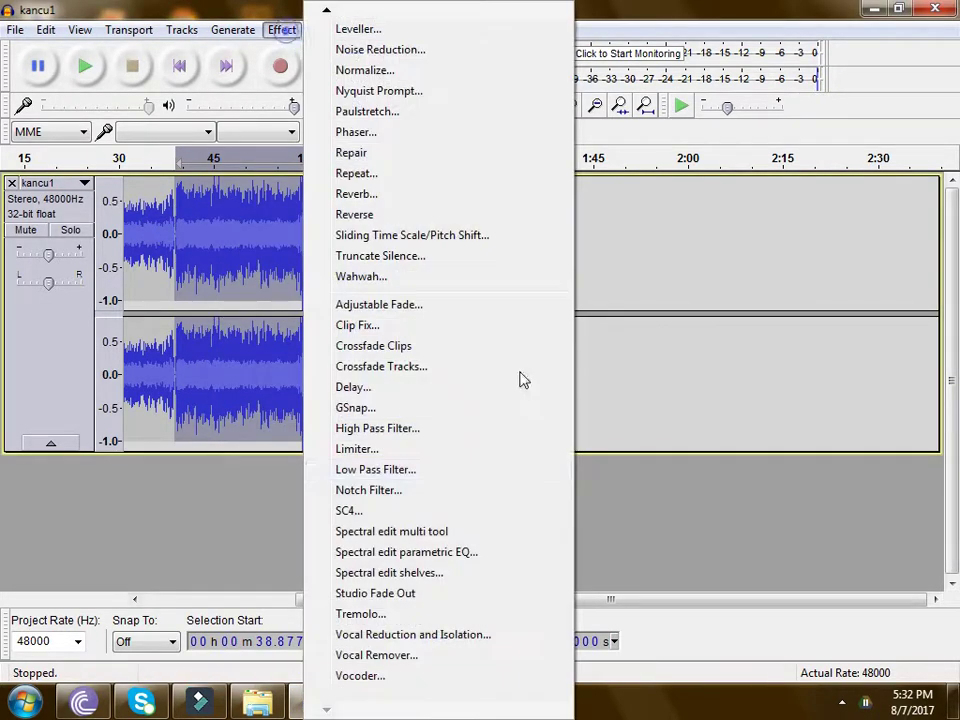
click(390, 466)
click(591, 398)
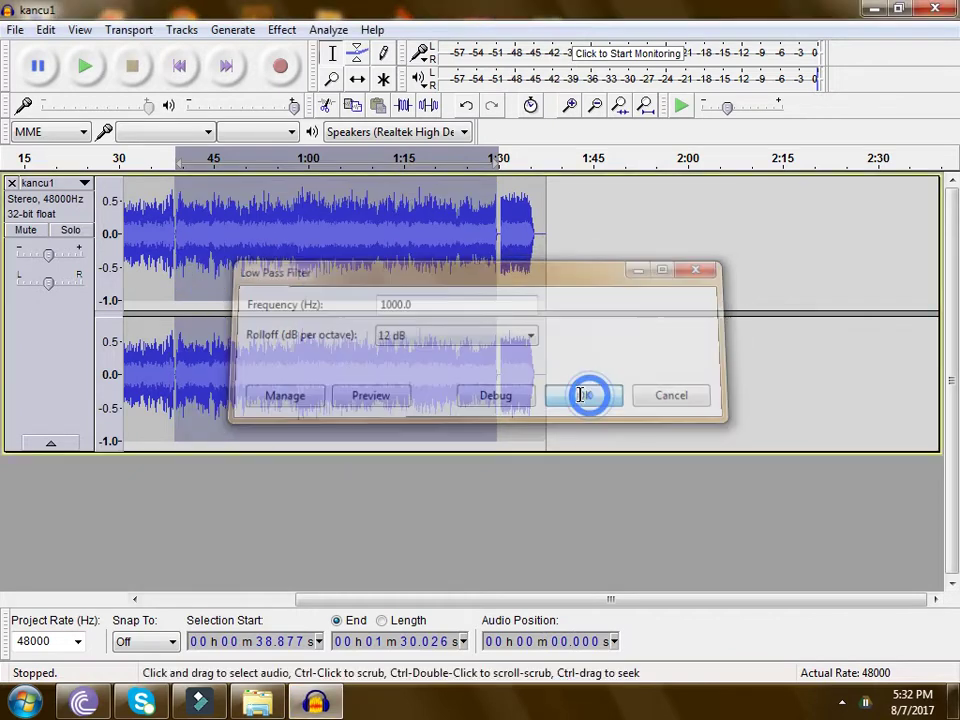
Play the filtered section, dismiss the notification, and stop playback with the start of the song in view
key(space)
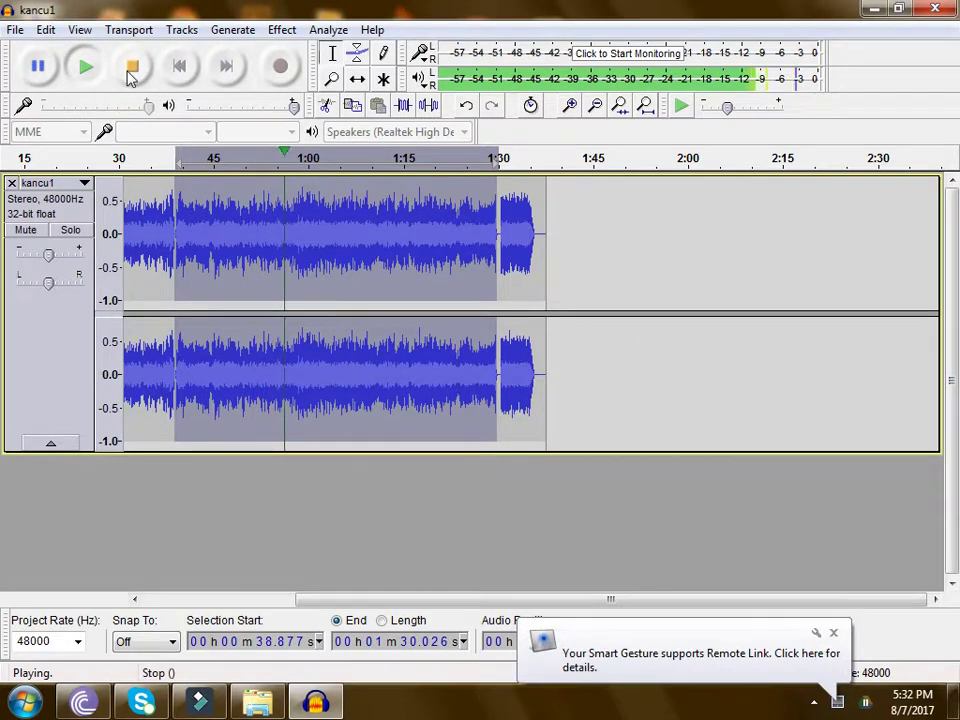
click(834, 635)
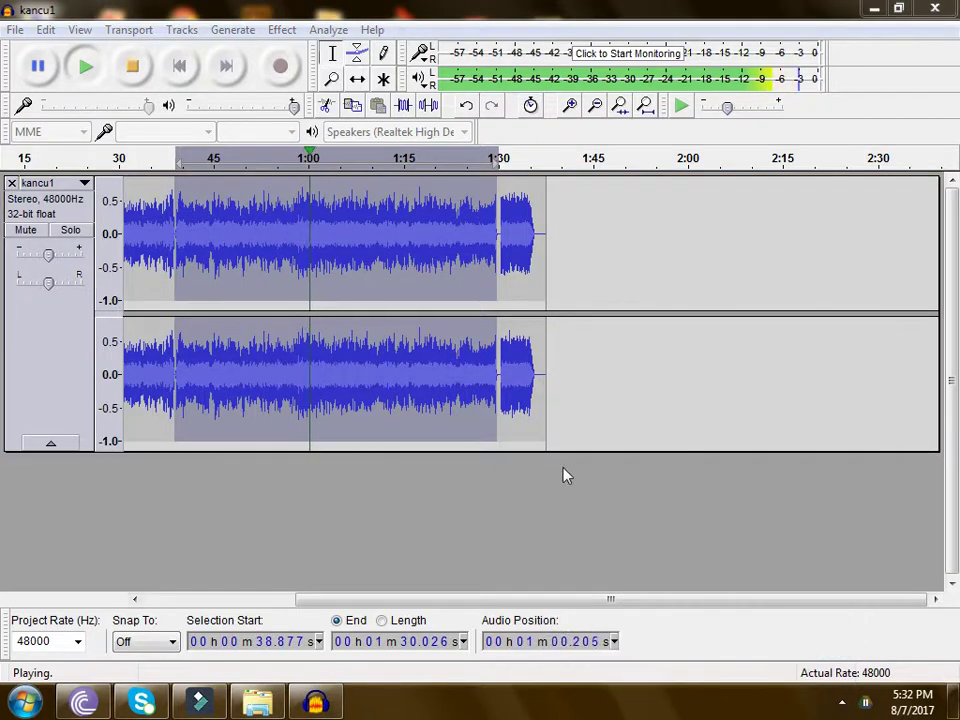
drag(409, 598, 168, 594)
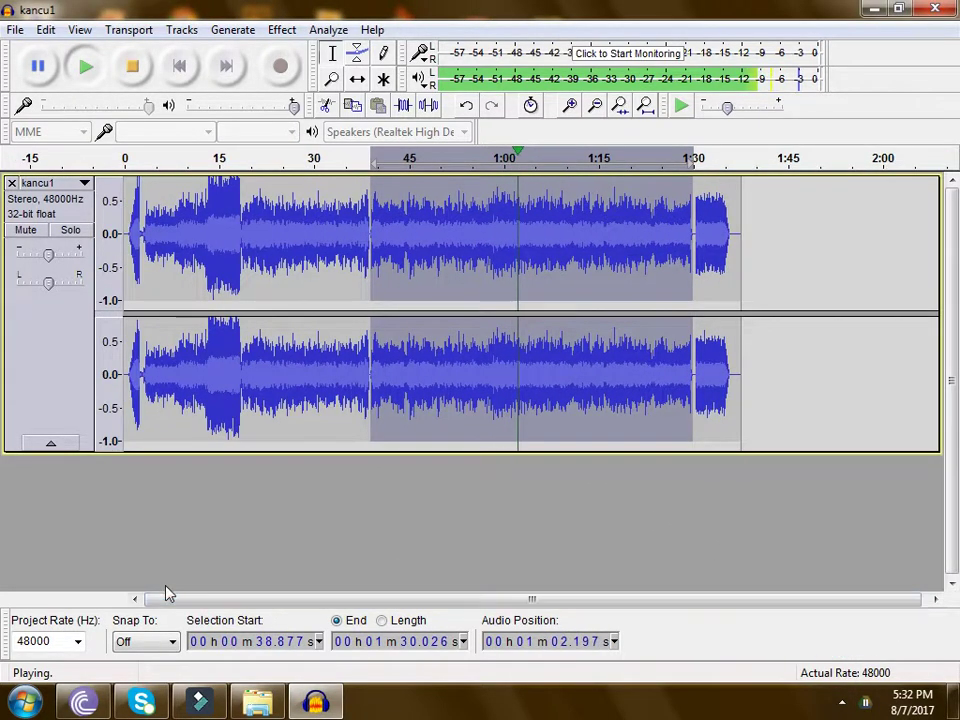
key(space)
Duplicate the entire kancu1 track and select only the duplicate
click(55, 395)
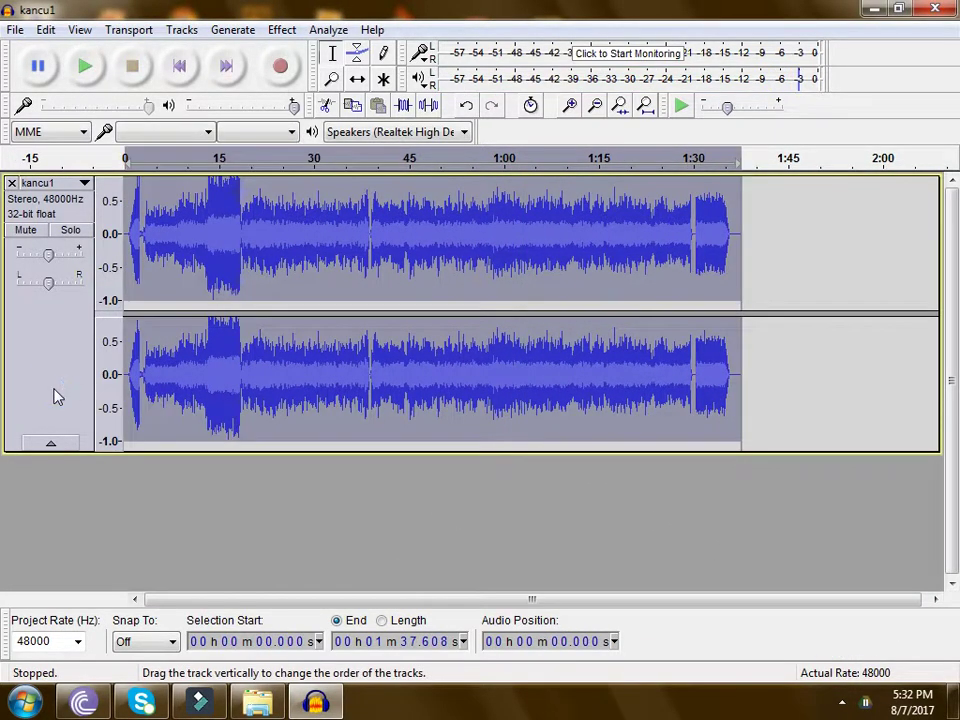
key(ctrl+d)
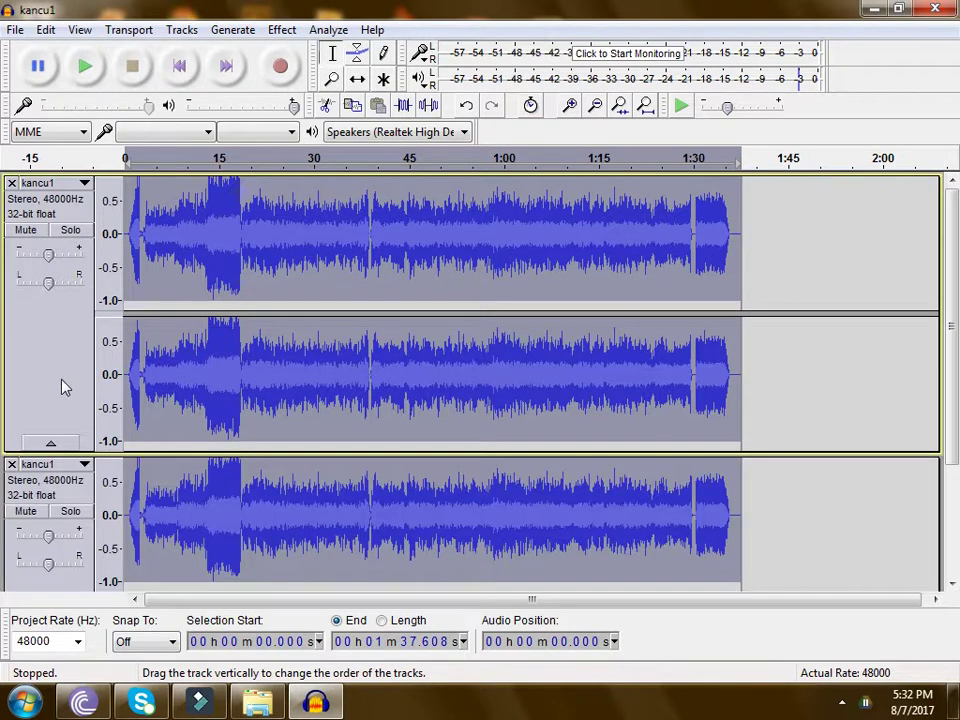
click(65, 480)
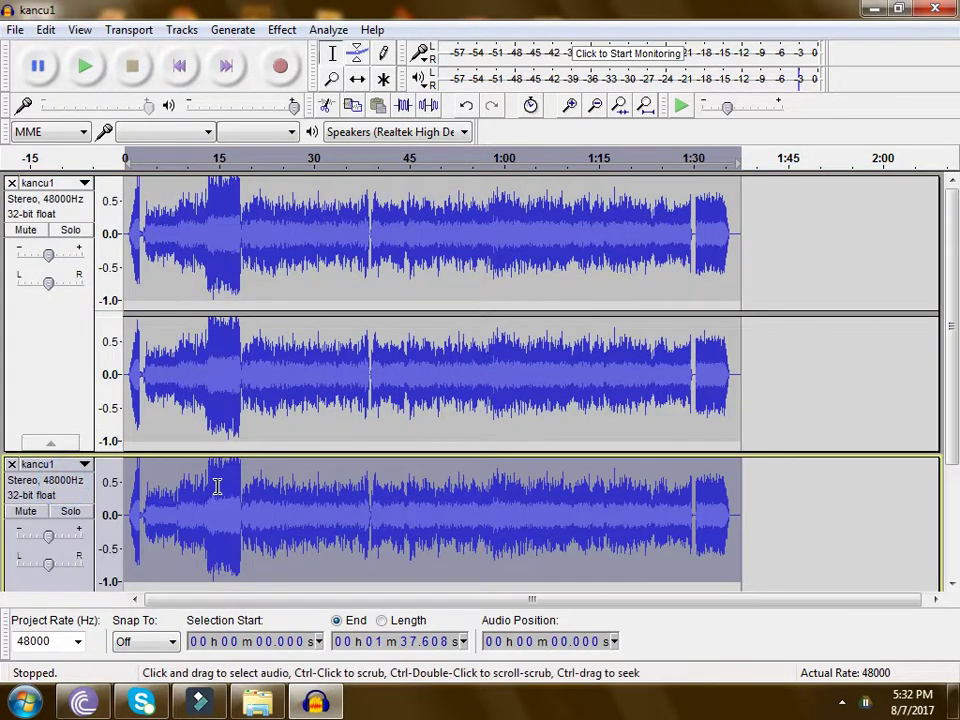
Select the first 18.98 seconds or so of the duplicate track, delete that part, and undo the deletion
drag(242, 493, 78, 512)
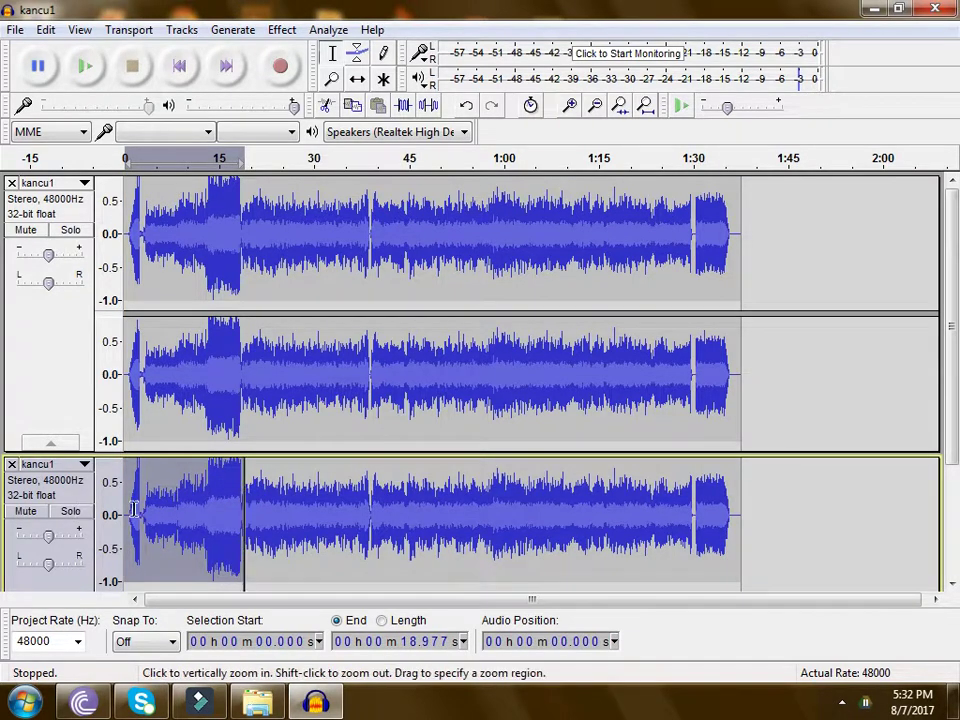
key(Delete)
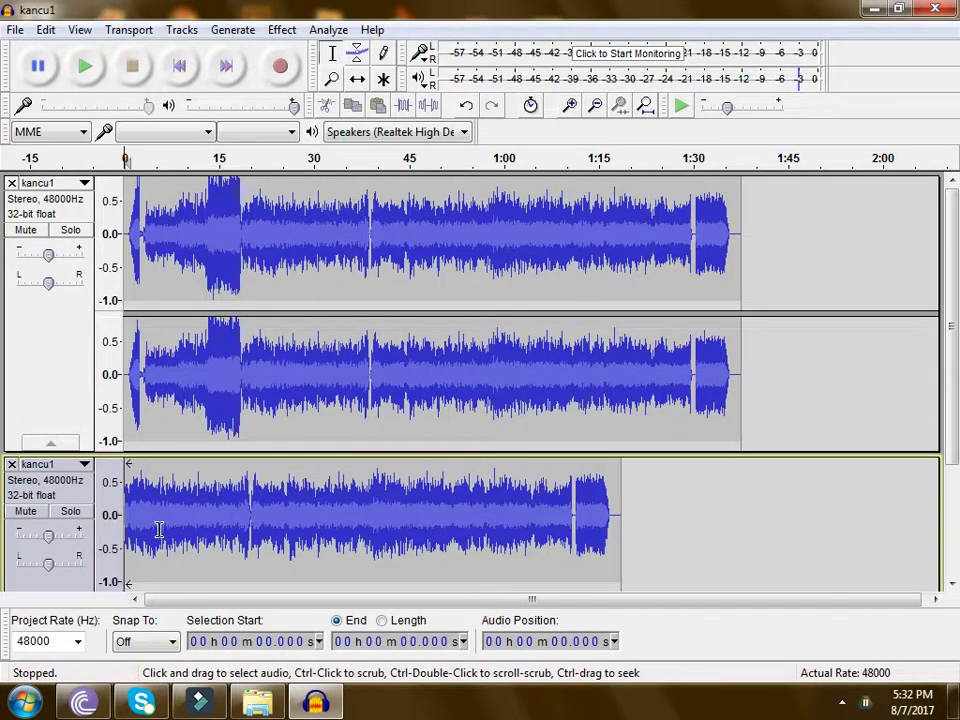
key(ctrl+z)
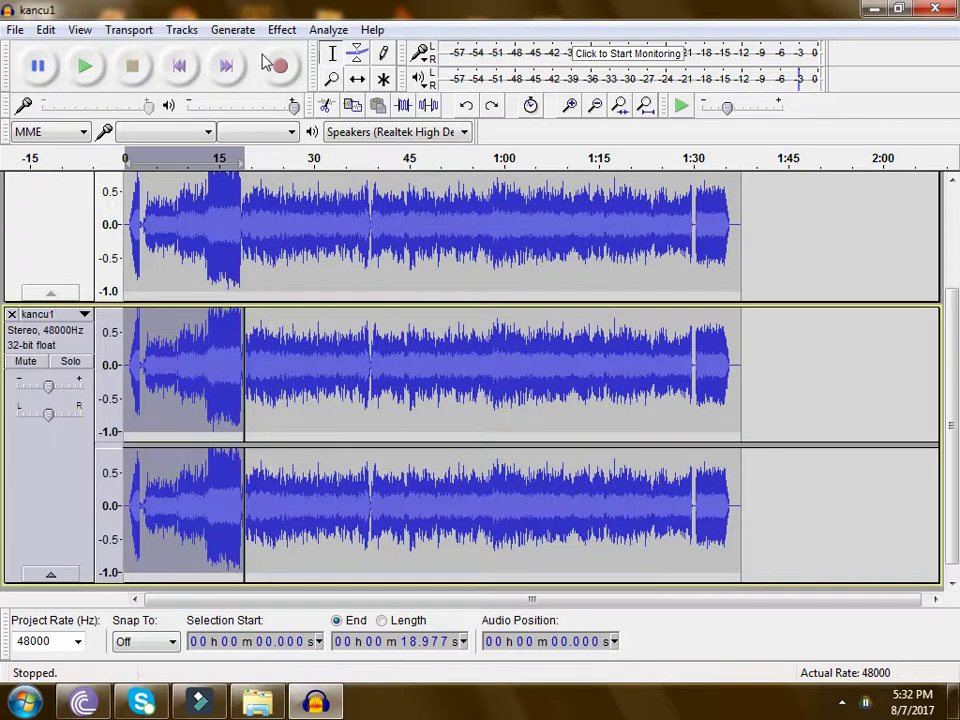
Nearly silence the selected opening of the duplicate track by applying Amplify at -38.2 dB
click(282, 29)
mouse_move(325, 17)
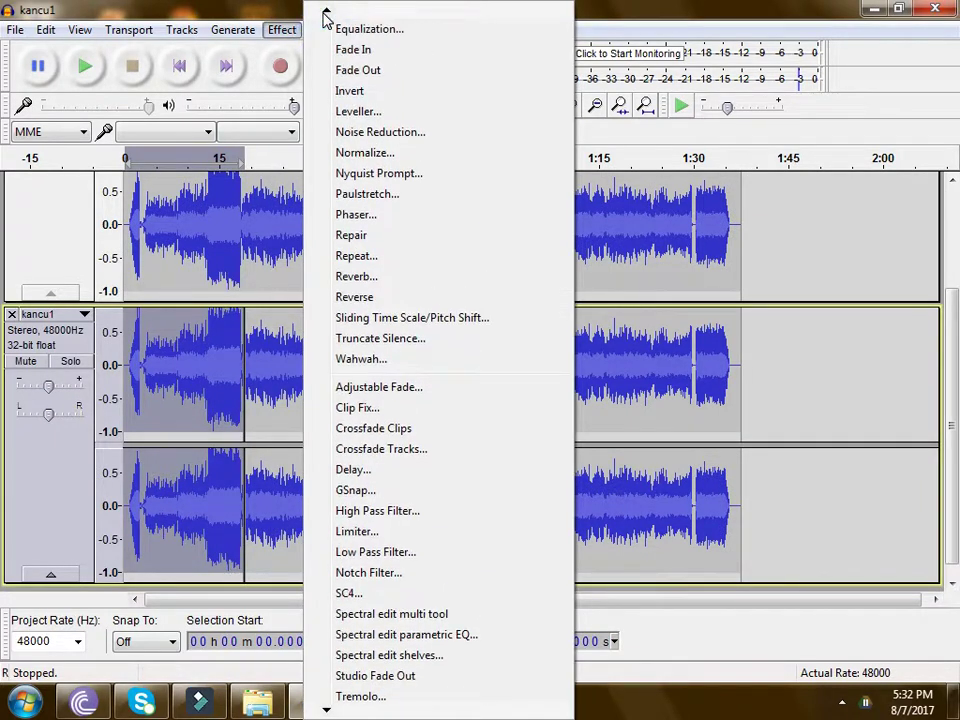
click(358, 64)
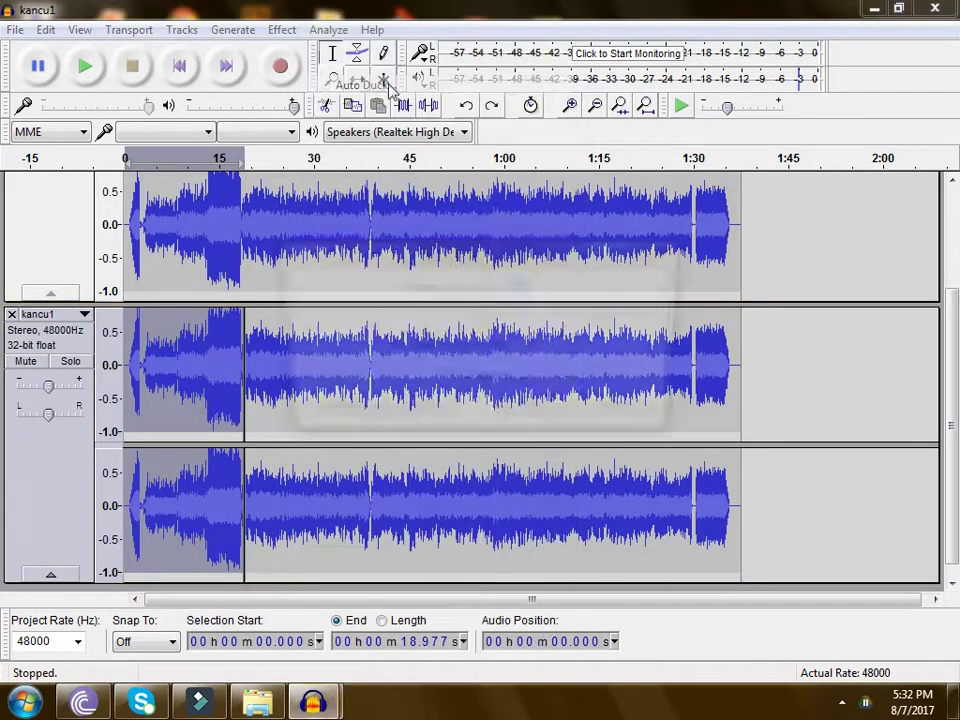
drag(477, 316, 336, 318)
click(438, 418)
click(608, 258)
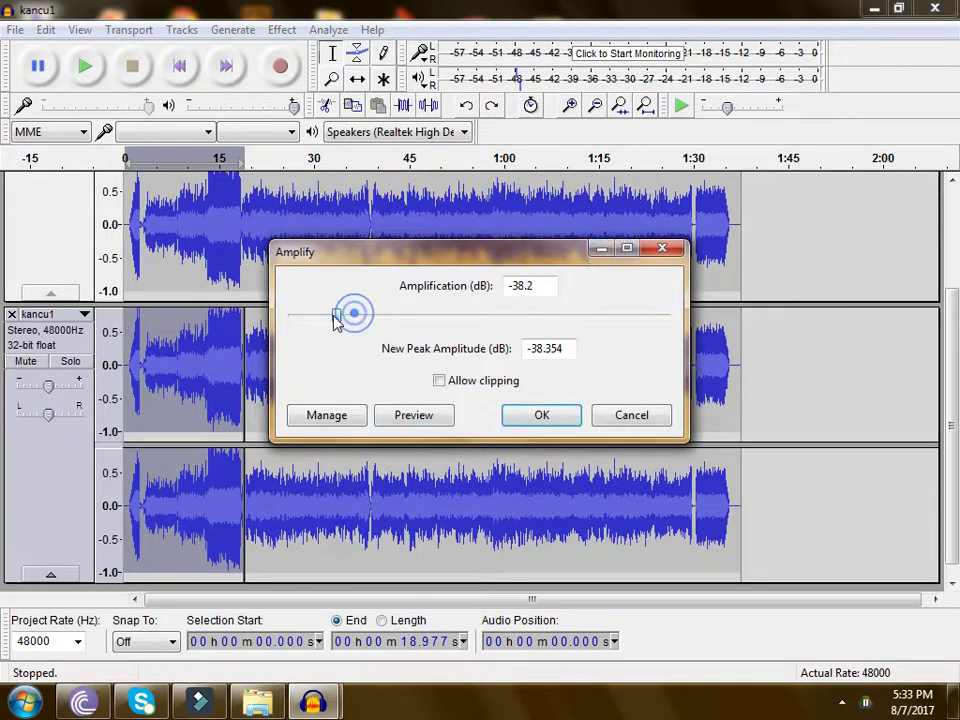
click(531, 414)
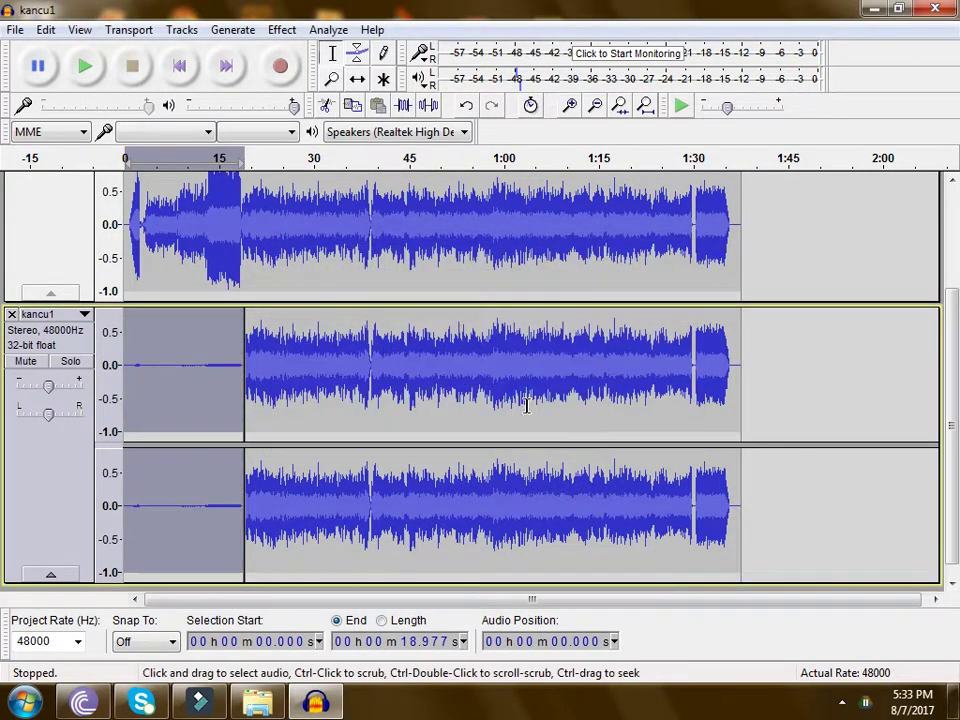
Play both tracks from about 16.01 seconds, across the end of the quietened opening, and stop
click(225, 364)
key(space)
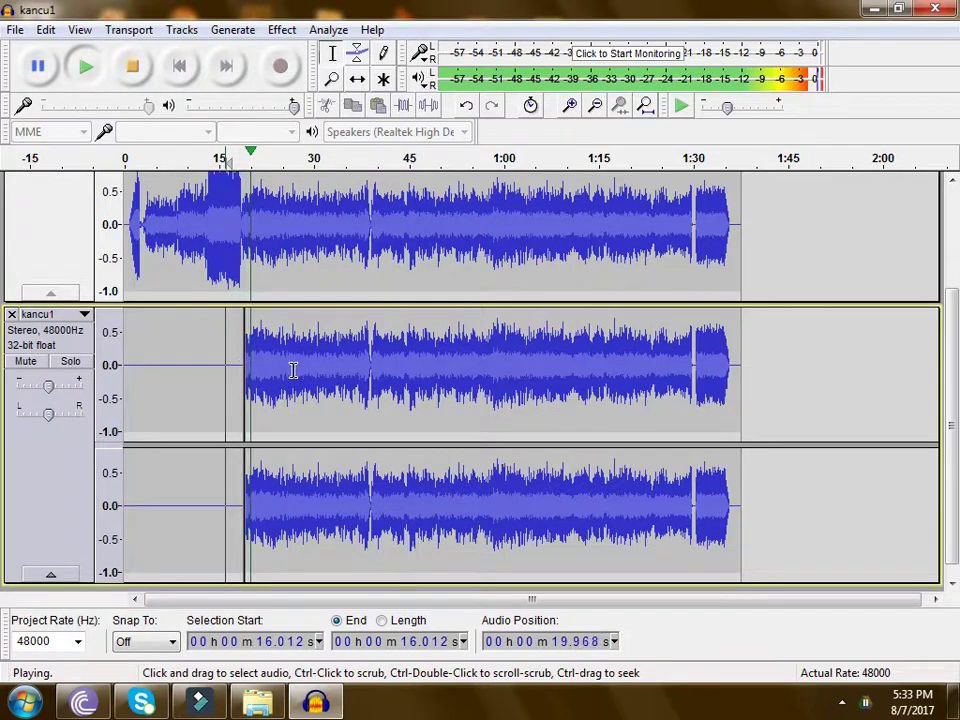
key(space)
Select the duplicate from about 18.09 seconds to 1:38.59 and apply High Pass Filter at 1010 Hz with 12 dB rolloff
drag(746, 364, 238, 386)
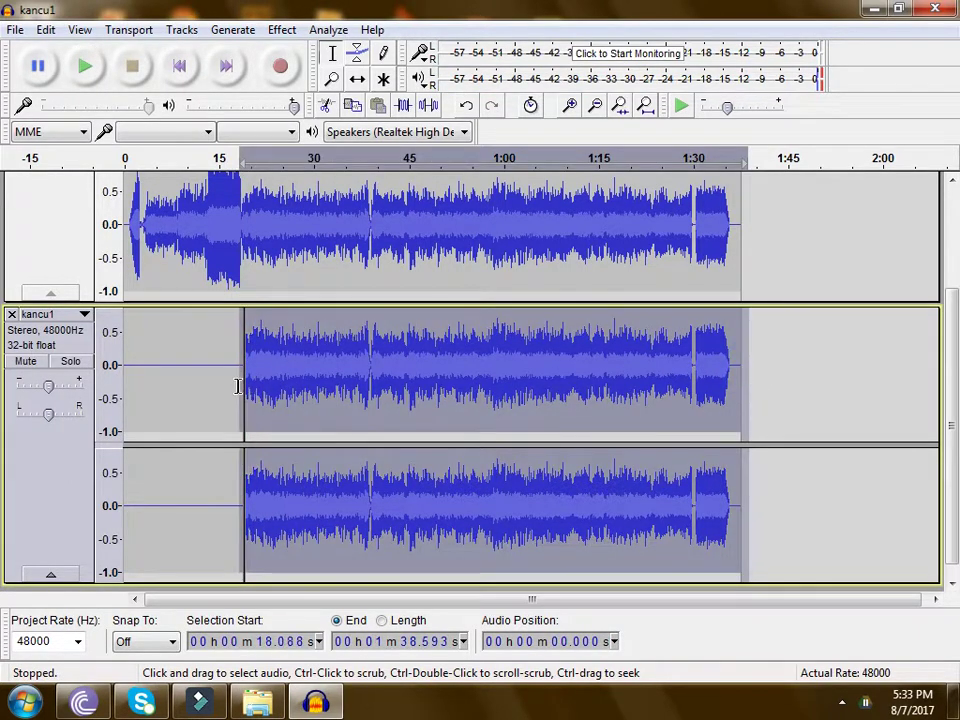
click(282, 29)
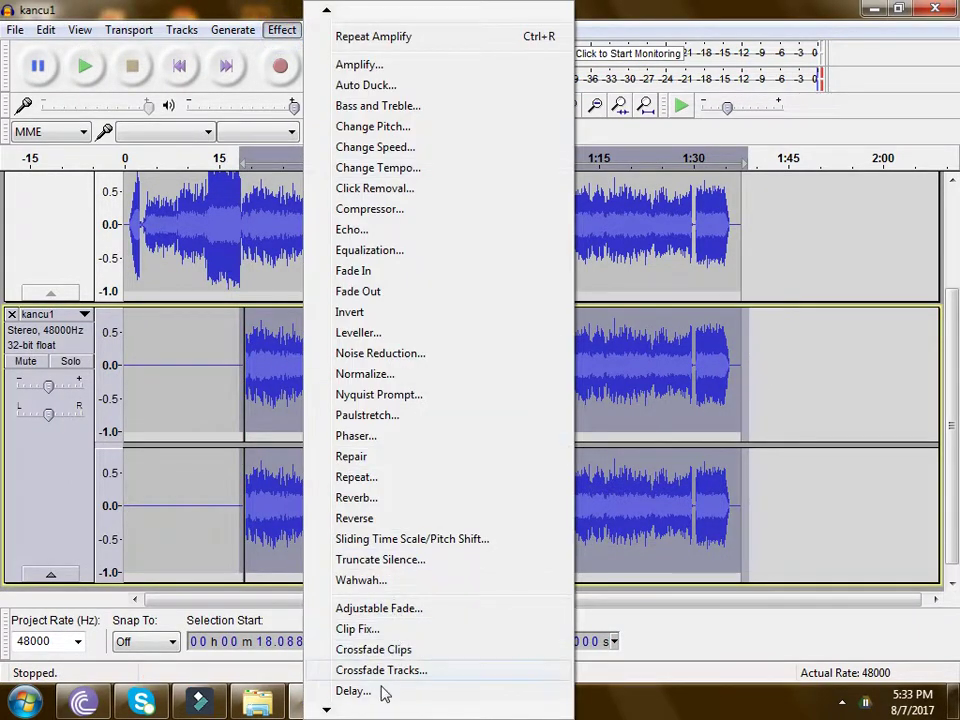
mouse_move(325, 710)
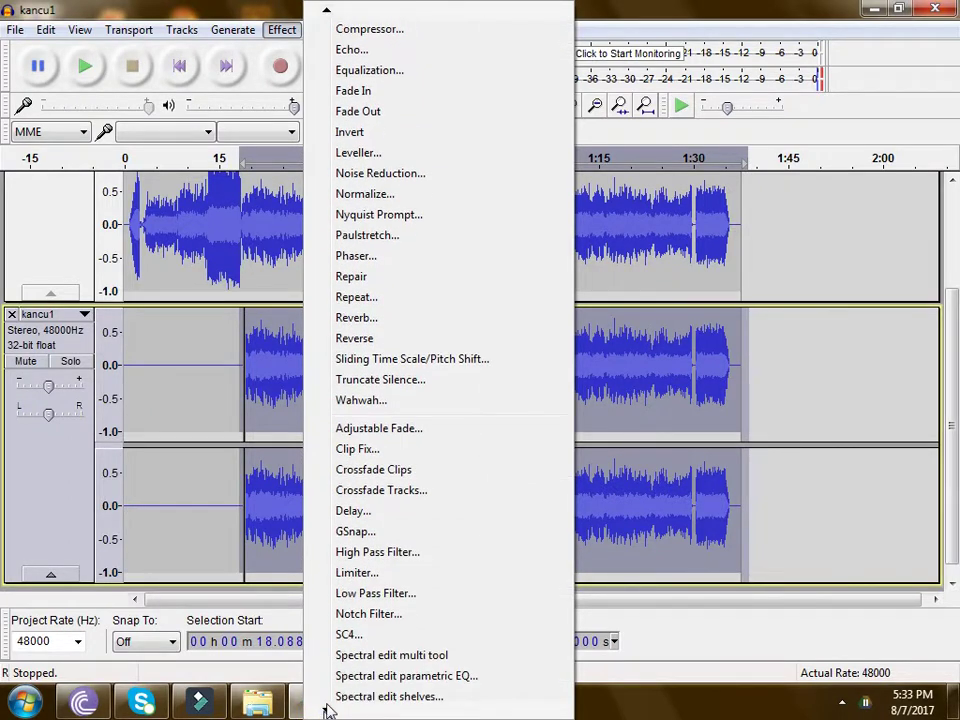
click(407, 450)
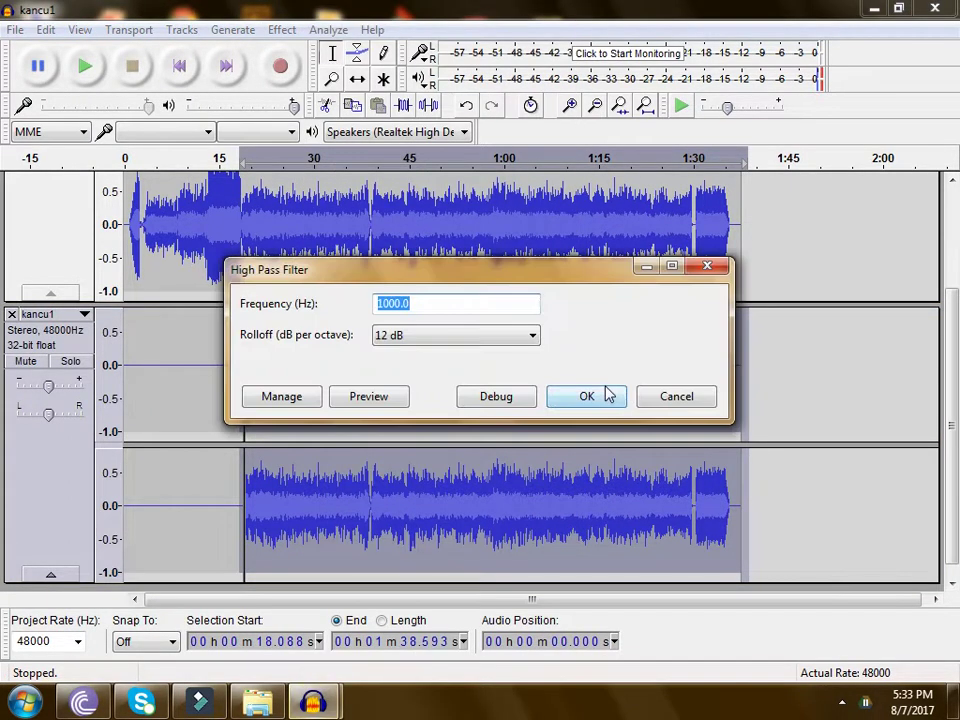
double_click(398, 302)
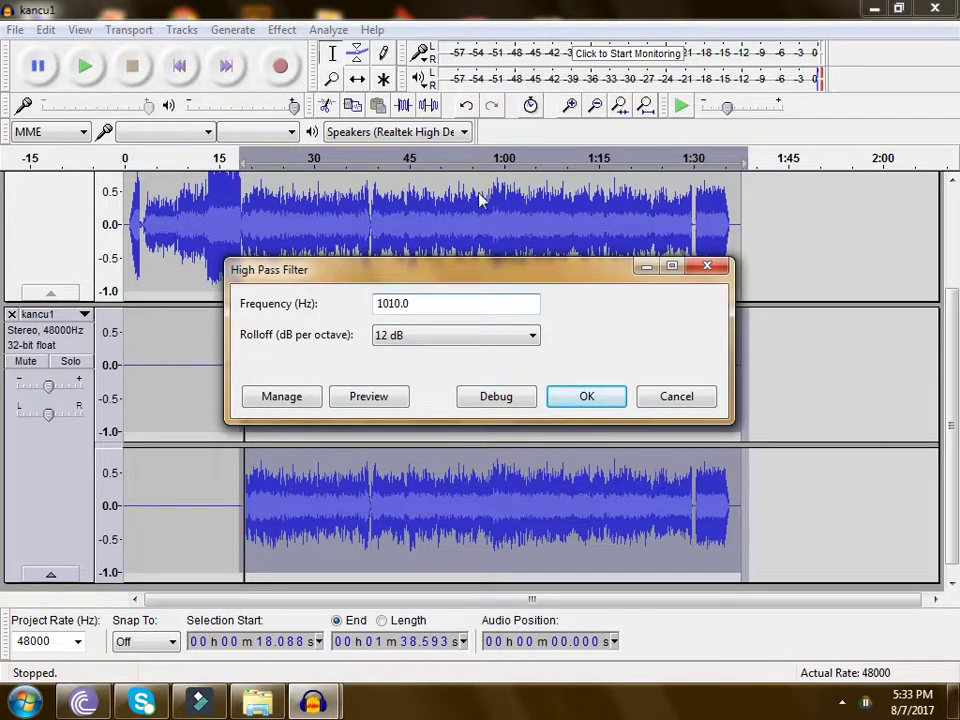
click(580, 398)
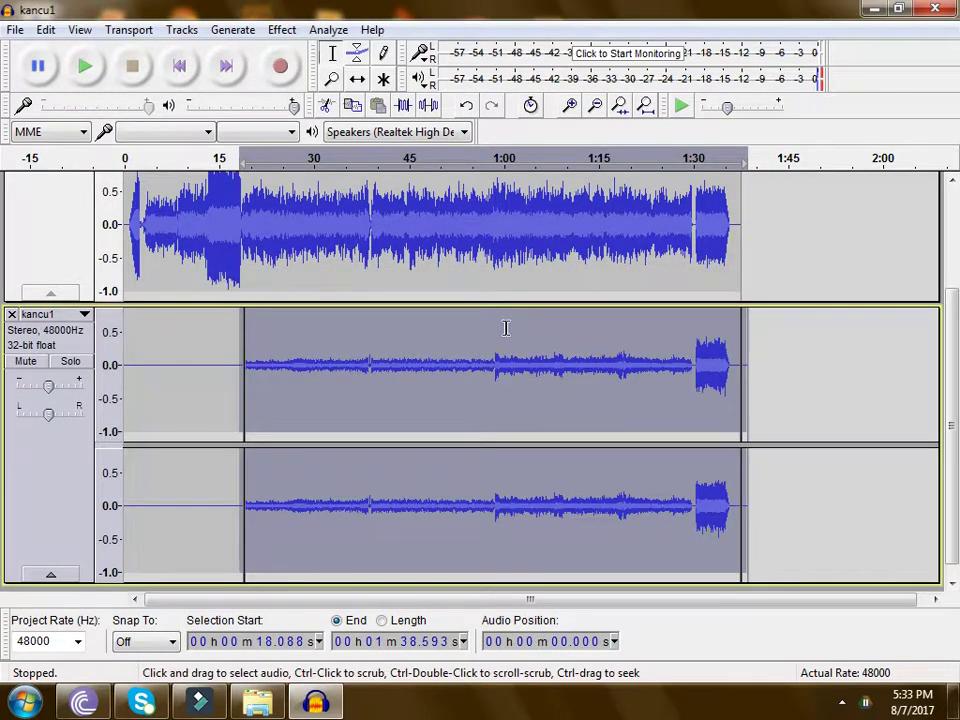
Apply the Limiter to the selected section of the duplicate track and play the result briefly
click(282, 29)
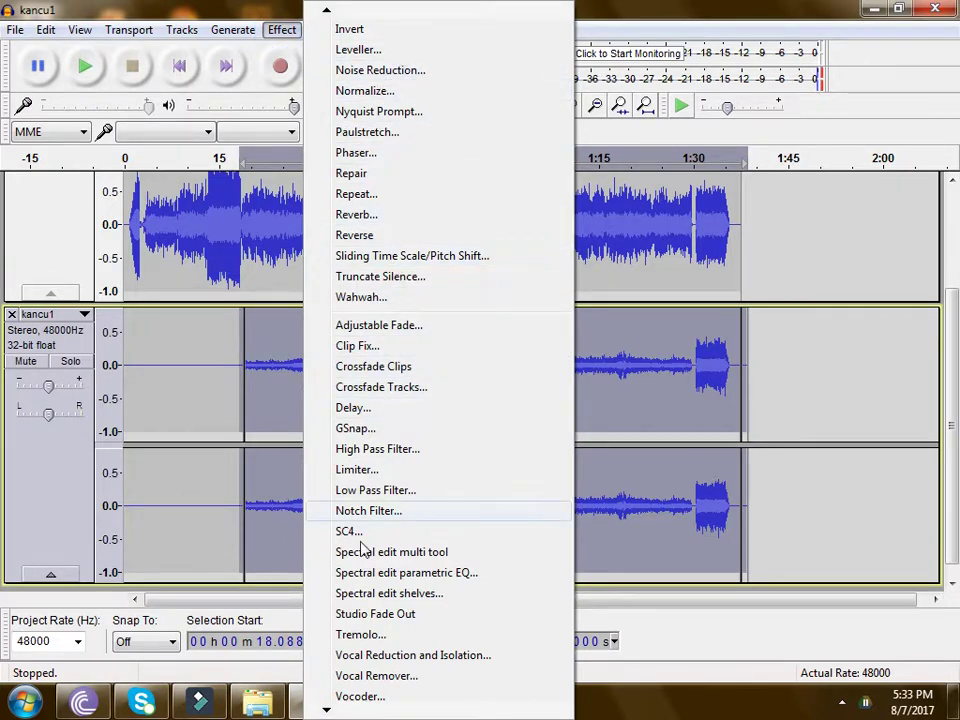
click(390, 469)
click(574, 455)
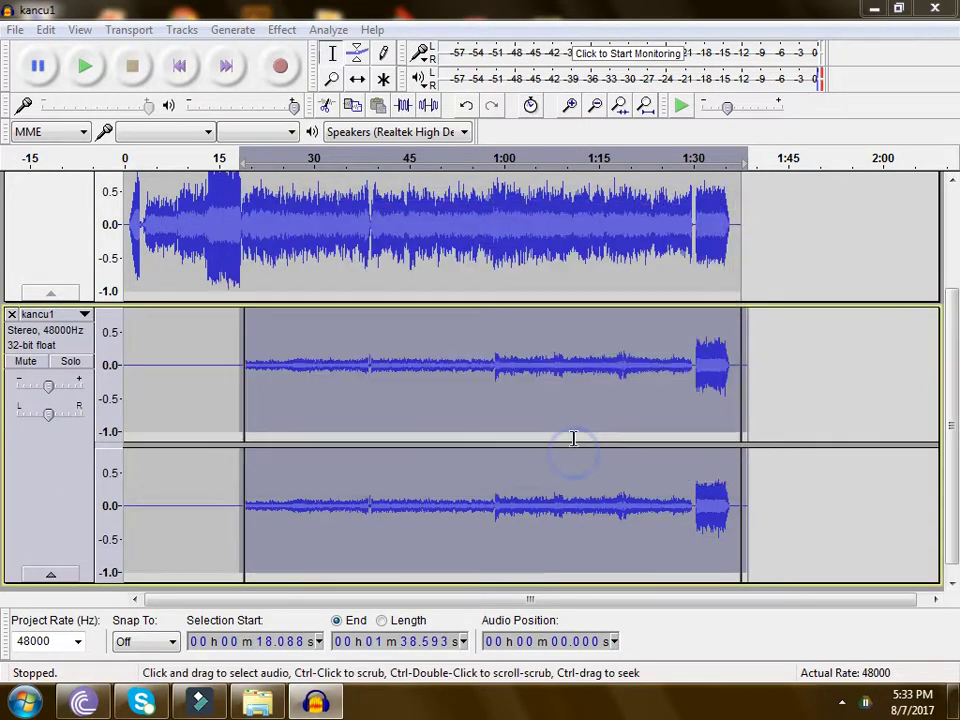
key(space)
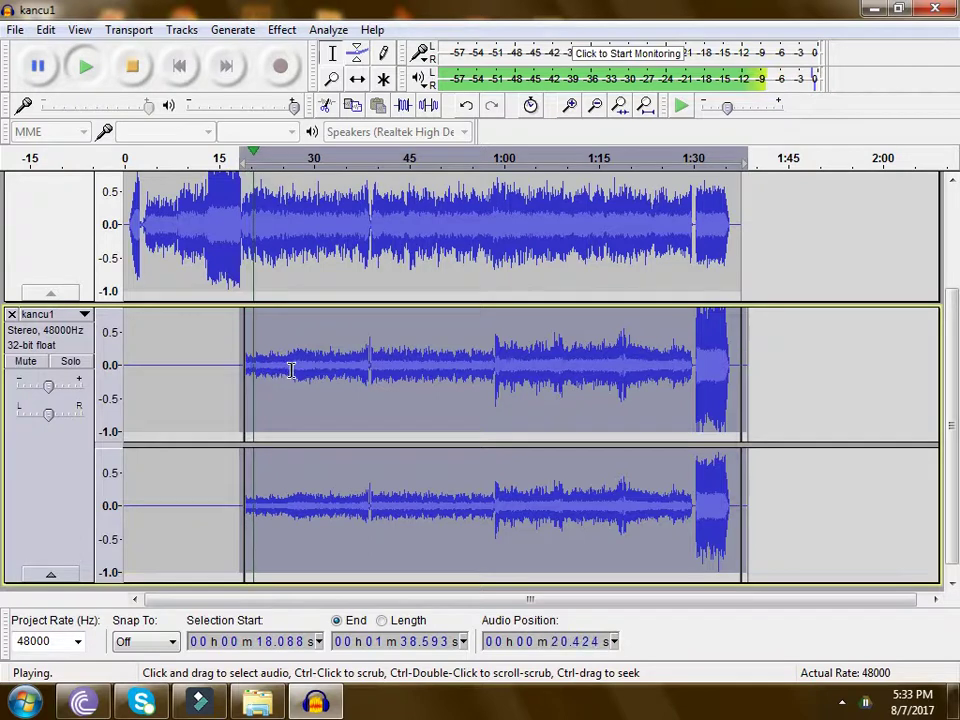
key(space)
Apply Leveller to the same section of the duplicate with Light leveling and a different noise threshold
click(285, 31)
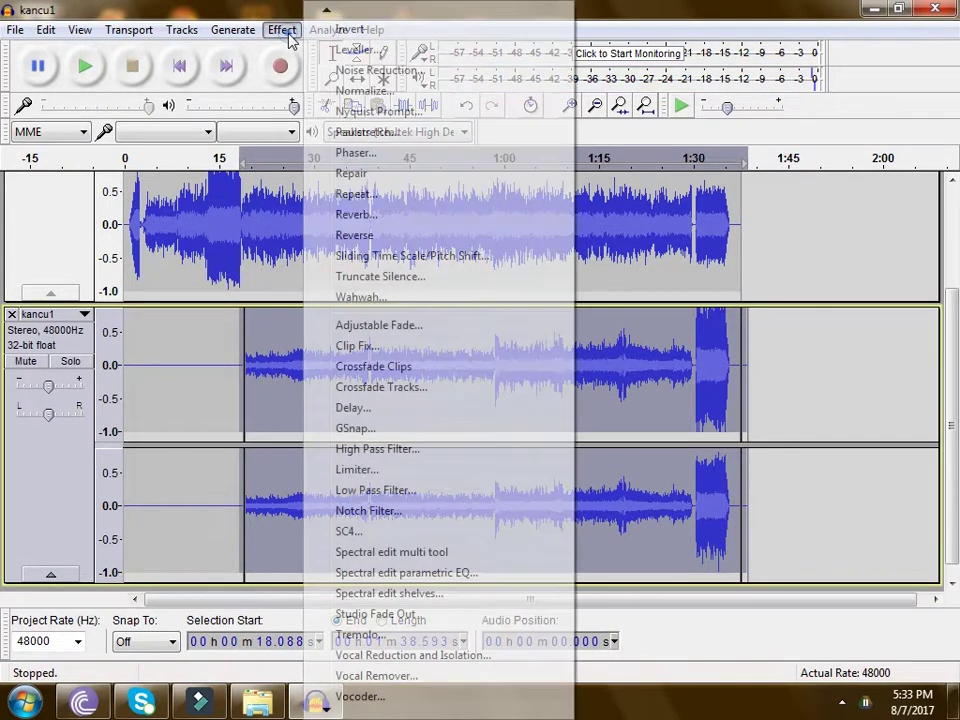
click(362, 50)
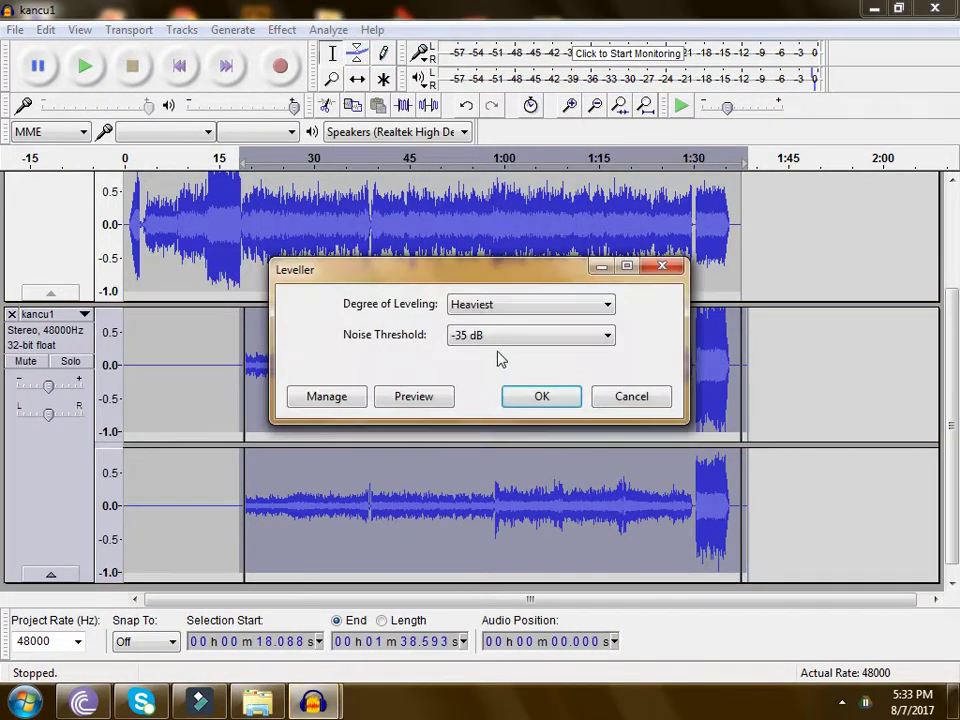
click(499, 334)
click(485, 382)
click(536, 305)
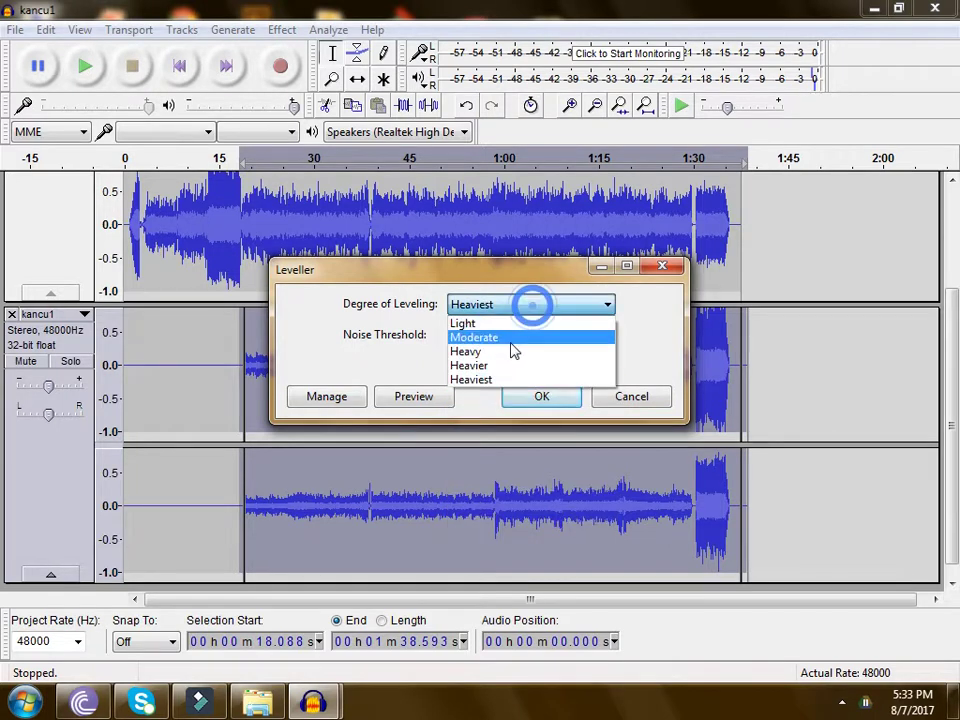
click(497, 323)
click(541, 397)
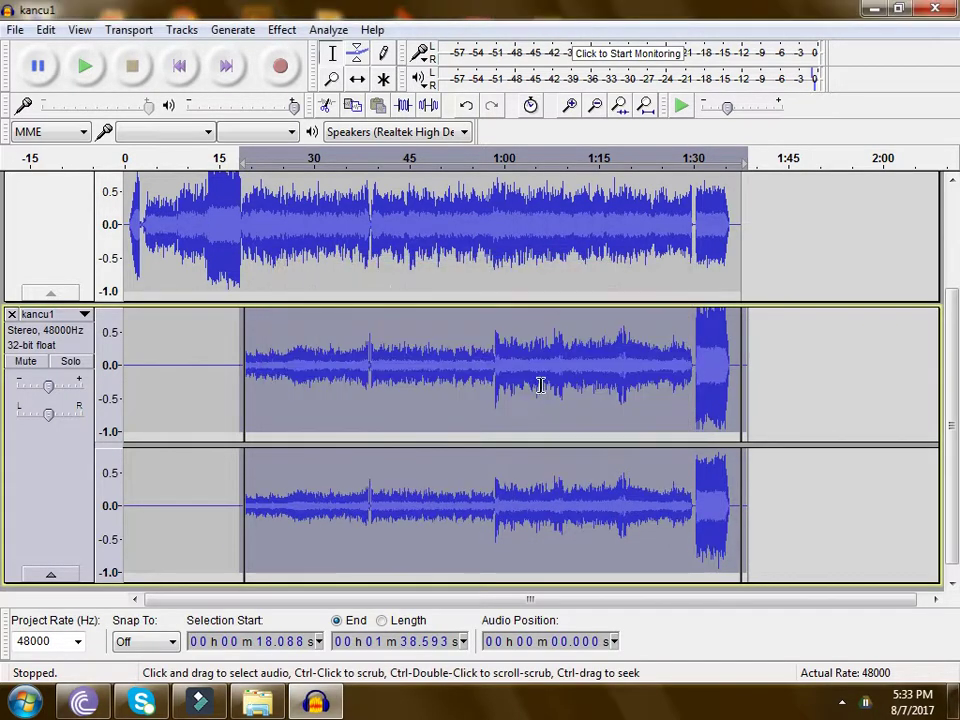
Play the levelled audio from about 20.16 seconds and stop playback
key(space)
click(251, 365)
key(space)
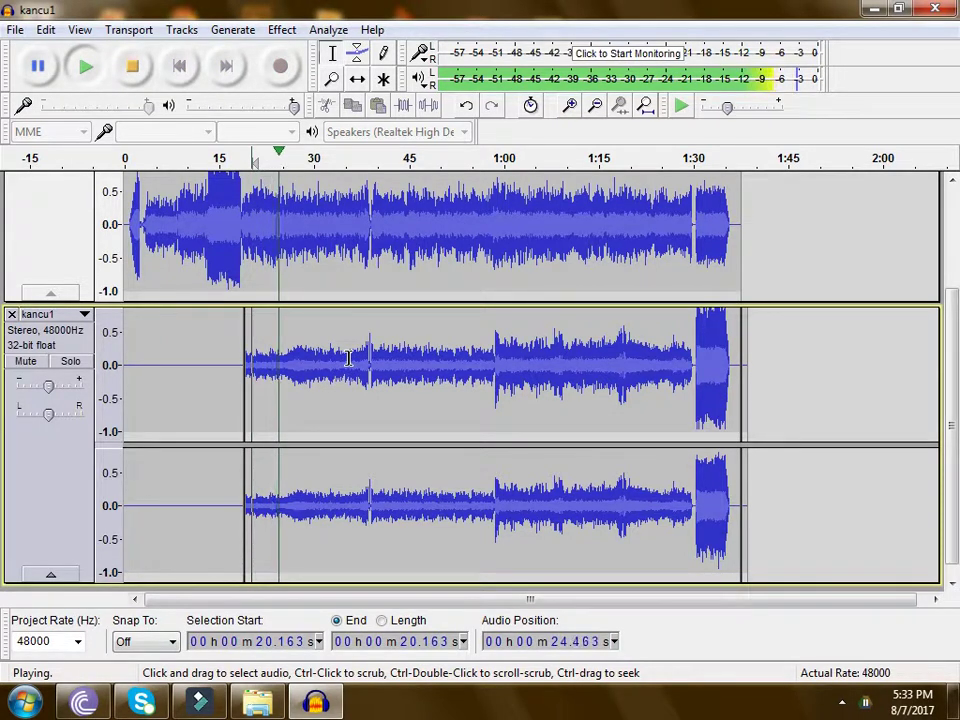
key(space)
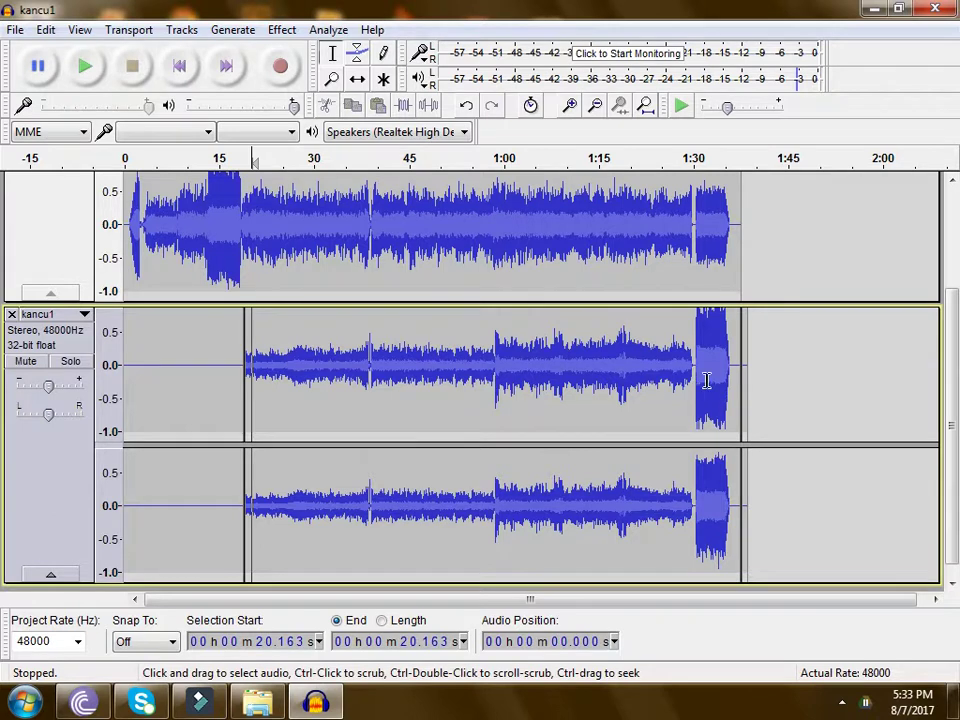
Select the duplicate track from about 18.98 seconds to 1:39.33 and apply High Pass Filter again
drag(752, 380, 243, 381)
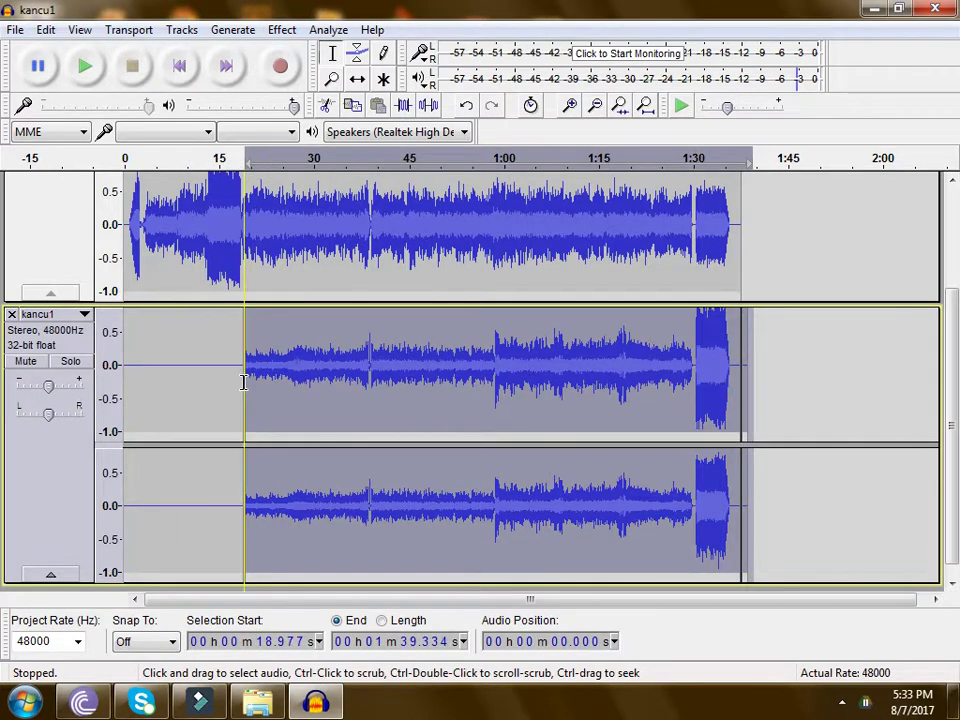
click(282, 30)
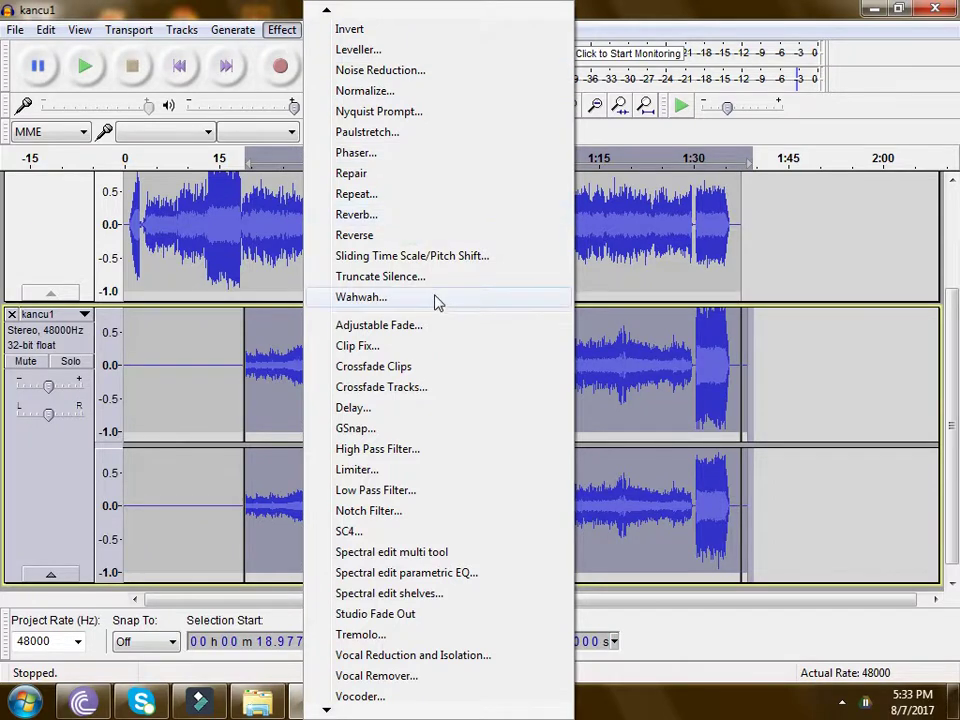
click(408, 451)
click(567, 394)
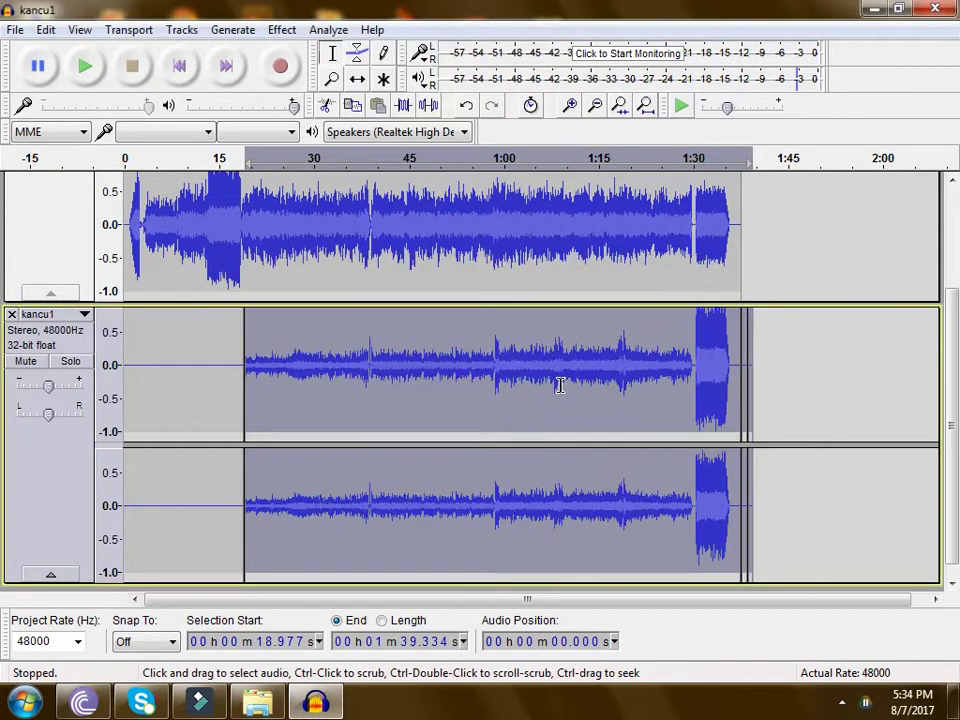
Normalize the duplicate kancu1 track from about 18.98 seconds to 1:39.33
click(281, 29)
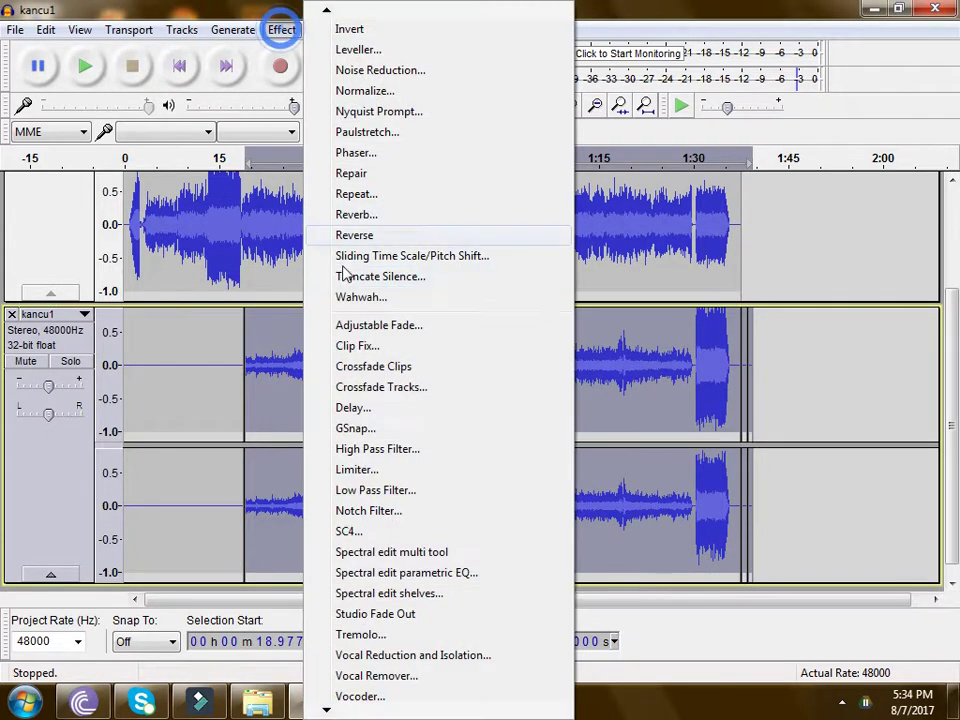
click(375, 91)
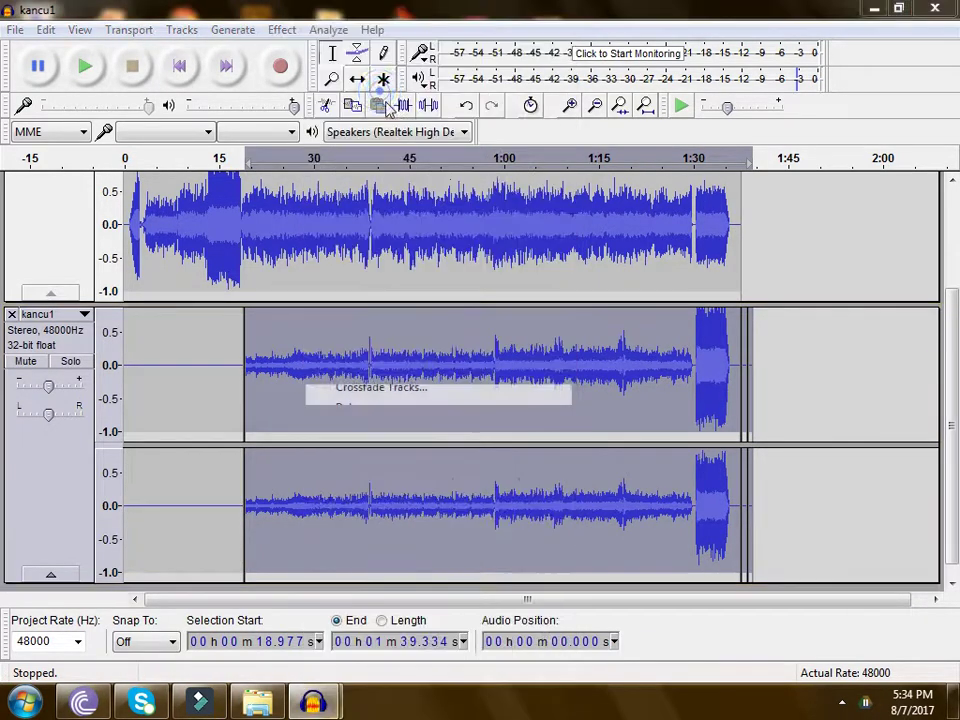
click(553, 395)
Play the normalized section together with the original track, check both waveforms and stop playback
key(space)
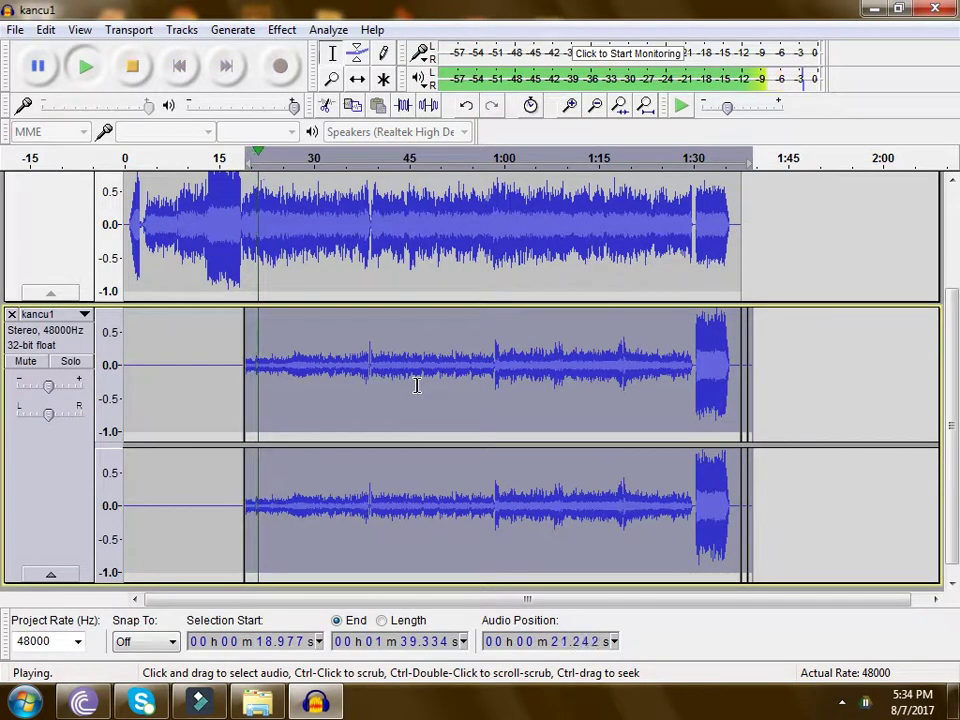
drag(48, 386, 52, 426)
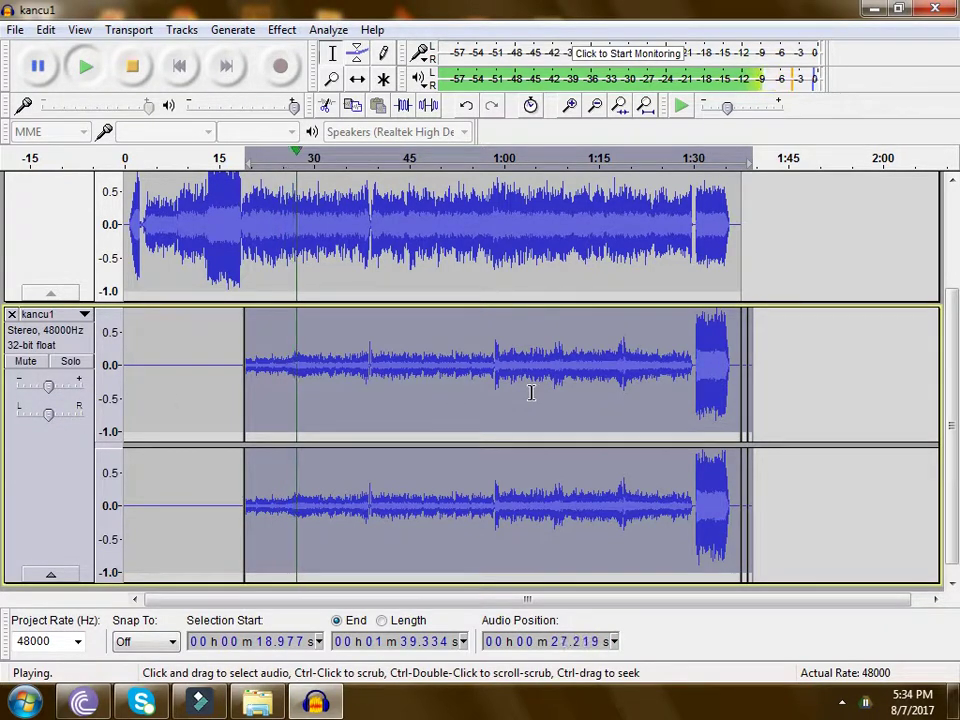
scroll(505, 347, up, 3)
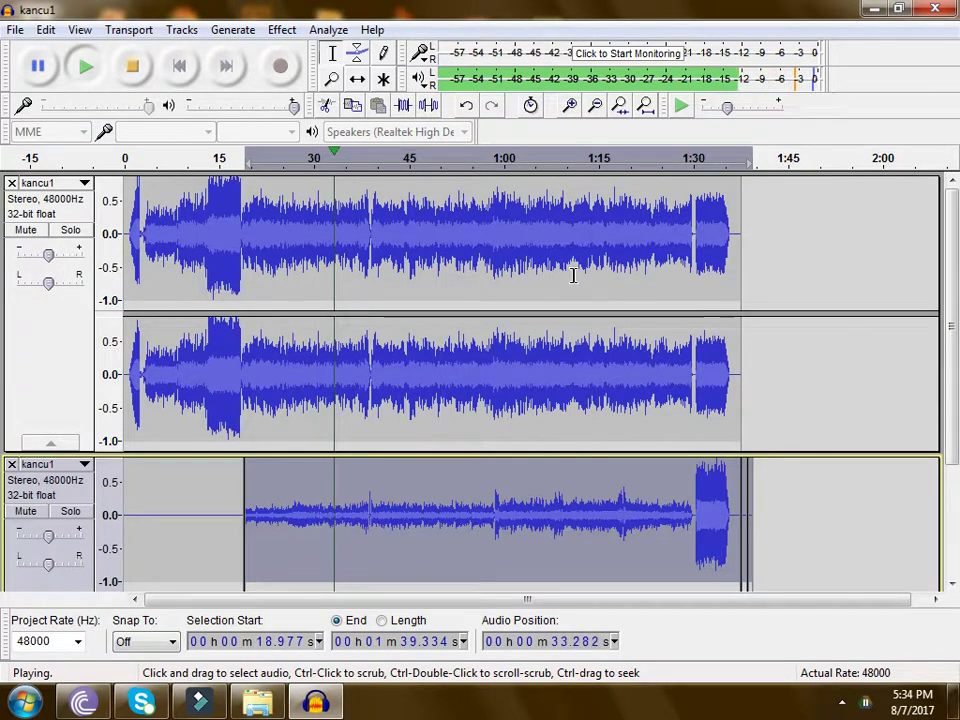
scroll(349, 358, down, 3)
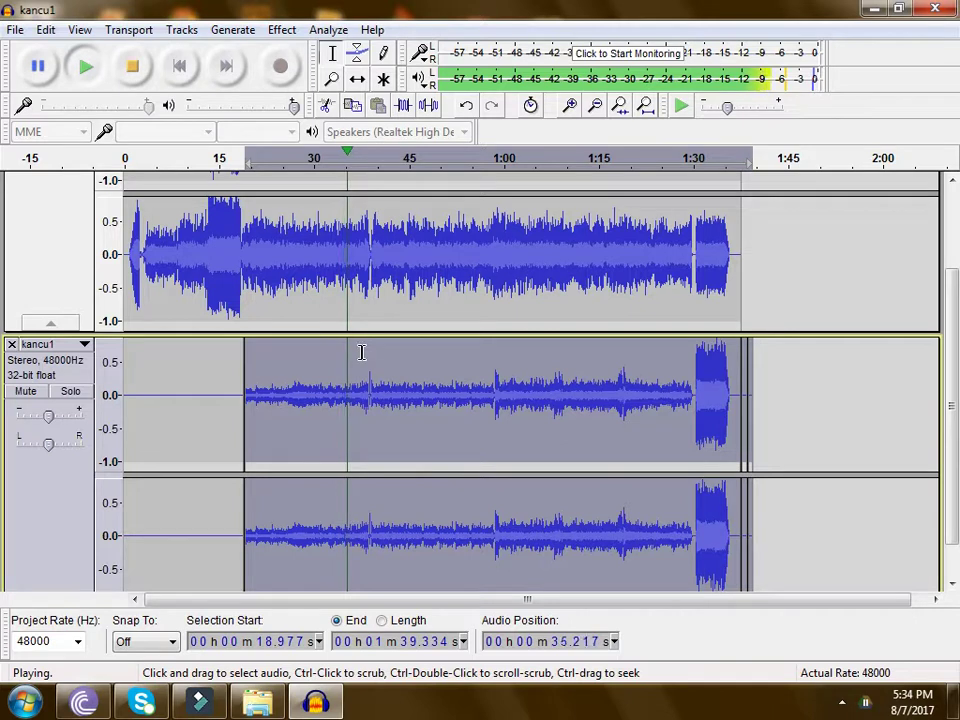
click(132, 67)
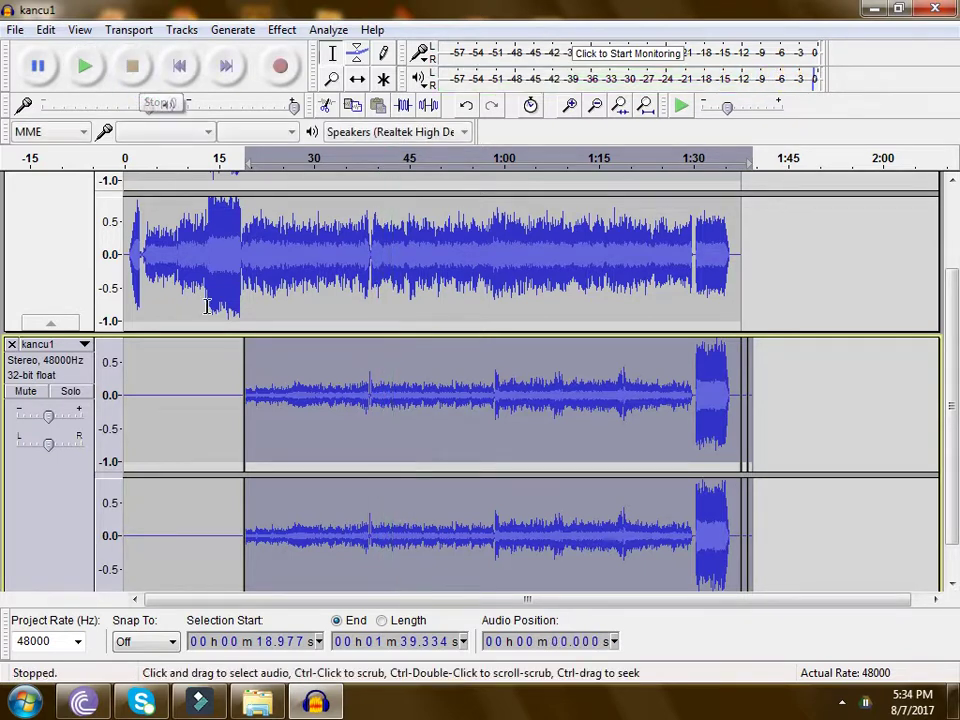
Select both kancu1 tracks over their full length and mix and render them into one stereo track
click(64, 259)
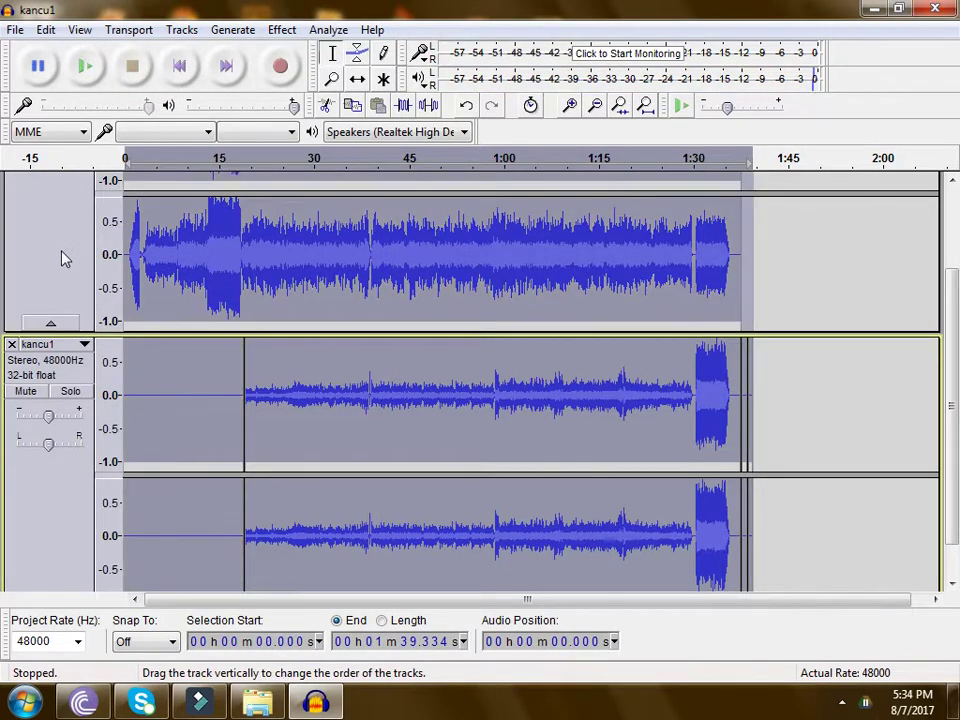
click(282, 29)
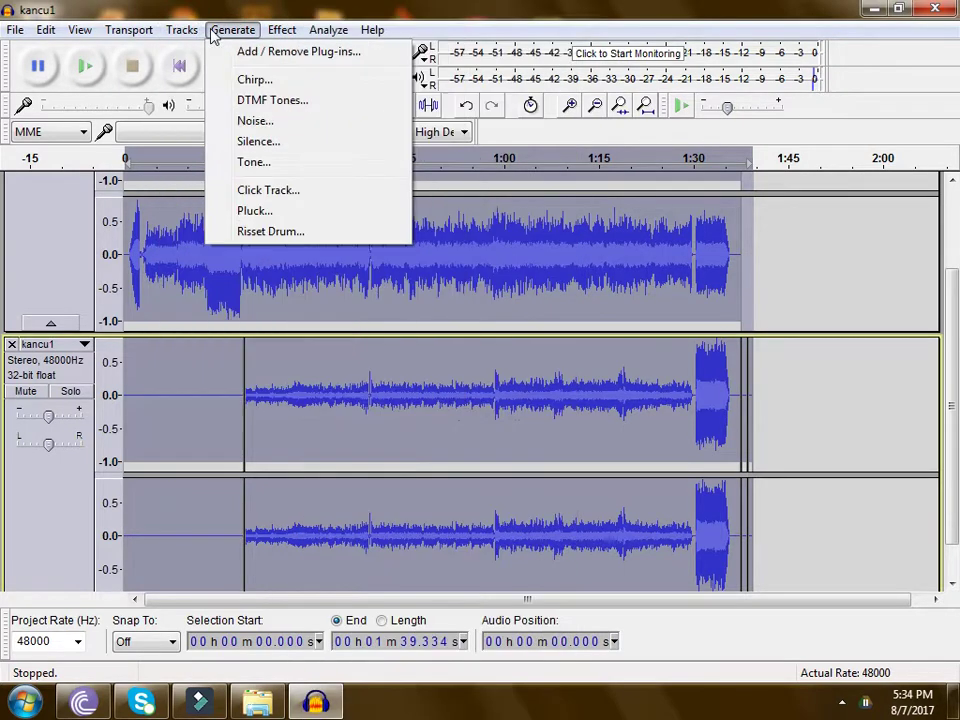
mouse_move(184, 35)
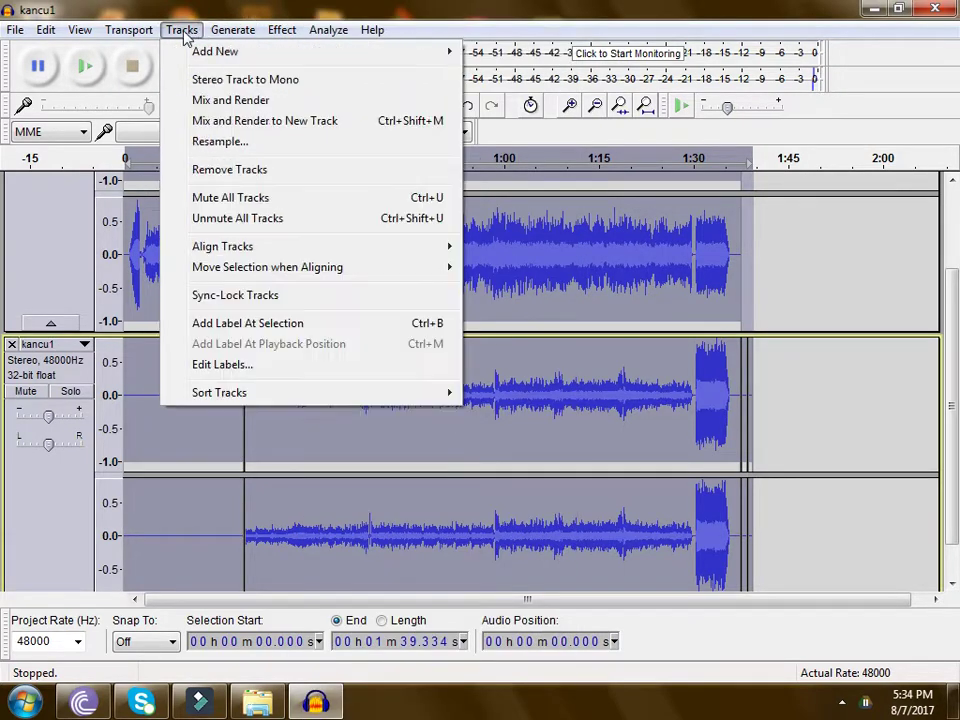
click(238, 100)
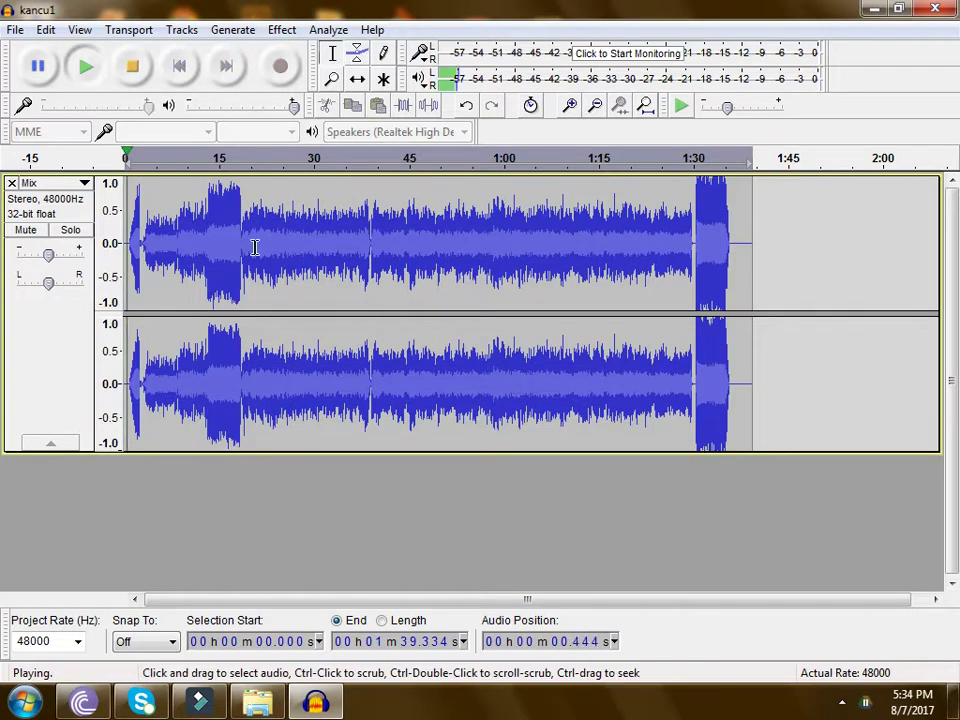
Play the mixed track from about 18.68 seconds
click(243, 248)
key(space)
key(space)
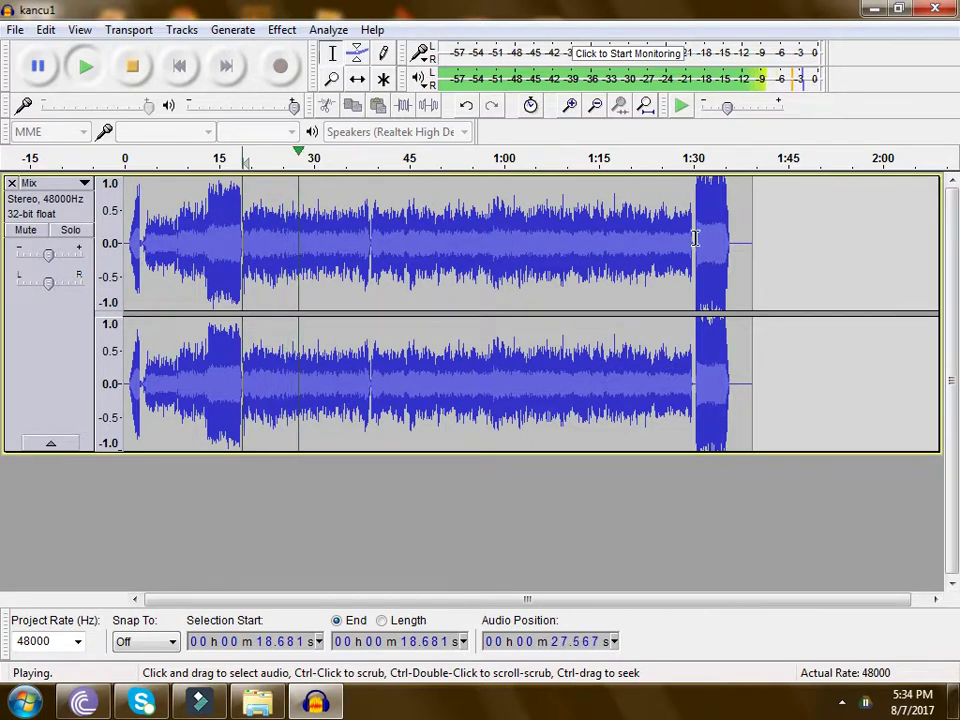
Stop playback, select the whole Mix track and duplicate it
click(41, 350)
click(281, 30)
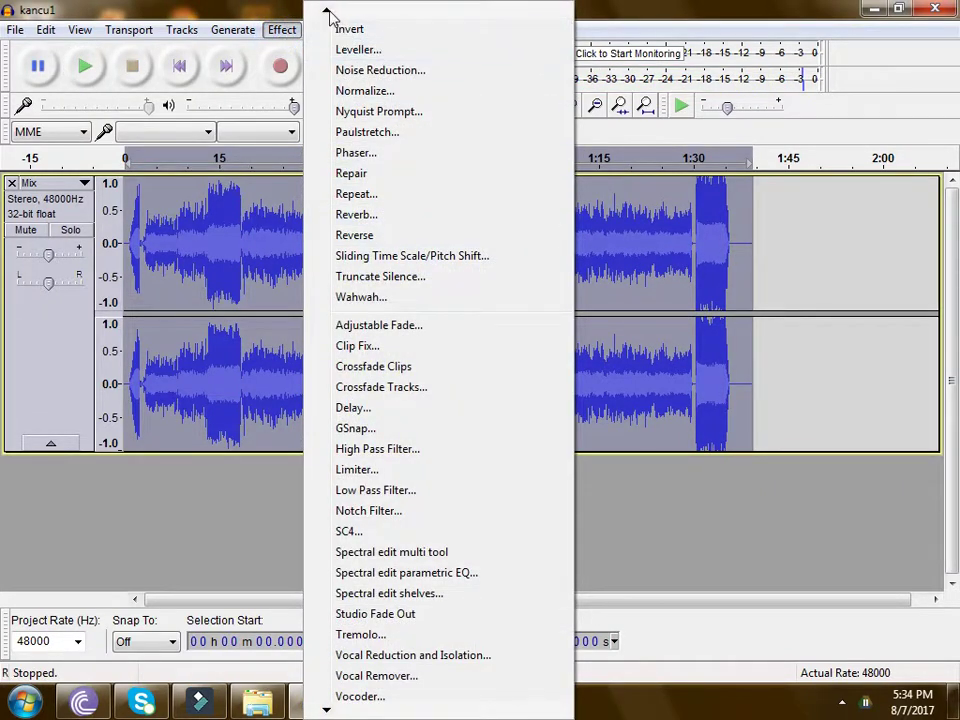
mouse_move(330, 17)
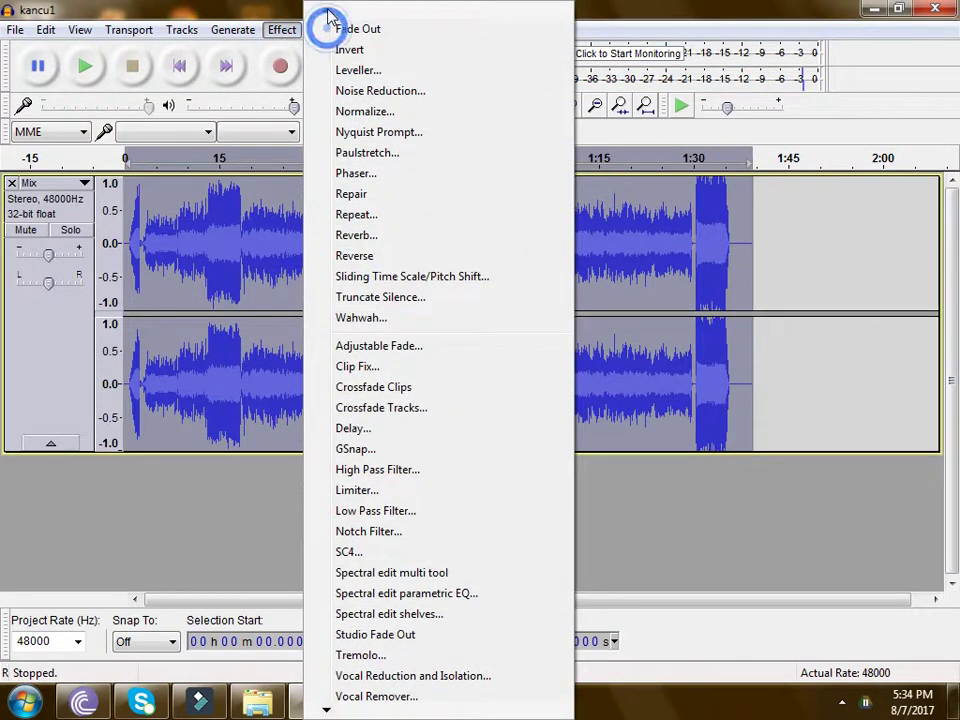
click(45, 350)
key(ctrl+d)
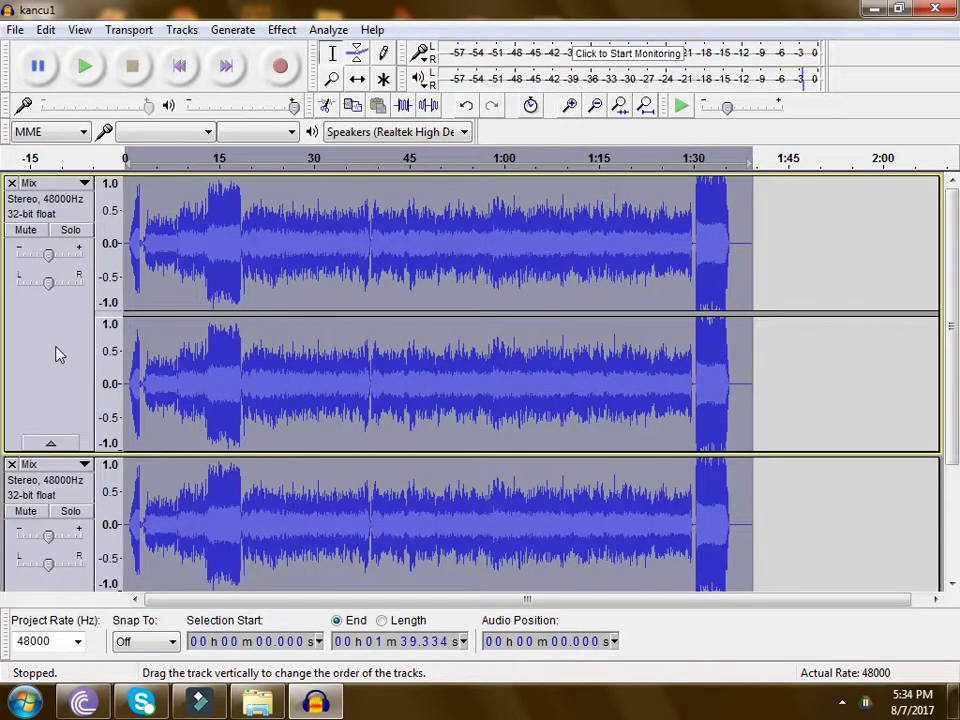
Pan the duplicated Mix track 100% left and the original Mix track fully right
scroll(25, 347, down, 3)
drag(55, 400, 18, 398)
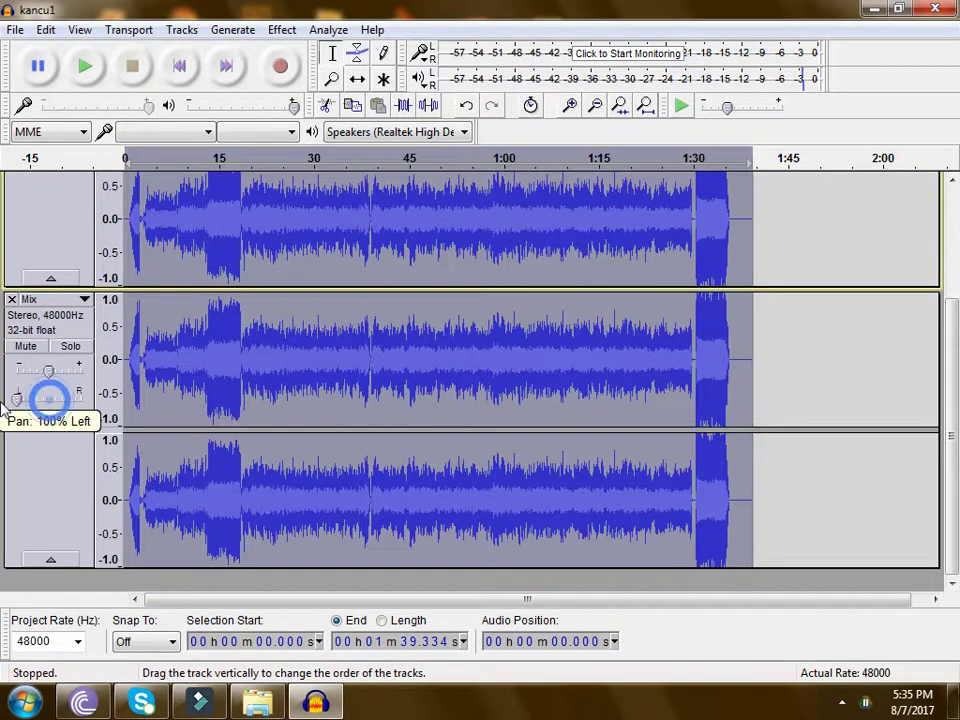
scroll(60, 350, up, 3)
drag(48, 283, 80, 283)
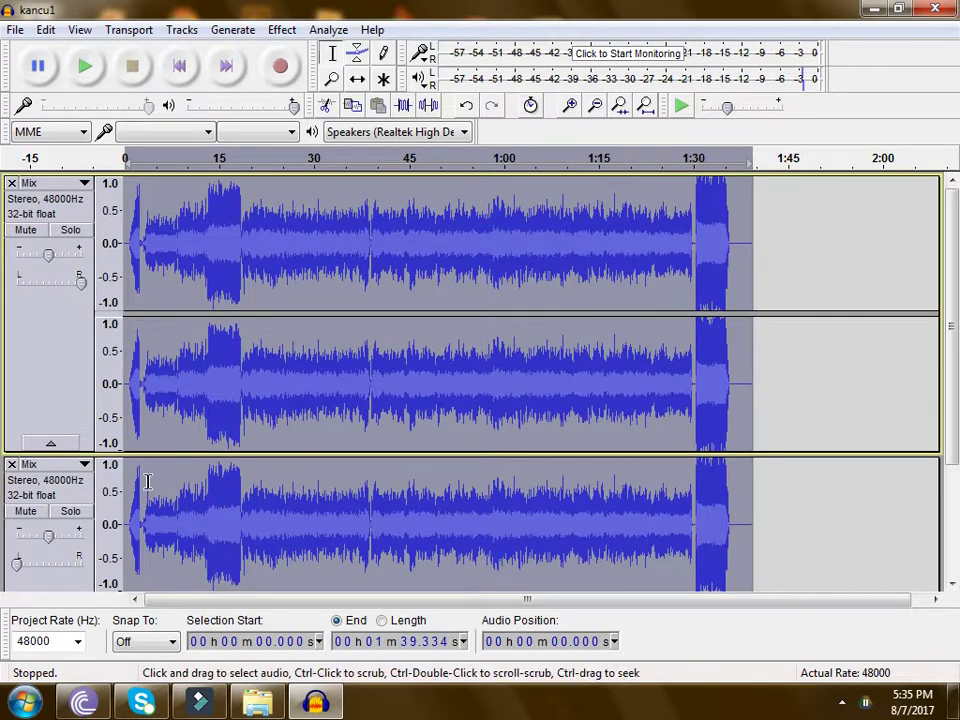
Shift the left-panned duplicate Mix track about 0.046 seconds later with the Time Shift Tool
scroll(175, 378, down, 3)
click(332, 79)
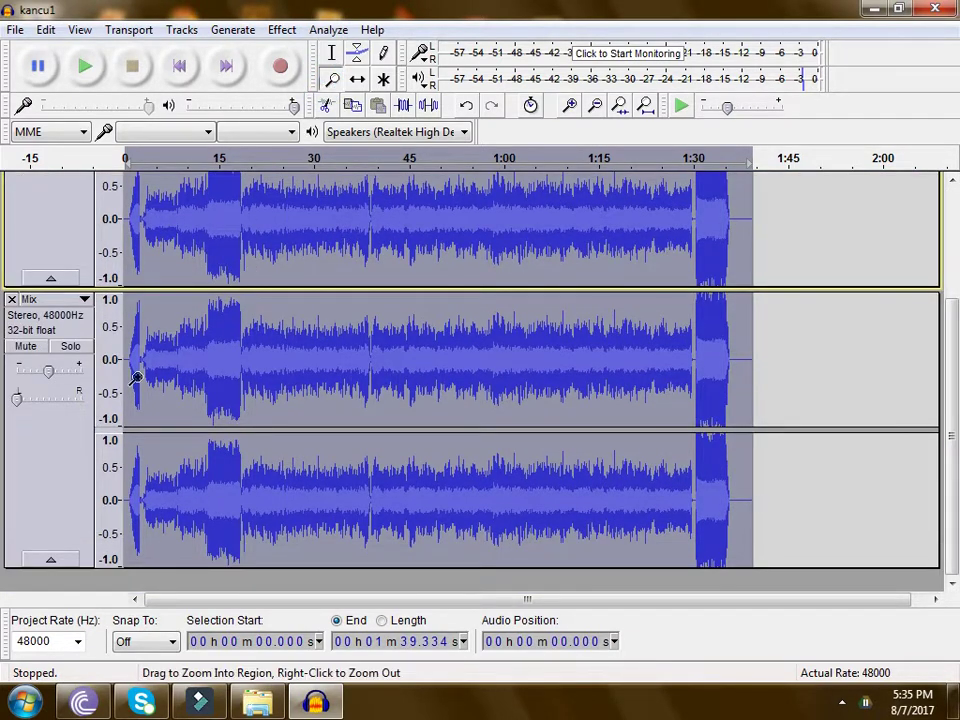
click(158, 313)
click(158, 313)
drag(228, 599, 165, 612)
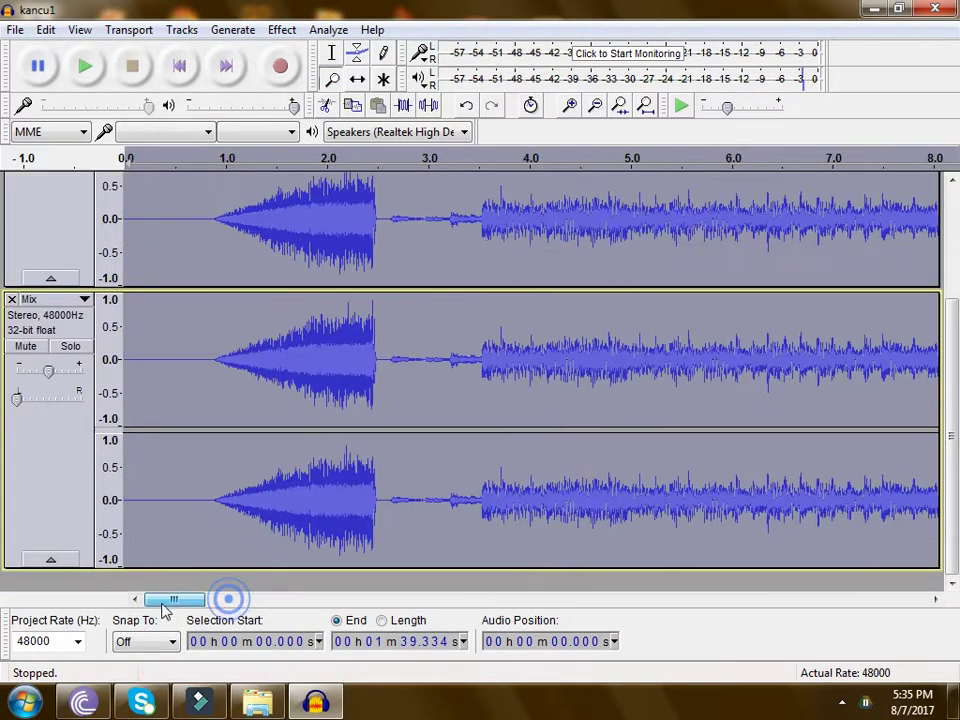
click(360, 81)
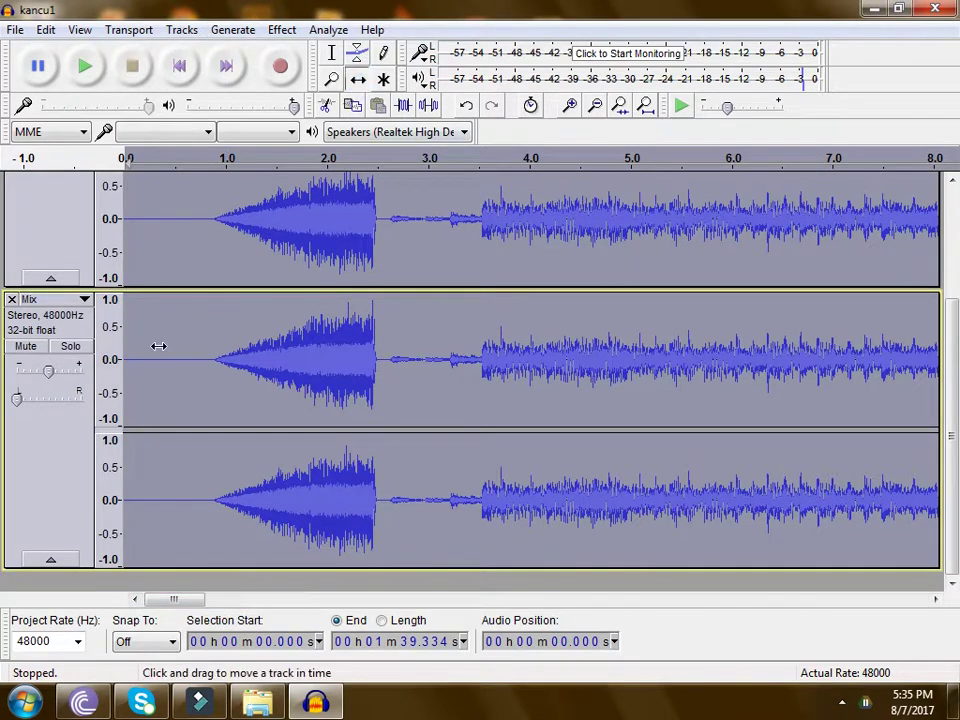
drag(131, 343, 133, 344)
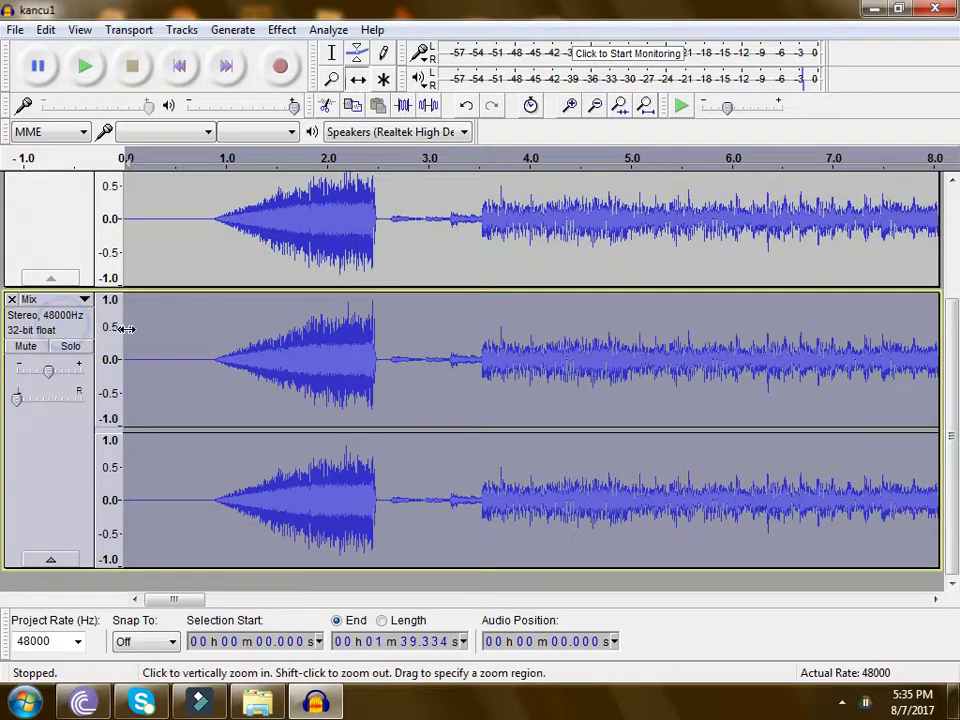
click(131, 328)
drag(133, 328, 137, 328)
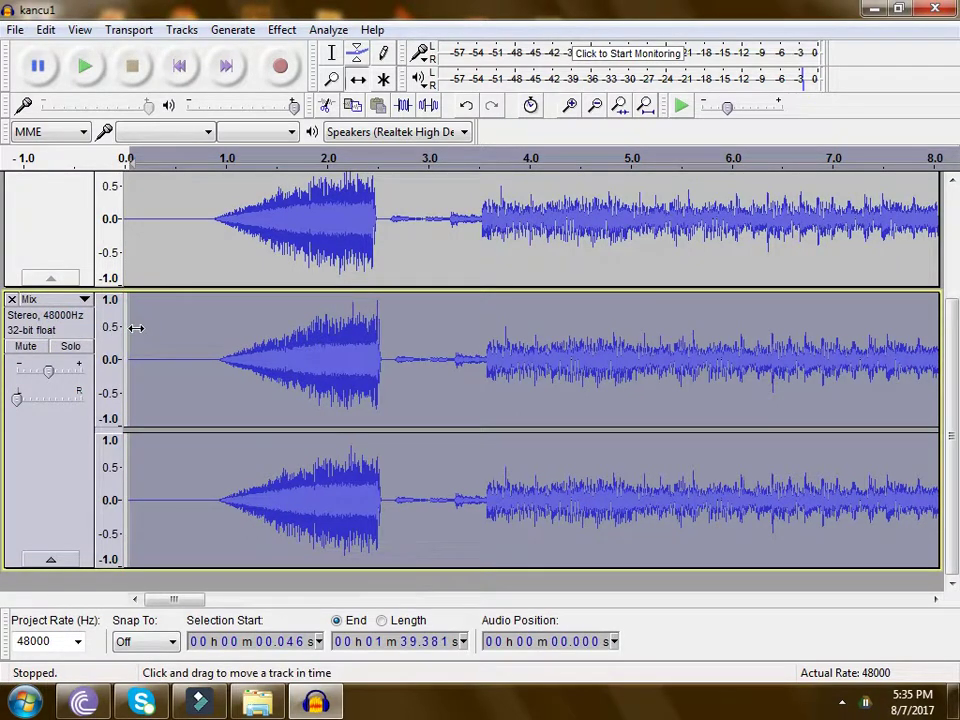
Play the two panned tracks from about 0.79 seconds, and again briefly from about 18.28 seconds
click(203, 206)
key(space)
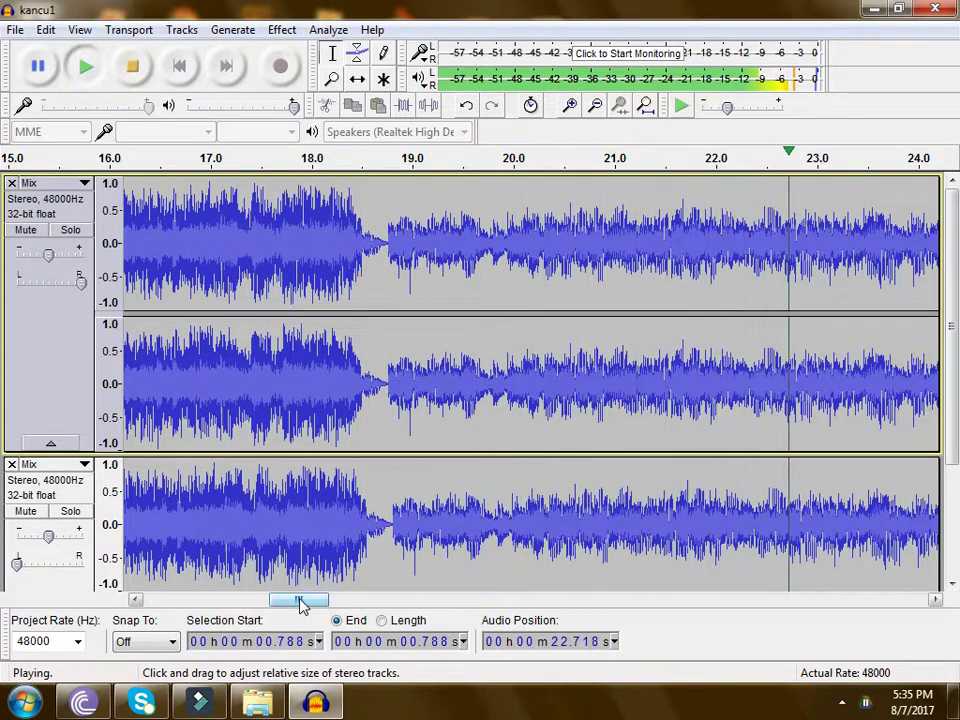
key(space)
click(340, 248)
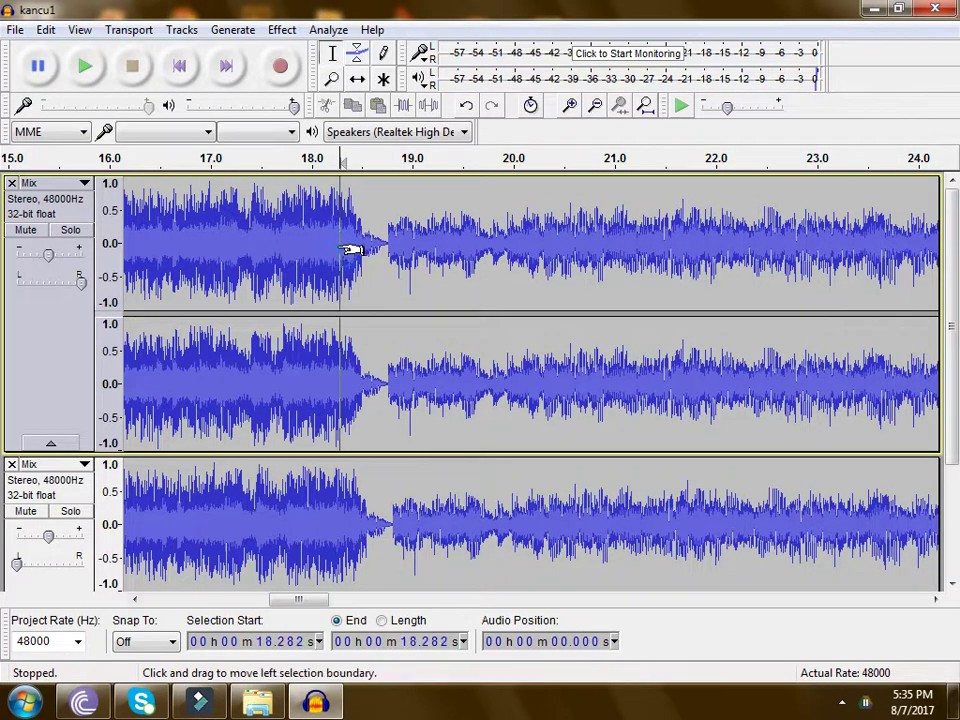
key(space)
key(space)
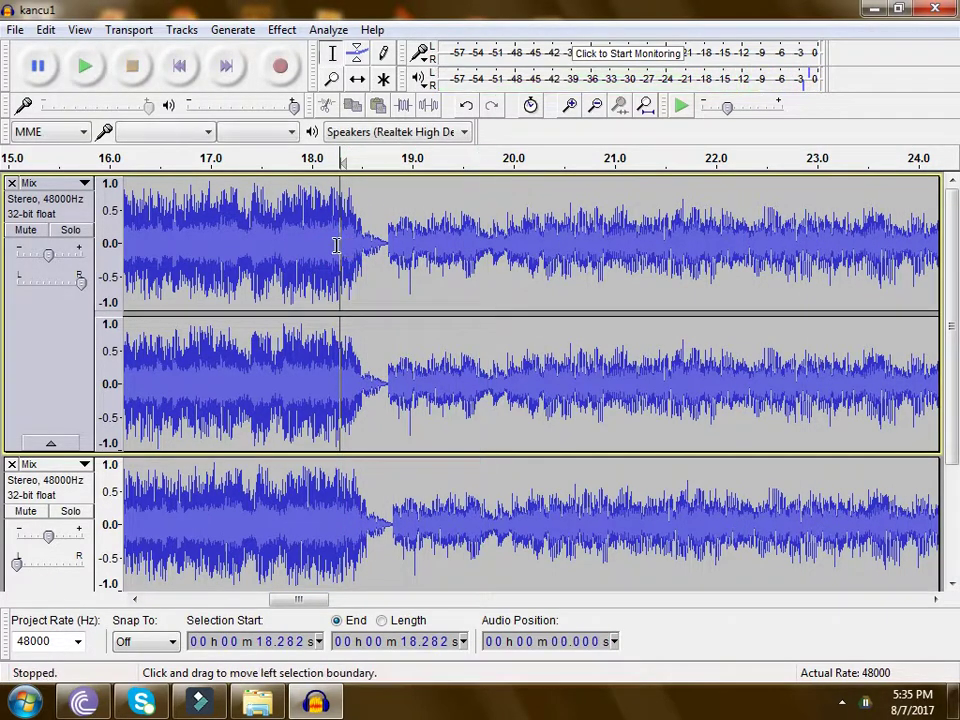
Select about 18.01 to 19.02 seconds across both Mix tracks and apply Fade Out
drag(312, 240, 407, 578)
scroll(397, 563, down, 3)
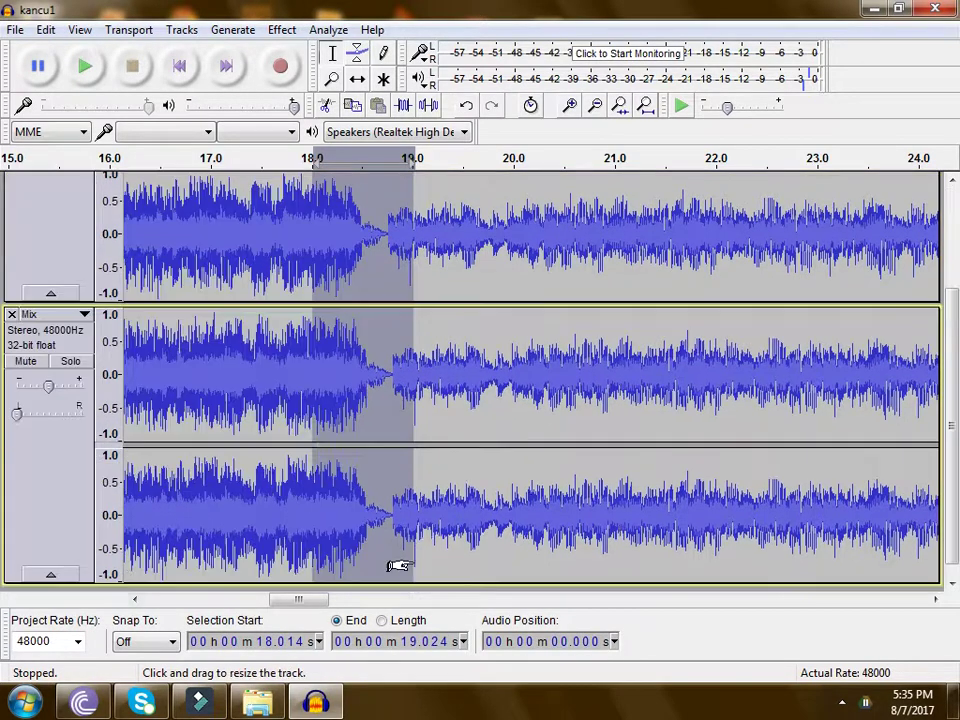
click(282, 29)
click(400, 214)
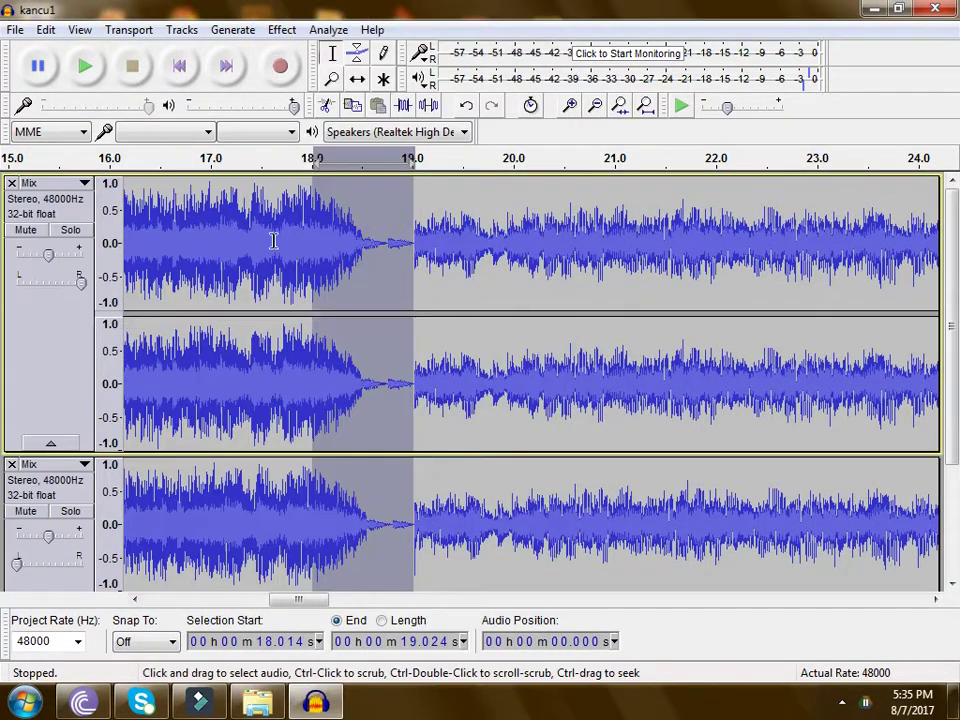
Play the faded transition from about 17.61 seconds and stop playback
click(273, 240)
key(space)
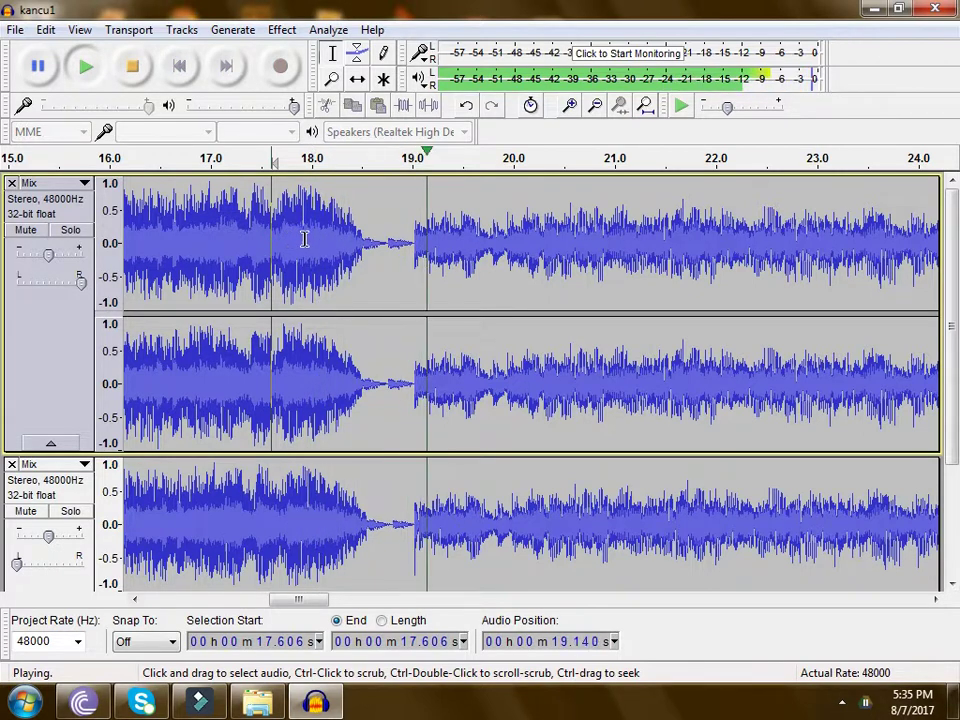
key(space)
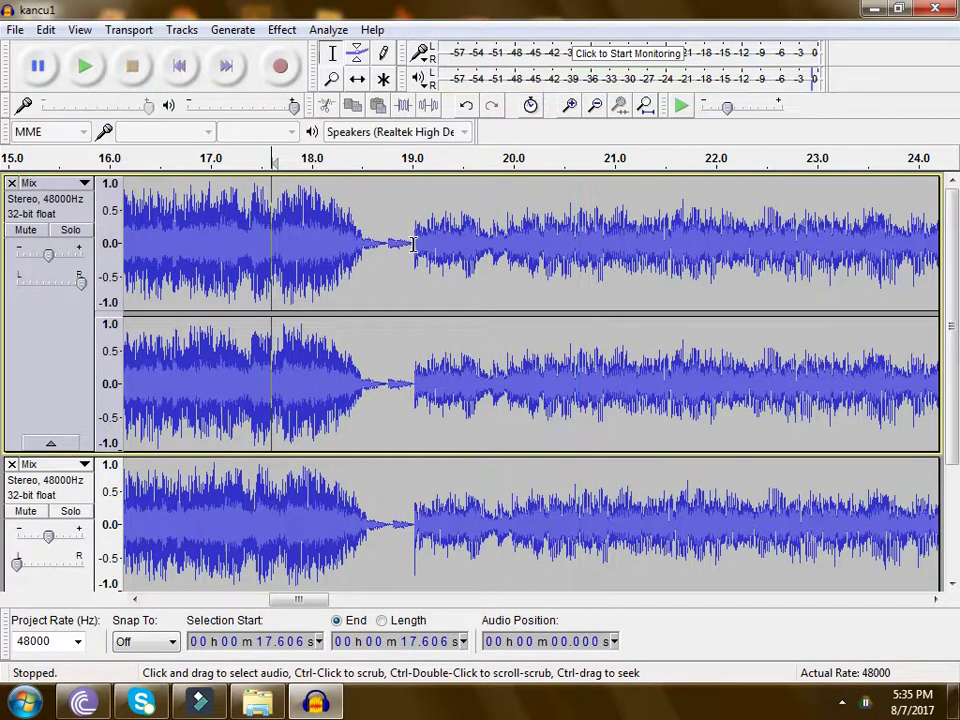
Normalize both tracks from about 18.49 to 19.02 seconds to -1.0 dB, removing DC offset and treating stereo channels independently
drag(414, 250, 375, 549)
scroll(375, 549, down, 3)
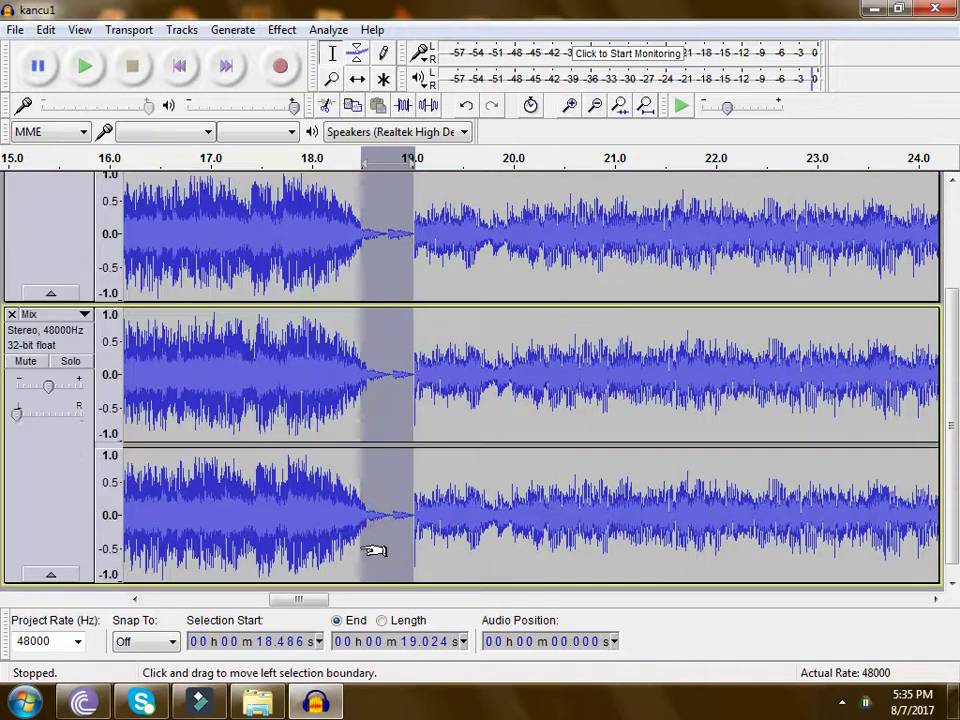
click(282, 29)
click(398, 296)
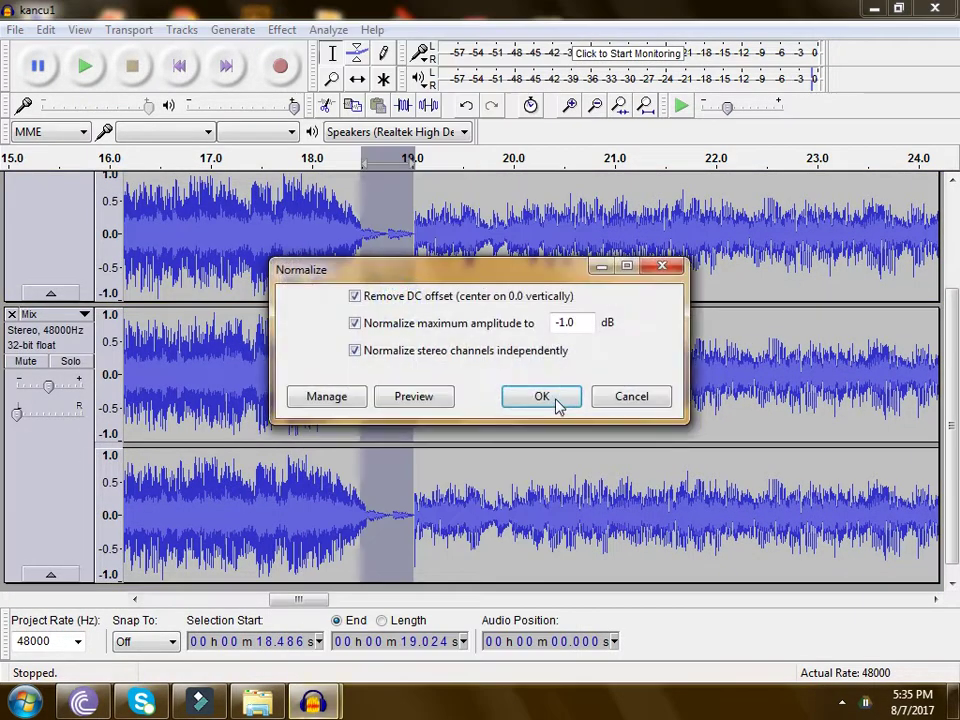
click(550, 396)
Play the normalized transition from about 17.62 seconds, replay it from about 17.09 seconds and stop playback
click(272, 272)
key(space)
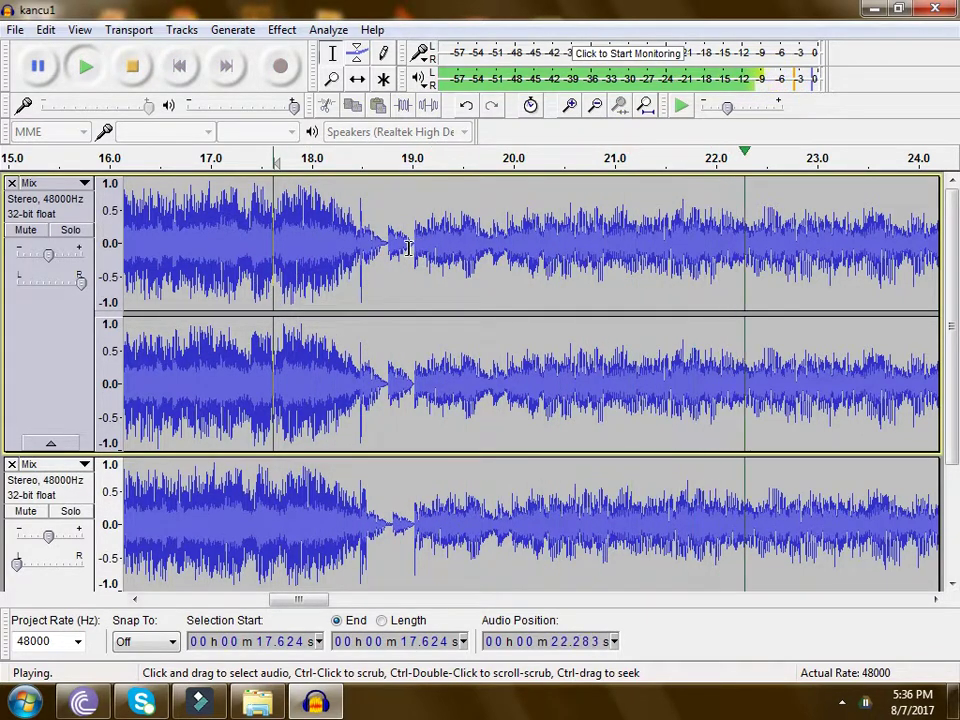
drag(273, 250, 325, 250)
click(219, 250)
key(space)
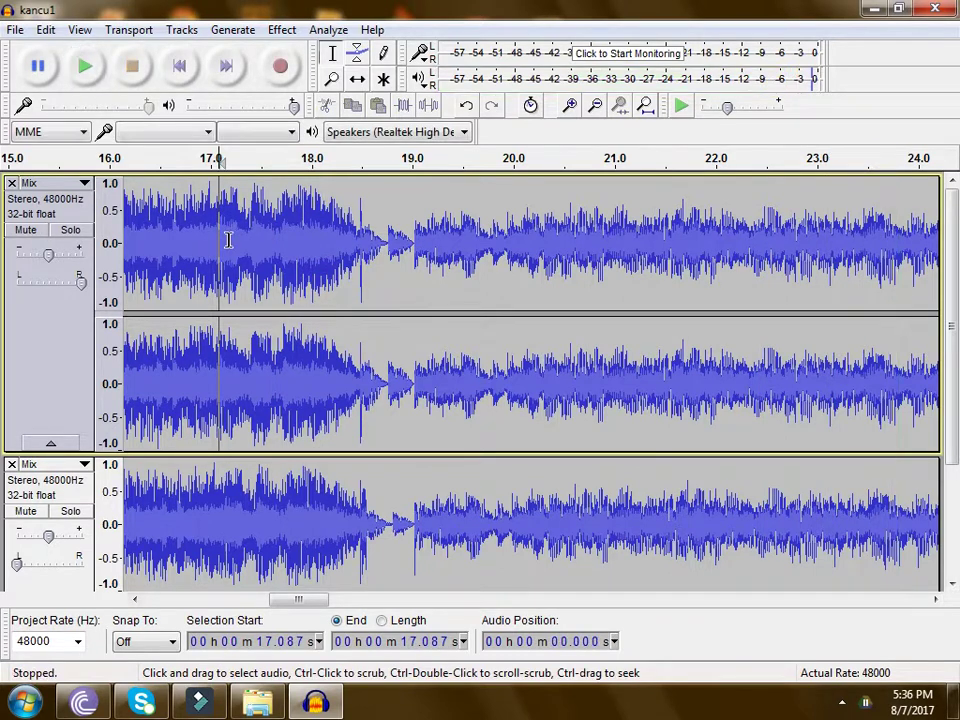
key(space)
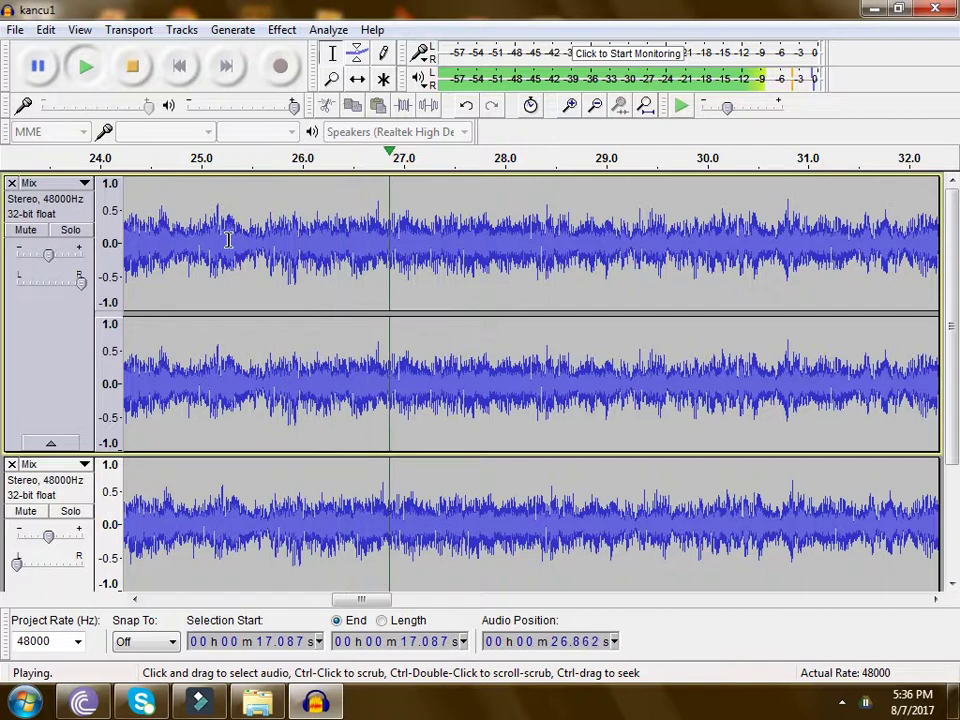
key(space)
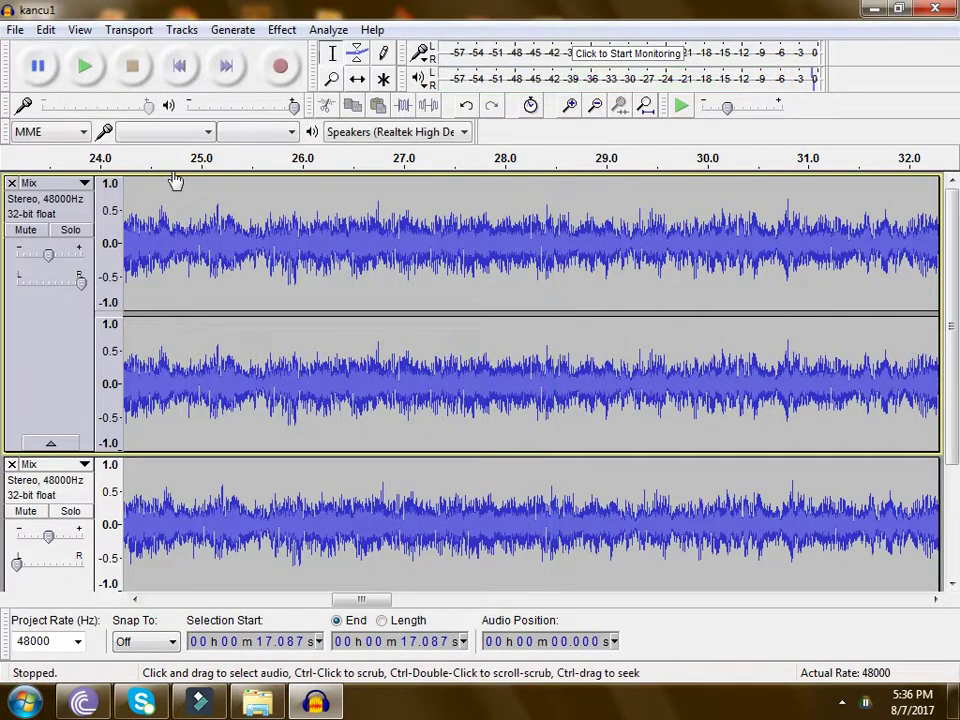
Select the two panned Mix tracks and mix and render them into a single stereo track
click(43, 347)
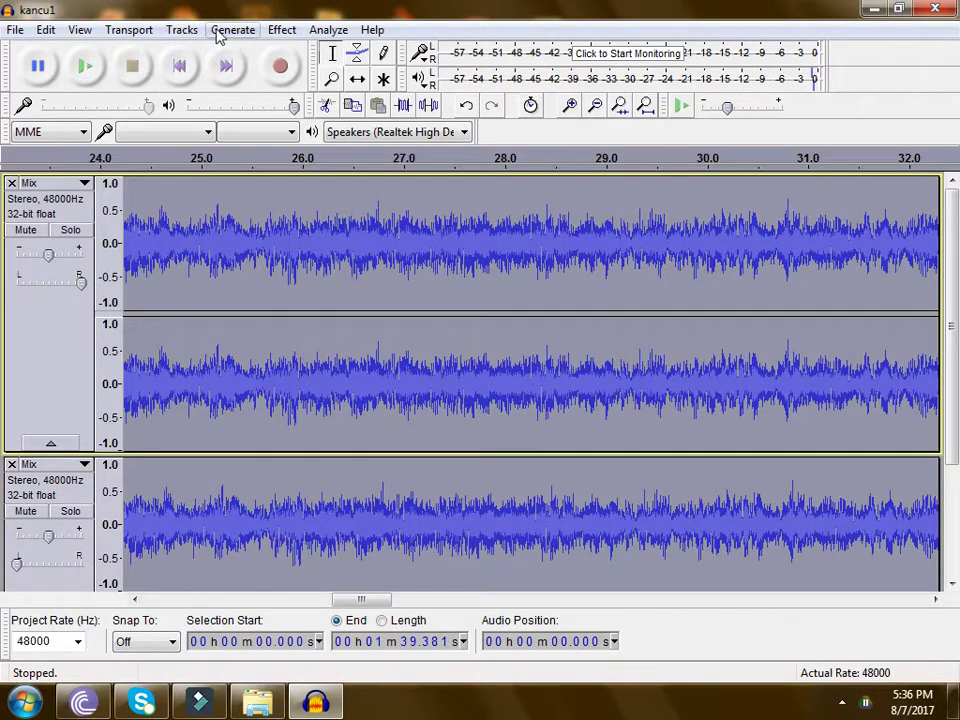
click(281, 30)
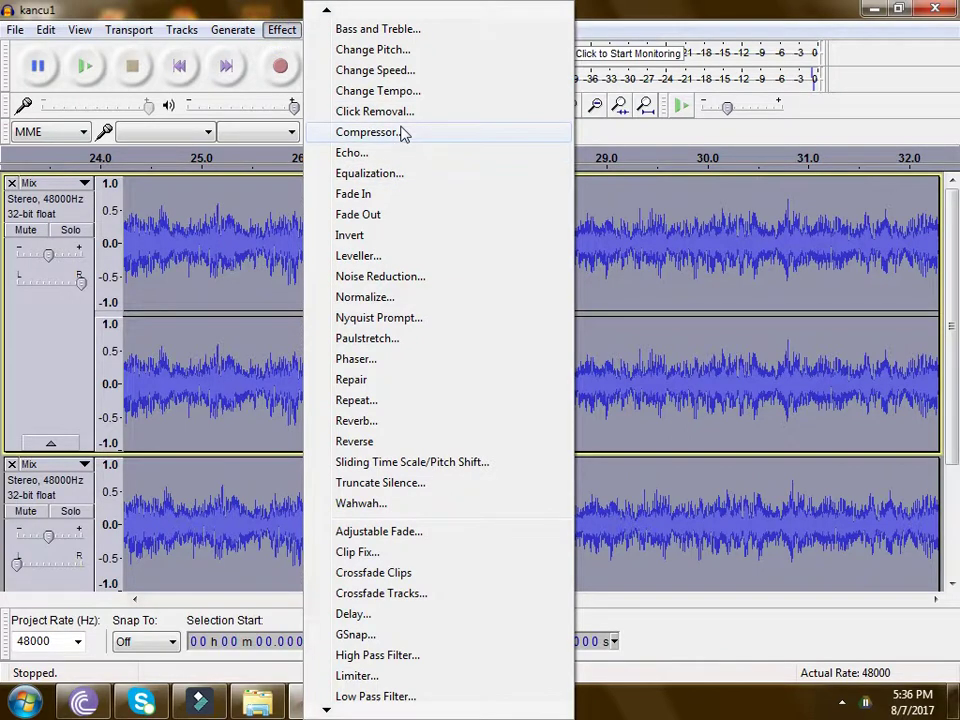
mouse_move(326, 12)
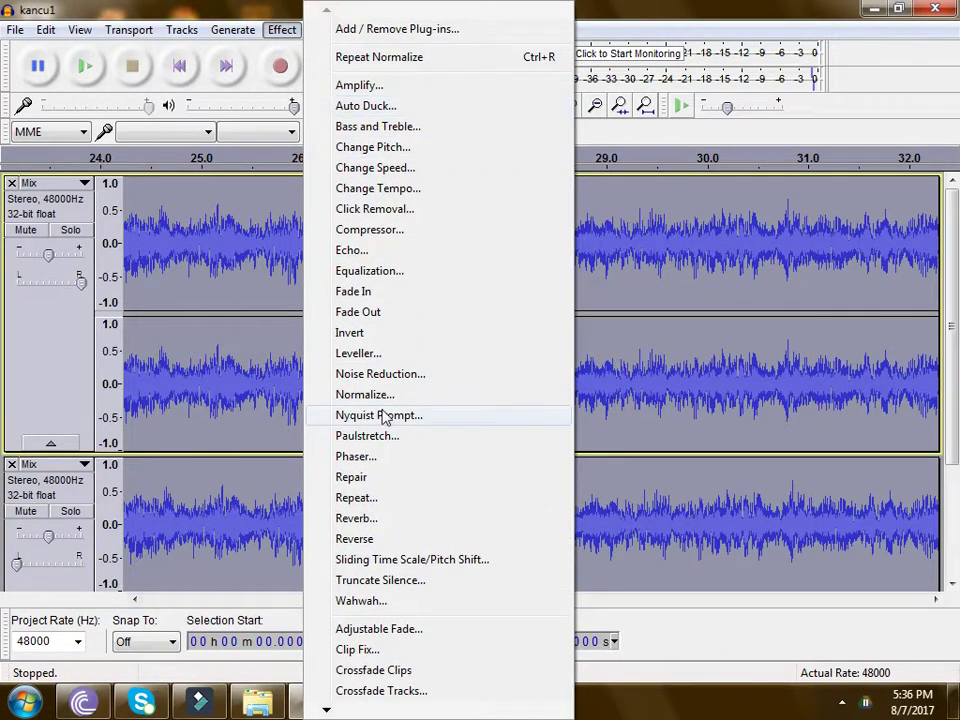
click(178, 32)
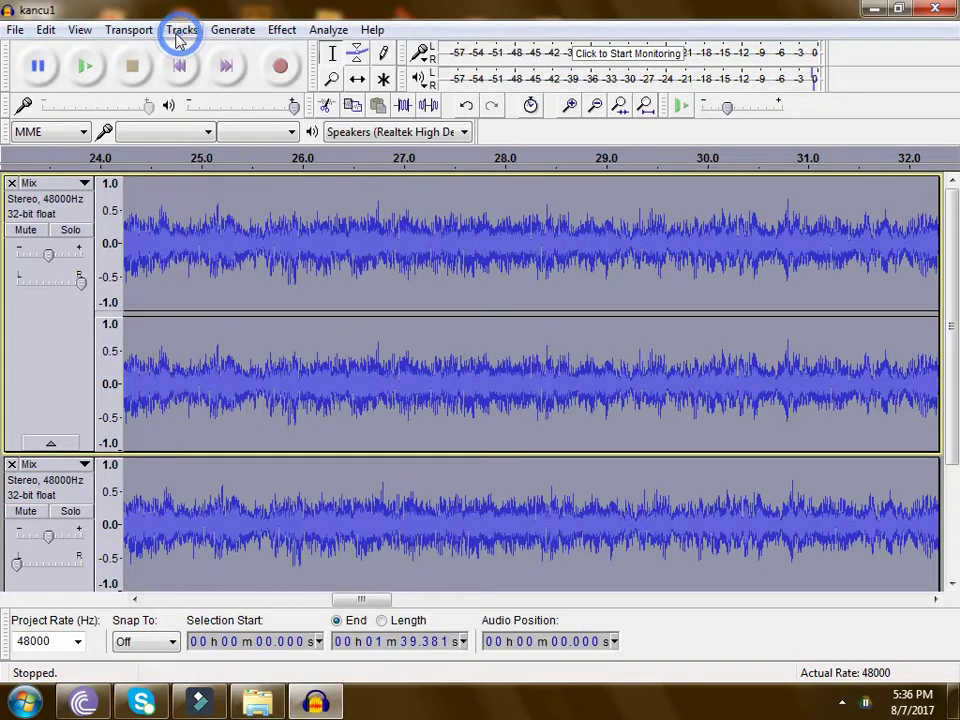
click(252, 102)
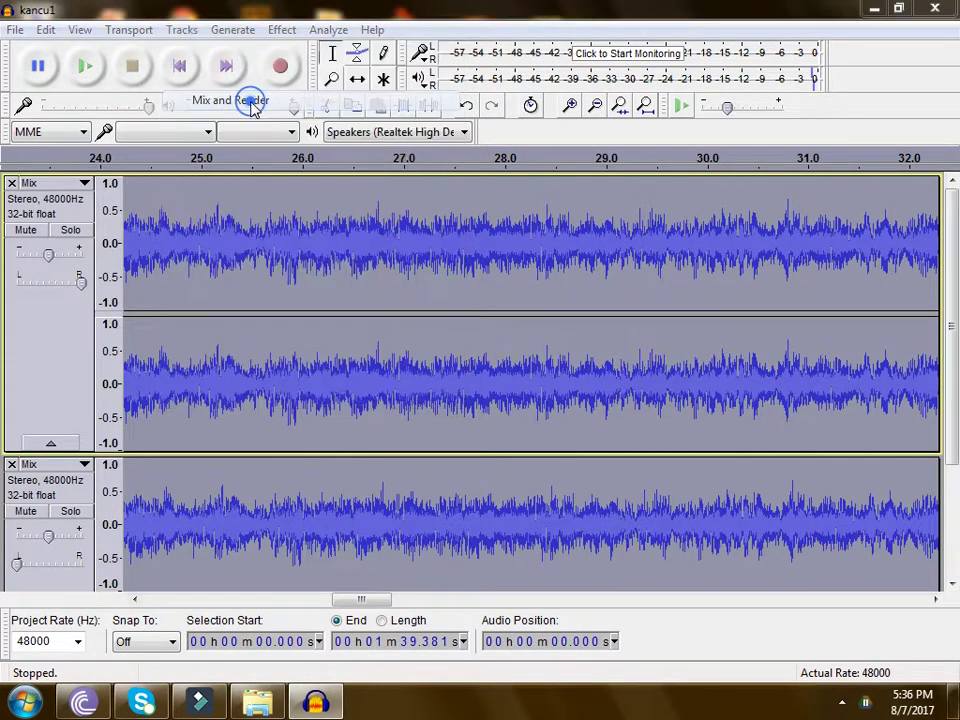
Apply the Compressor to the whole rendered Mix track and play its opening seconds
click(42, 322)
drag(360, 599, 106, 540)
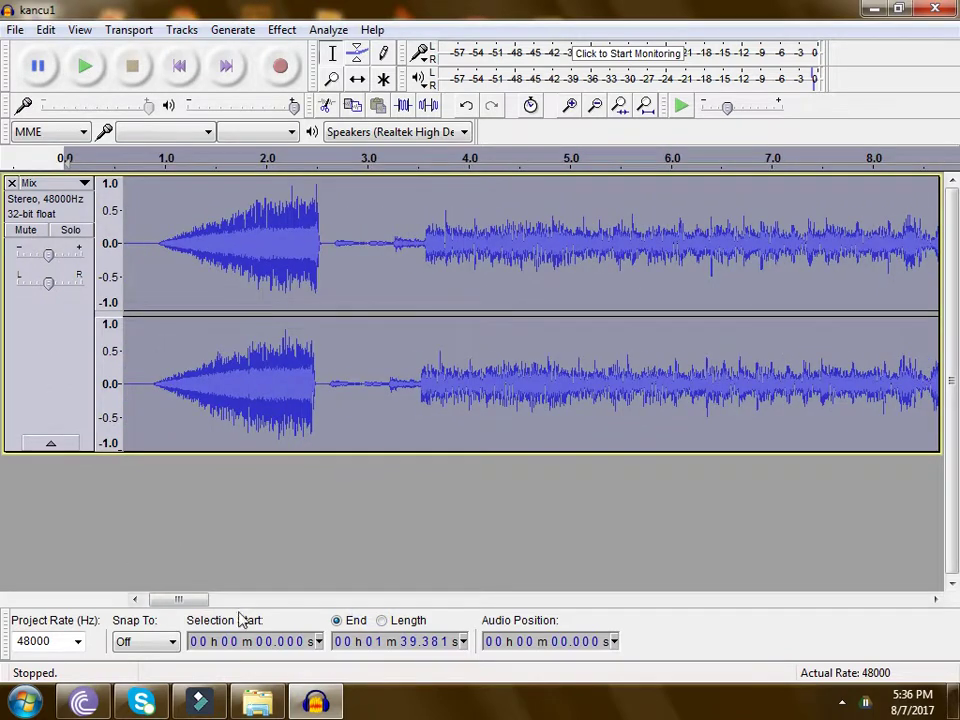
click(285, 30)
click(380, 230)
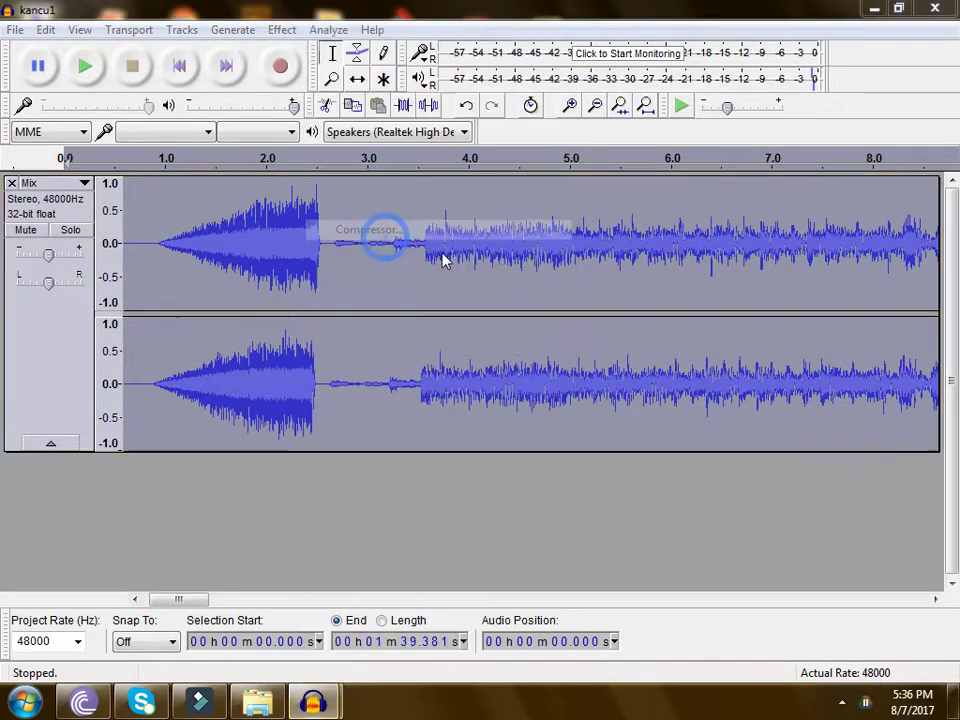
click(542, 557)
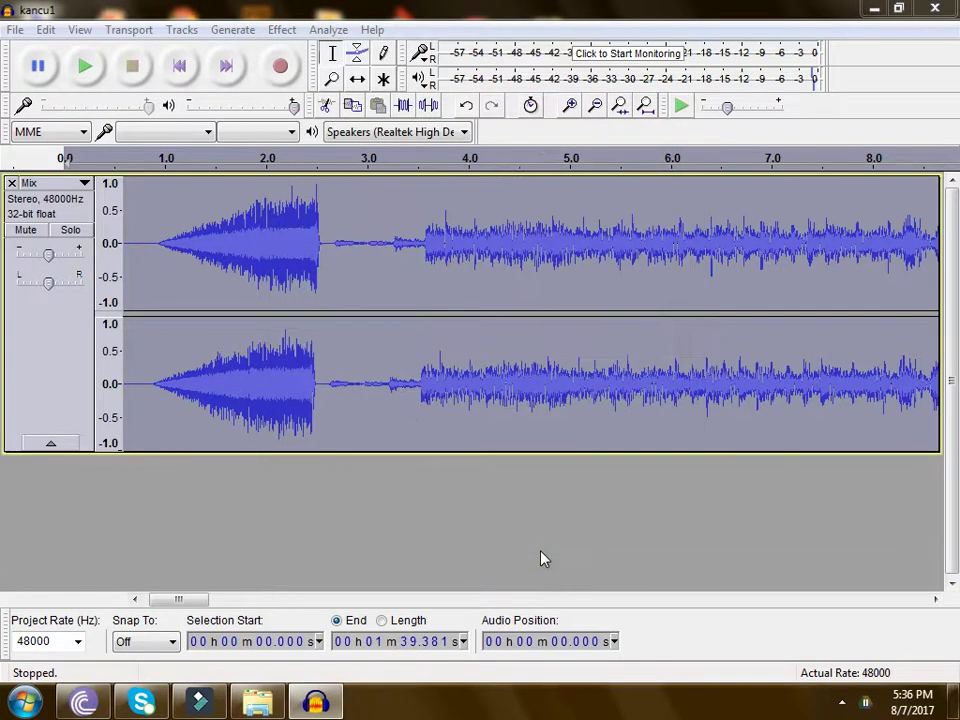
key(space)
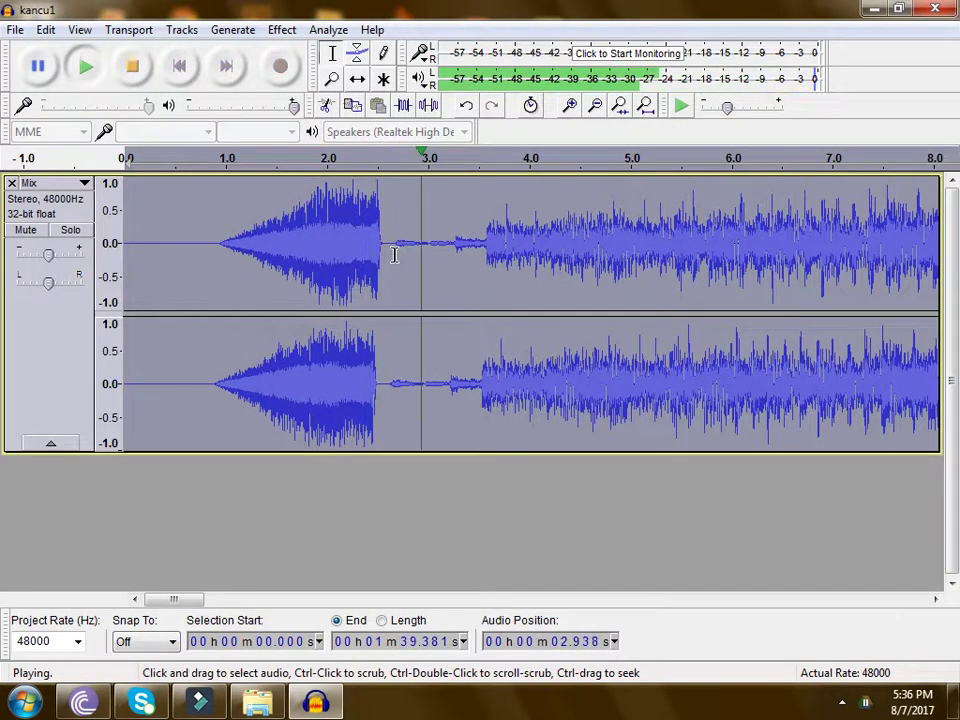
key(space)
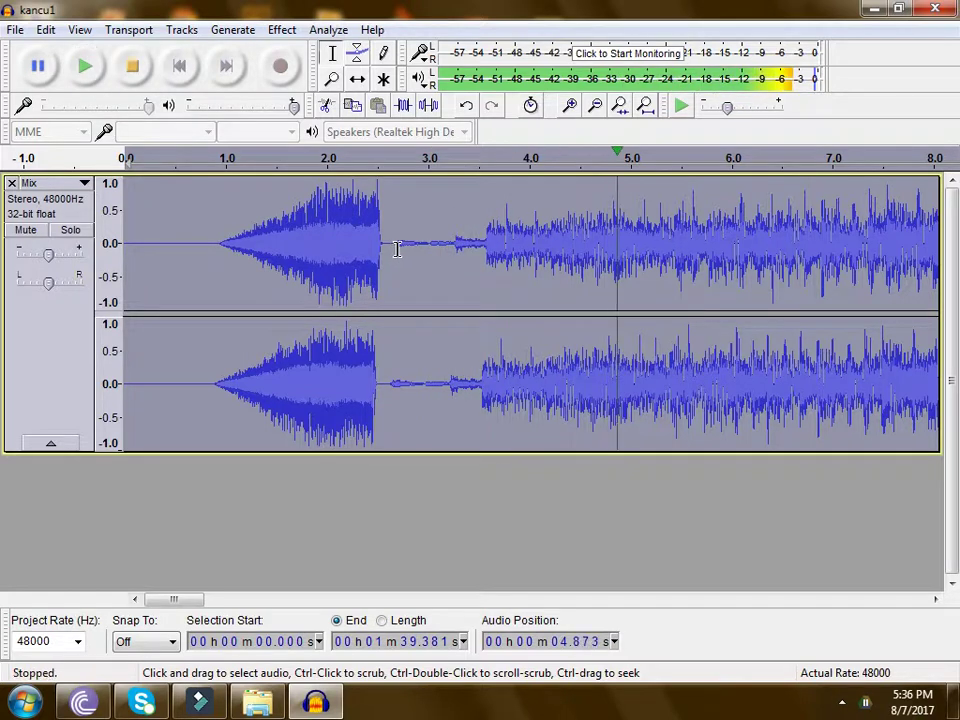
Select and play the quiet gap from about 2.65 to 3.29 seconds and capture it as the Noise Reduction profile
mouse_move(400, 250)
mouse_down()
mouse_move(478, 277)
mouse_move(429, 281)
mouse_move(418, 250)
mouse_move(395, 252)
mouse_up()
key(space)
key(space)
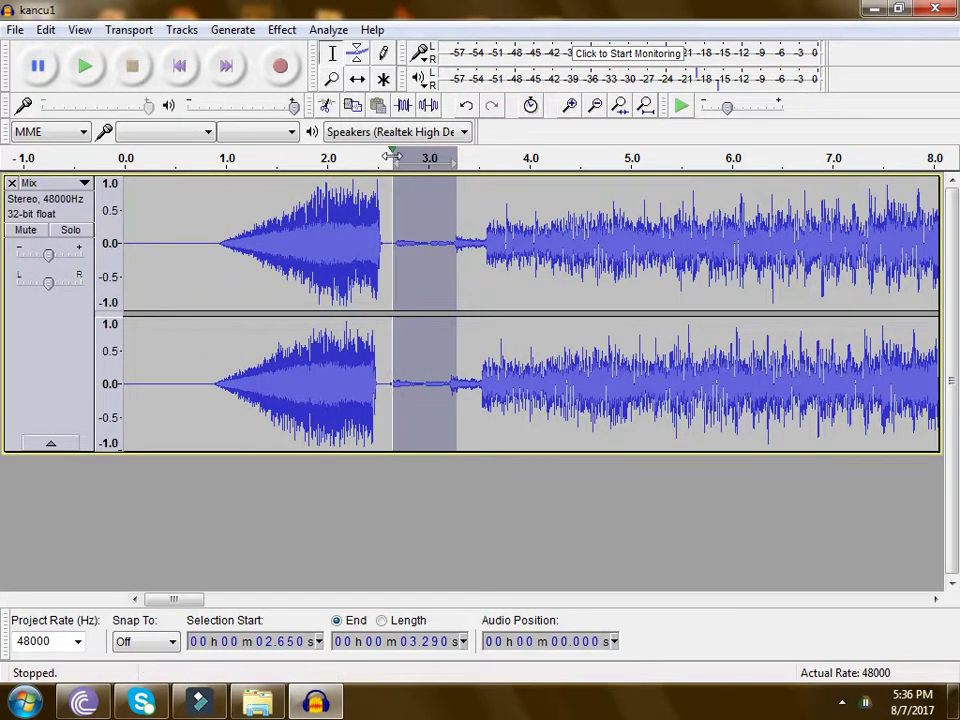
click(282, 29)
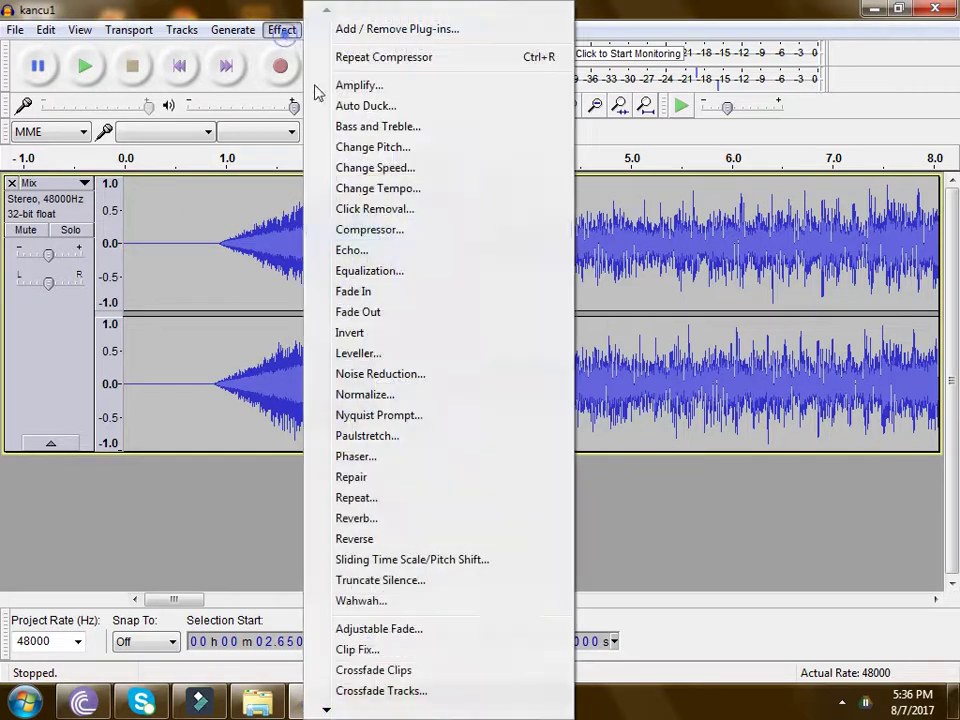
click(396, 374)
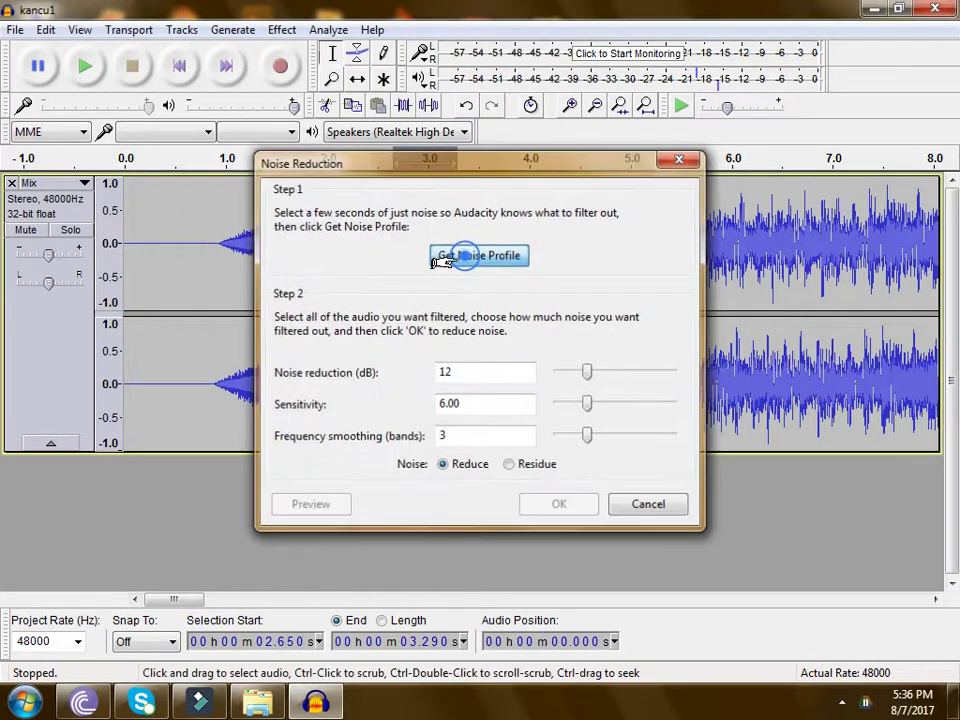
click(463, 257)
Apply Noise Reduction to the whole Mix track and play the result from the start
click(28, 387)
key(ctrl+r)
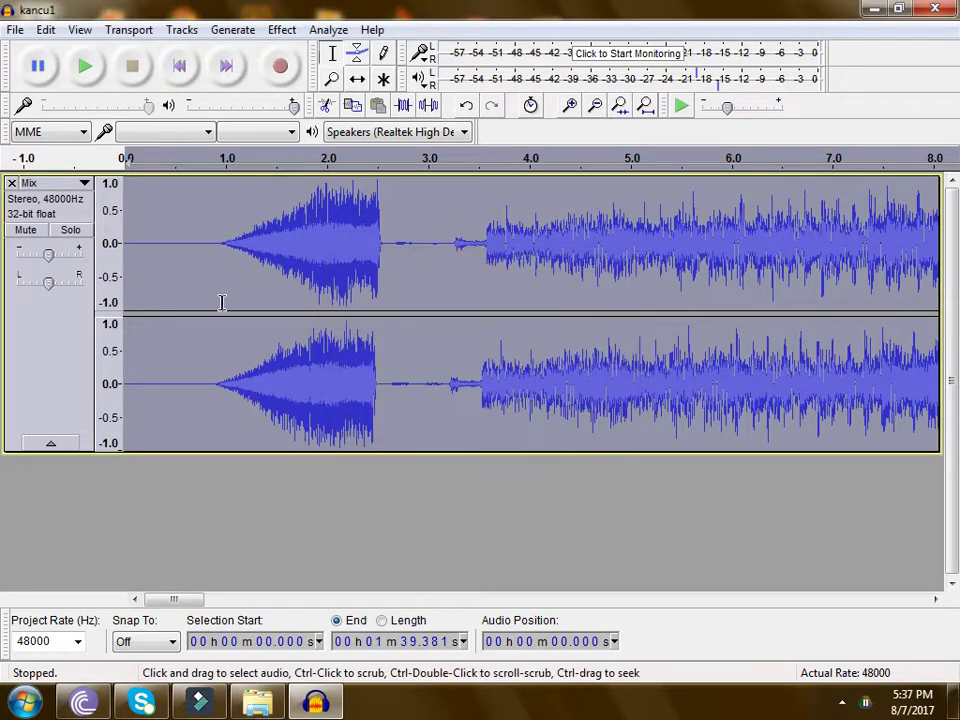
key(space)
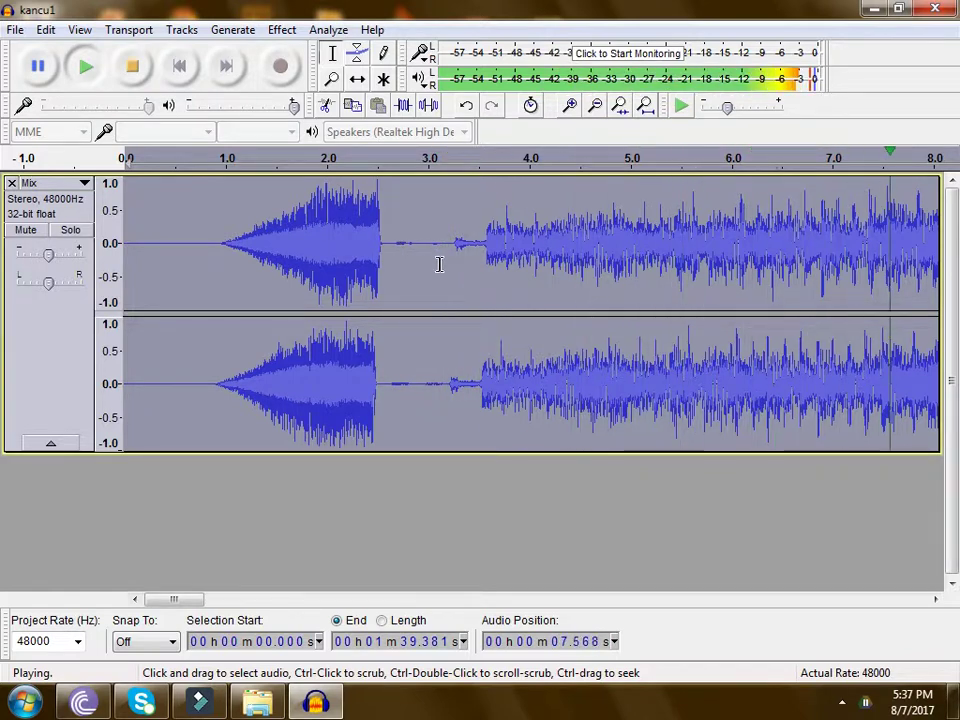
click(135, 70)
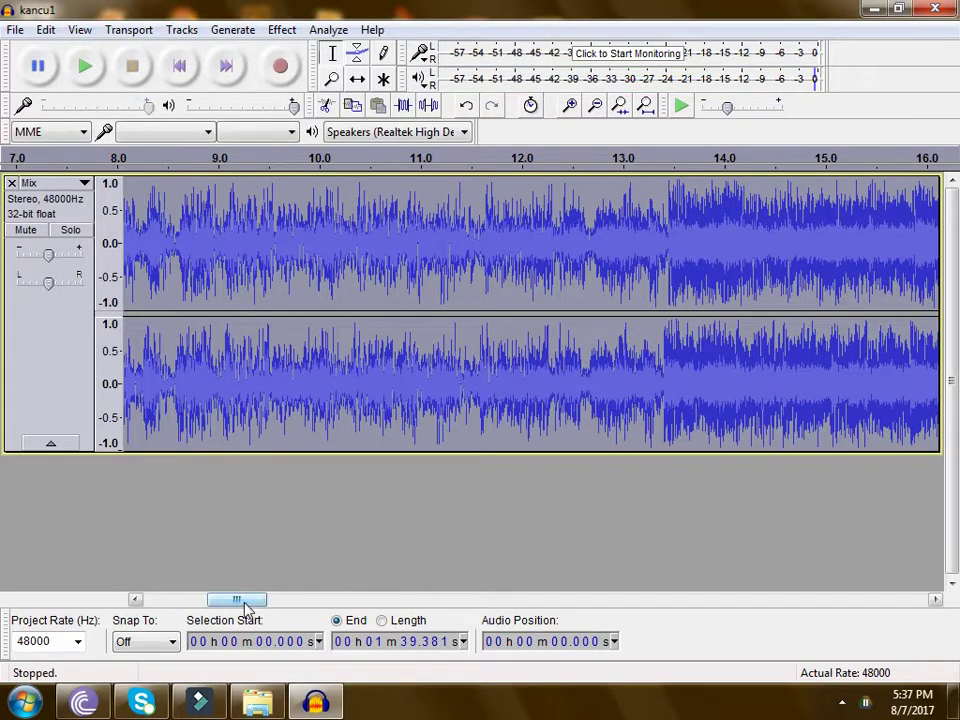
Try a second Noise Reduction pass on the whole track by ear and undo both passes
drag(244, 604, 133, 600)
key(ctrl+r)
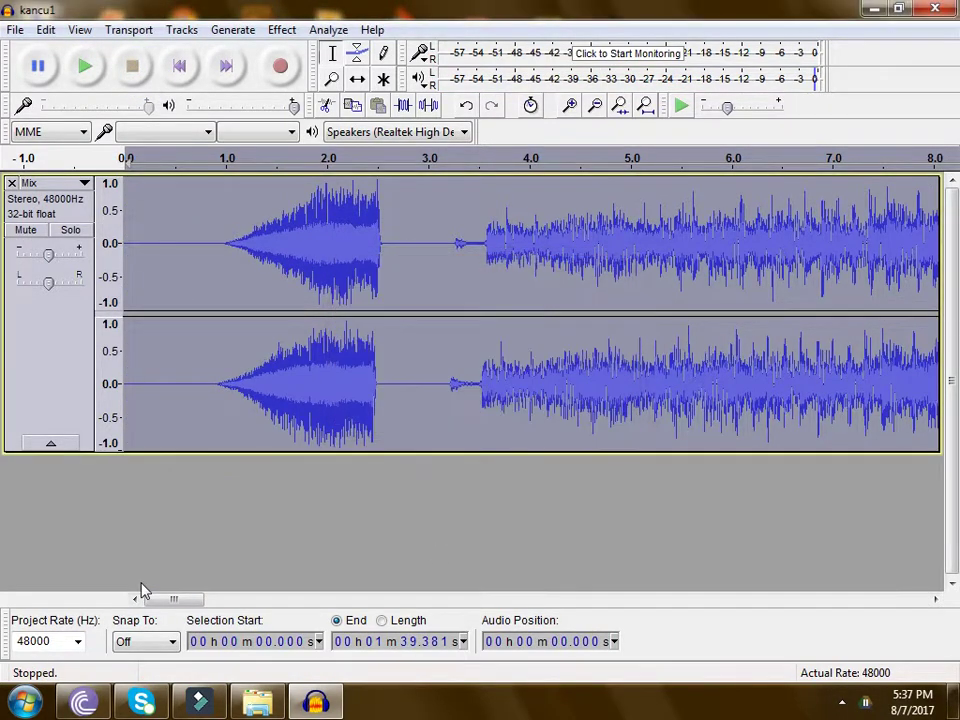
key(space)
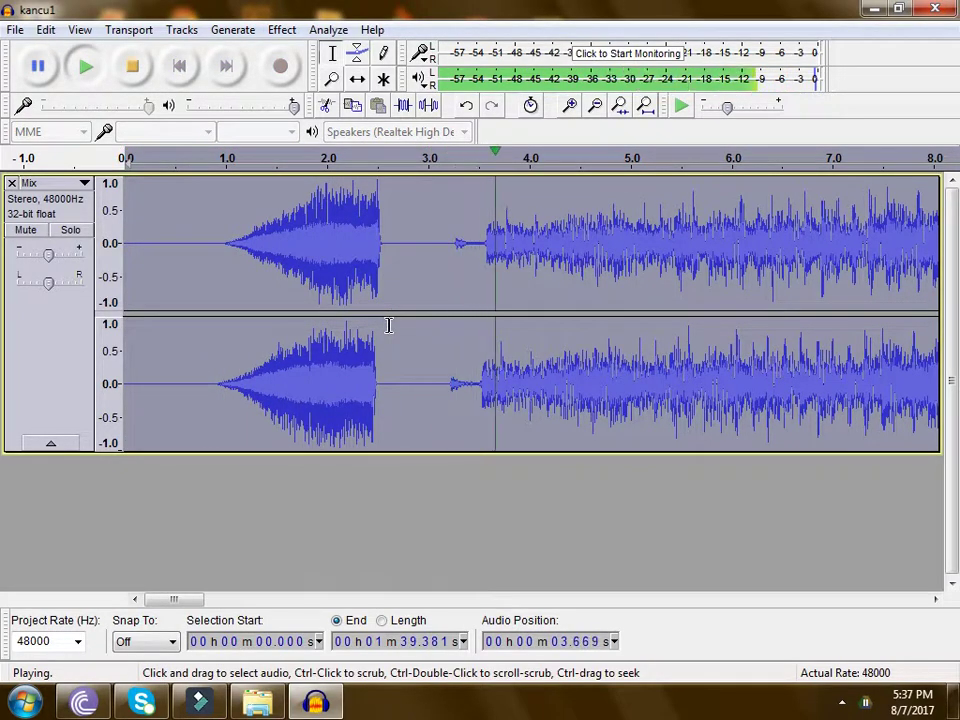
key(space)
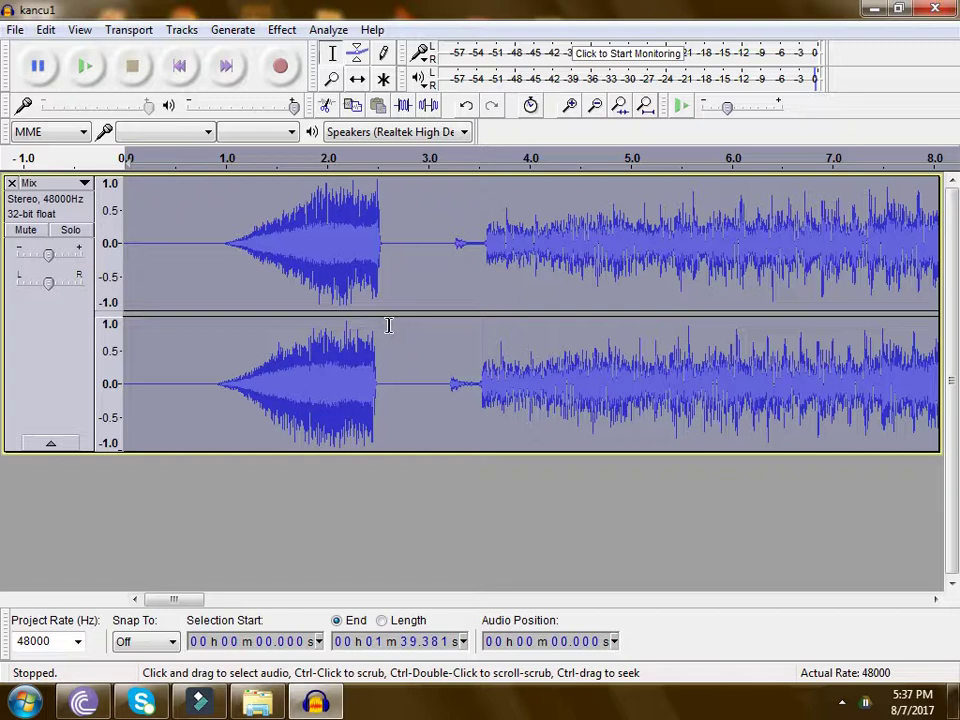
key(ctrl+z)
key(ctrl+z)
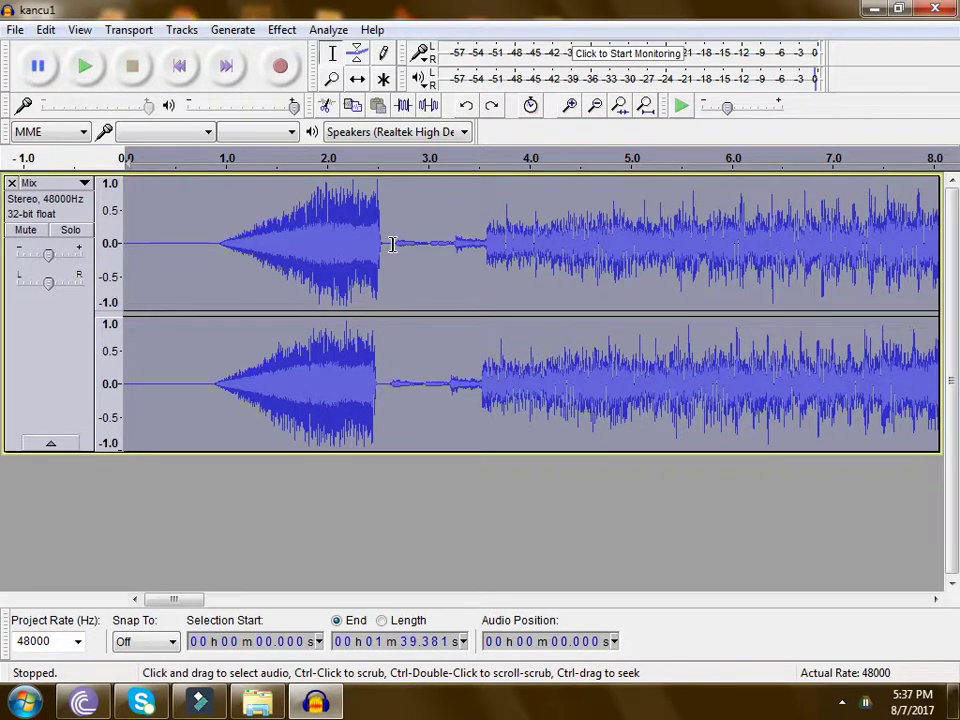
Select only the quiet gap from about 2.66 to 3.30 seconds and apply Noise Reduction to it
drag(394, 244, 458, 250)
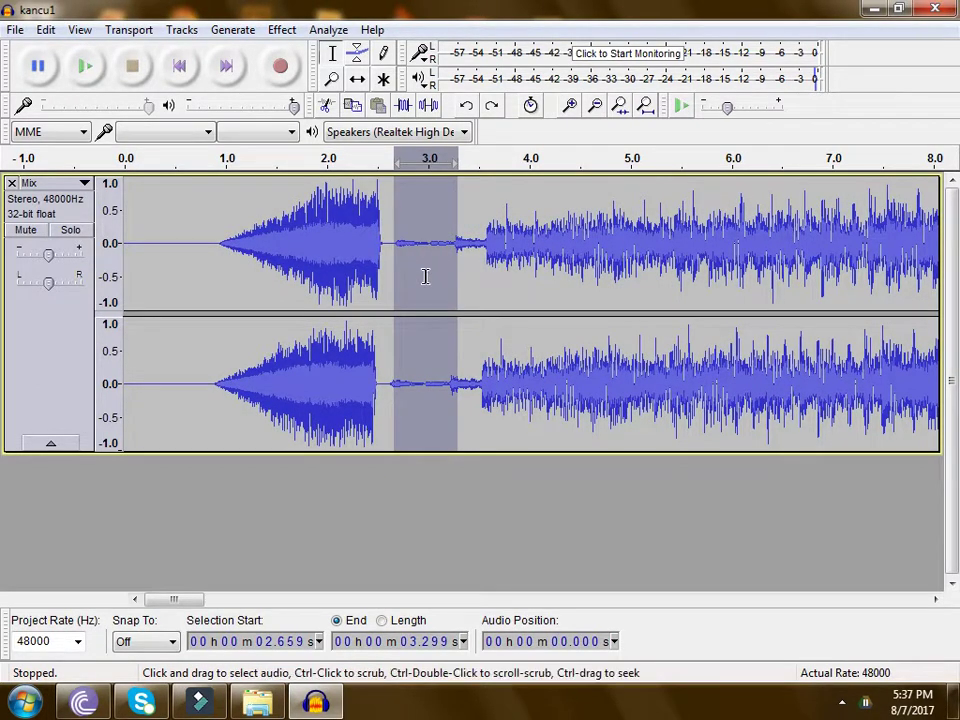
key(r)
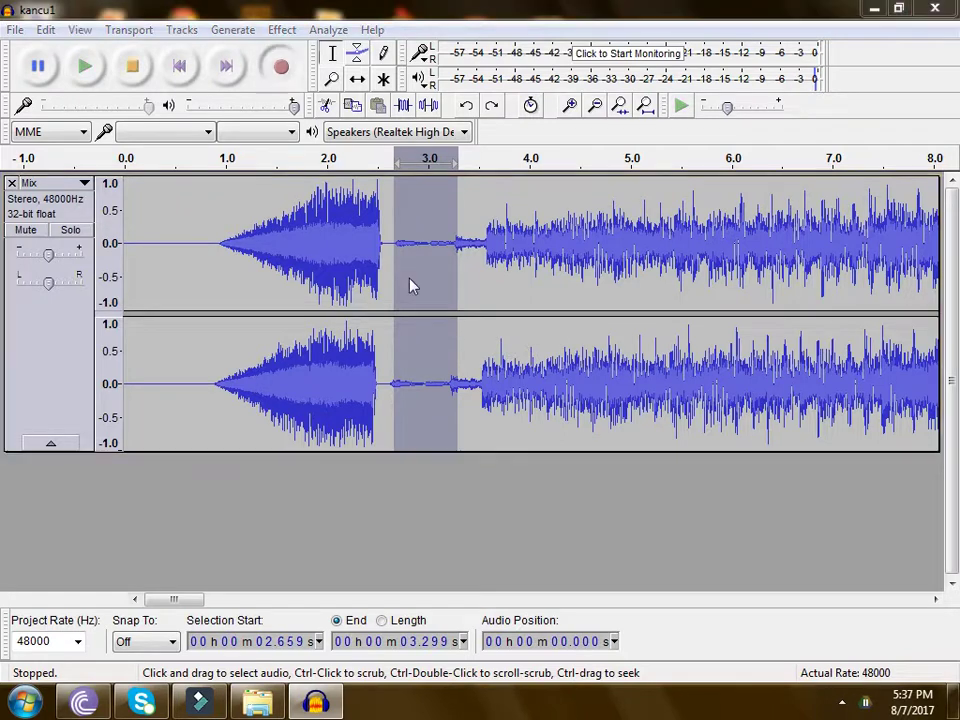
click(717, 264)
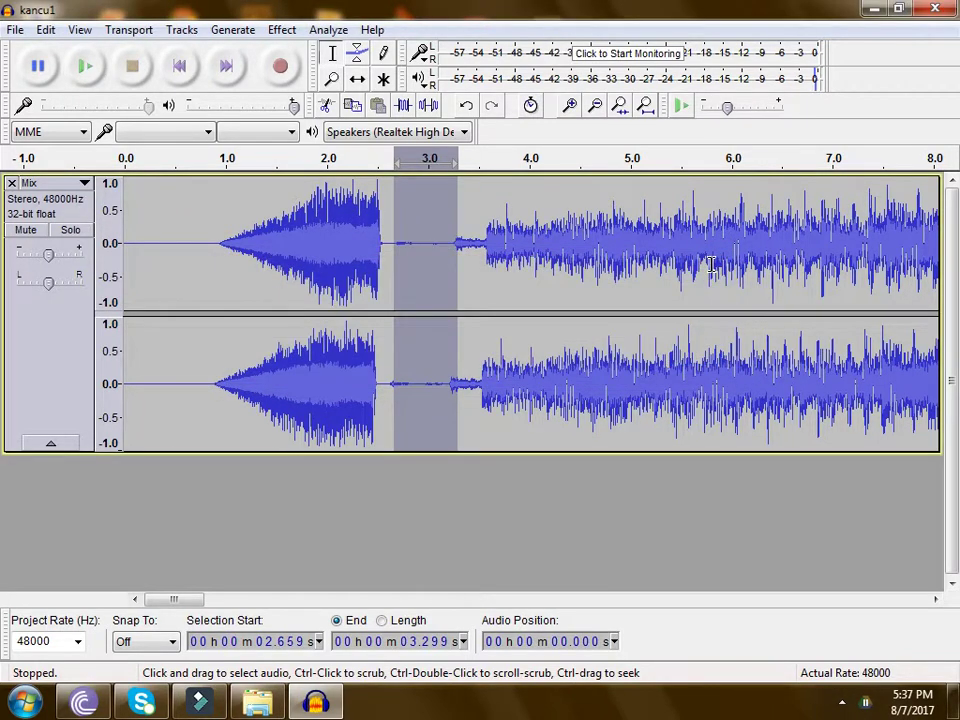
Play the mix from about 0.87 seconds through the intro and stop playback
click(211, 261)
key(space)
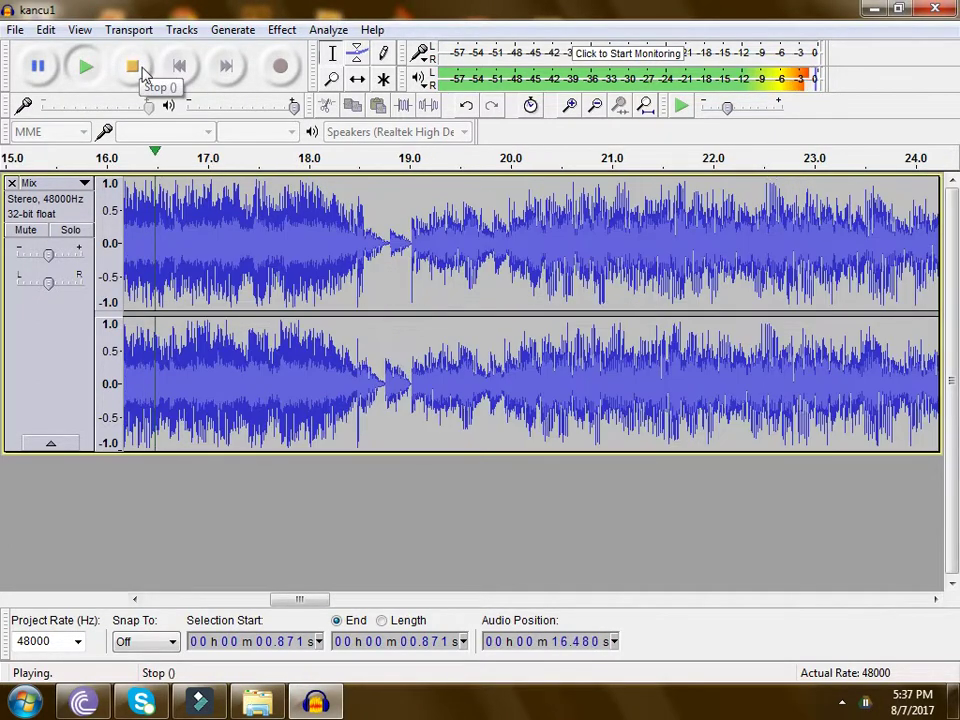
click(143, 70)
Apply the Leveller to the whole track with Moderate leveling and a -75 dB noise threshold, and play the result
click(38, 365)
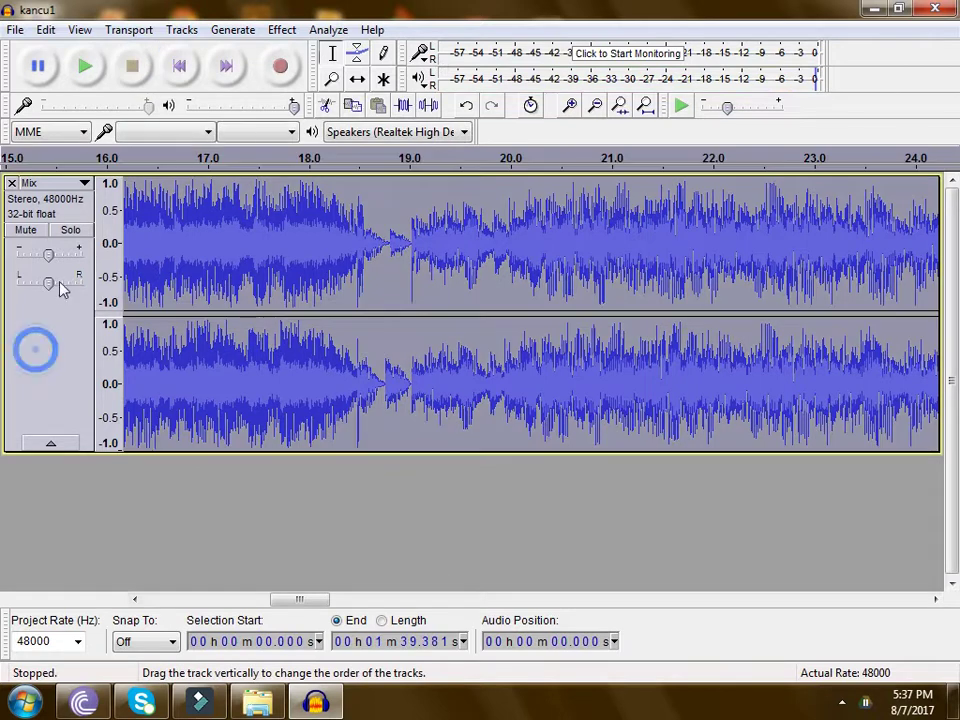
click(282, 29)
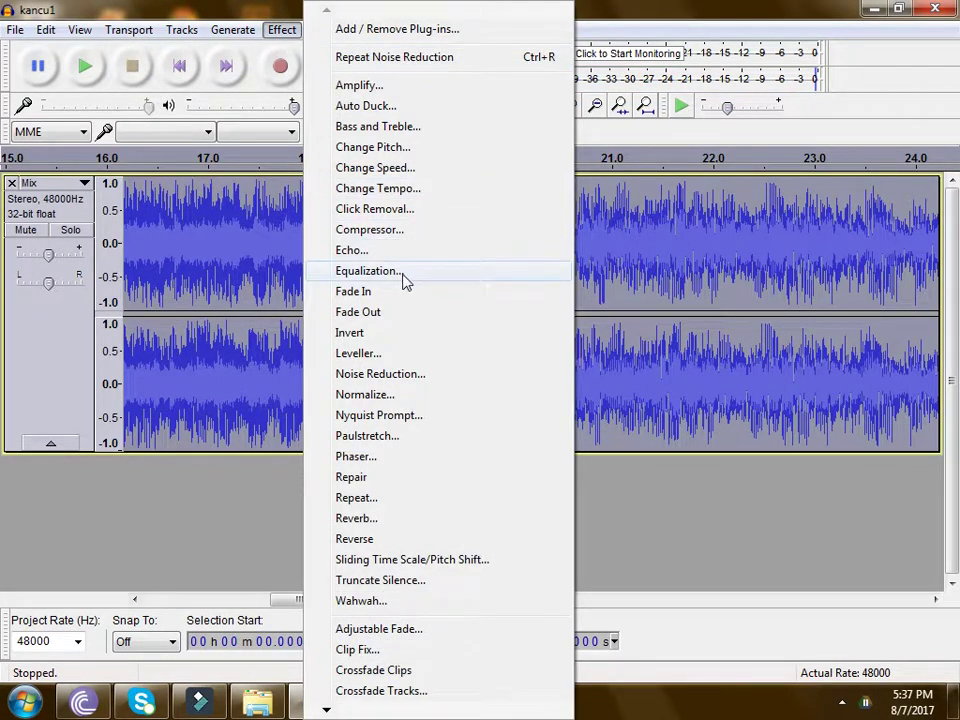
click(400, 356)
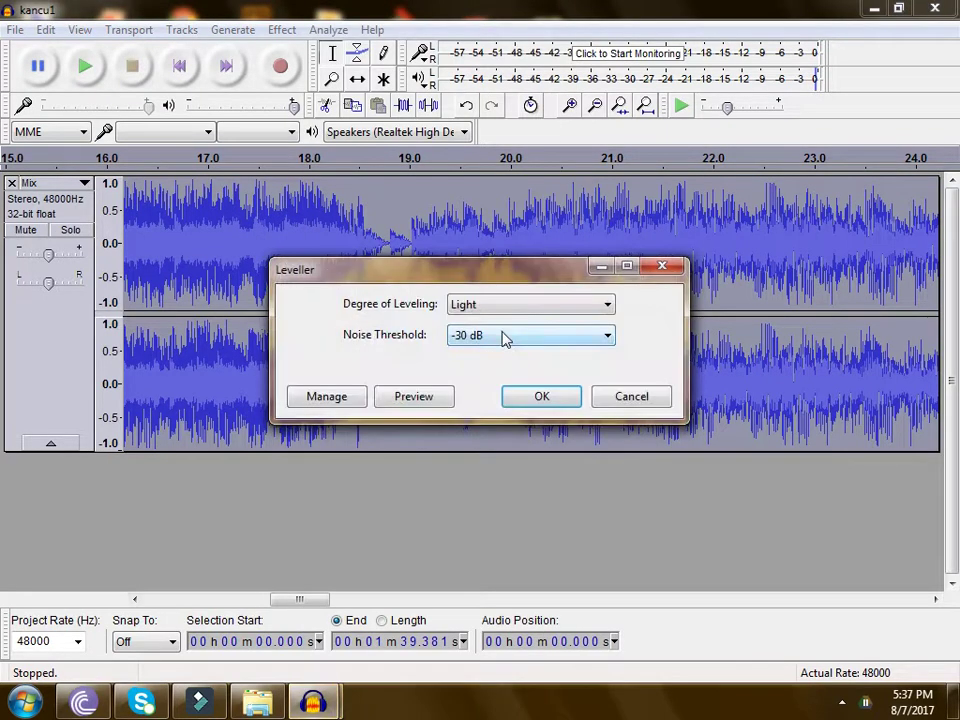
click(504, 336)
click(491, 508)
click(499, 302)
click(491, 336)
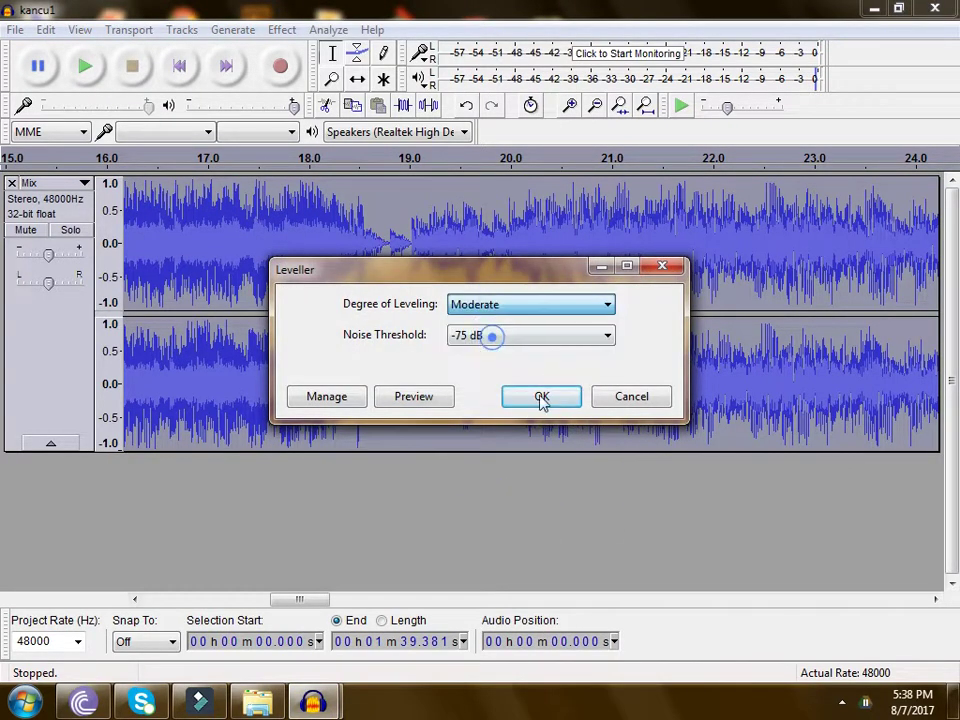
click(541, 396)
key(space)
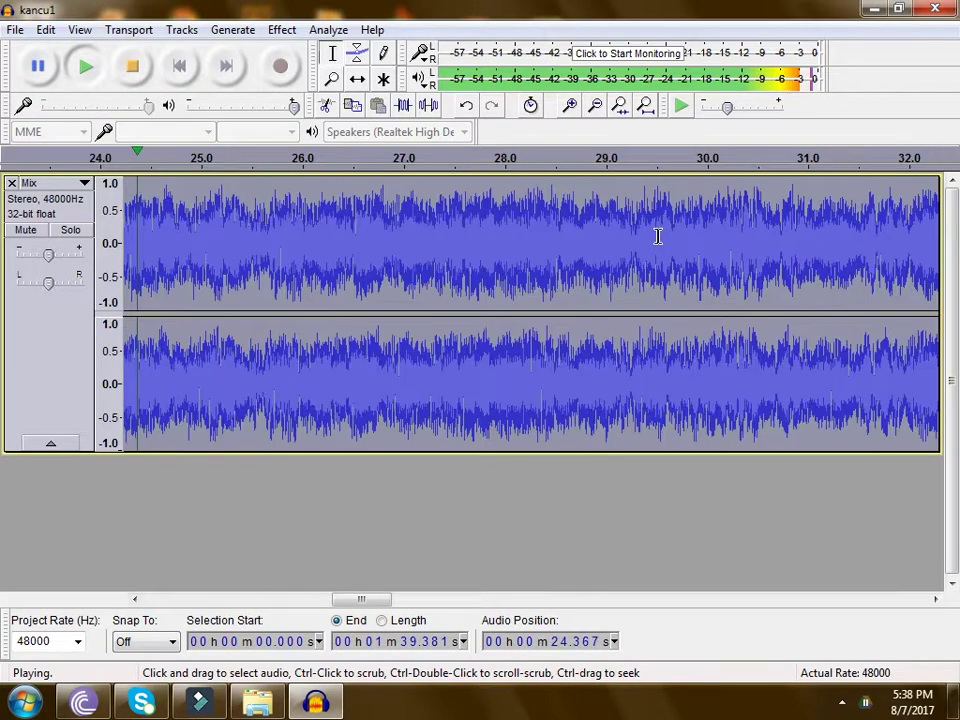
click(152, 68)
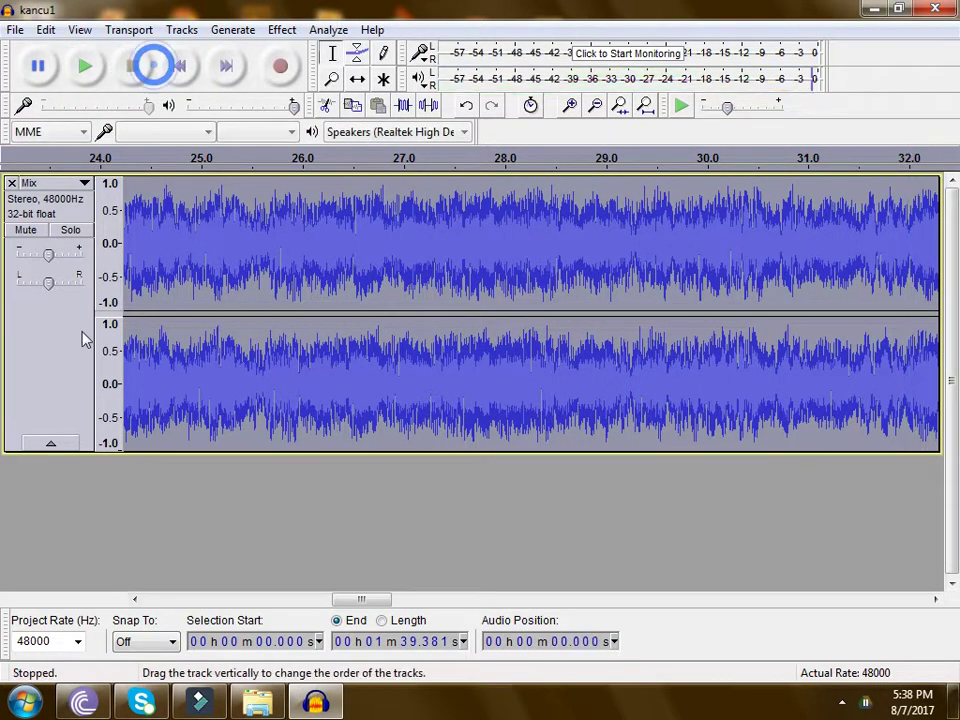
Open Equalization for the whole track and preview the Bass Cut curve
click(77, 336)
click(281, 30)
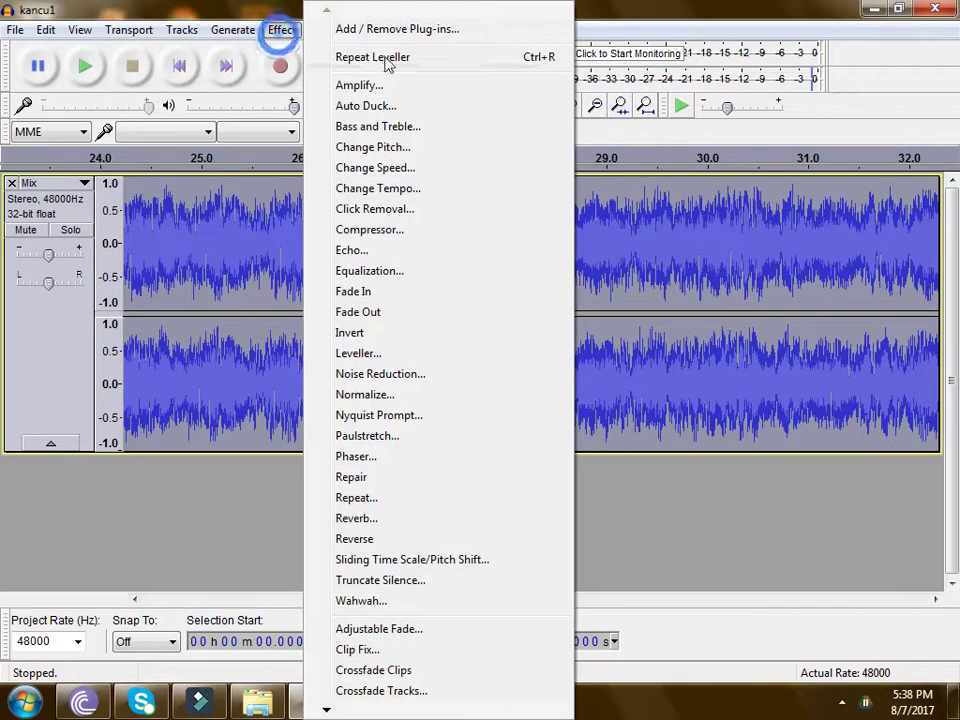
click(392, 270)
click(318, 549)
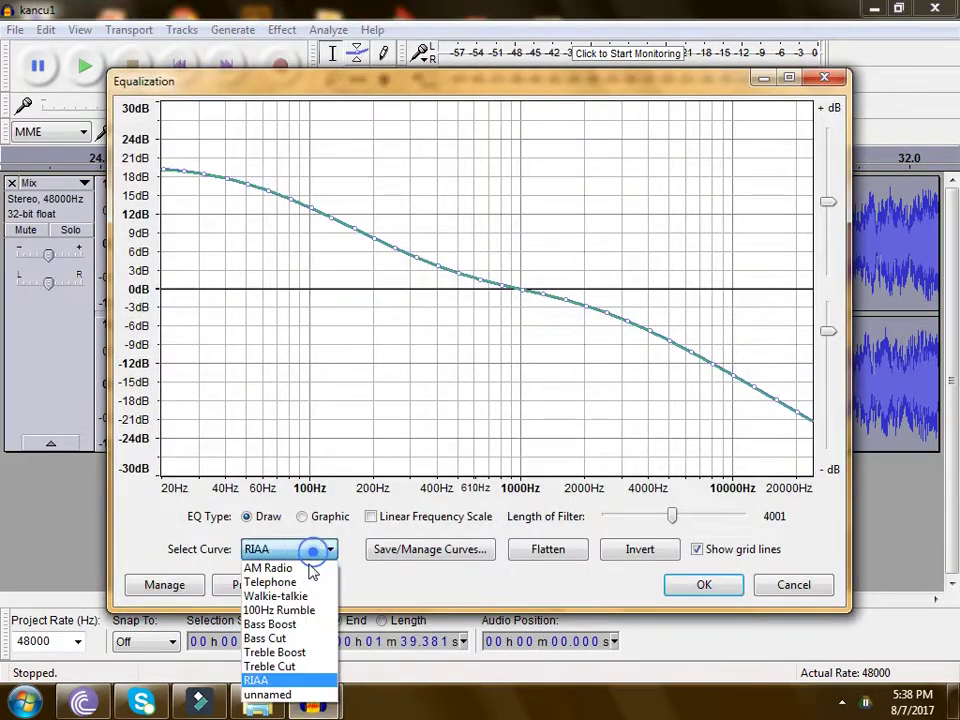
click(302, 640)
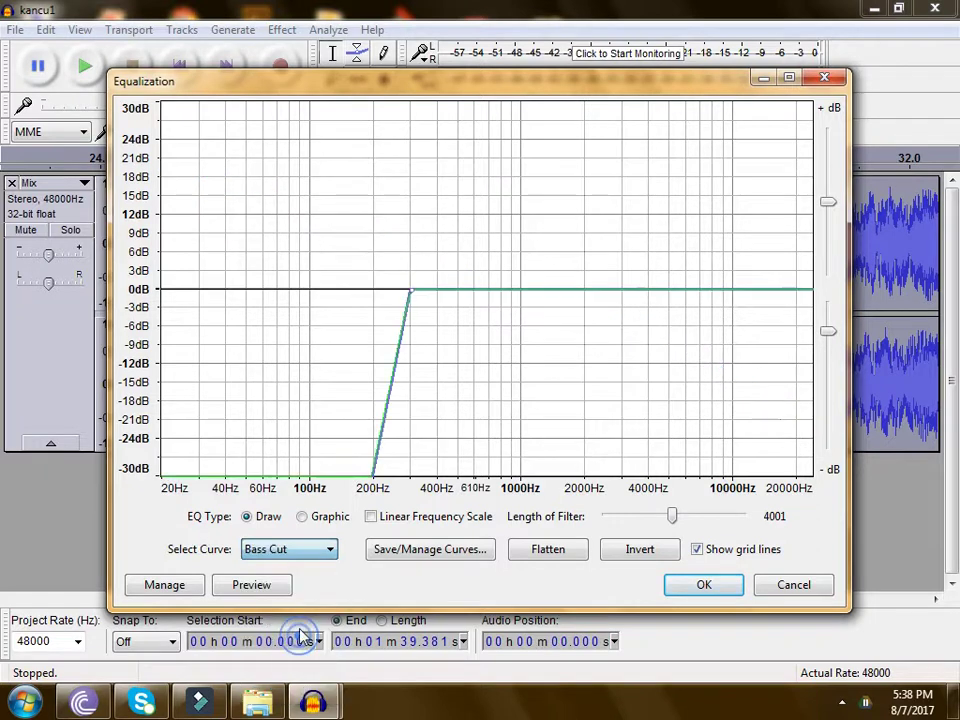
click(260, 585)
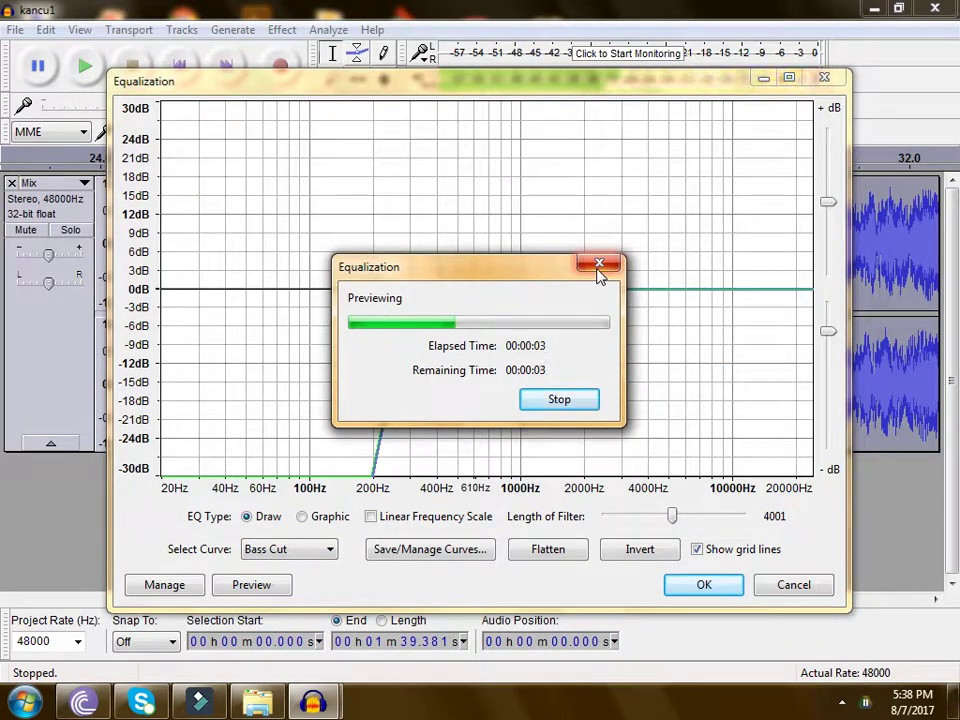
click(598, 268)
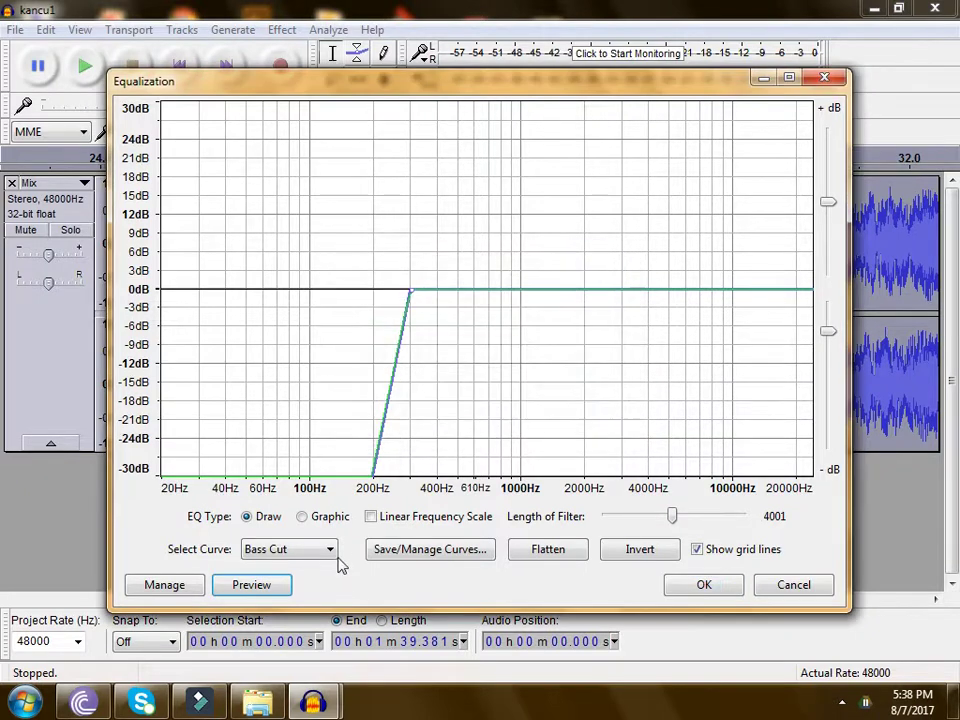
Switch the equalization curve to Treble Boost and preview it
click(330, 549)
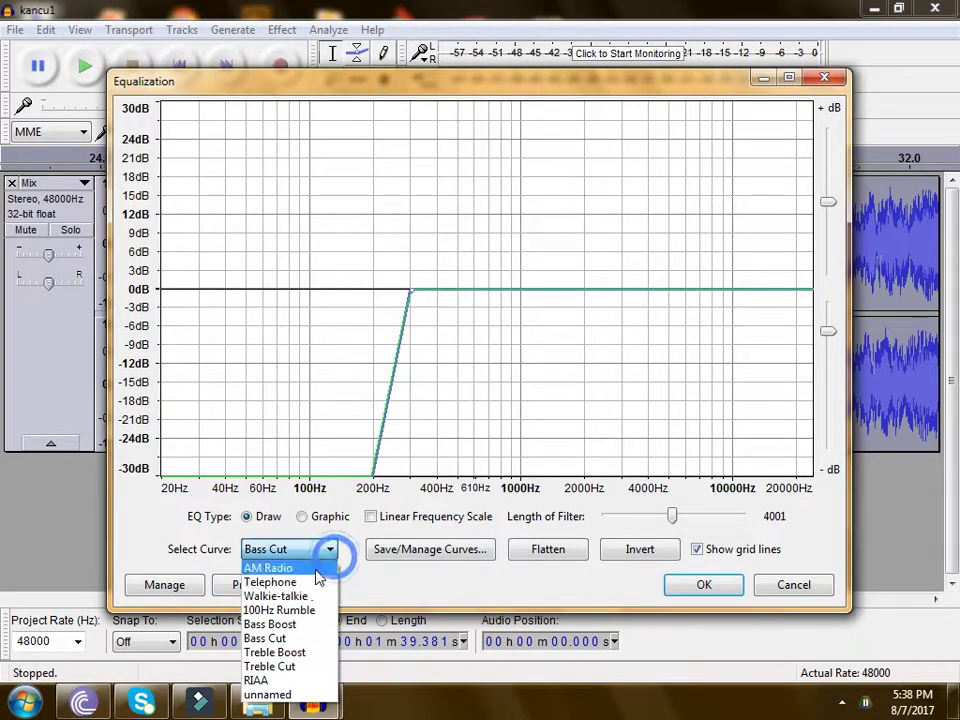
click(300, 652)
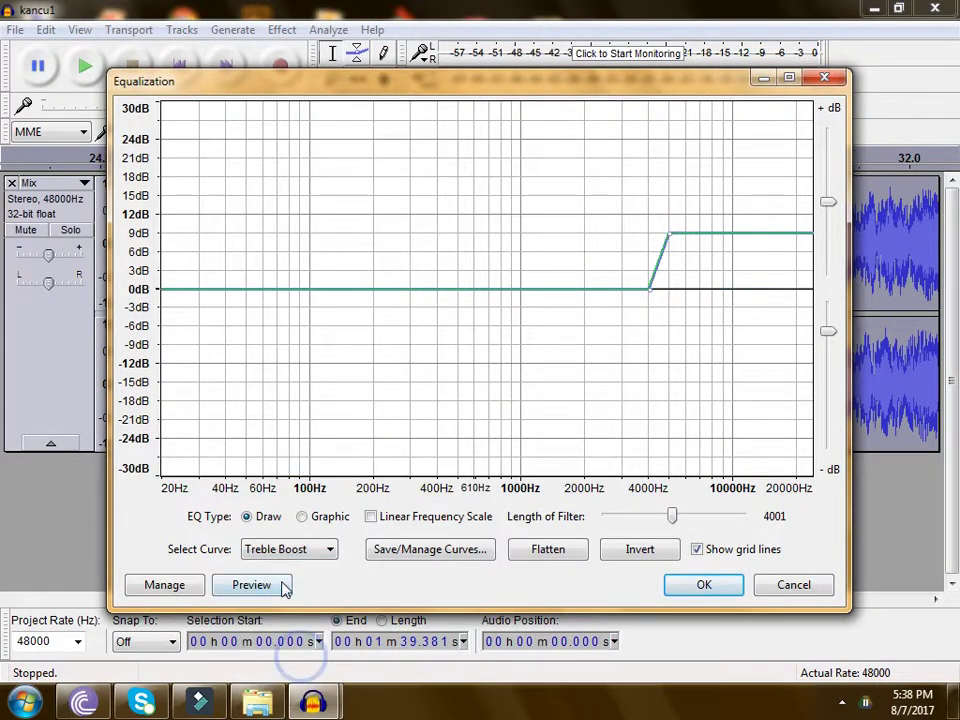
click(283, 585)
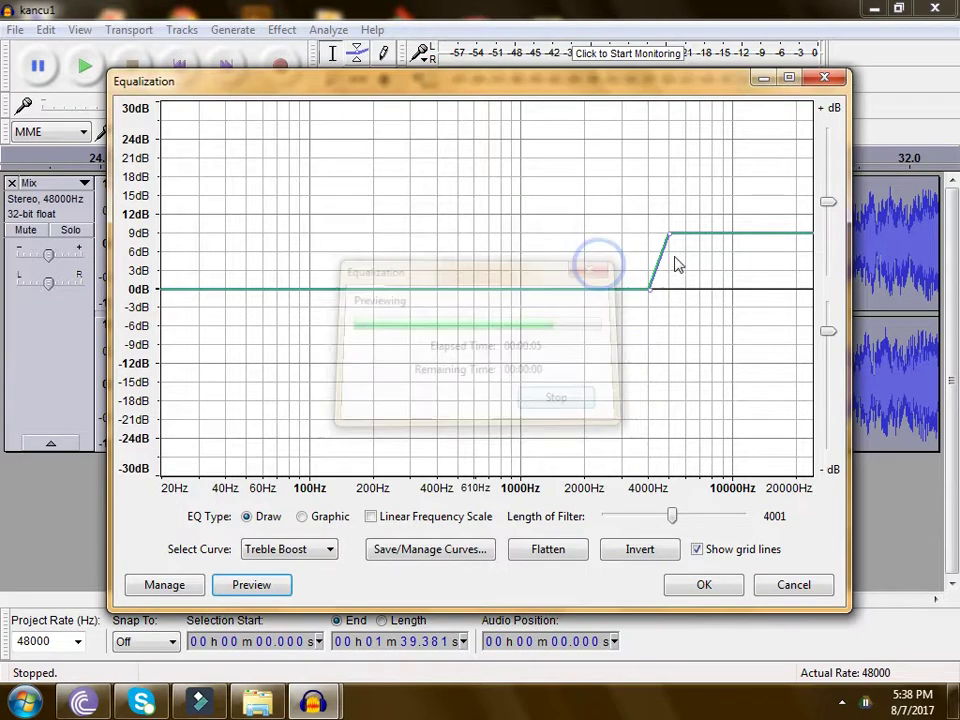
Reshape the curve with treble at about 11 dB, a dip of about -2.5 dB near 250 Hz and a 4 dB peak near 70 Hz
drag(670, 234, 671, 219)
click(418, 296)
drag(418, 296, 396, 311)
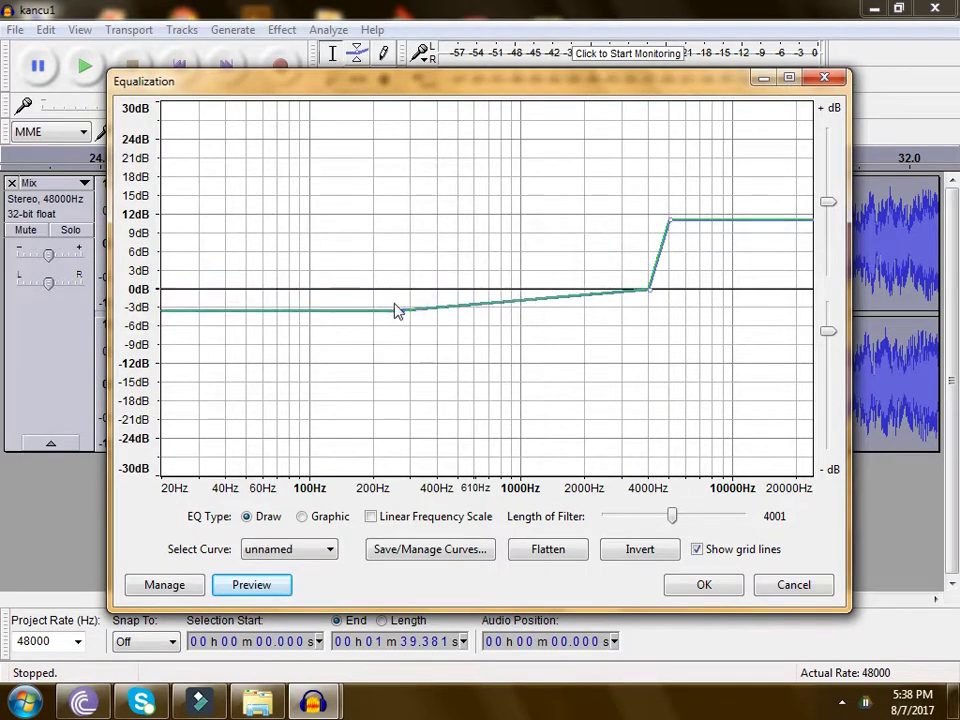
drag(281, 311, 247, 308)
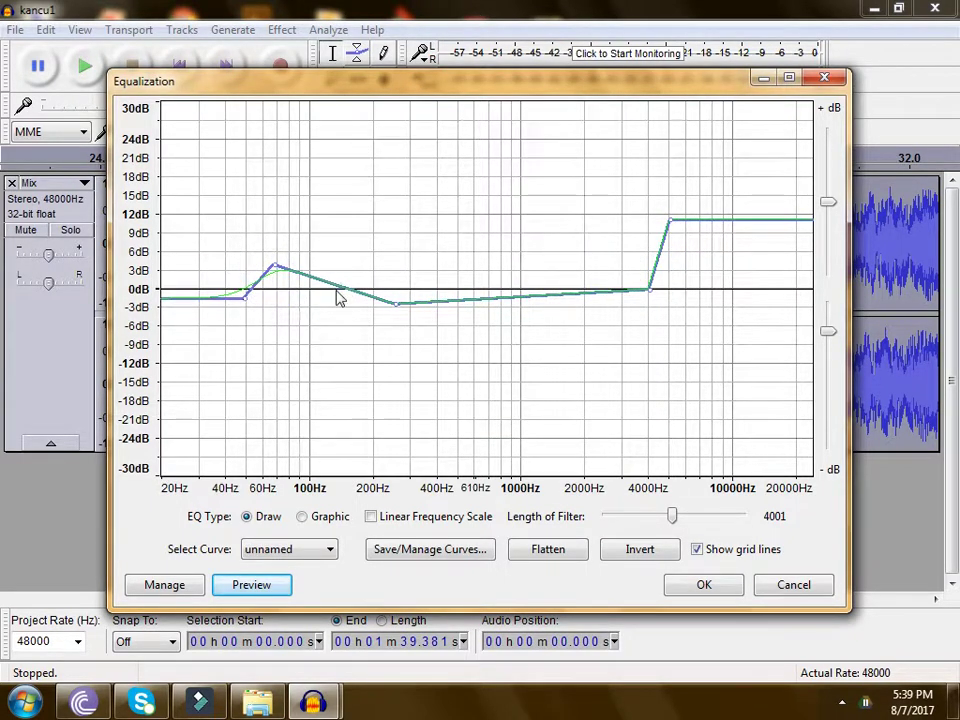
Reshape the Equalization curve to dip to about -3 dB near 100 Hz and rise around 400–800 Hz, preview it and apply it
drag(340, 298, 315, 307)
drag(440, 300, 439, 262)
drag(514, 281, 498, 254)
click(262, 593)
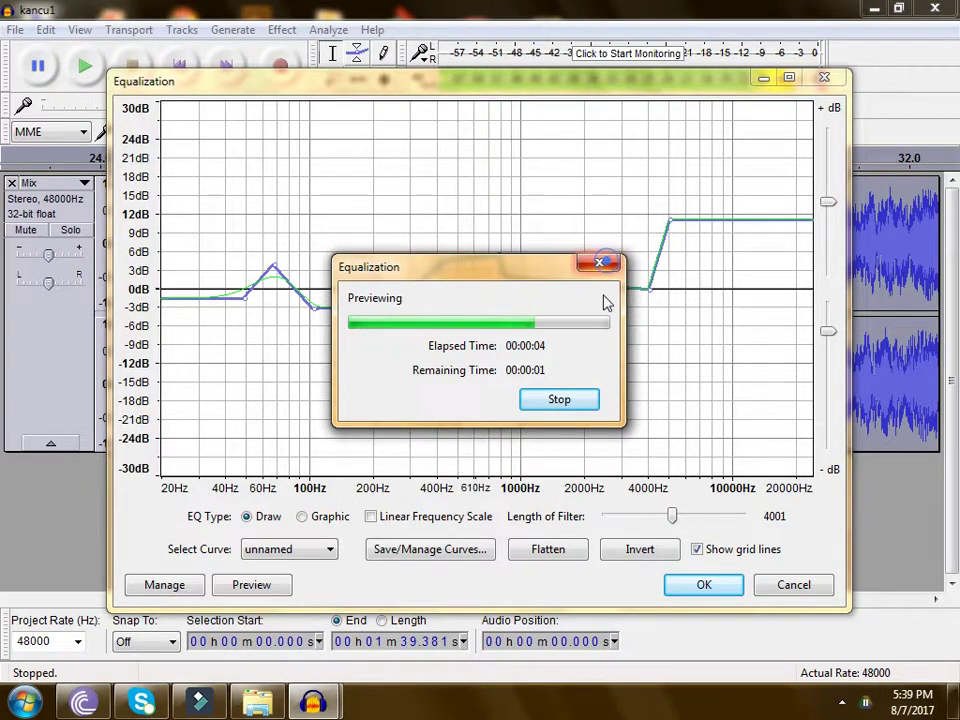
click(722, 587)
Normalize the opening section from about 0.917 s to 2.891 s to -1.0 dB, with DC offset removal and independent stereo channels
key(space)
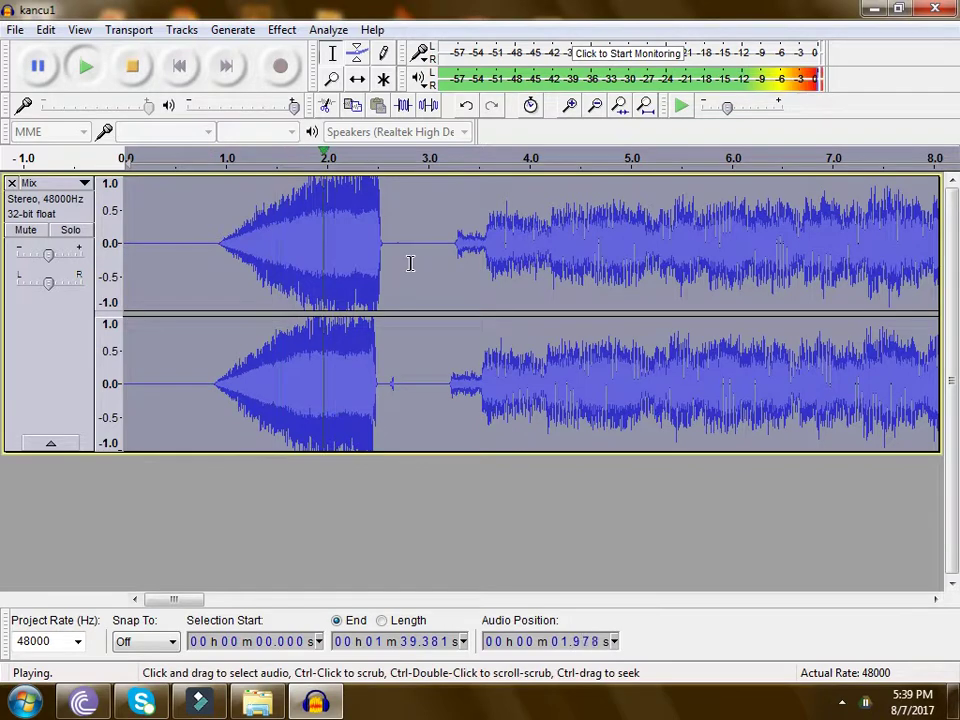
key(space)
drag(414, 260, 219, 260)
click(282, 29)
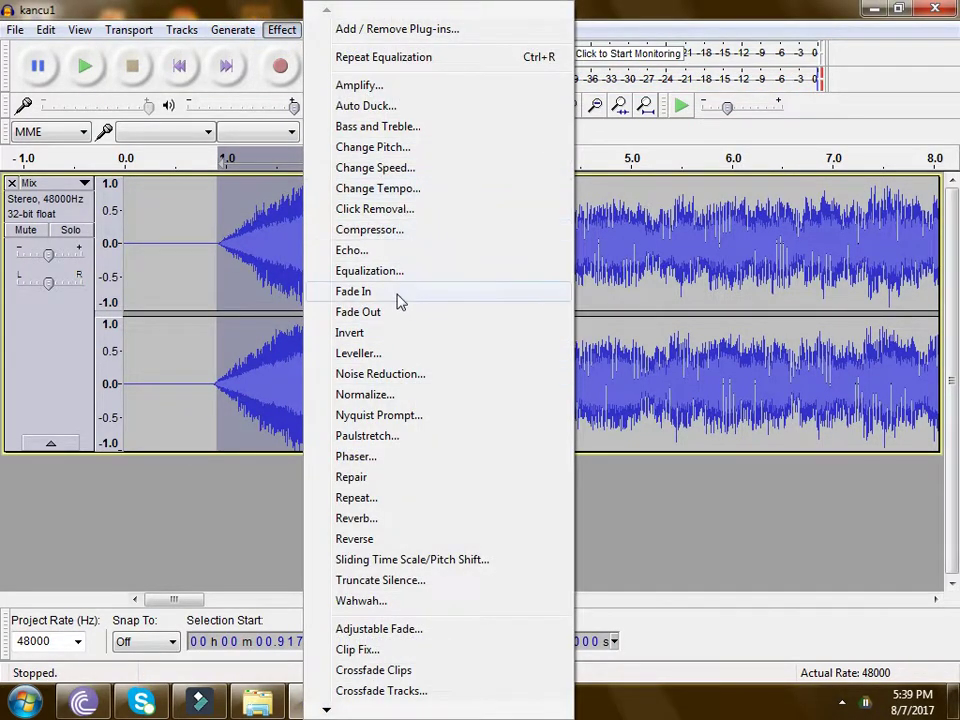
click(332, 394)
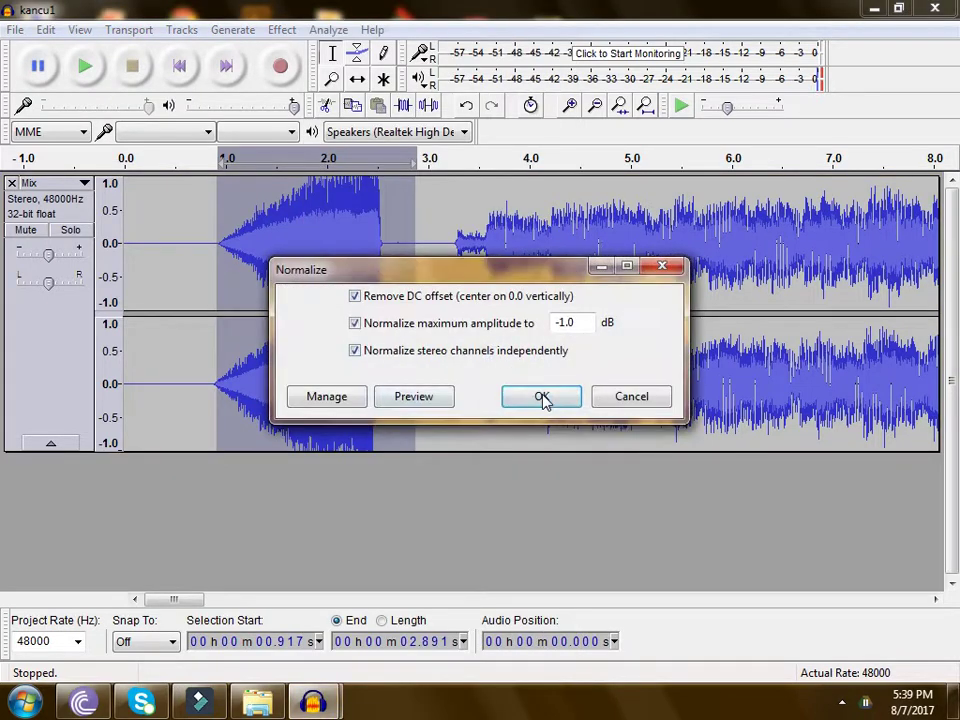
click(542, 396)
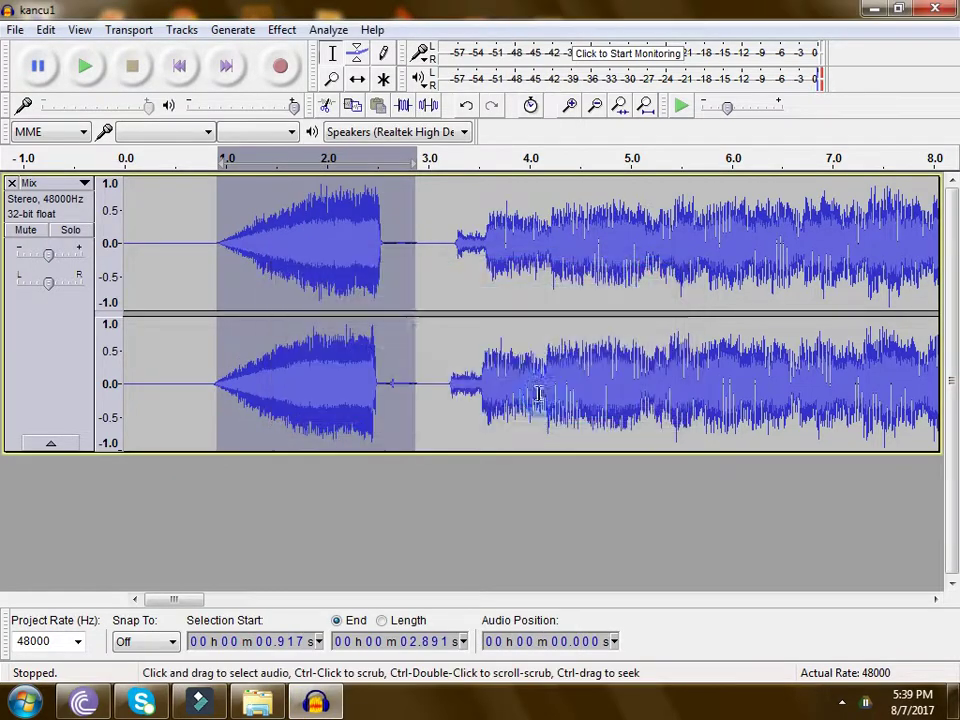
Play the mix from about 3.188 s to listen to the equalized audio
click(478, 273)
click(447, 272)
key(space)
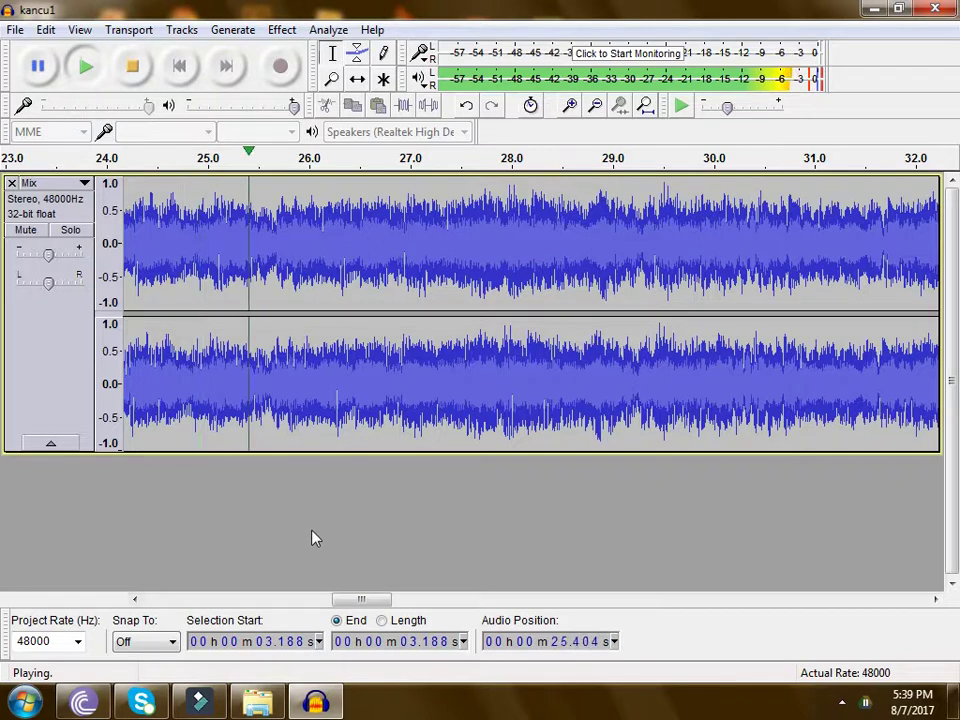
key(space)
Try a square-wave Tremolo with a starting phase of 138 degrees on the whole mix, preview it and discard it
click(282, 29)
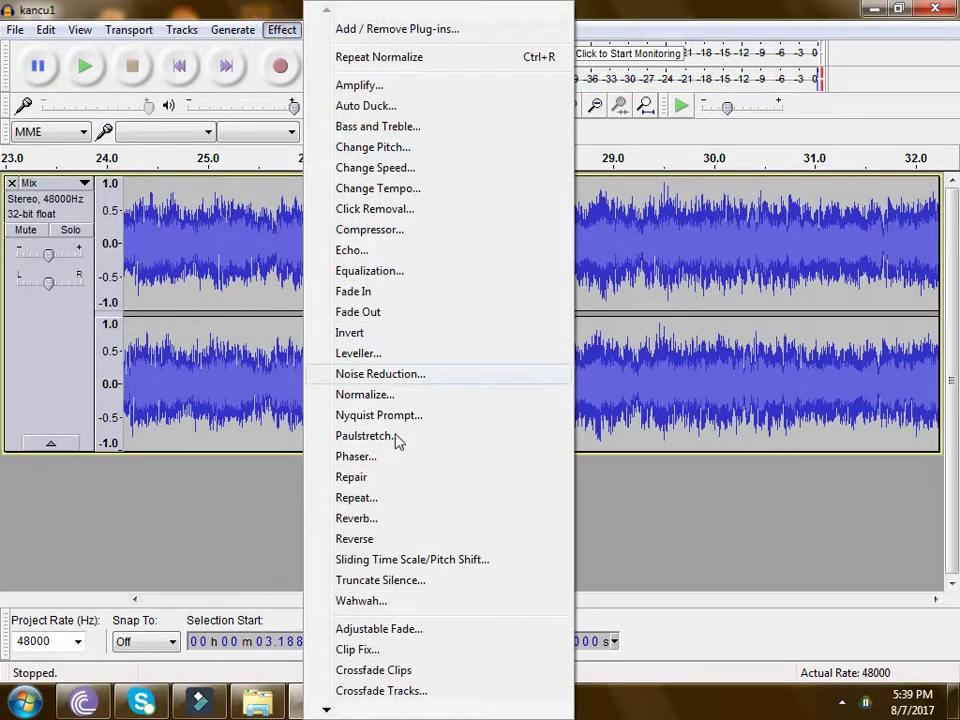
click(326, 709)
scroll(326, 709, down, 6)
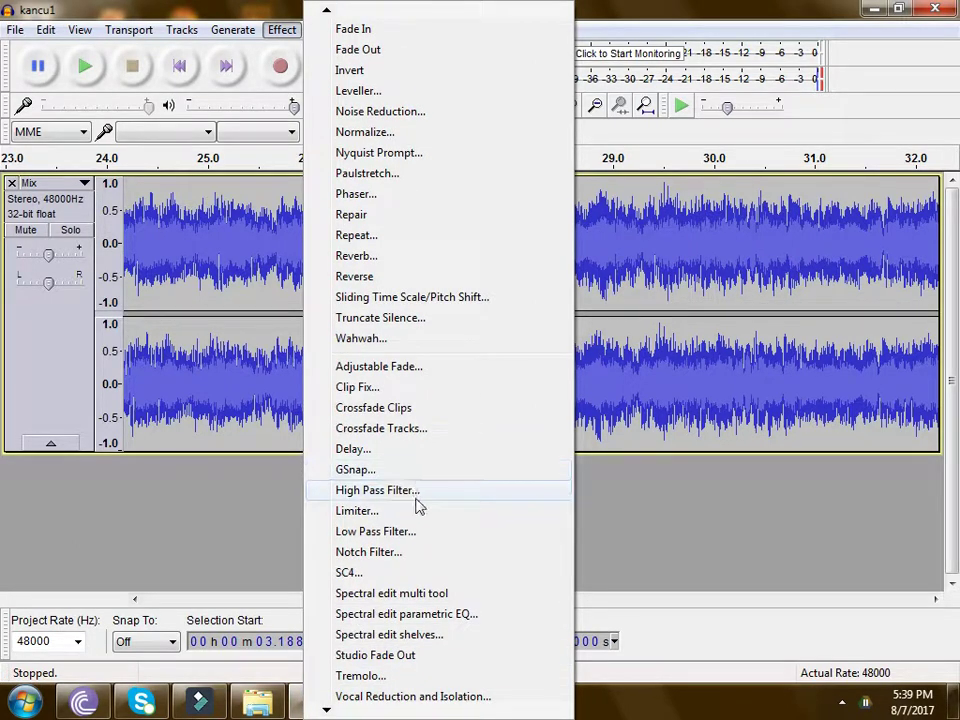
click(380, 615)
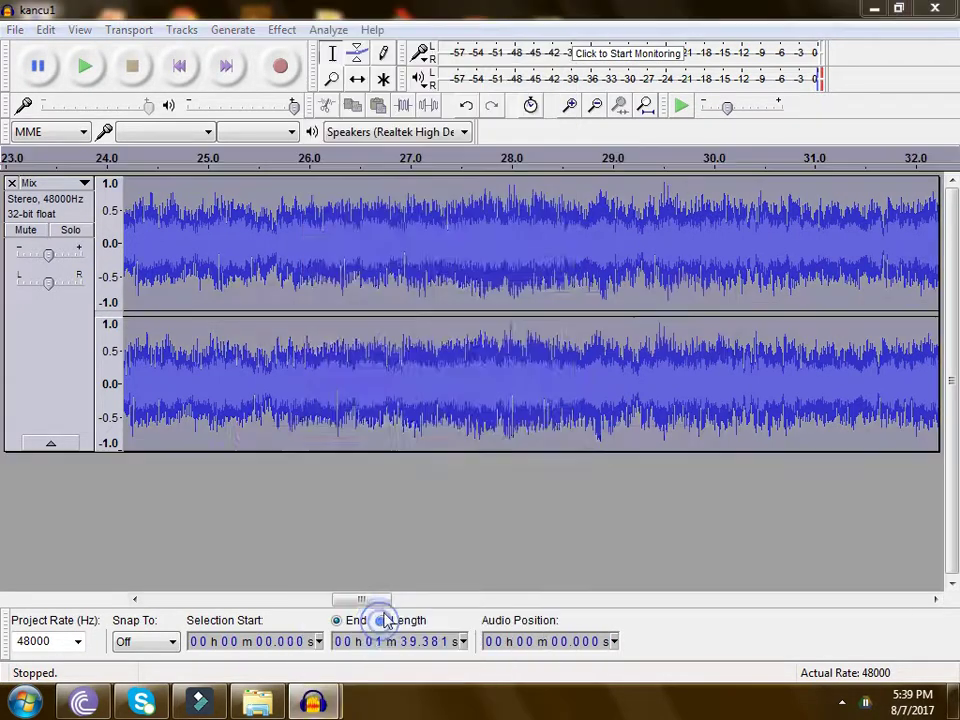
drag(592, 314, 577, 313)
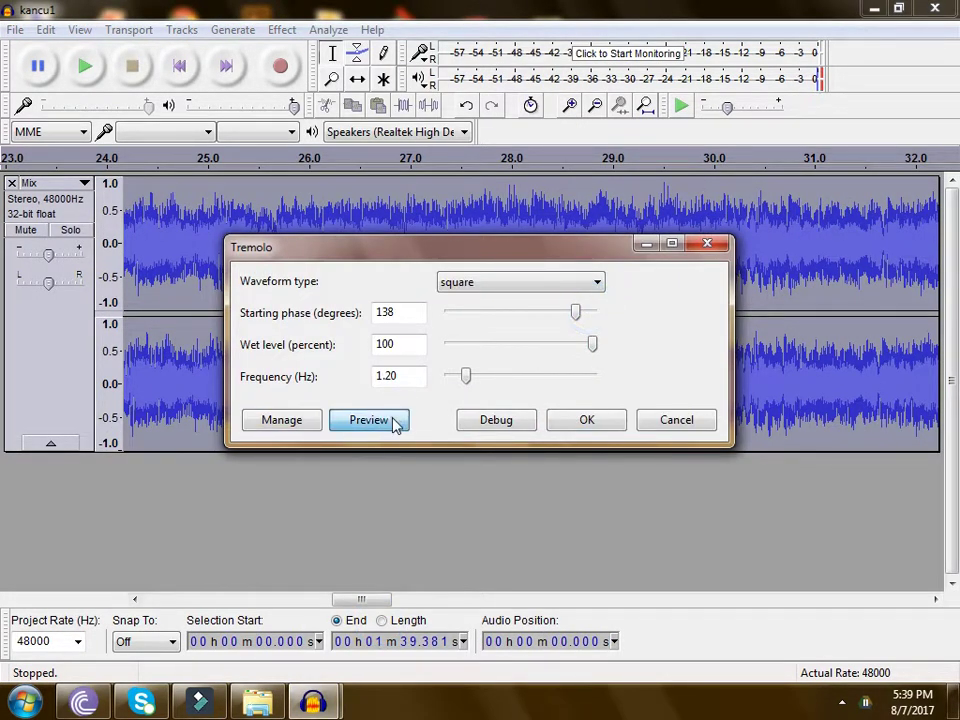
click(394, 420)
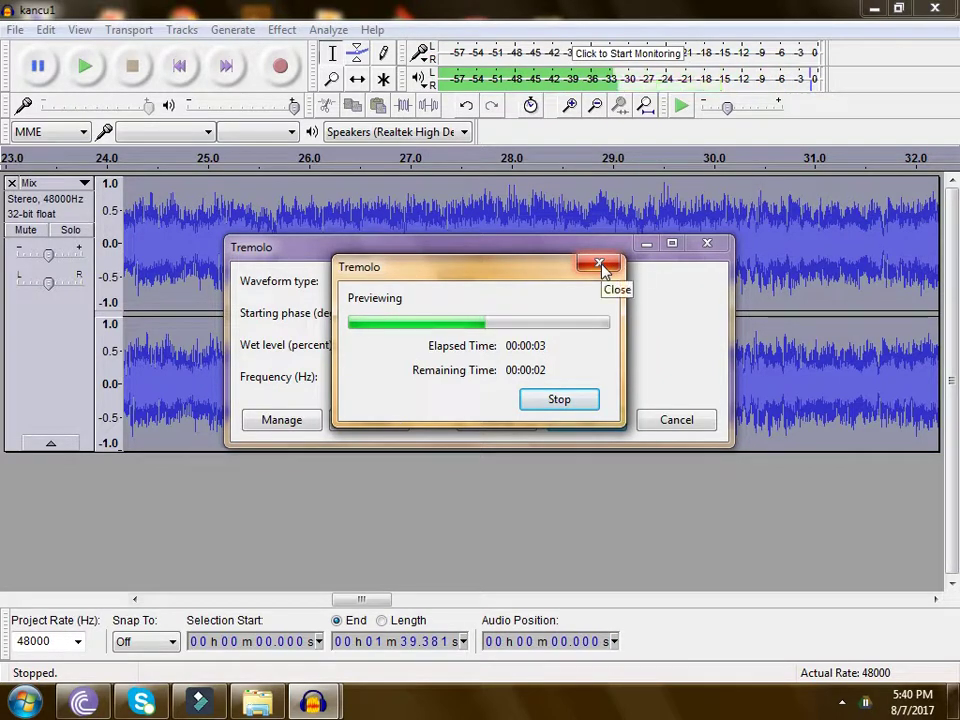
click(700, 248)
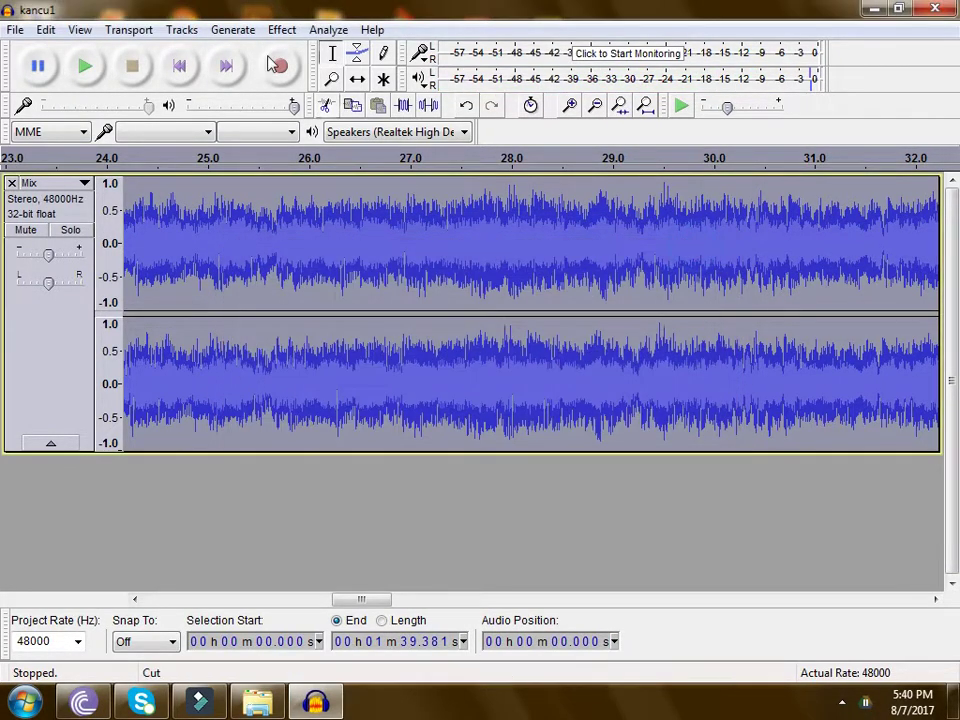
Reverse the whole mix and apply Reverb with room size 3%, pre-delay 30 ms, reverberance 4% and much lower damping
click(282, 29)
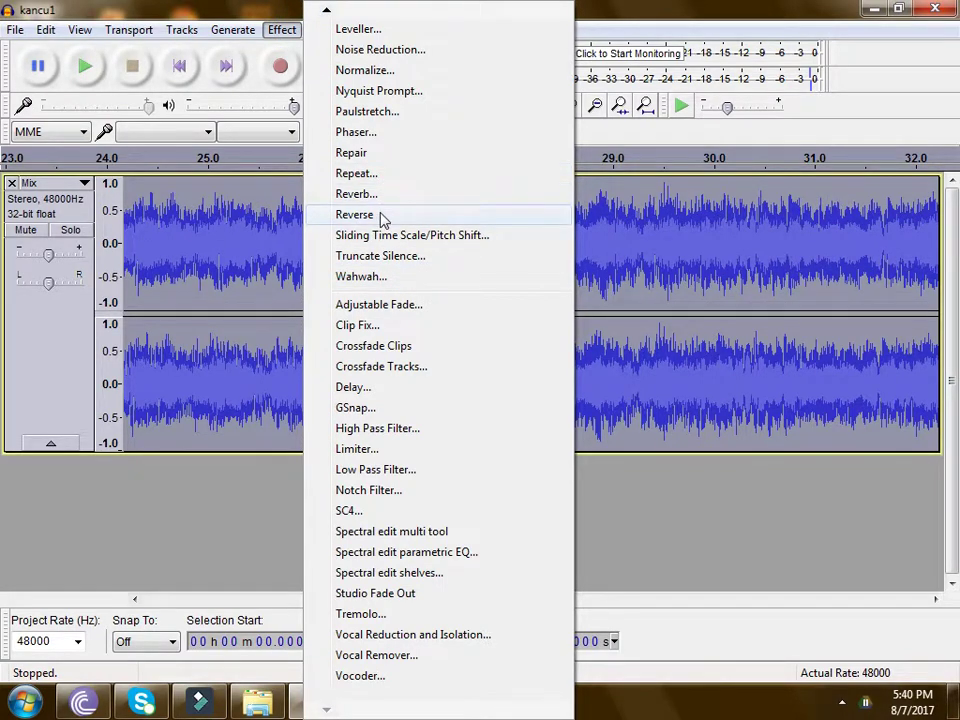
click(380, 215)
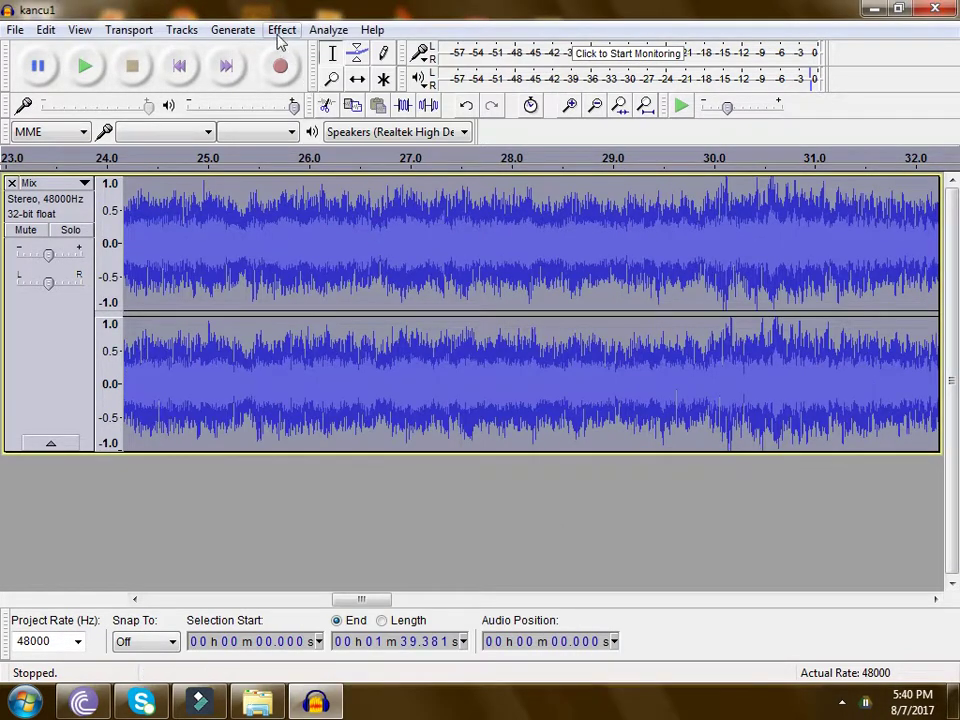
click(281, 30)
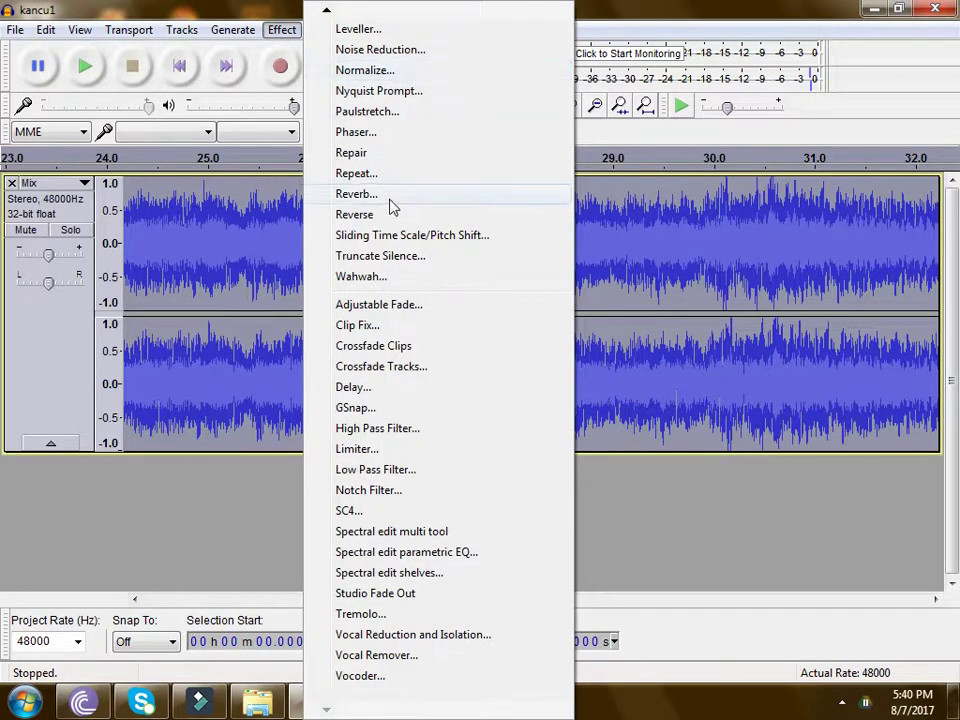
click(360, 194)
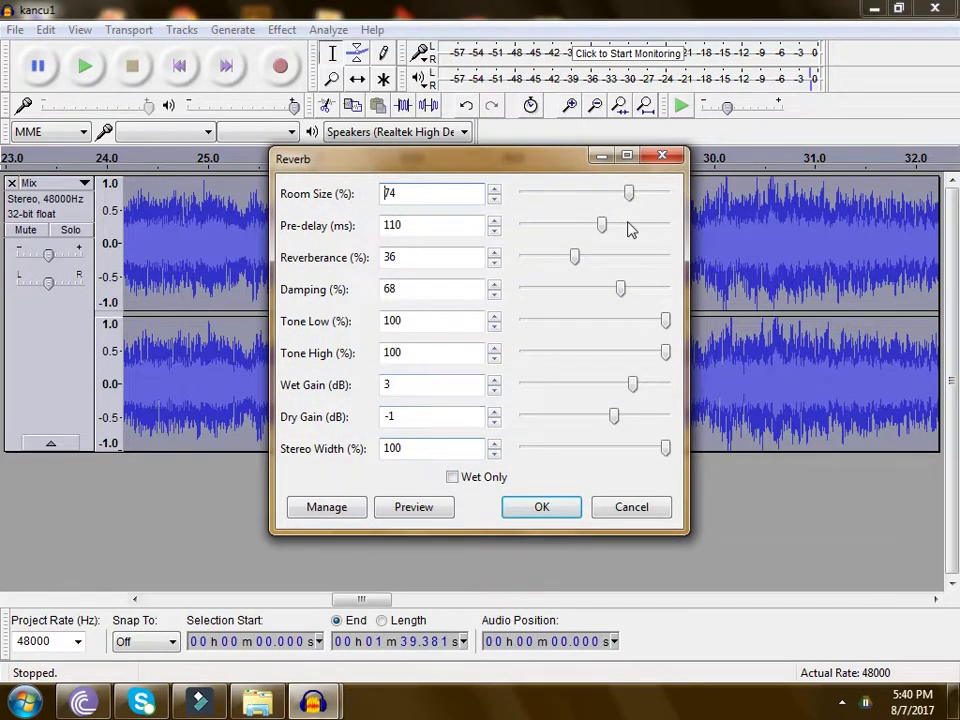
drag(626, 196, 528, 195)
drag(603, 226, 546, 225)
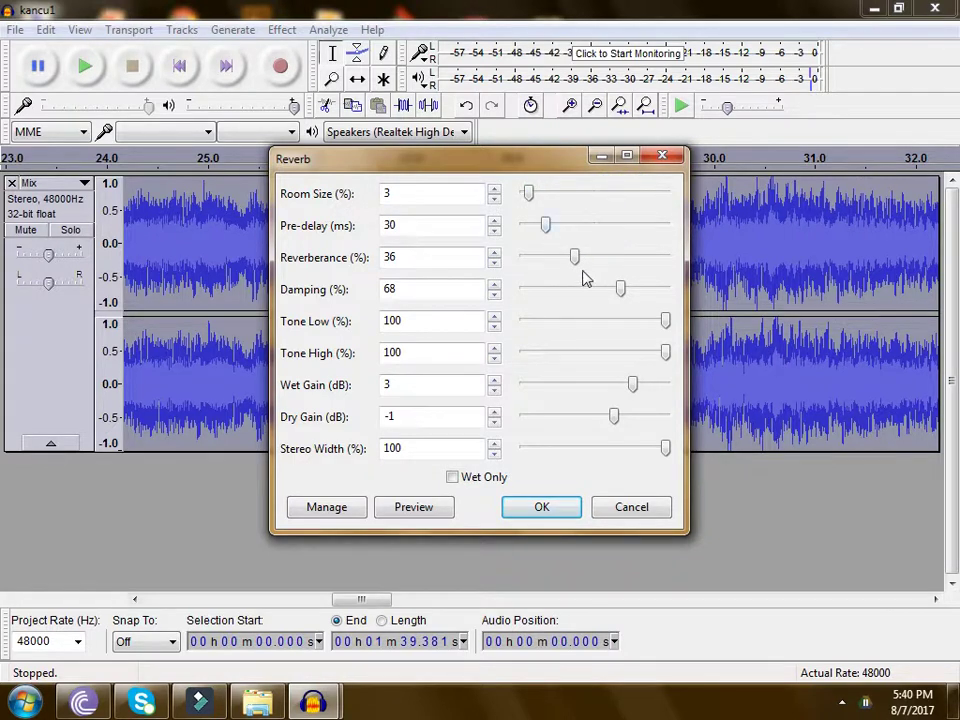
drag(577, 262, 529, 259)
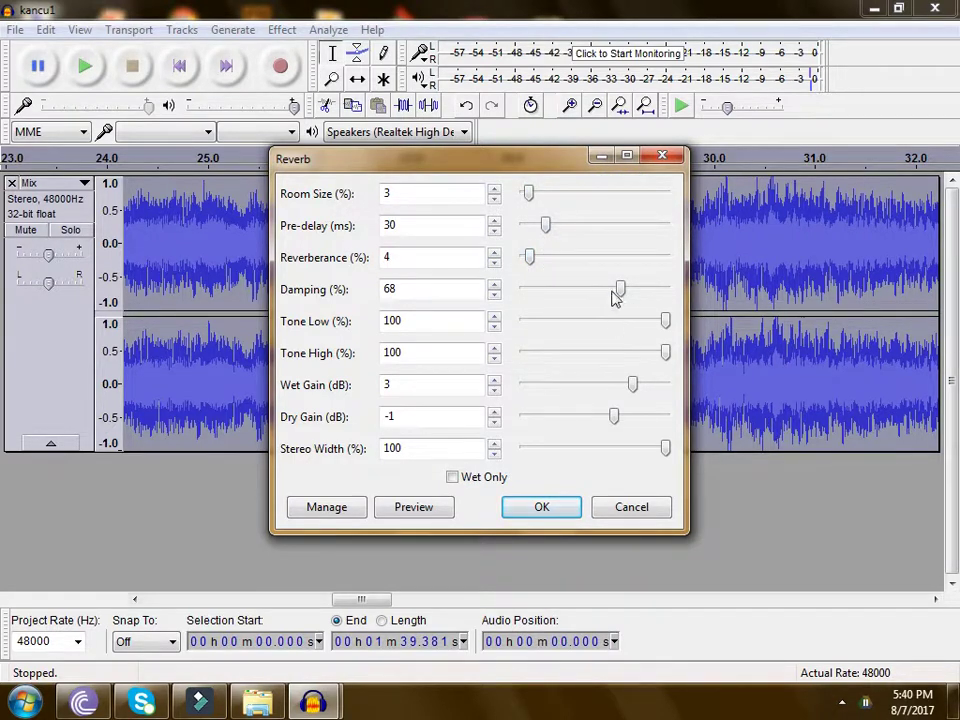
drag(613, 290, 535, 290)
click(551, 507)
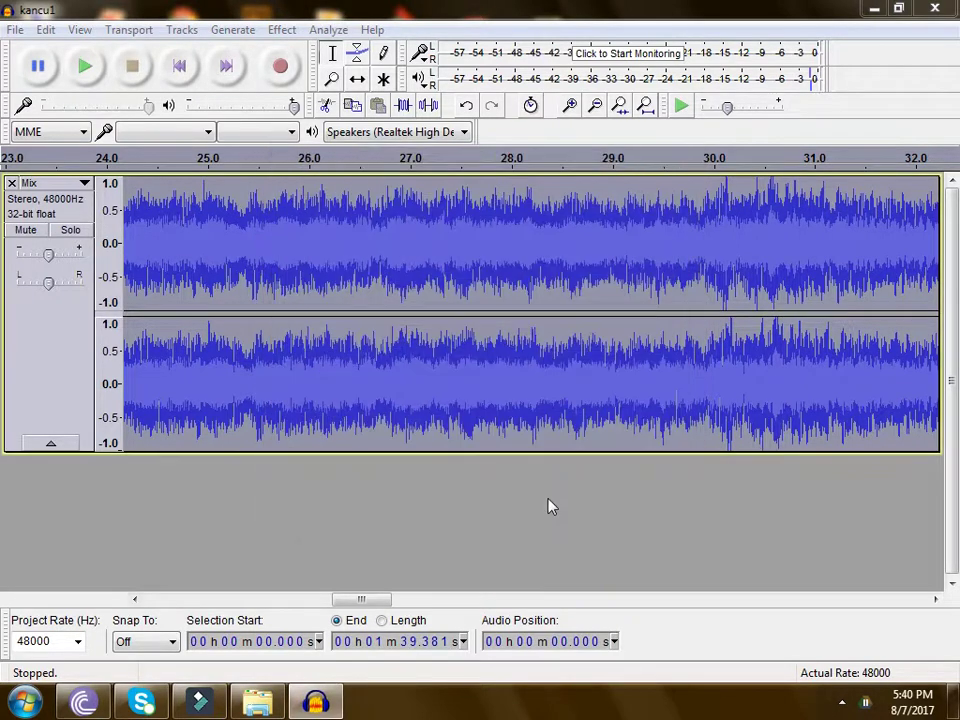
Reverse the whole mix again to restore its forward direction and play it from the start
click(285, 29)
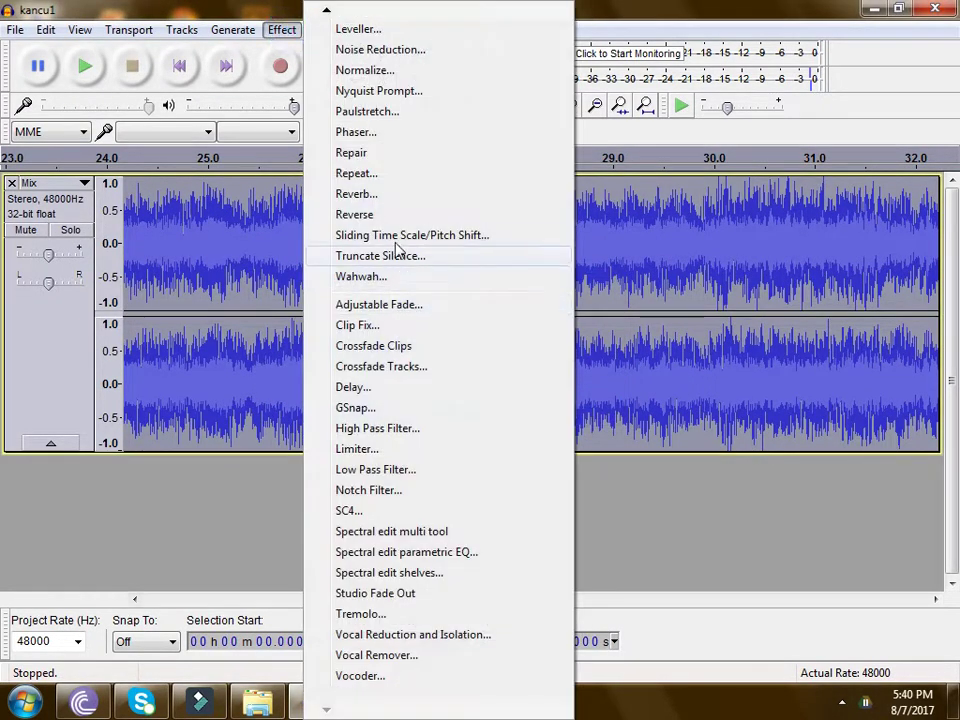
click(383, 216)
key(space)
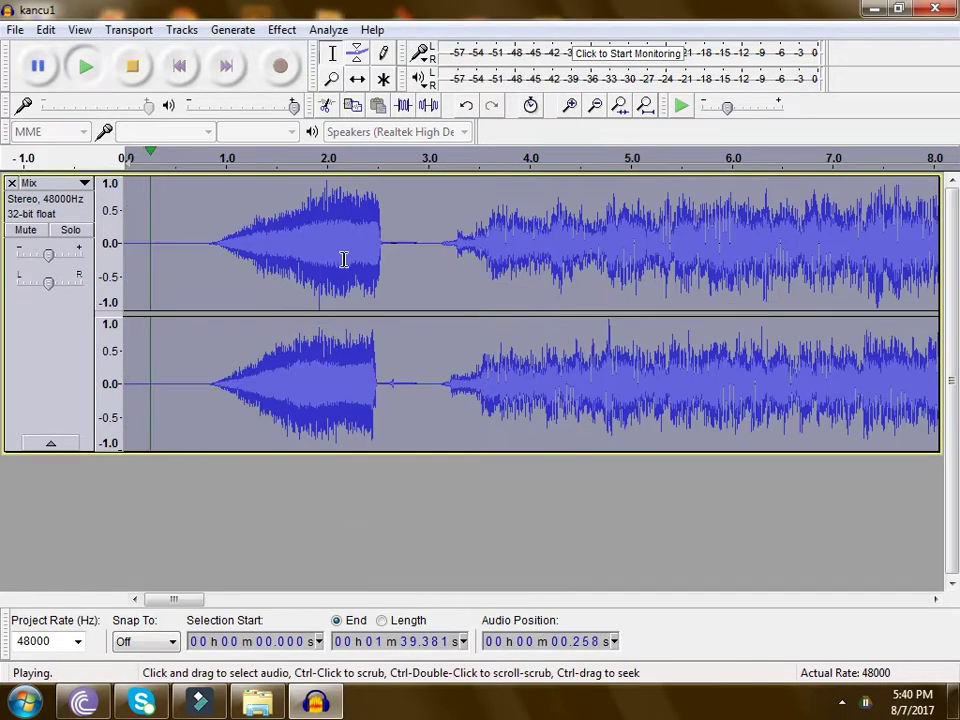
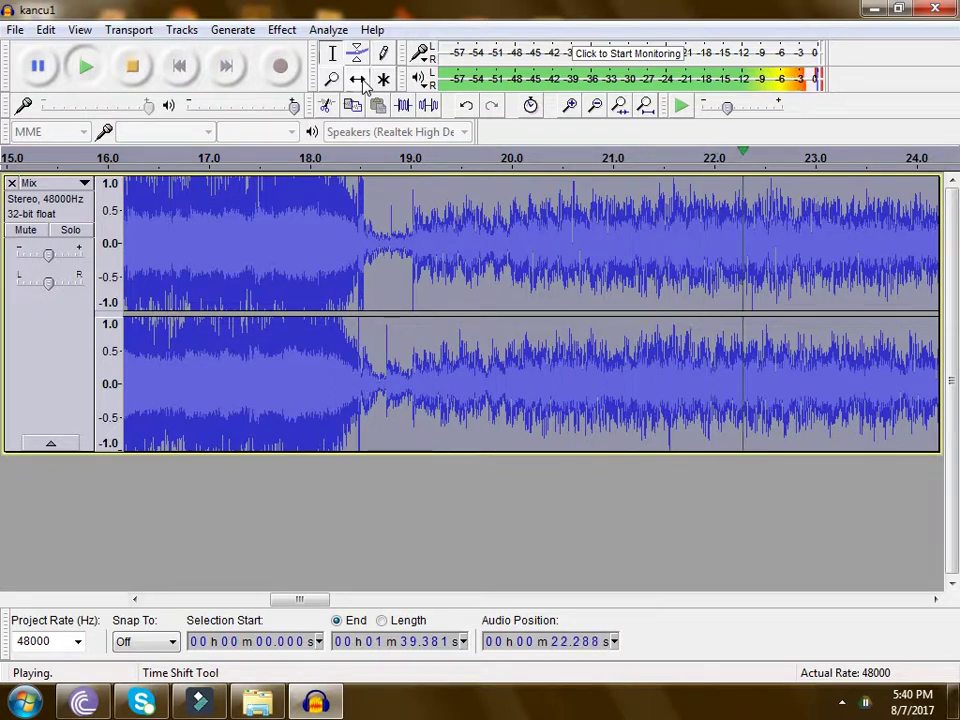
click(136, 70)
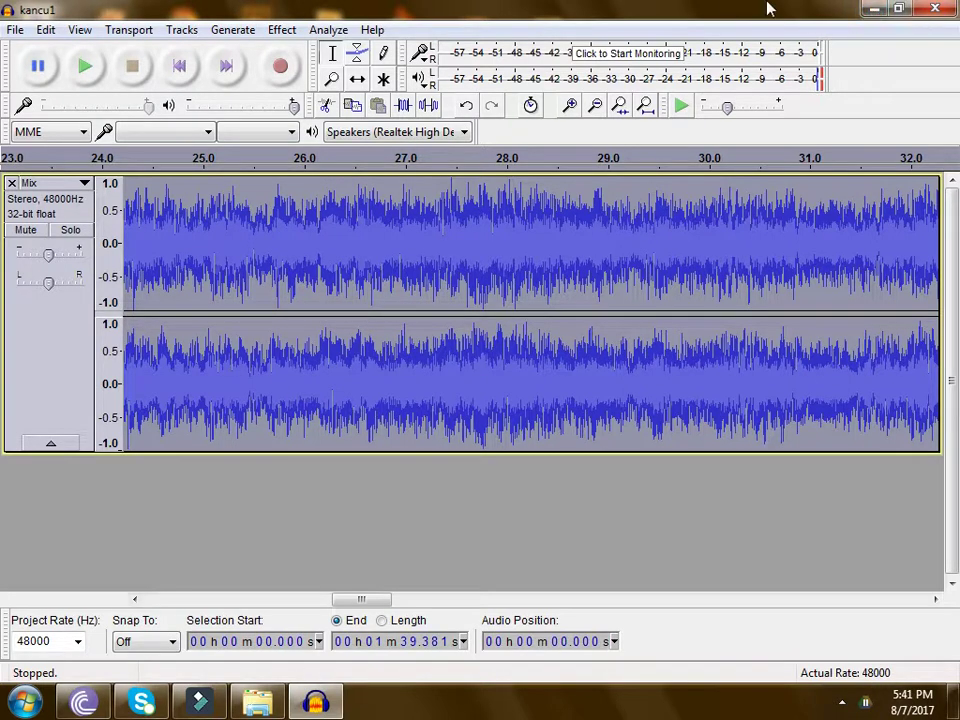
Switch to the desktop and launch CyberLink WaveEditor 2, dismissing its startup error dialogs and promotional pop-up
click(872, 8)
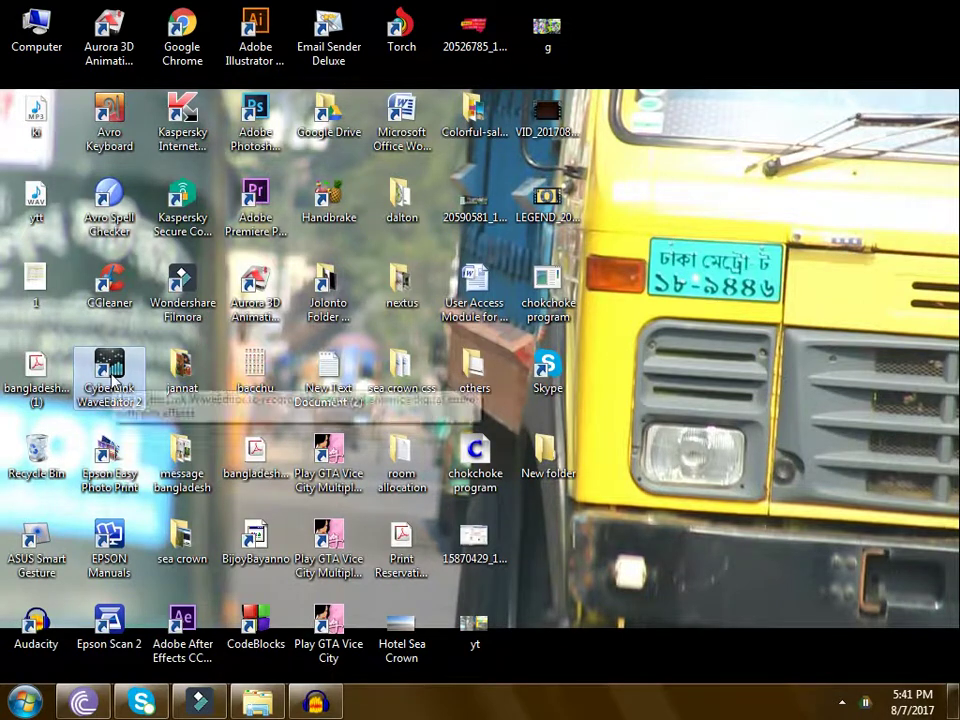
double_click(116, 377)
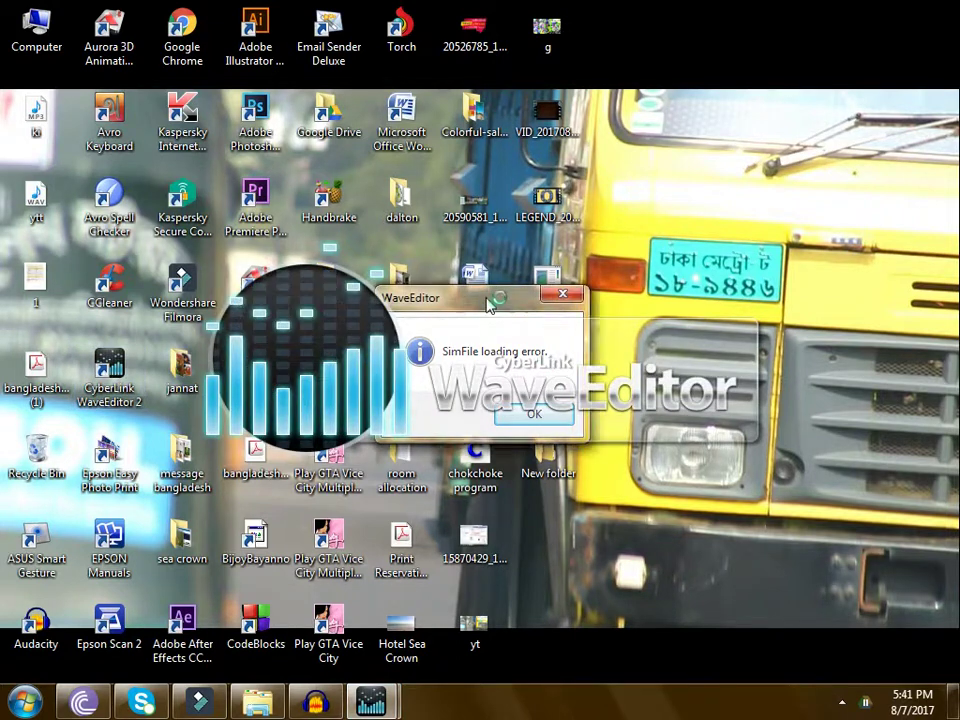
drag(497, 302, 582, 310)
click(656, 313)
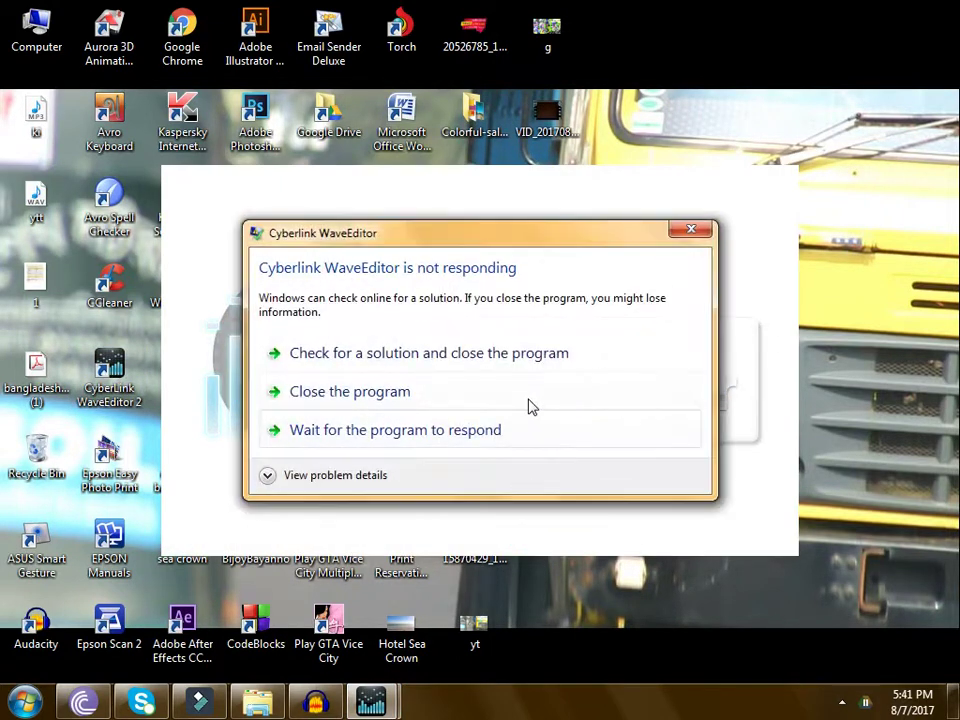
click(422, 392)
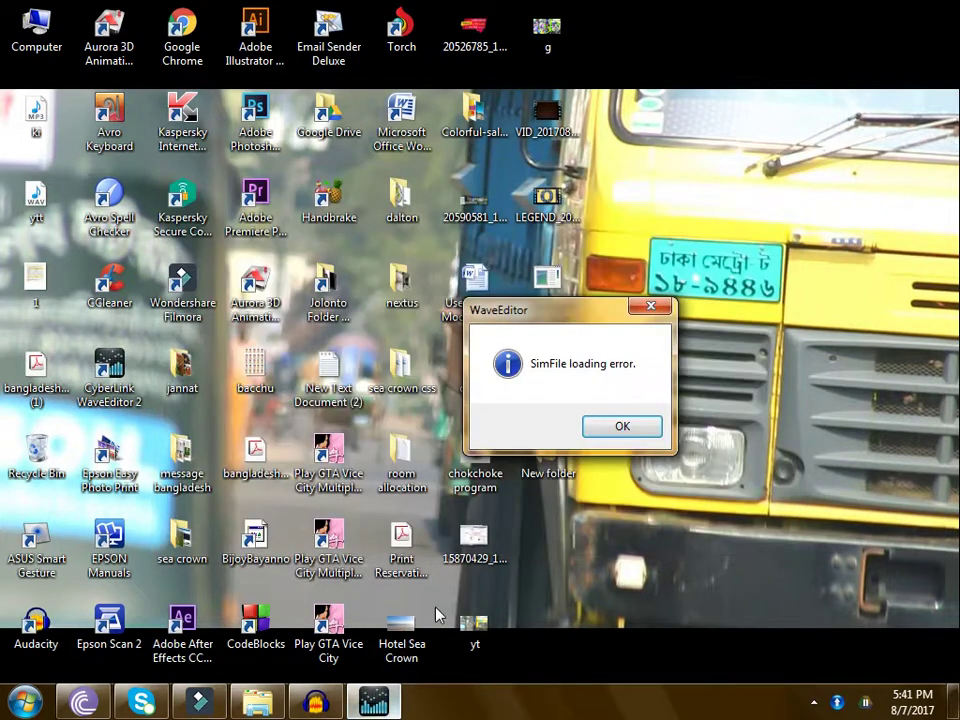
click(658, 315)
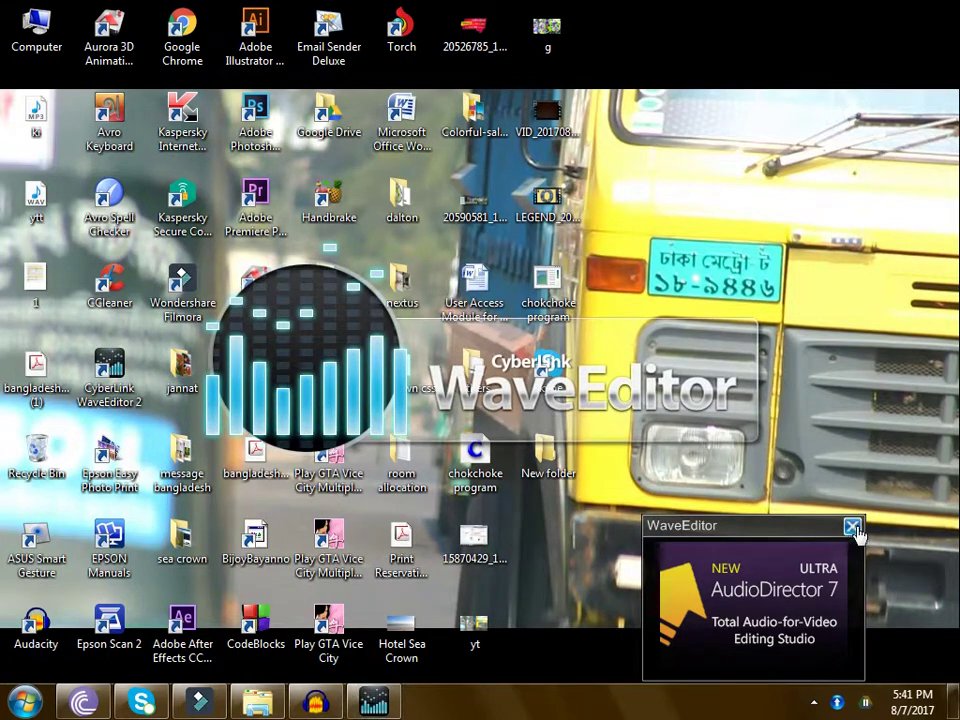
click(851, 527)
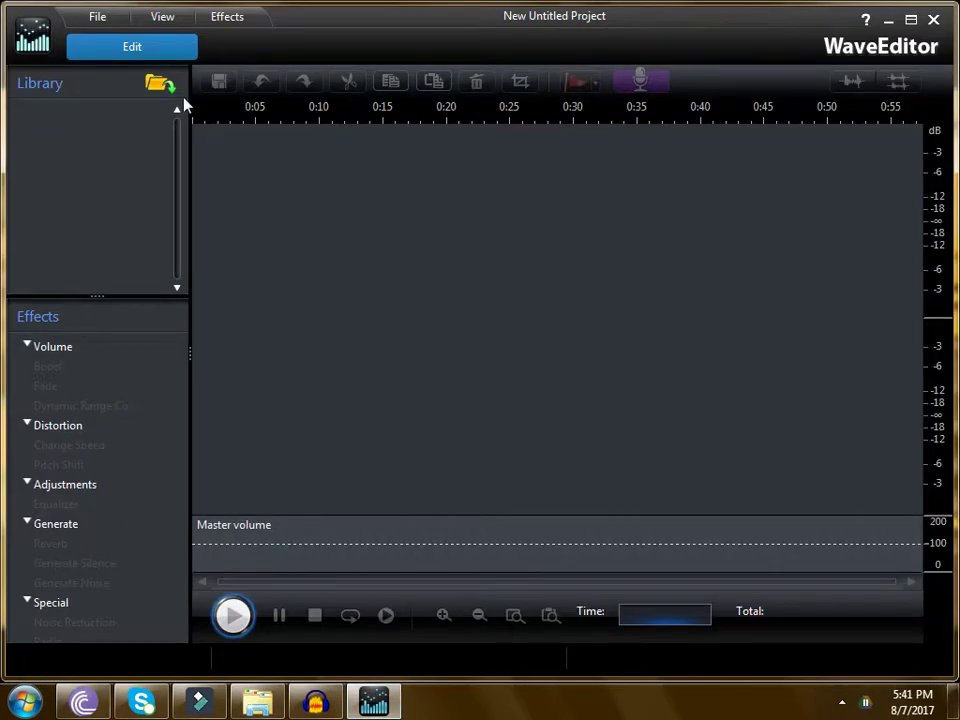
Try to import the kancu1 audio file from the Music library into the WaveEditor library
click(157, 82)
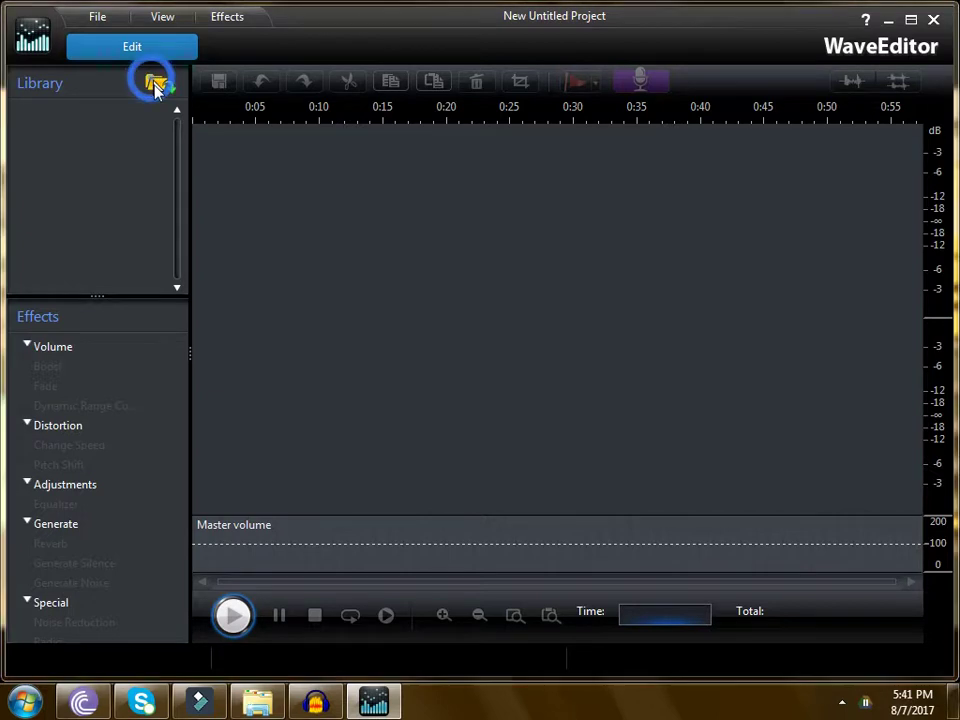
drag(510, 160, 525, 339)
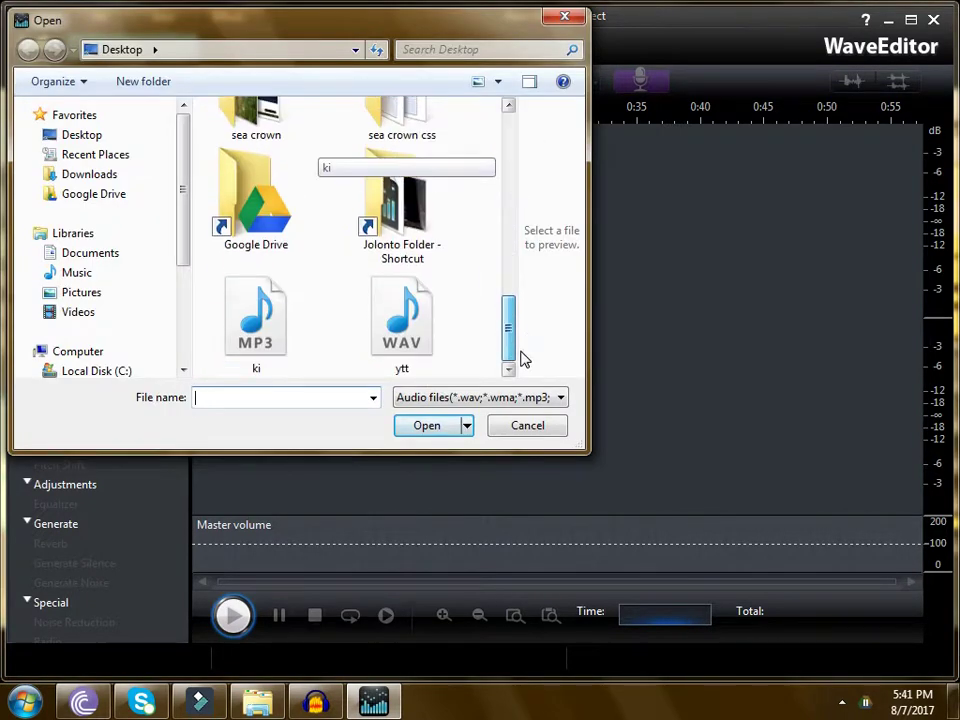
click(116, 273)
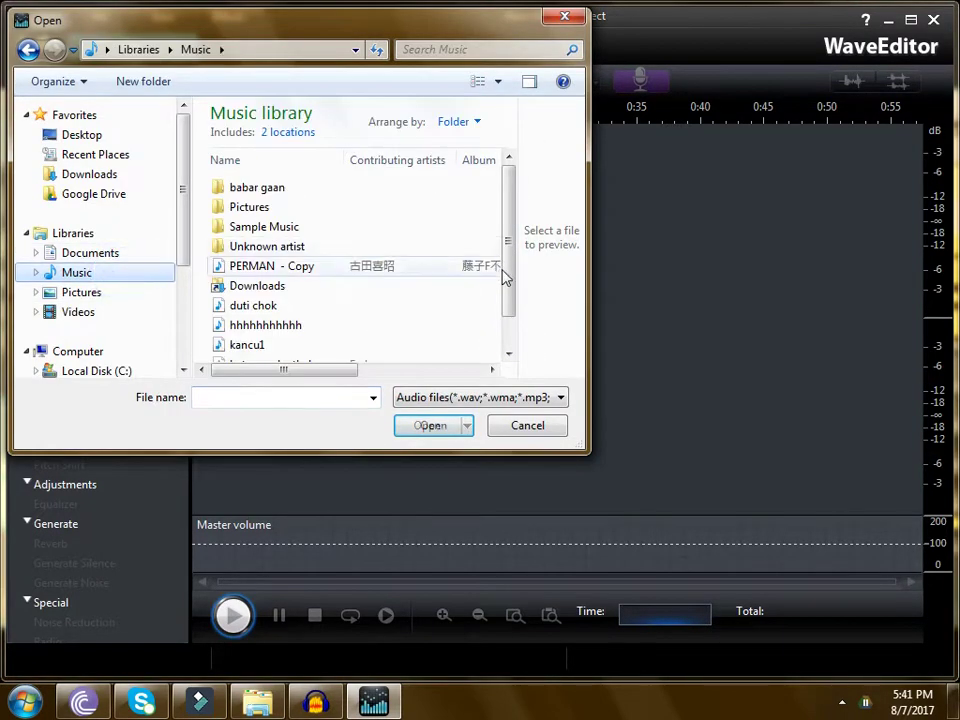
scroll(265, 312, down, 1)
click(265, 312)
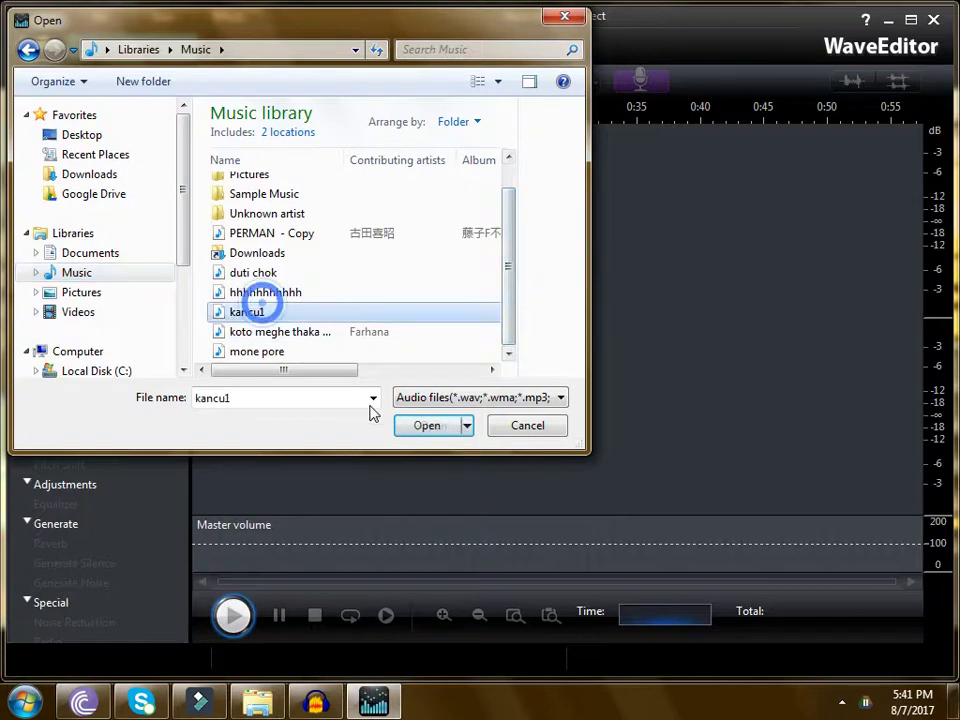
click(418, 430)
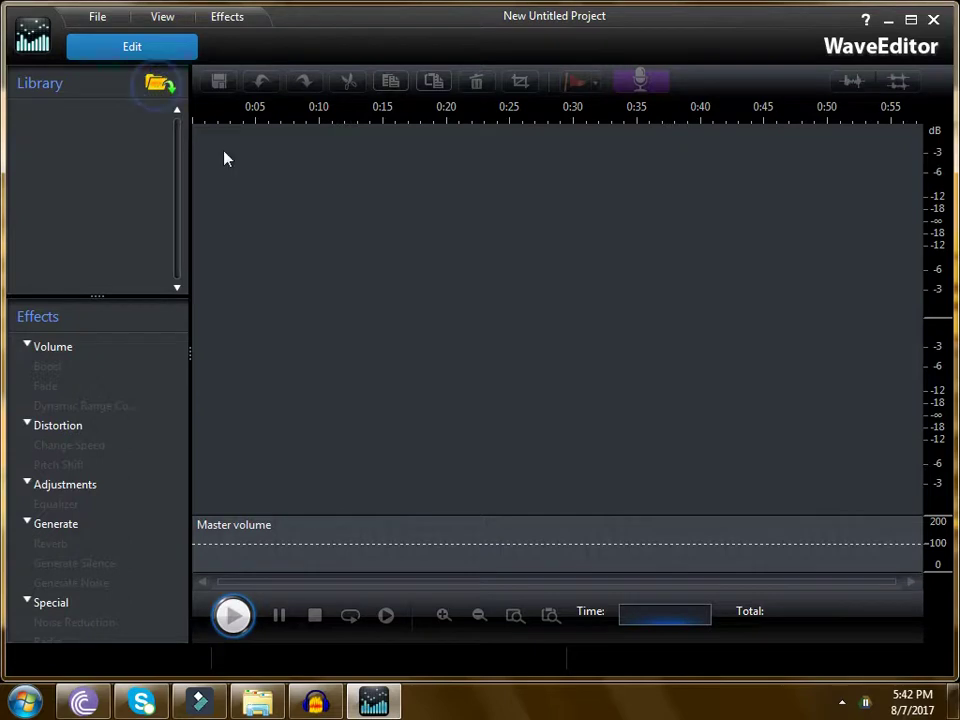
Close the CyberLink WaveEditor program
right_click(370, 706)
click(402, 665)
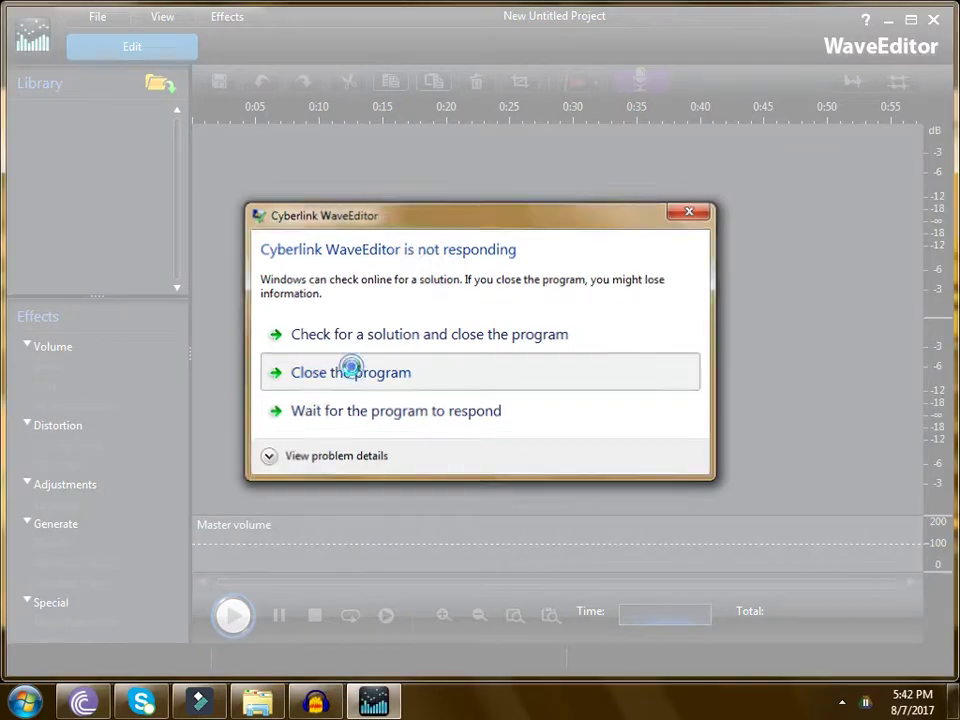
Force the unresponsive WaveEditor to close and relaunch CyberLink WaveEditor 2 from the desktop
click(345, 370)
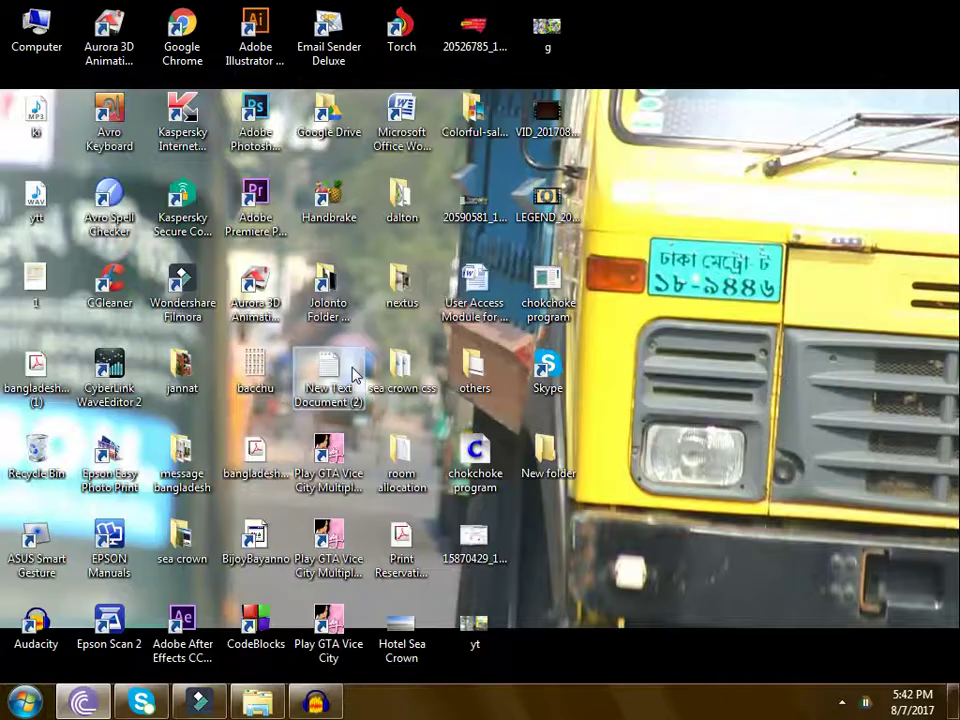
double_click(105, 385)
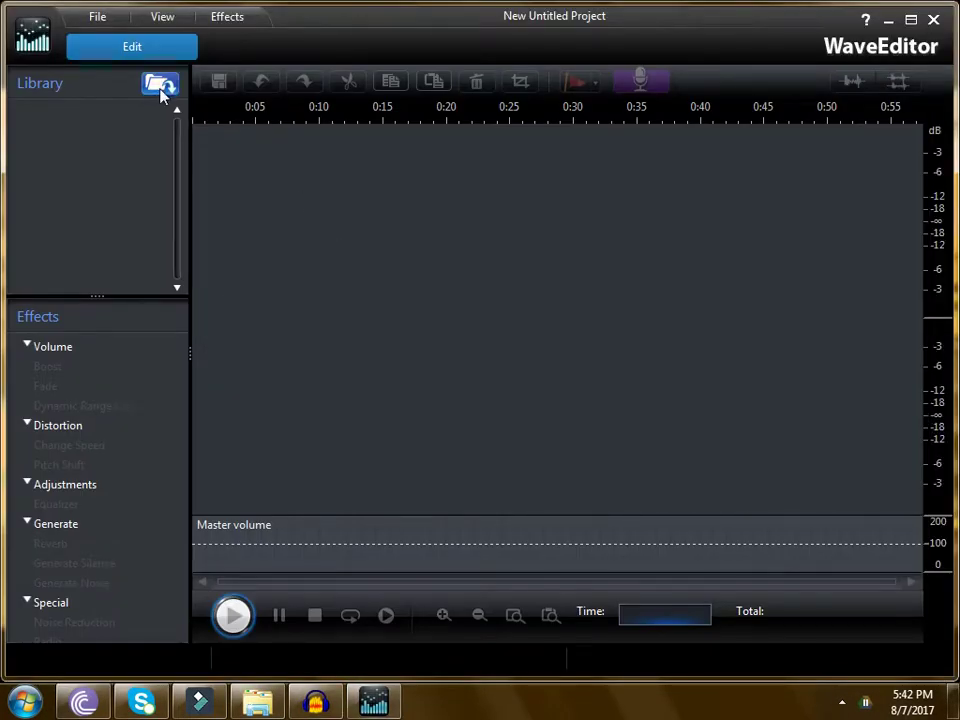
Import the kancu1 audio file from the Music library into the WaveEditor library
click(160, 86)
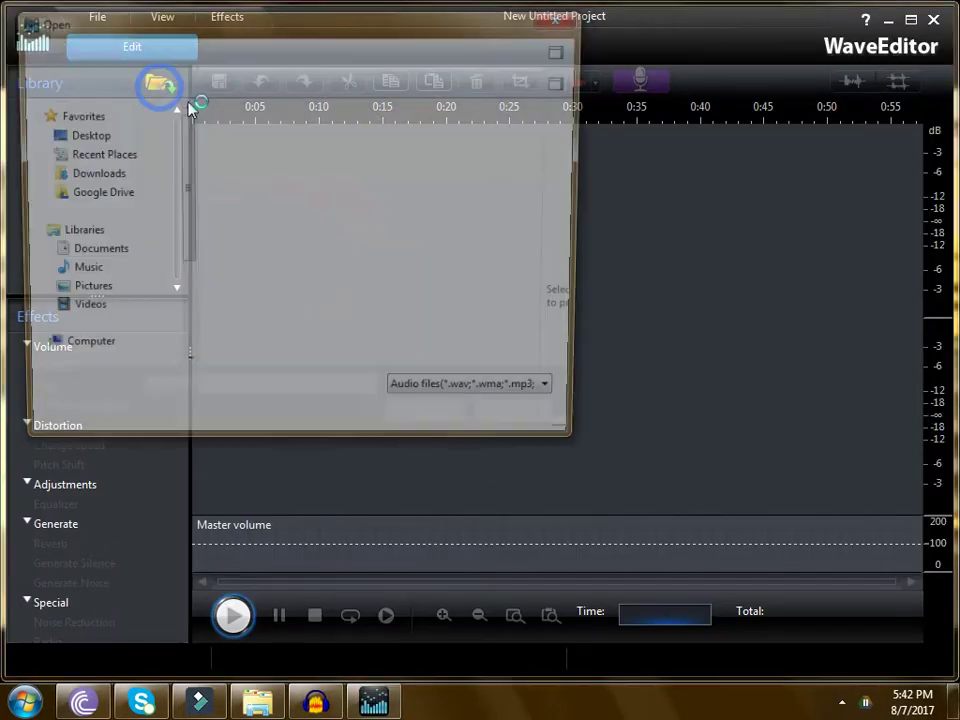
click(109, 272)
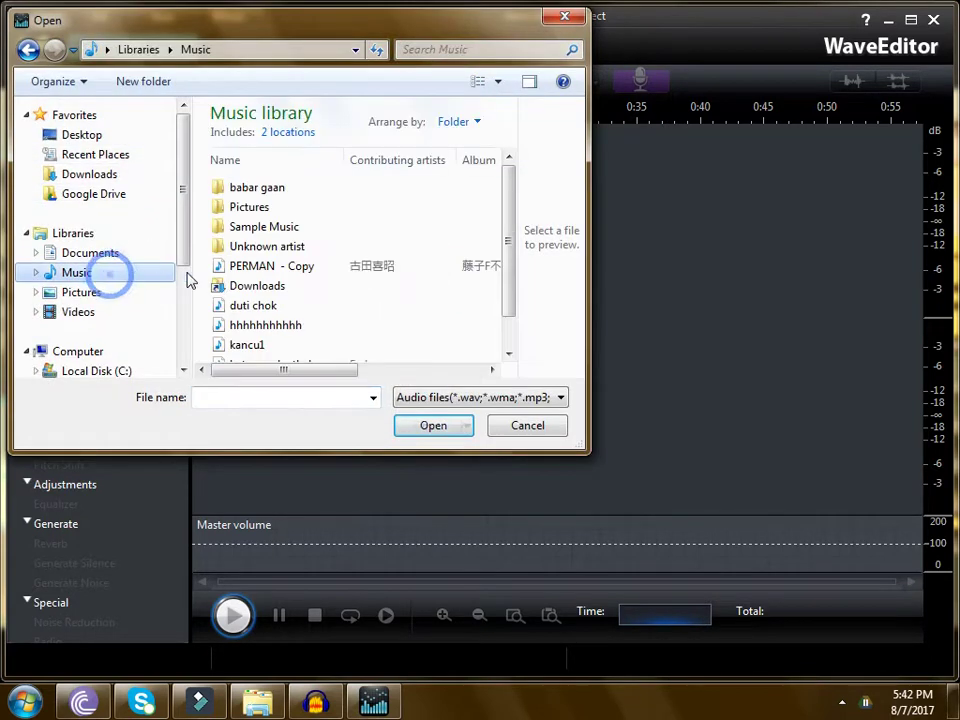
scroll(469, 313, down, 1)
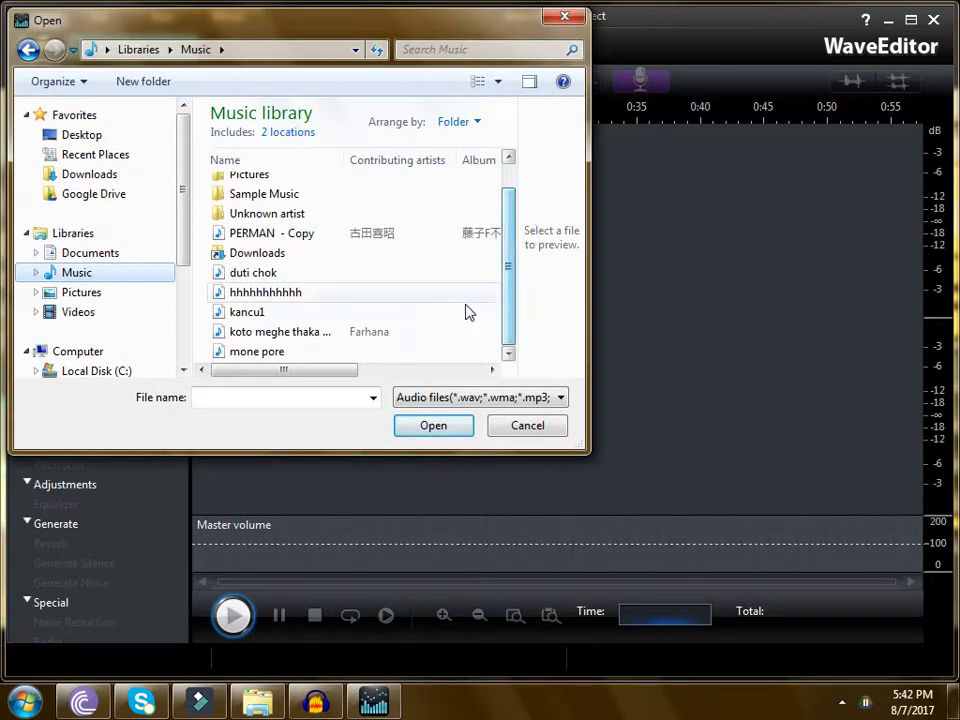
click(293, 315)
click(420, 426)
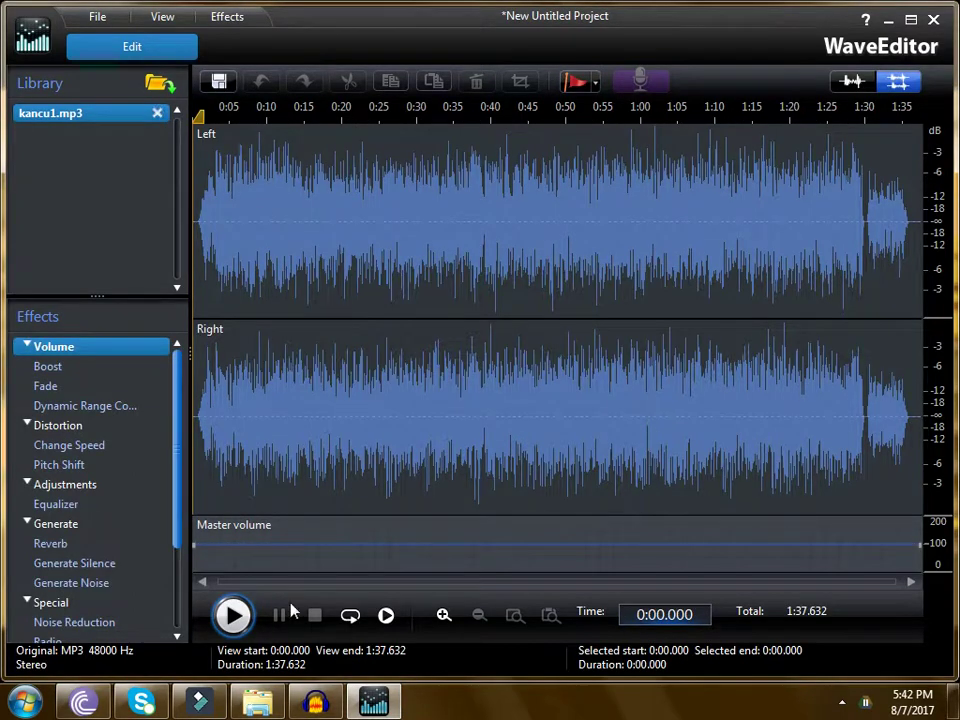
Play the first few seconds of kancu1.mp3, pause, and select the waveform from 0:00 to about 1:35.9
click(233, 615)
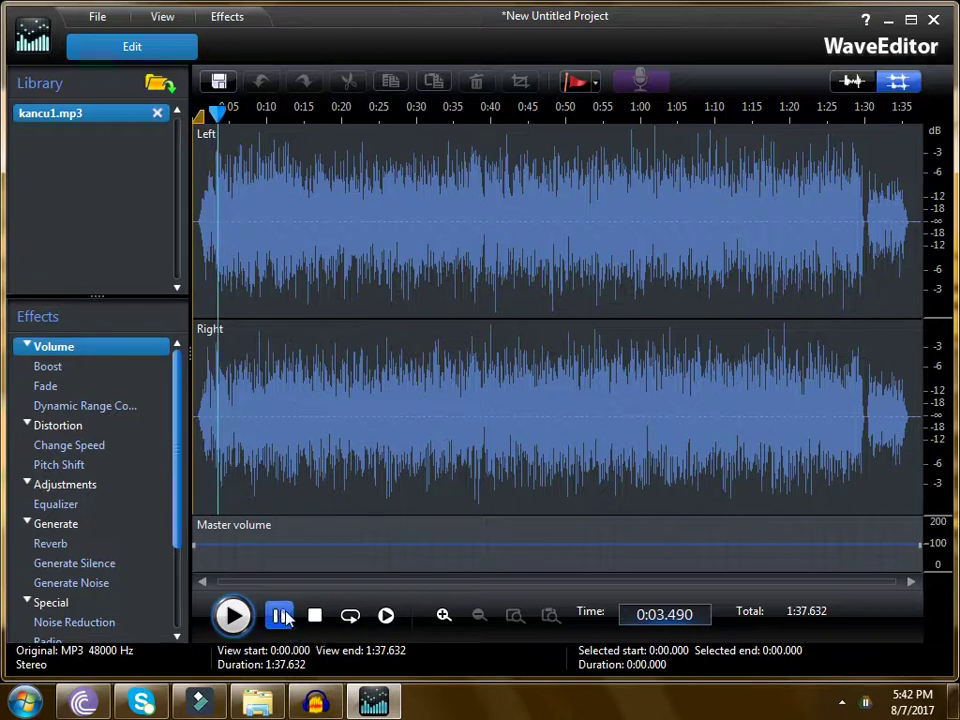
click(283, 616)
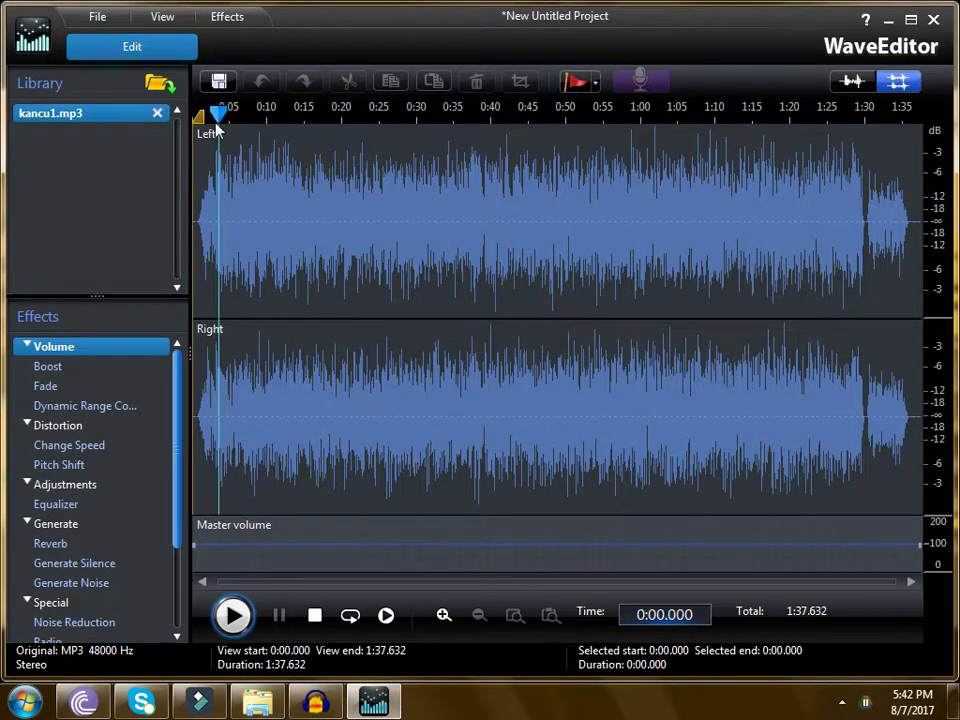
drag(218, 128, 919, 180)
click(911, 197)
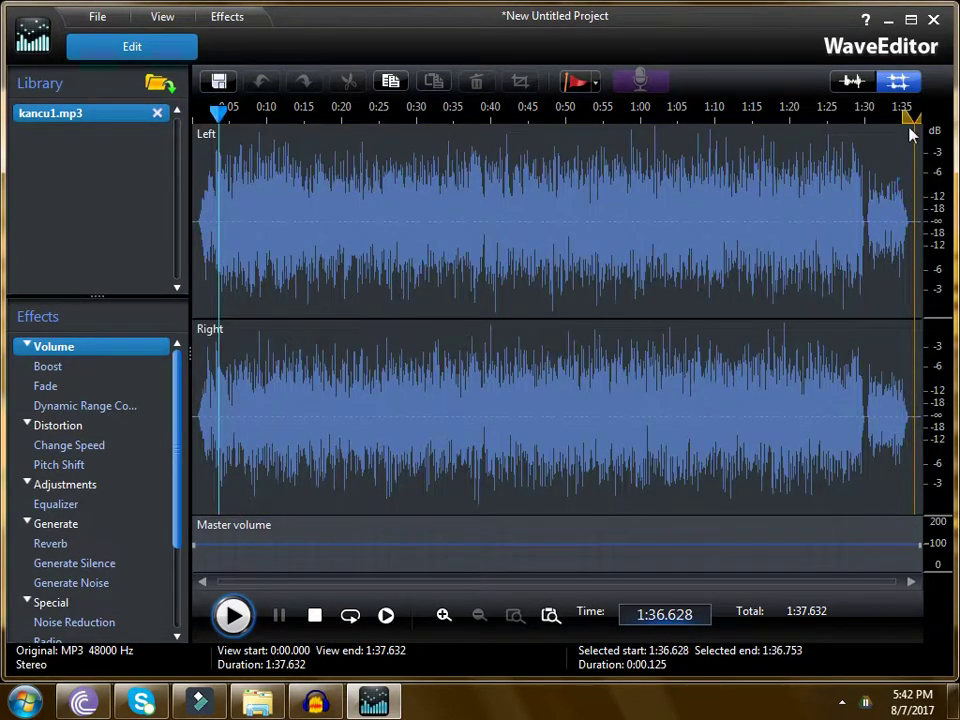
drag(911, 135, 170, 183)
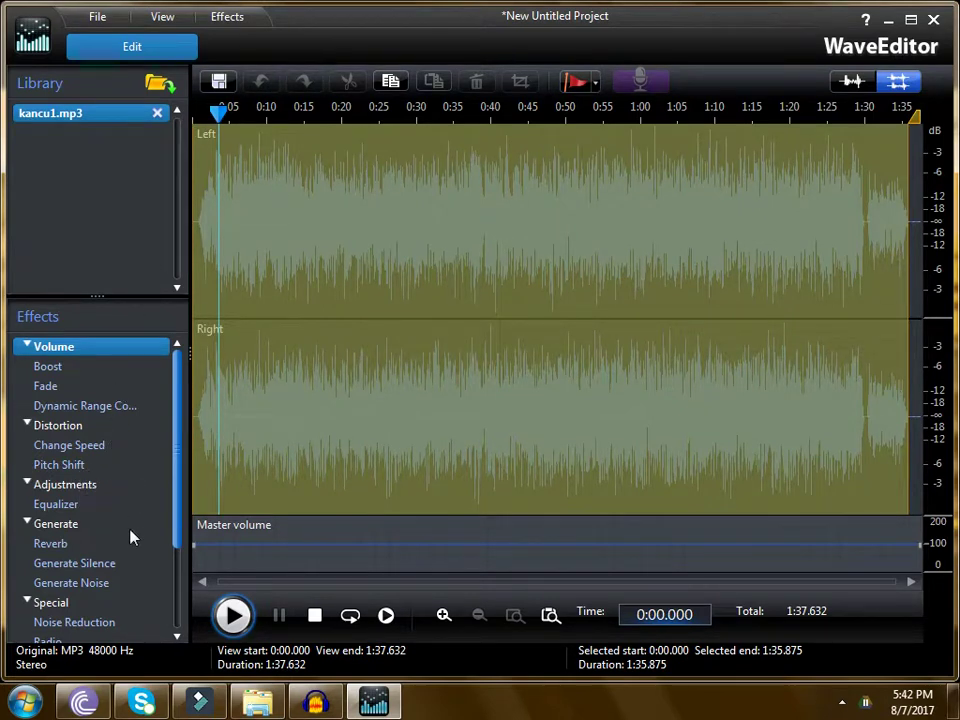
Open the Equalizer effect for the selected audio and briefly preview the sound with the Default preset
scroll(178, 505, down, 3)
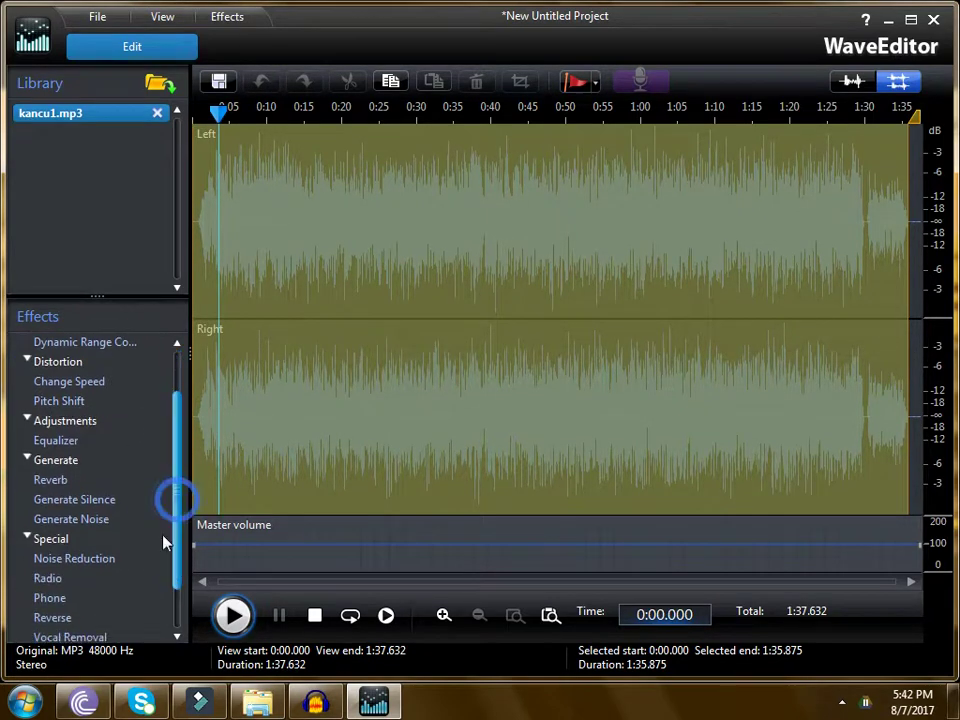
scroll(180, 536, up, 3)
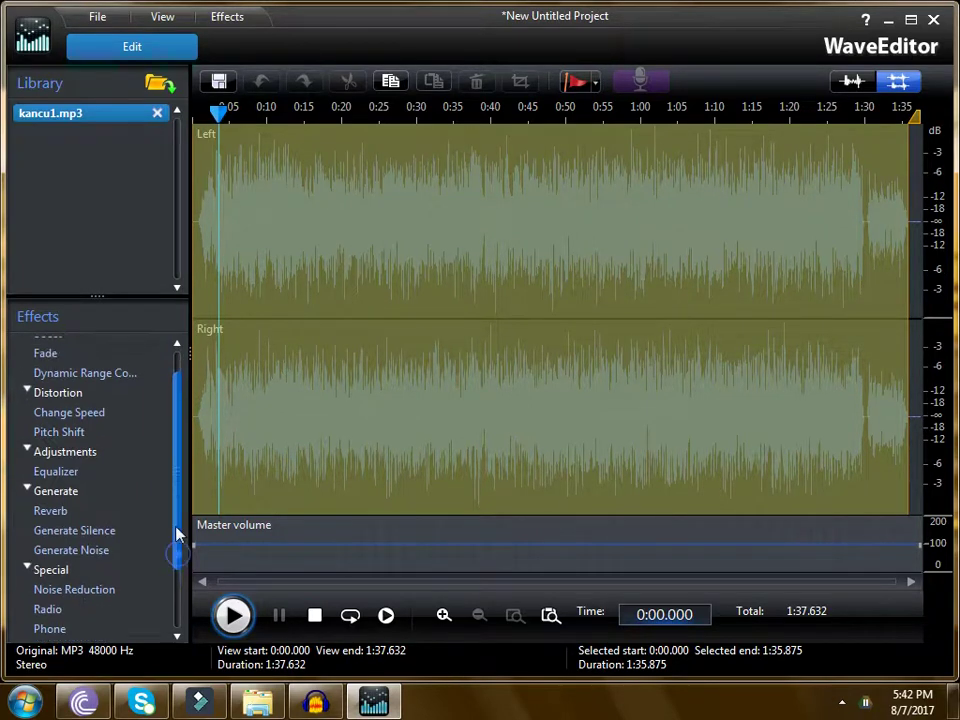
double_click(68, 509)
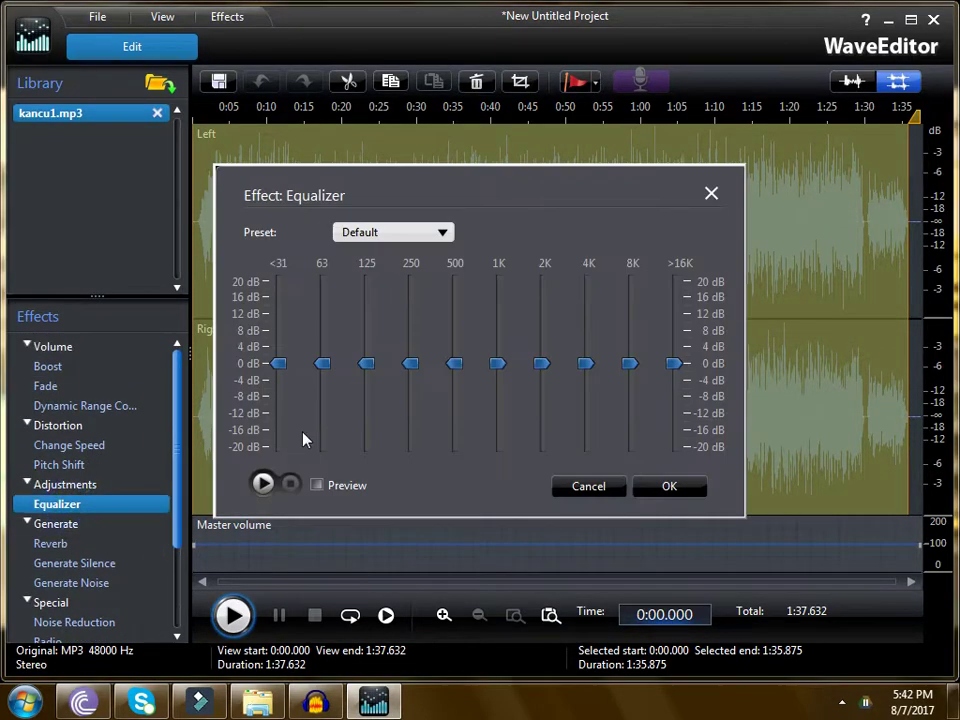
click(317, 485)
click(263, 484)
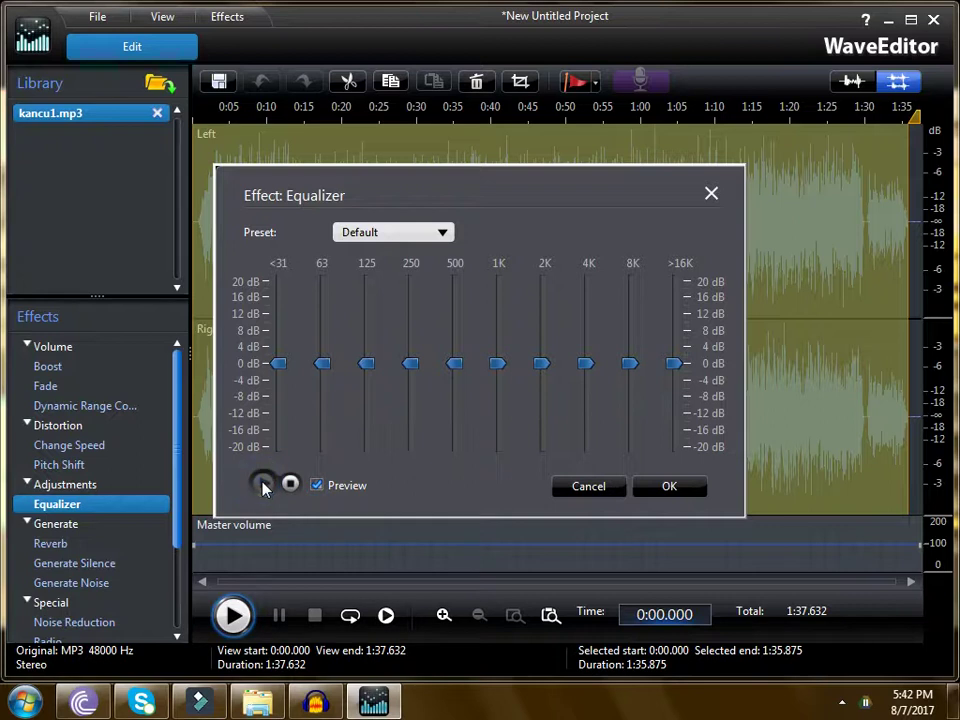
click(289, 483)
Lower the equalizer's <31, 63, 125, 250 and 500 bands to about -20 dB
click(410, 364)
drag(413, 372, 410, 440)
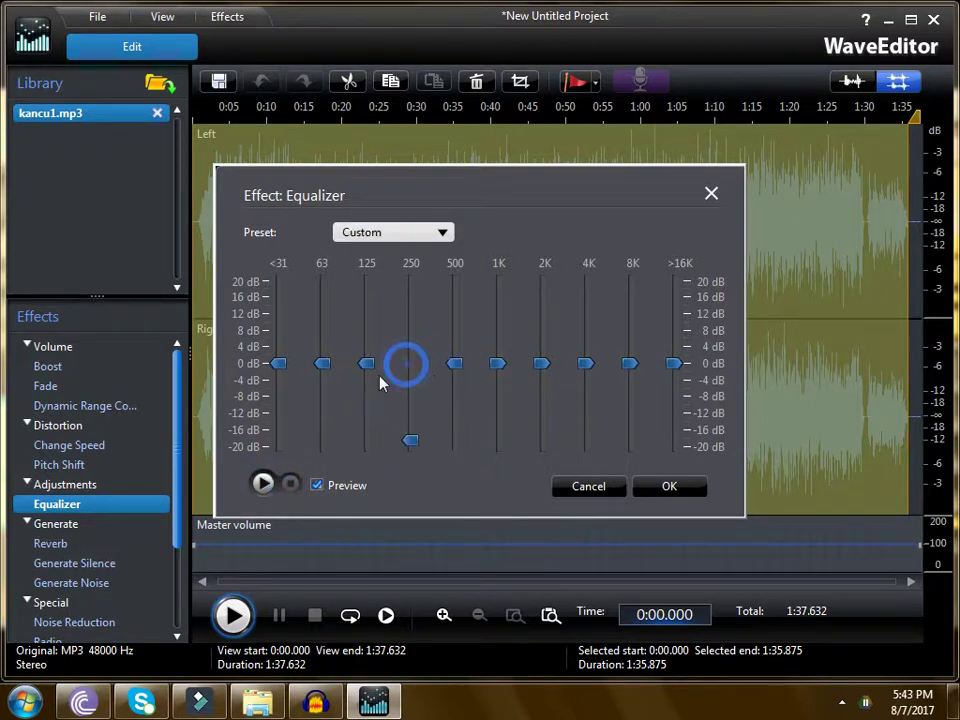
drag(367, 364, 373, 467)
drag(321, 400, 321, 447)
drag(278, 364, 278, 447)
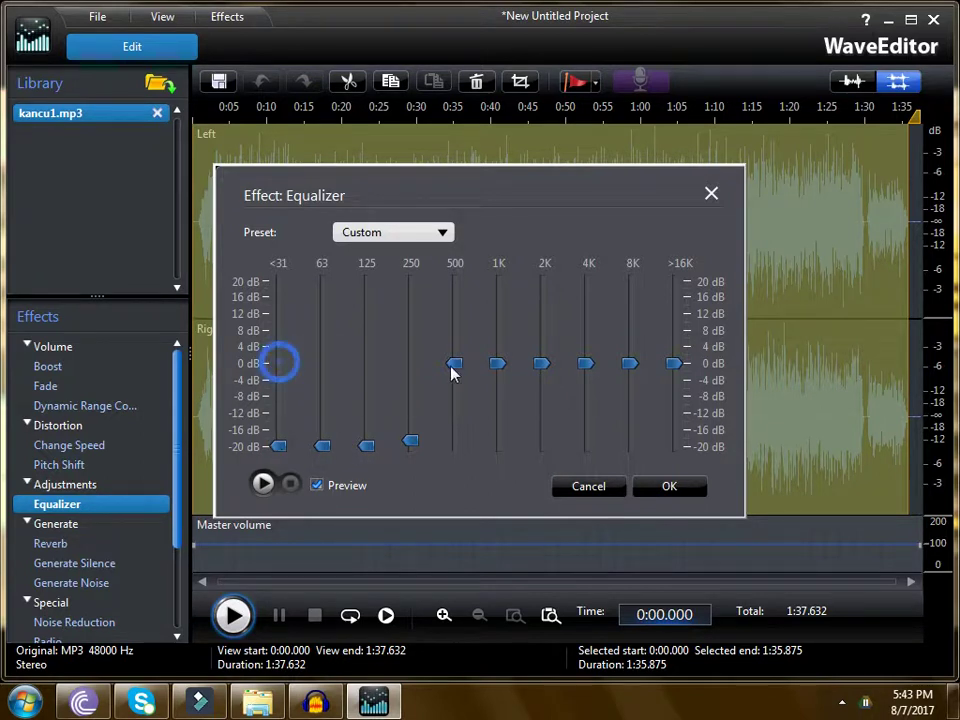
drag(454, 364, 414, 471)
Set the 1K, 2K and 4K bands to -20 dB and the 8K and >16K bands to 20 dB, preview, and apply the equalizer
click(496, 367)
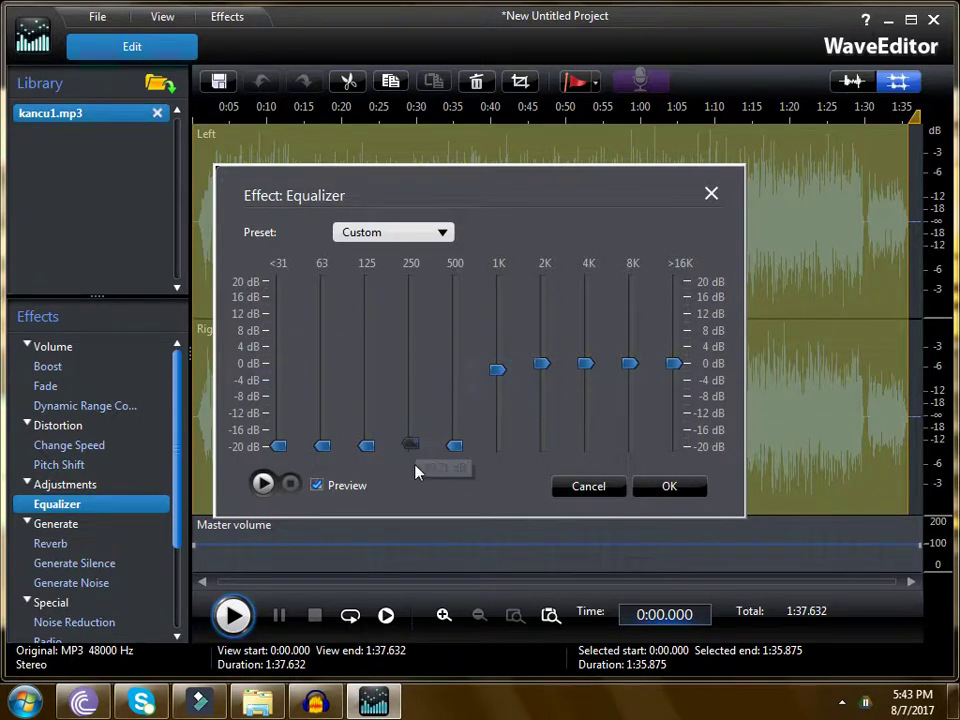
drag(495, 368, 499, 470)
drag(541, 364, 553, 480)
drag(586, 364, 586, 448)
drag(674, 364, 676, 268)
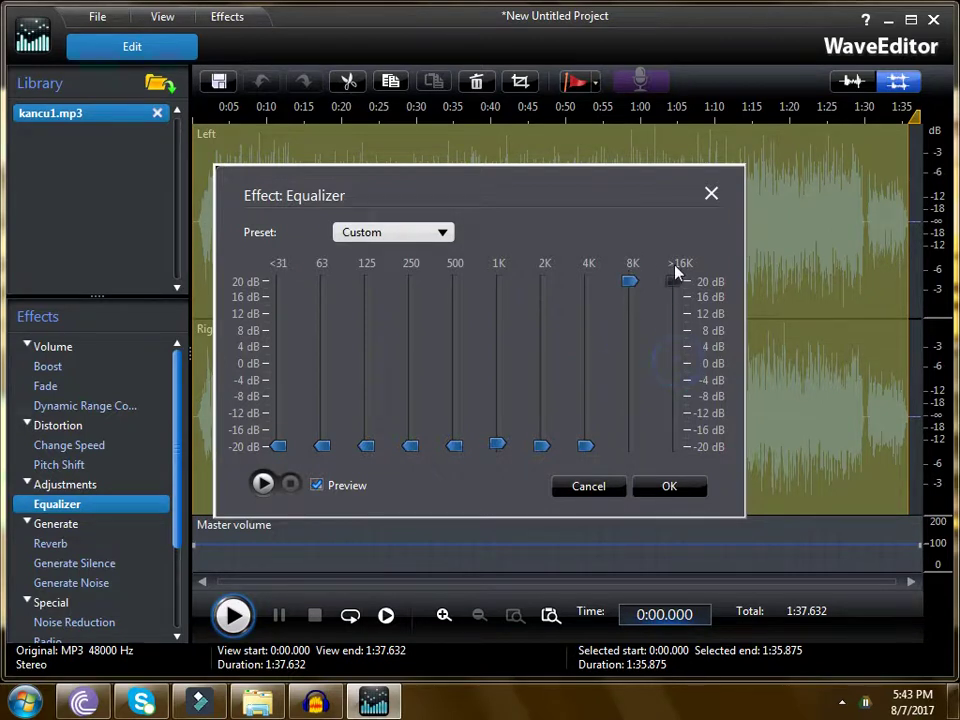
click(274, 491)
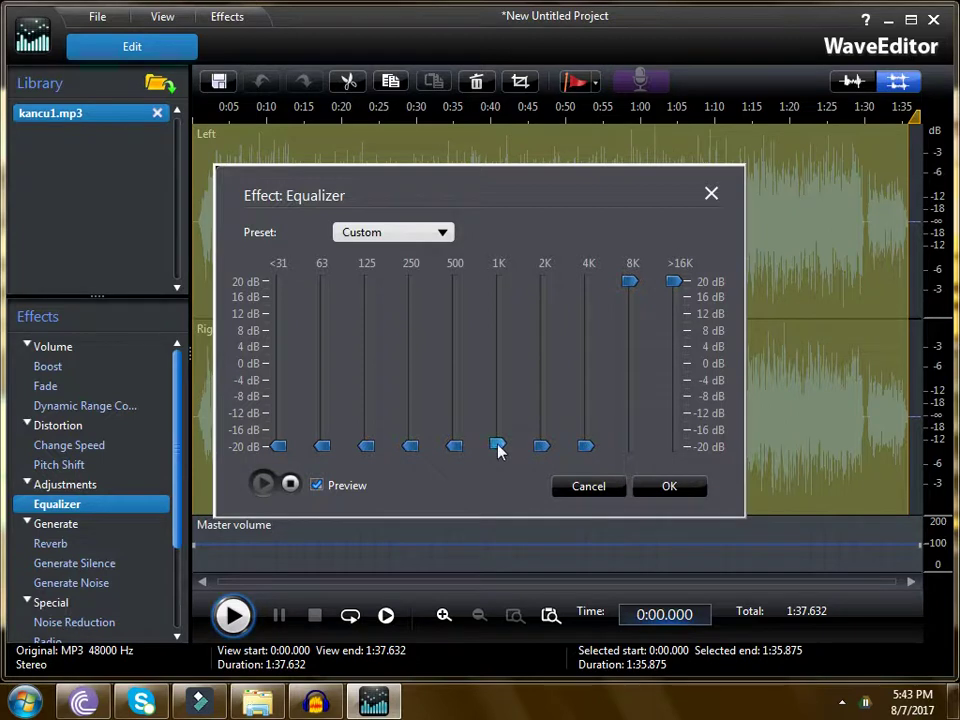
drag(498, 443, 498, 450)
click(667, 486)
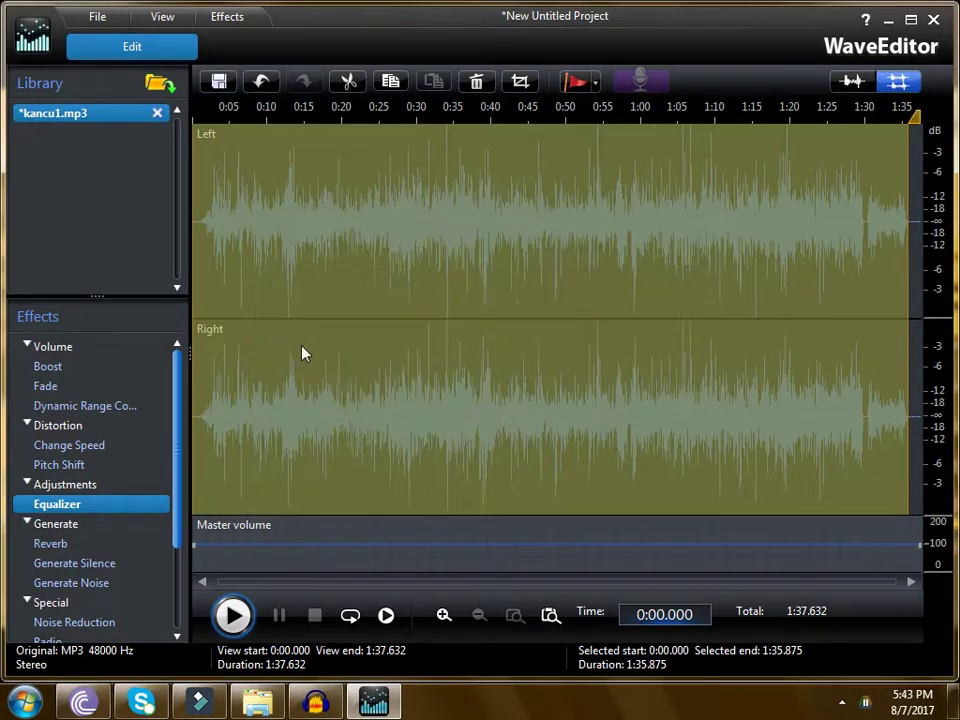
Start a second Equalizer pass with 250 at about 11 dB, 500 at about 8 dB, and <31, 63 and 125 at -20 dB
double_click(58, 504)
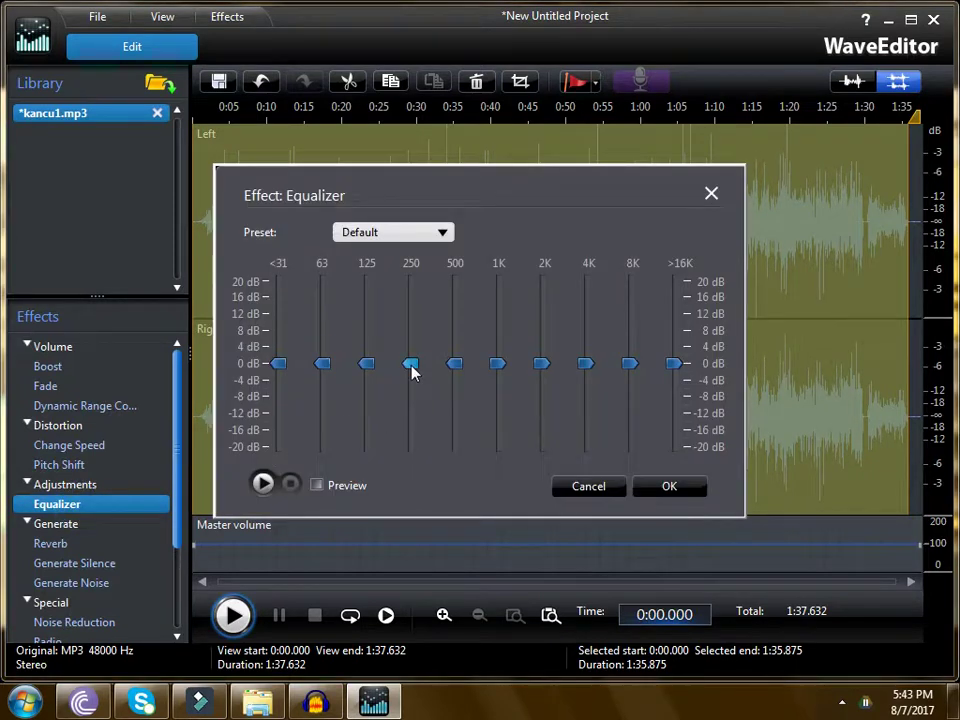
drag(411, 364, 414, 318)
drag(452, 363, 454, 330)
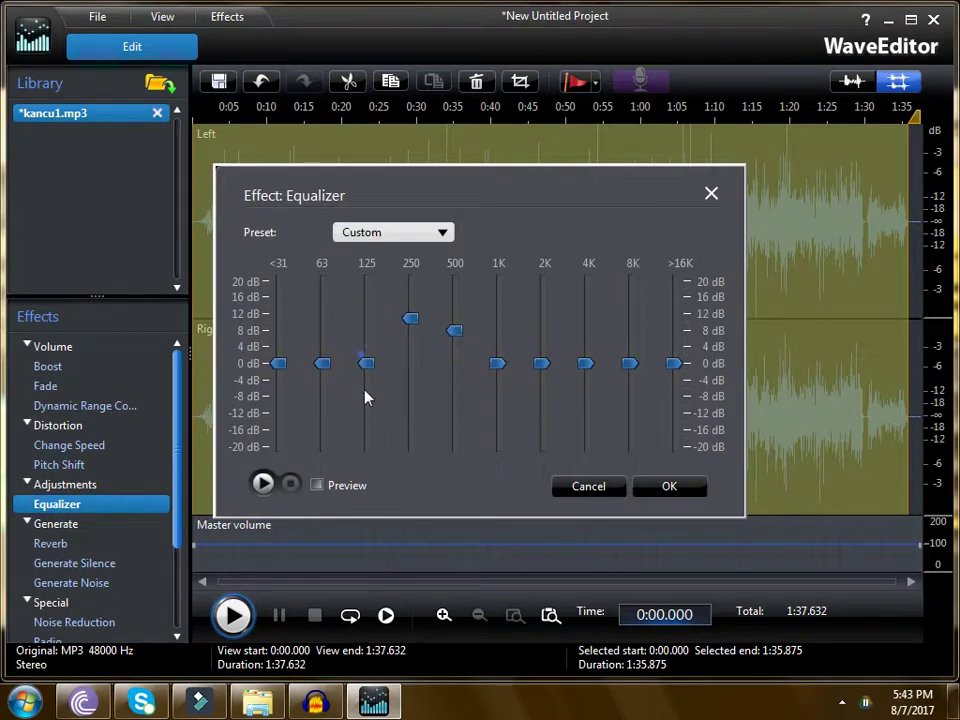
drag(366, 363, 372, 476)
drag(321, 363, 322, 446)
drag(278, 363, 279, 446)
Set 1K to about -12 dB, 2K to -5 dB, 4K to -20 dB, and 8K and >16K to about 11 dB, and preview the result
drag(497, 363, 498, 414)
drag(540, 363, 541, 321)
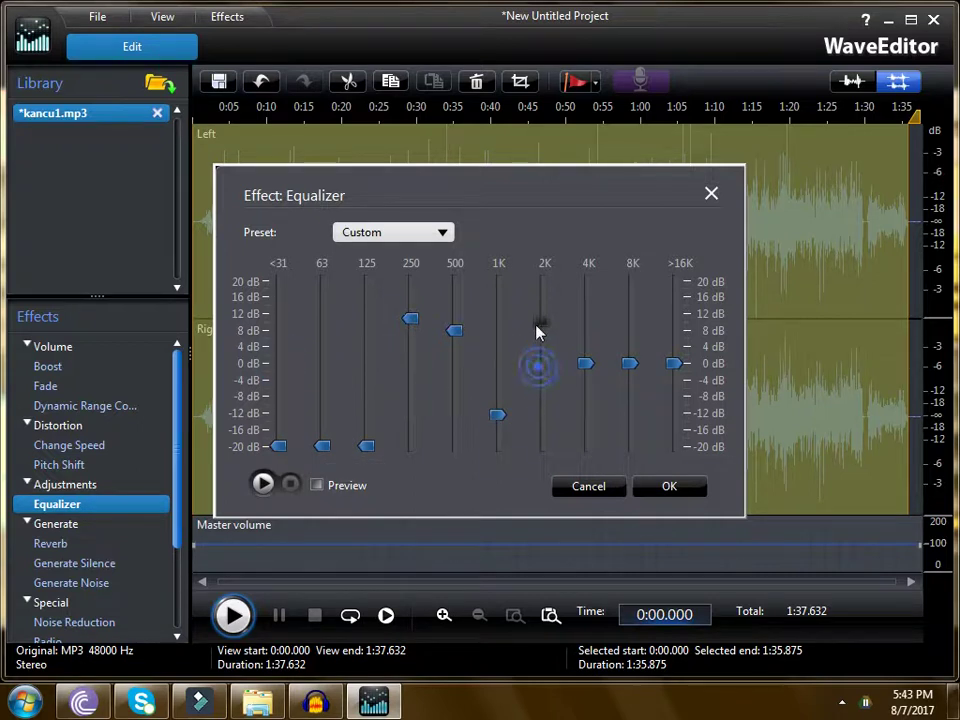
drag(585, 363, 586, 446)
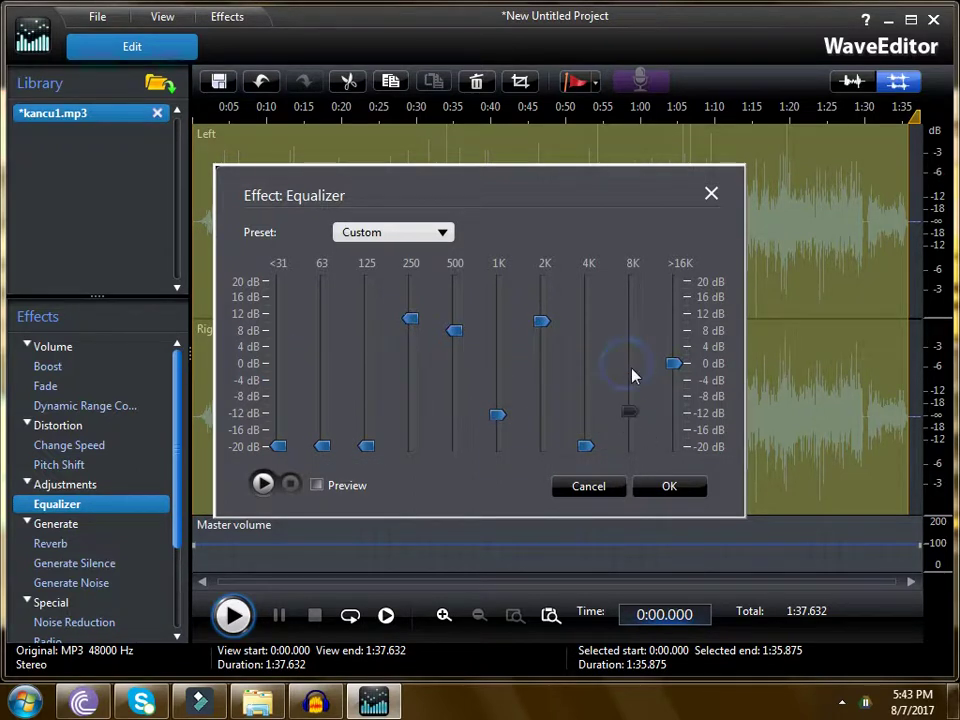
drag(632, 376, 629, 318)
drag(675, 364, 675, 318)
drag(541, 321, 541, 384)
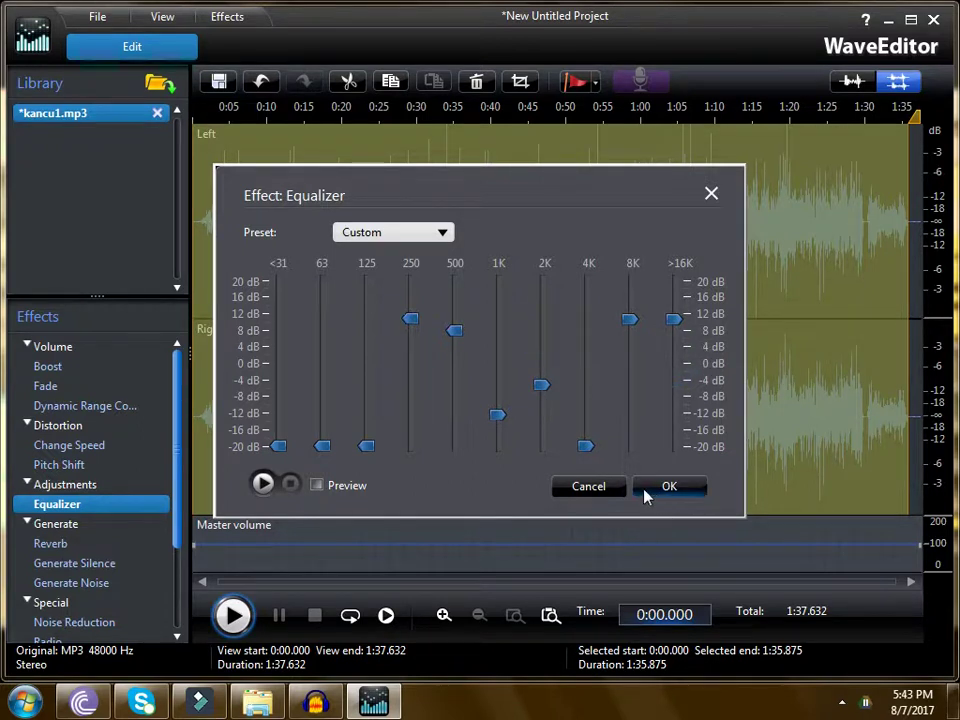
click(263, 484)
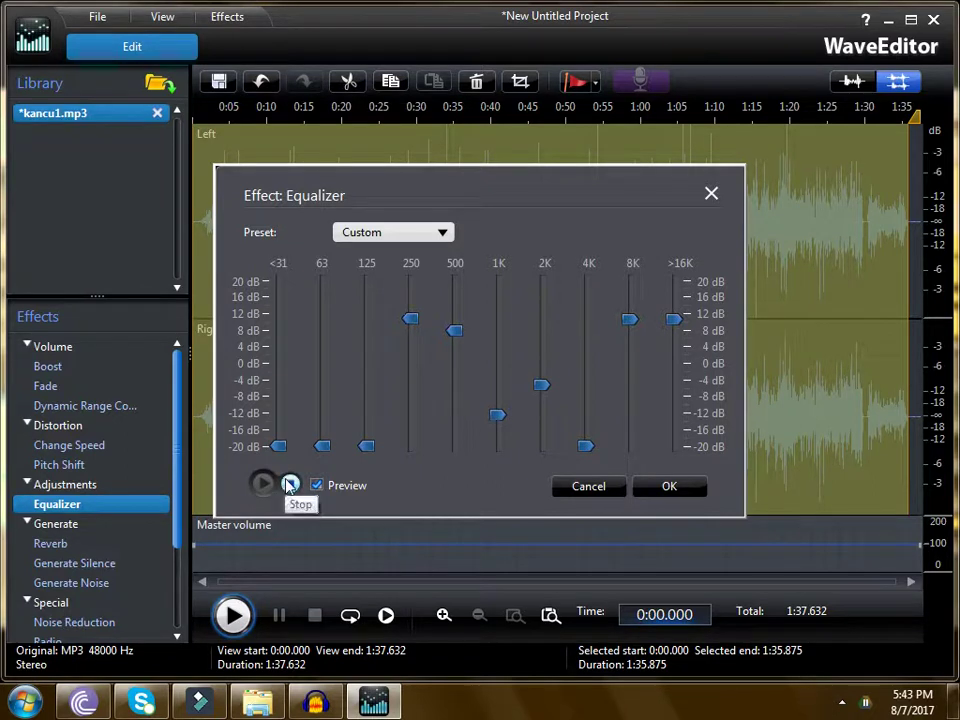
During the preview, set 250 to about -4 dB, 500 to about -18 dB, 1K and 2K to -20 dB, and 4K to about -16 dB
drag(455, 330, 404, 441)
drag(418, 322, 467, 459)
mouse_move(585, 452)
mouse_down()
mouse_move(589, 272)
mouse_move(598, 443)
mouse_up()
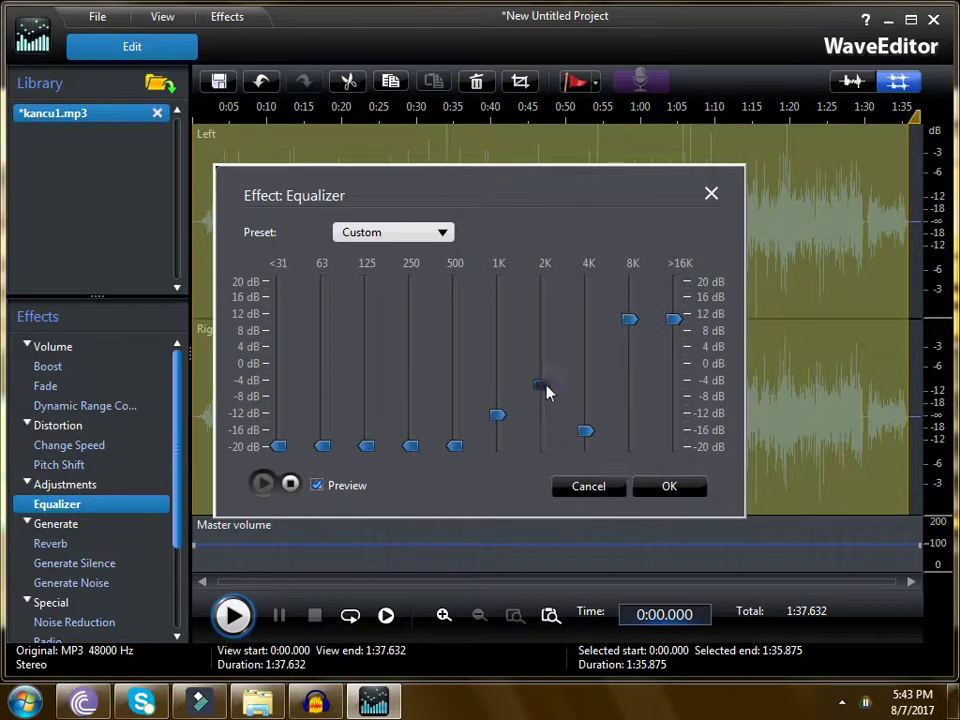
drag(544, 388, 495, 467)
drag(497, 414, 455, 358)
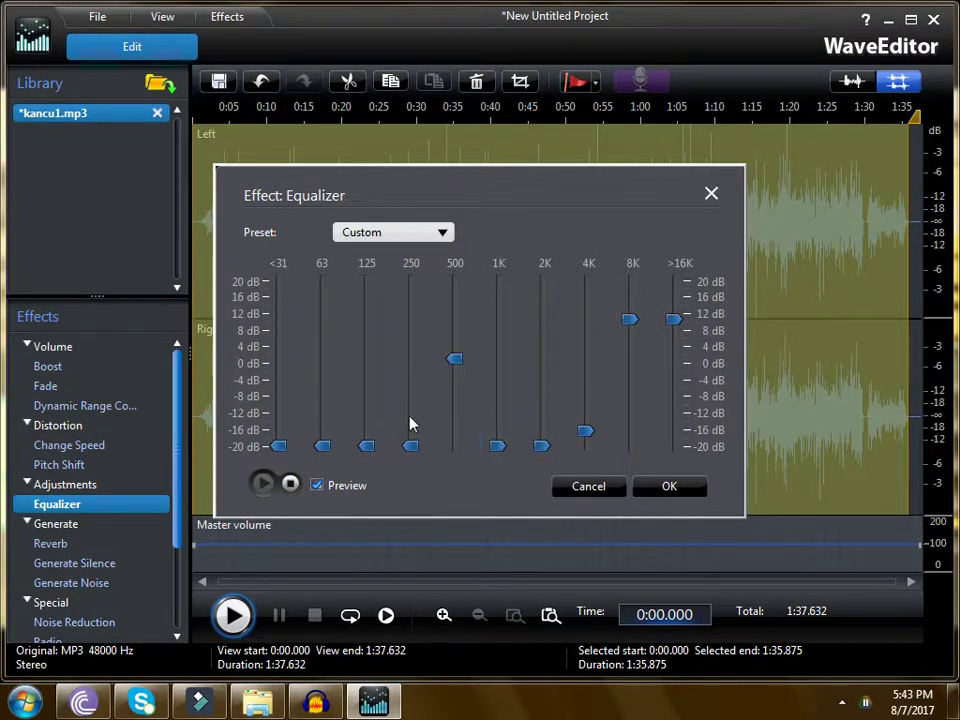
drag(410, 442, 455, 440)
Set 8K to about 12 dB, >16K to 8.64 dB, and the 250, 500 and 4K bands to -20 dB, and apply the equalizer
drag(629, 319, 631, 380)
drag(676, 325, 675, 414)
drag(629, 380, 629, 314)
drag(675, 408, 673, 329)
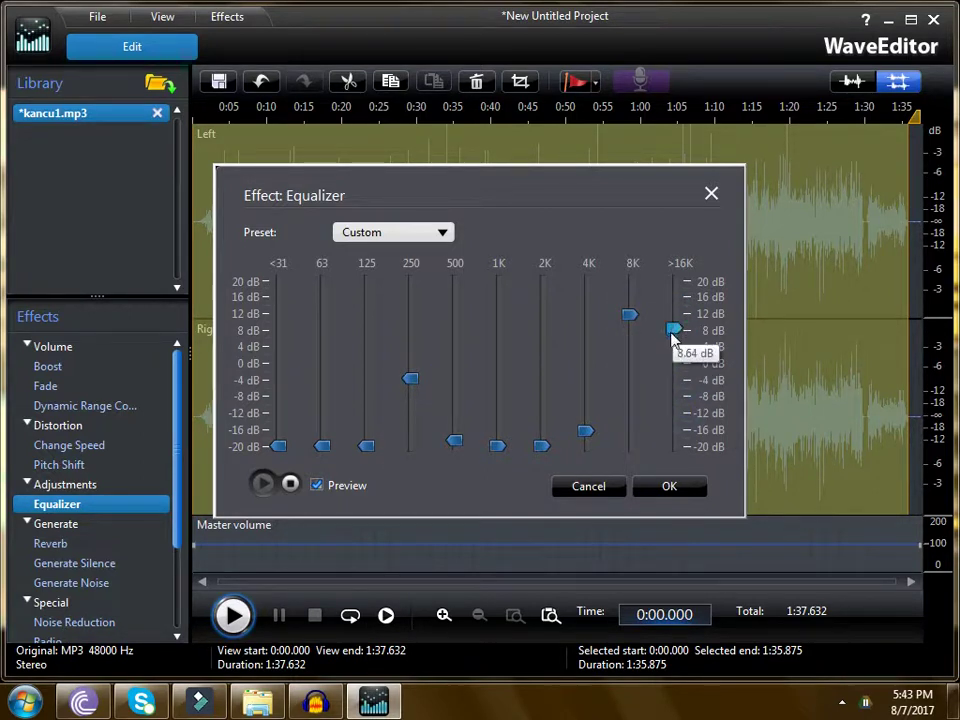
drag(585, 431, 550, 452)
drag(410, 379, 490, 465)
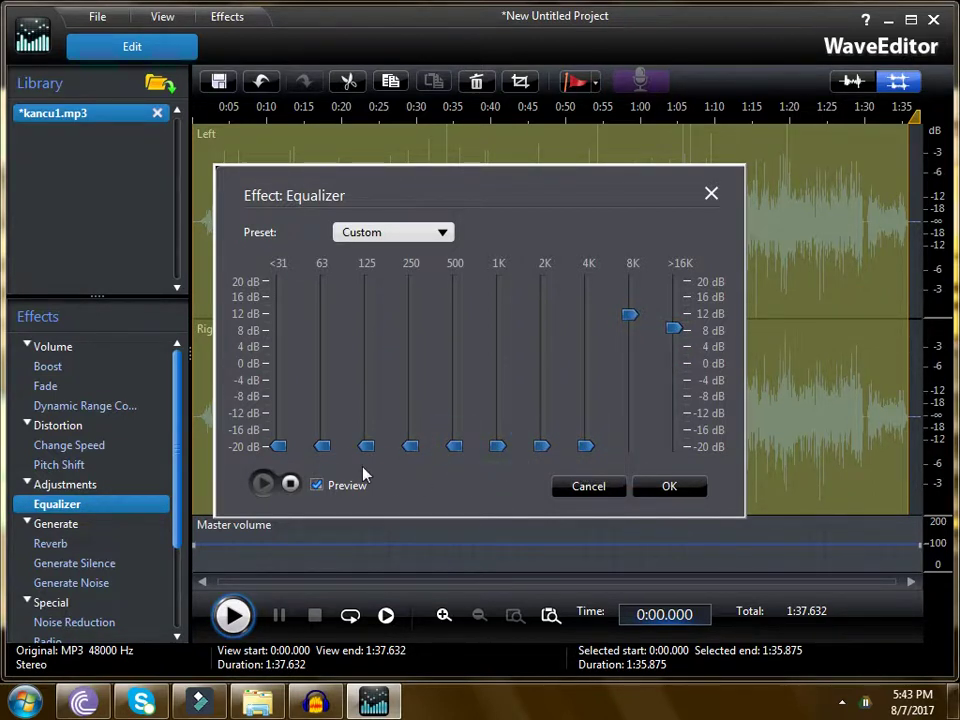
click(667, 490)
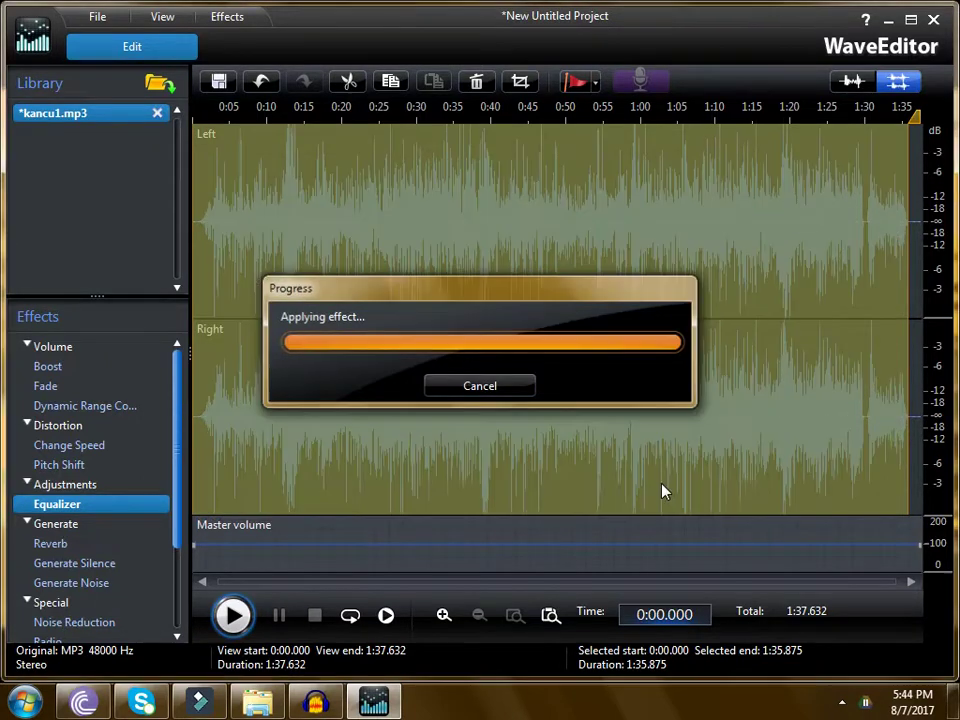
Apply Dynamic Range Compression to the selection with the level near Highly Compressed, after previewing it
click(103, 408)
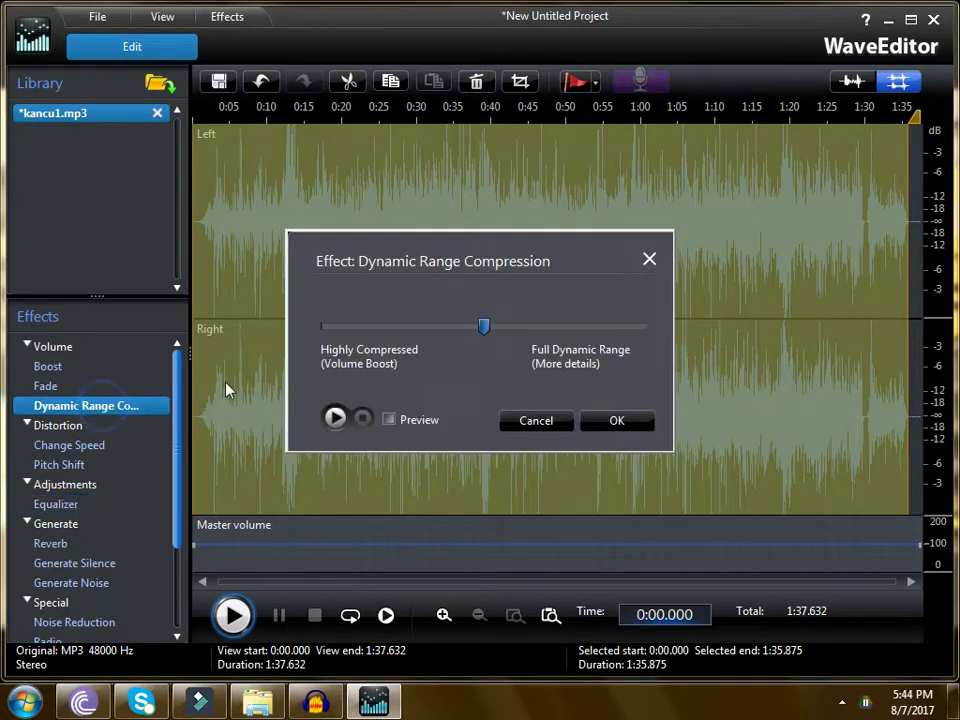
click(323, 329)
click(338, 418)
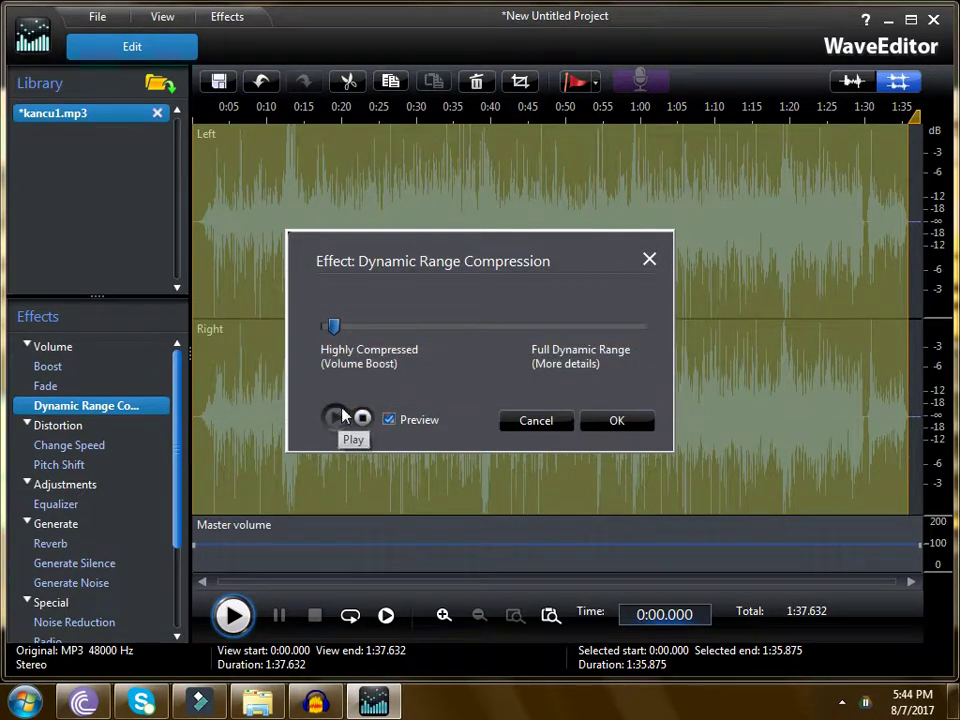
click(636, 424)
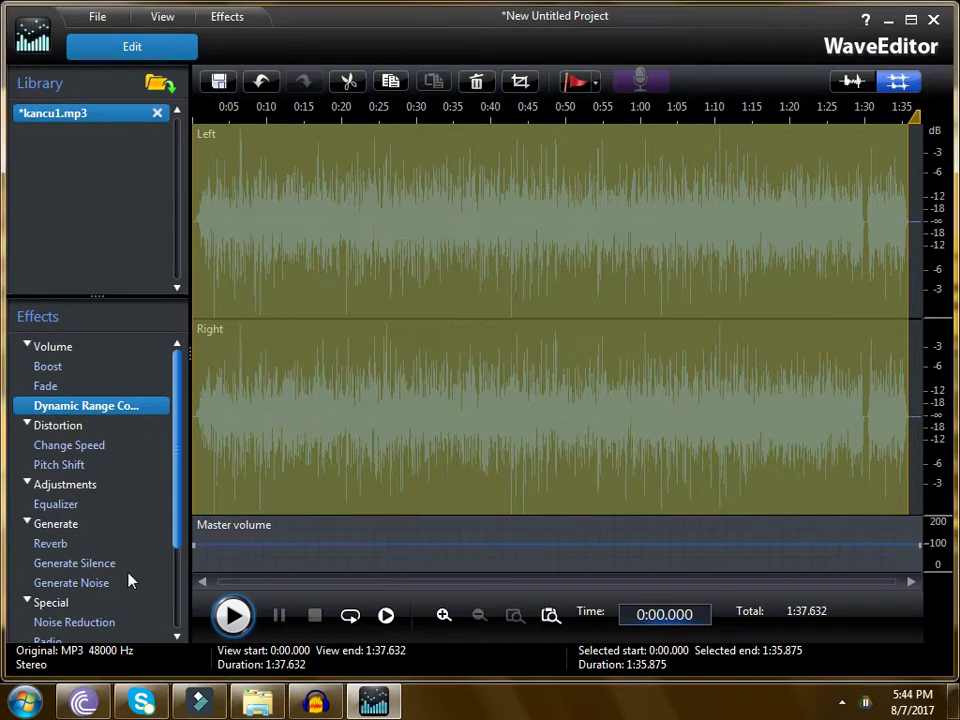
Preview the Vocal Removal effect on the selected audio and close it without applying
scroll(175, 530, down, 3)
double_click(86, 574)
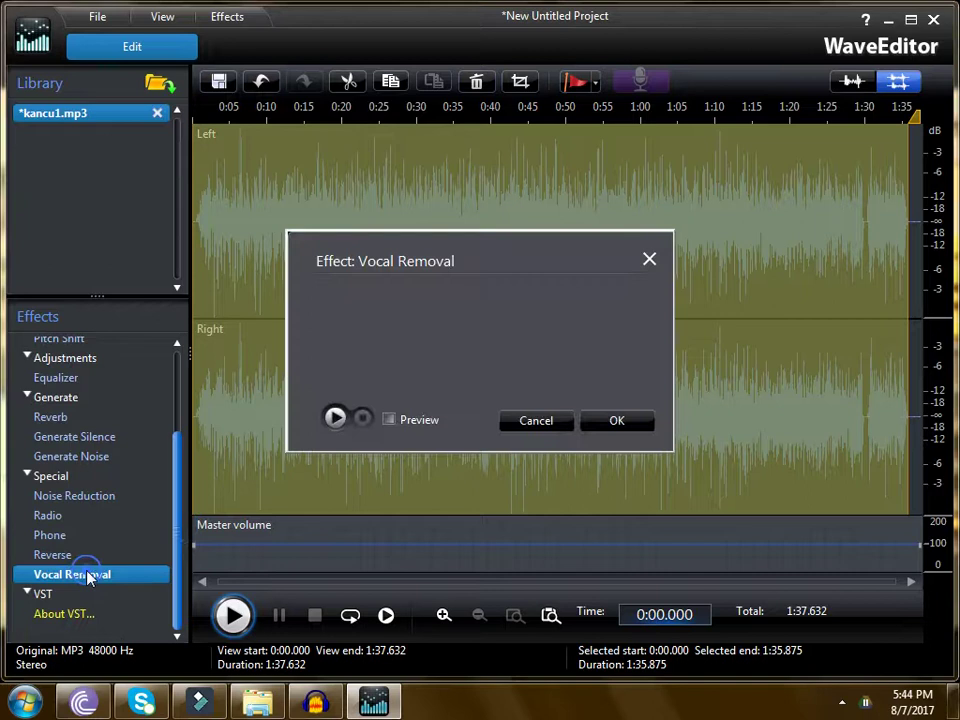
click(388, 419)
click(334, 420)
click(650, 261)
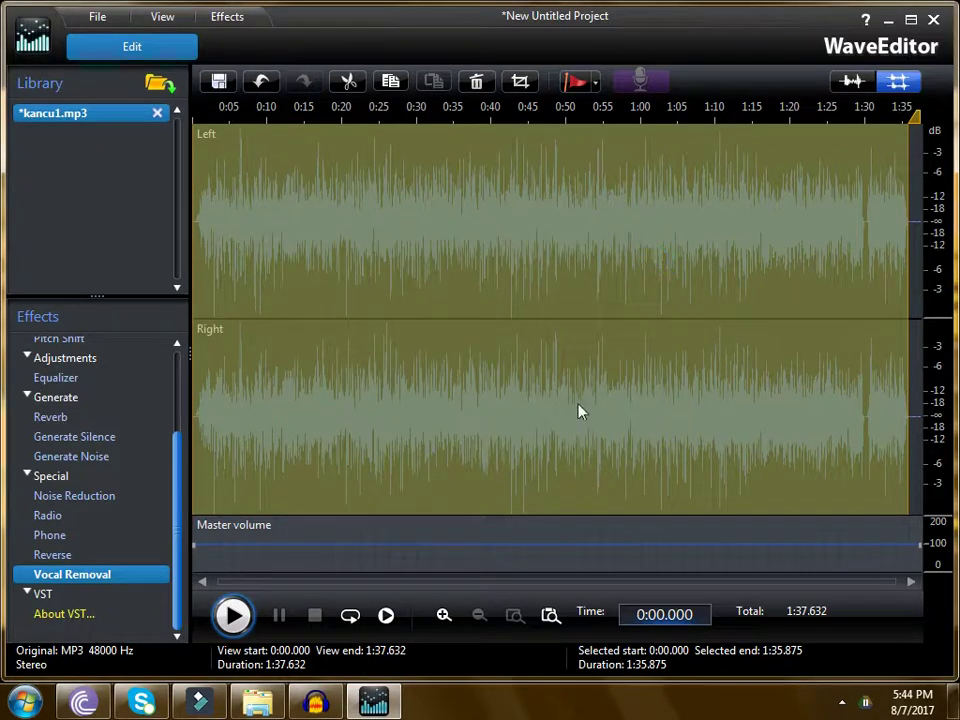
Preview the Reverse effect on the selected kancu1 audio and apply it
double_click(70, 555)
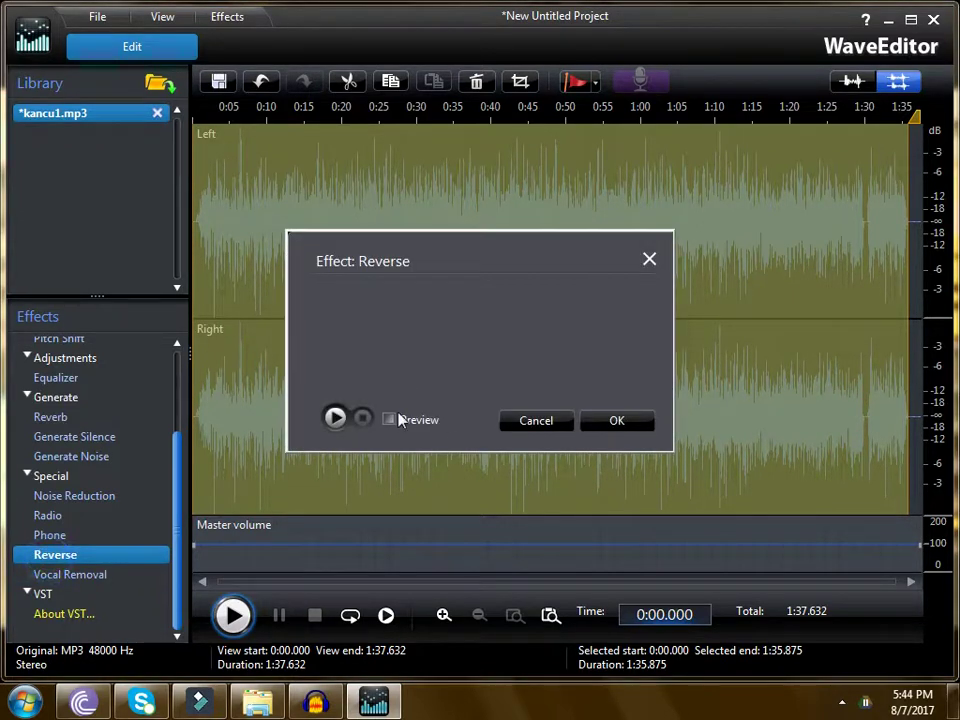
click(335, 418)
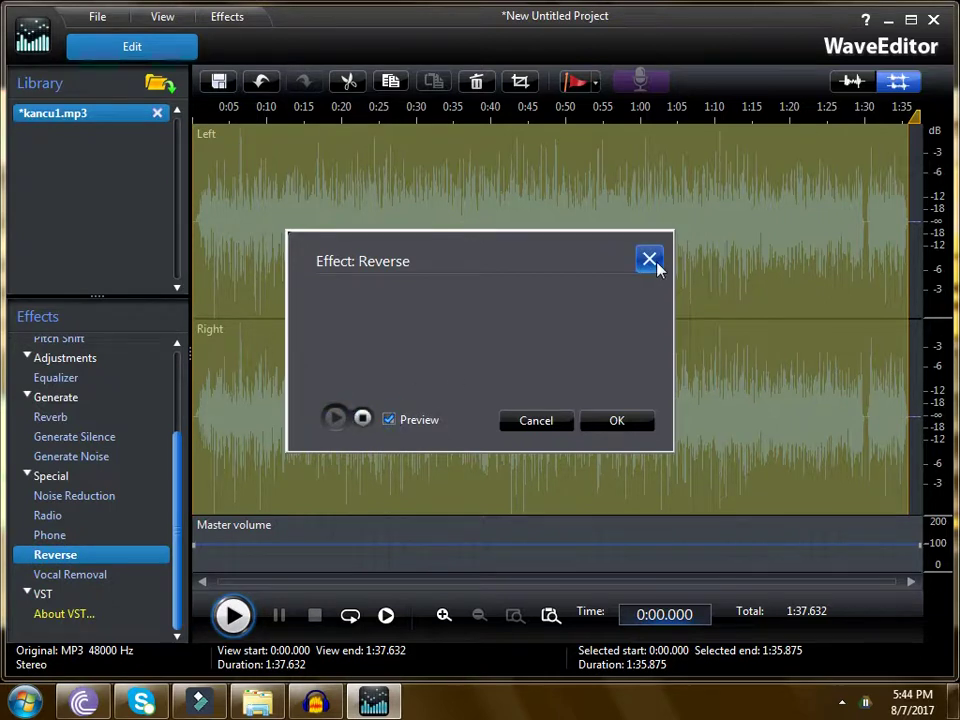
click(650, 261)
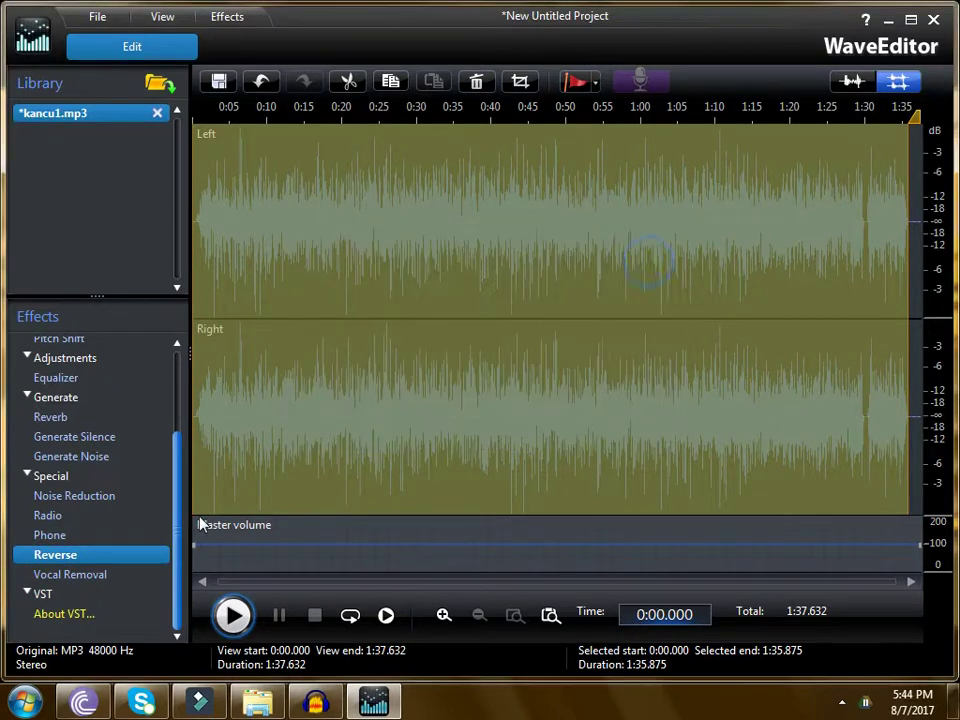
double_click(112, 558)
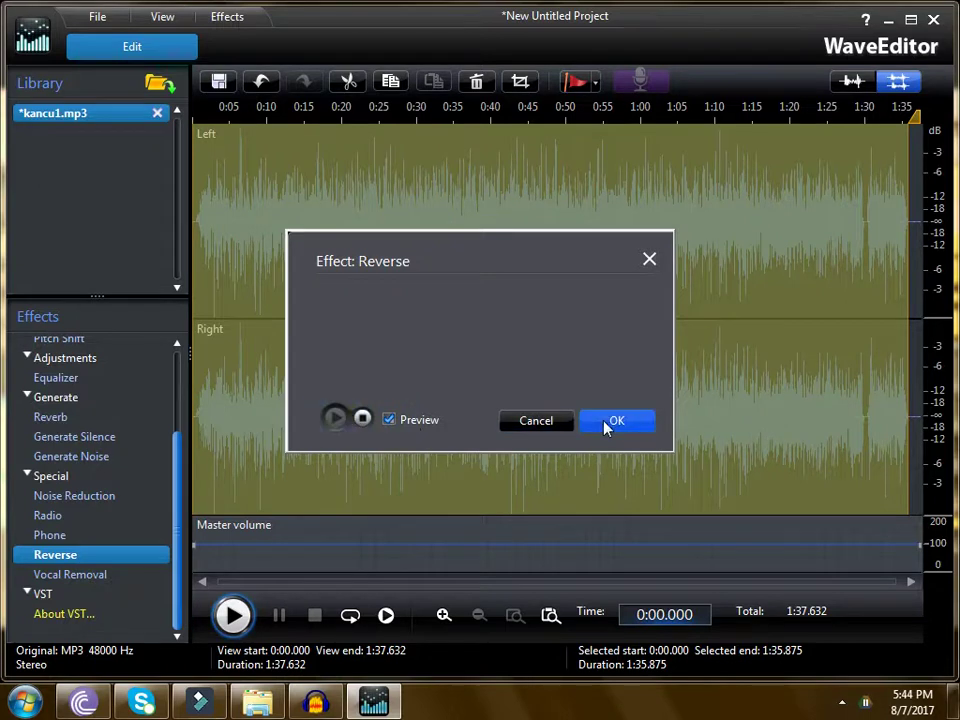
click(606, 421)
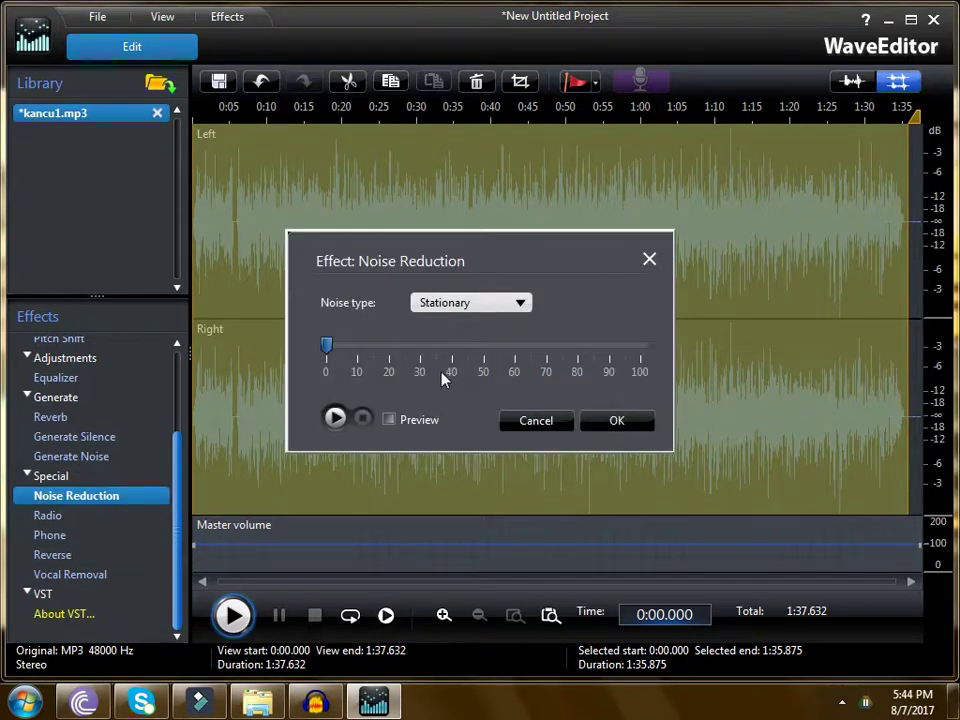
Apply Noise Reduction to the selection with noise type Wind and a level of about 17, after previewing it
click(519, 303)
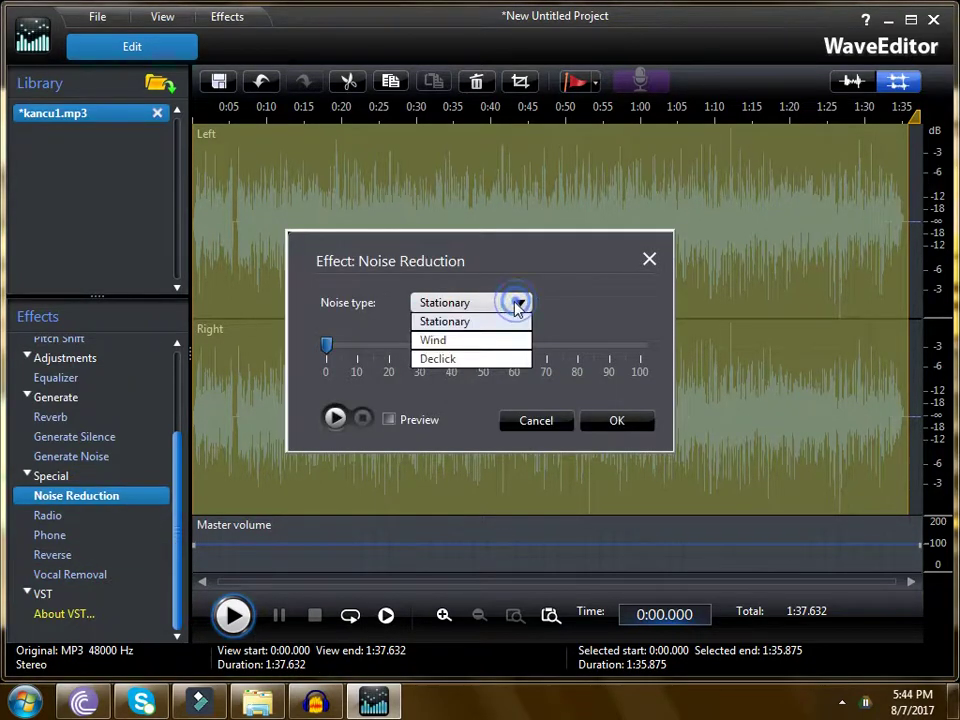
click(460, 338)
click(405, 345)
click(381, 346)
click(388, 419)
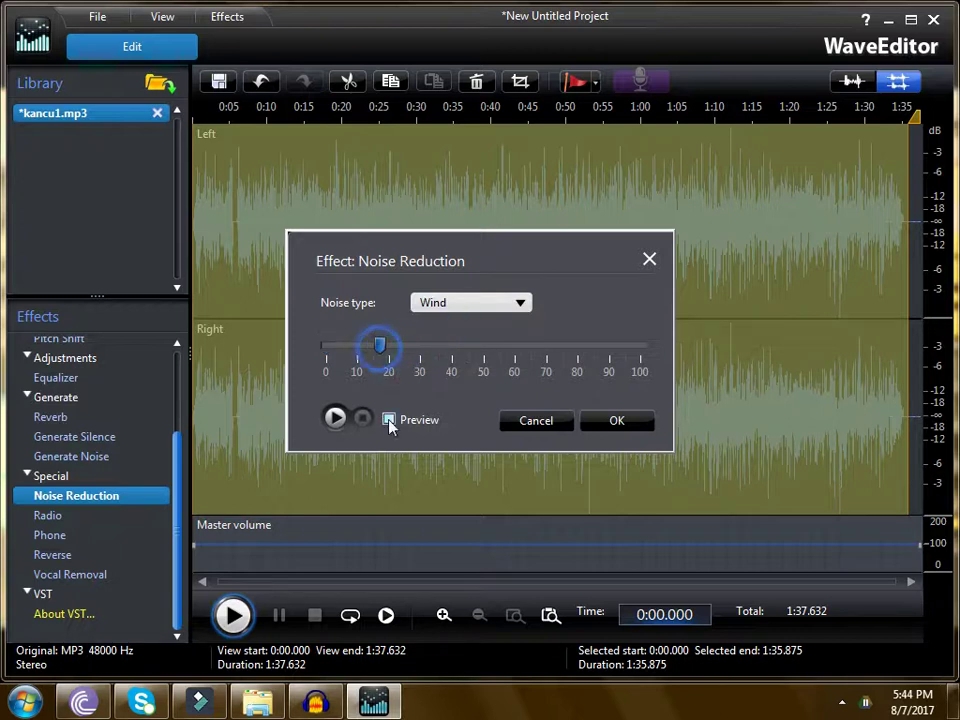
click(335, 419)
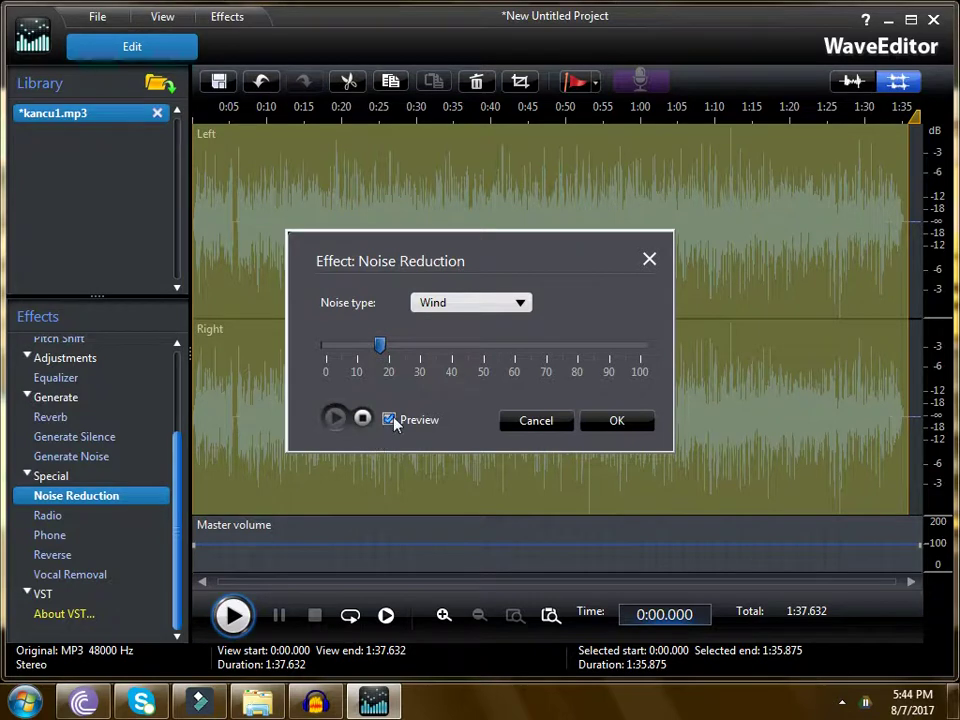
click(622, 428)
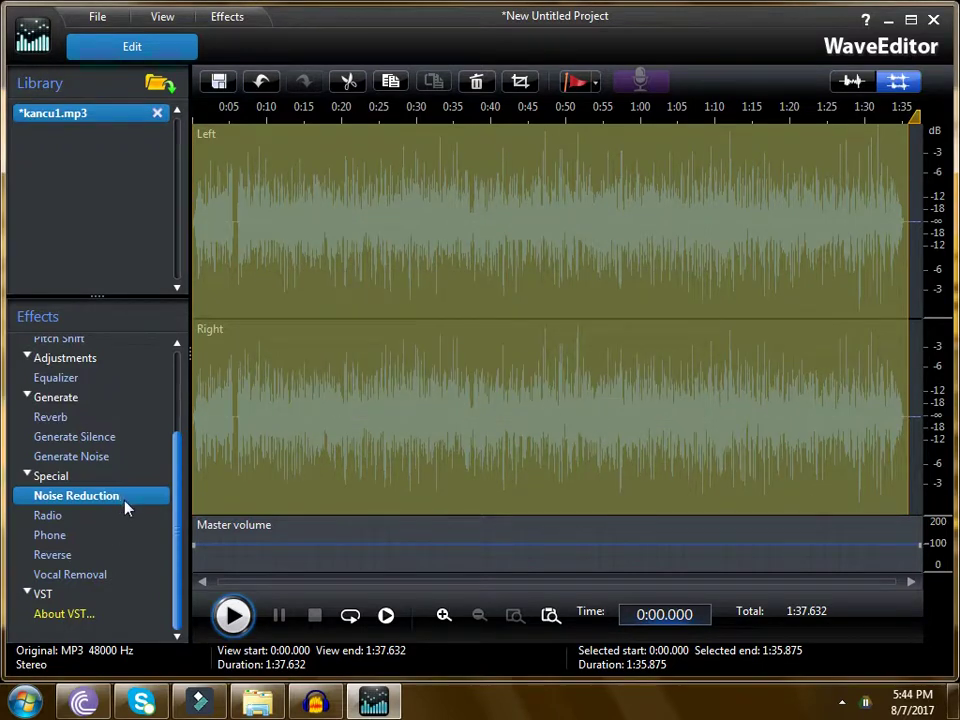
Apply Reverb to the selection with slightly raised Sparkle and low room settings, adjusting them during the preview
scroll(115, 457, up, 2)
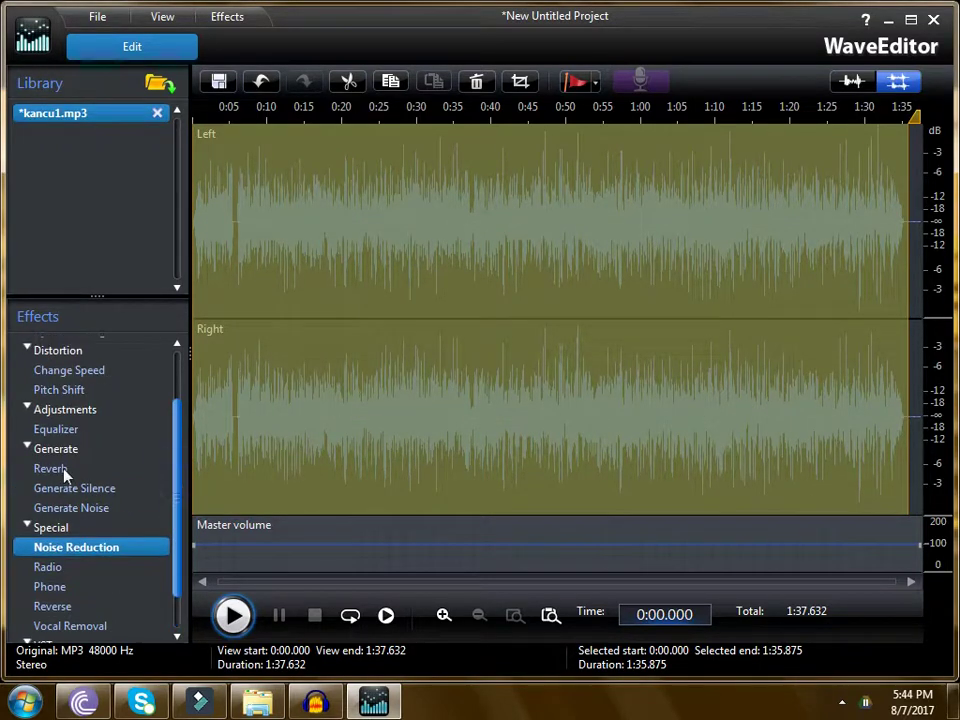
double_click(53, 468)
click(334, 479)
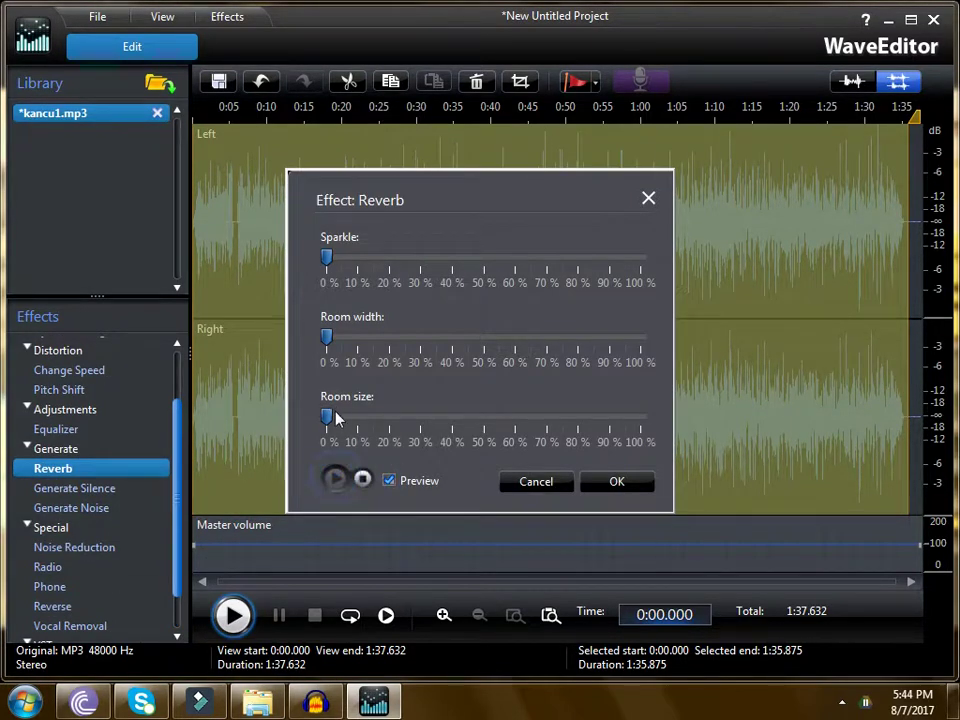
drag(363, 430, 358, 400)
click(372, 345)
drag(328, 258, 353, 258)
drag(385, 327, 330, 350)
click(620, 483)
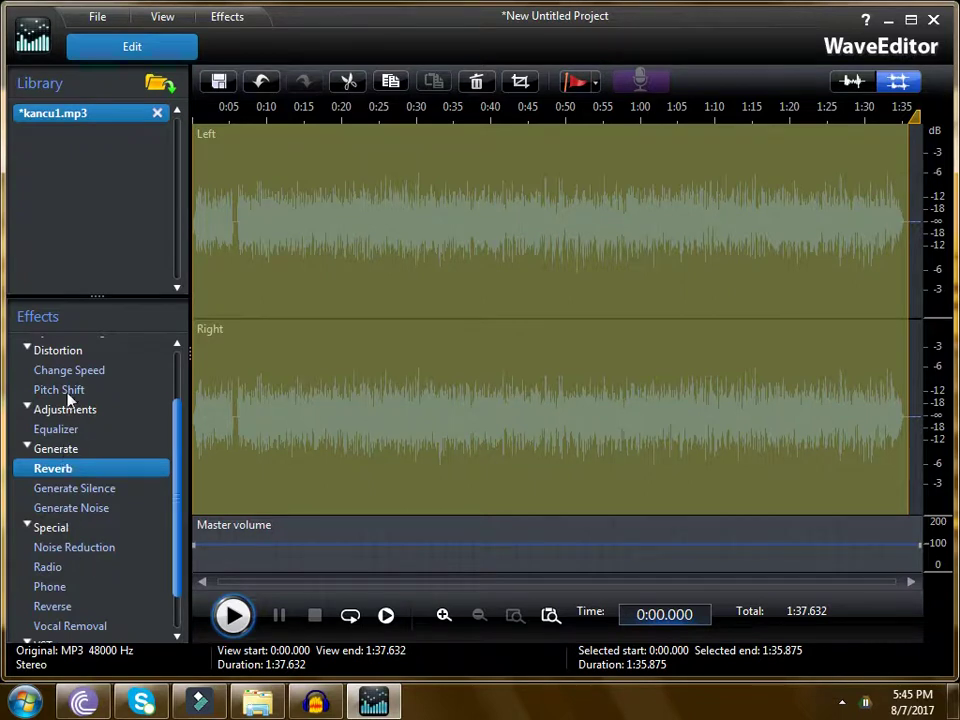
Reverse the selected audio once more, previewing the effect before applying it
double_click(58, 606)
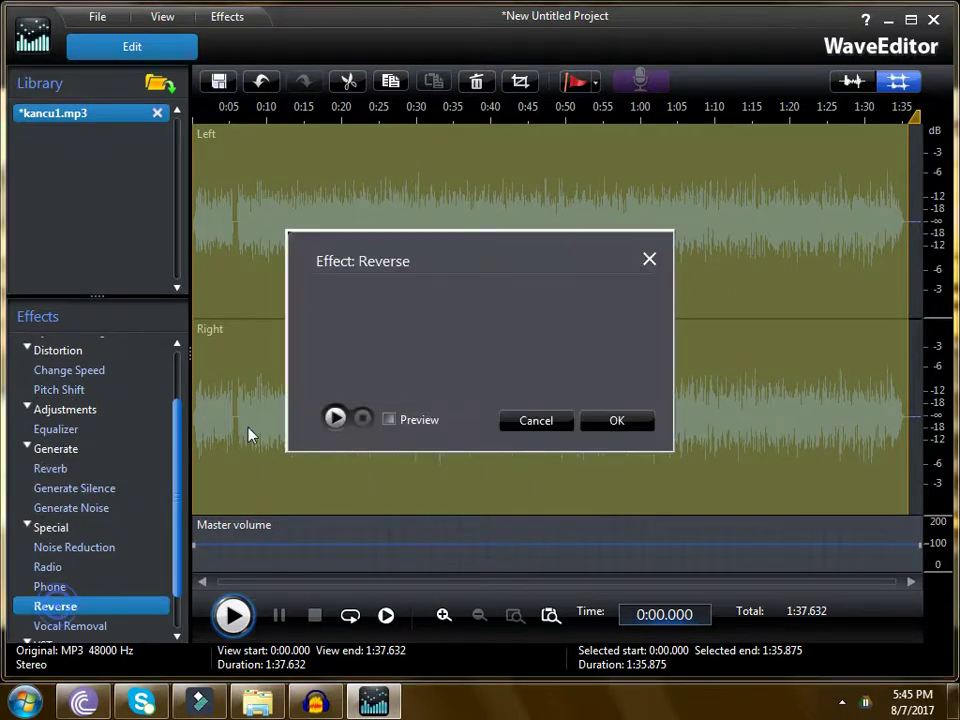
click(389, 419)
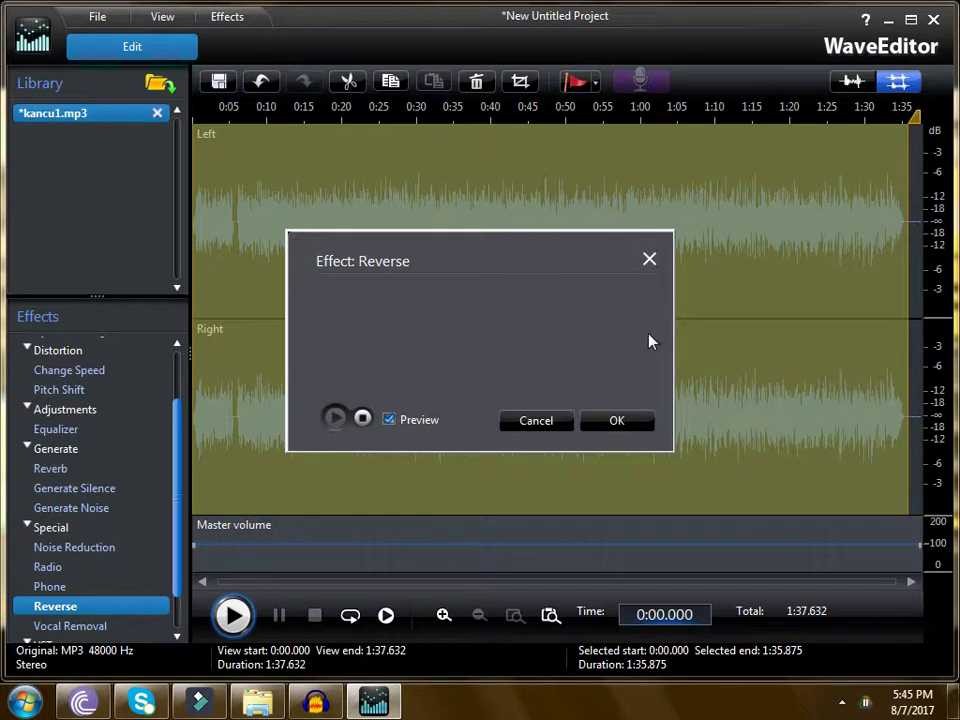
click(615, 421)
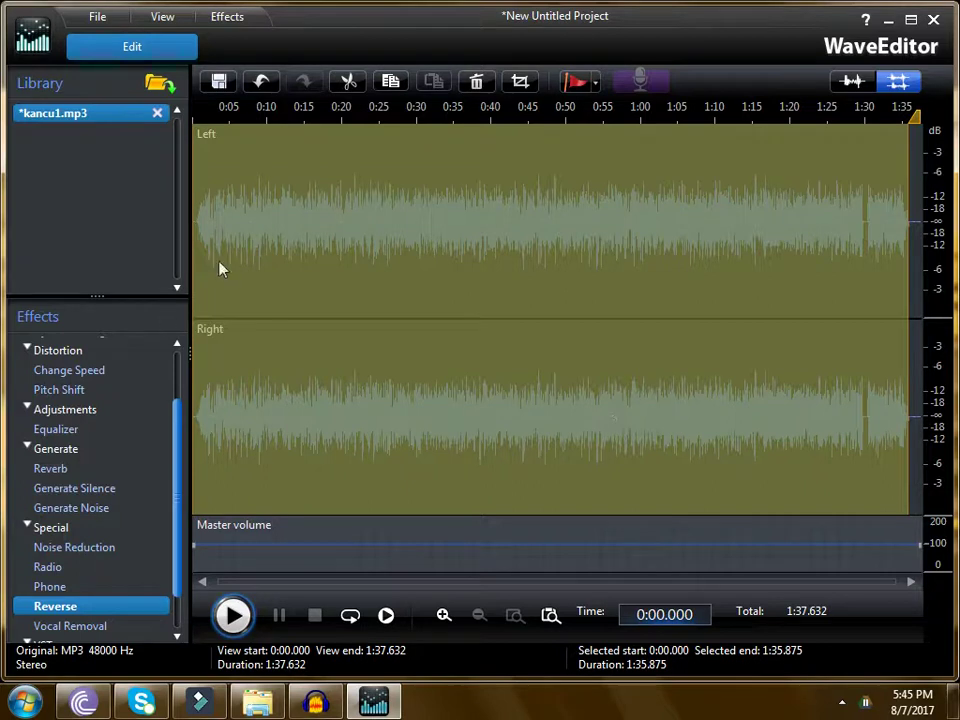
Save the processed audio to the Desktop as an mp3 file named kanchu at 128000 bps
click(219, 81)
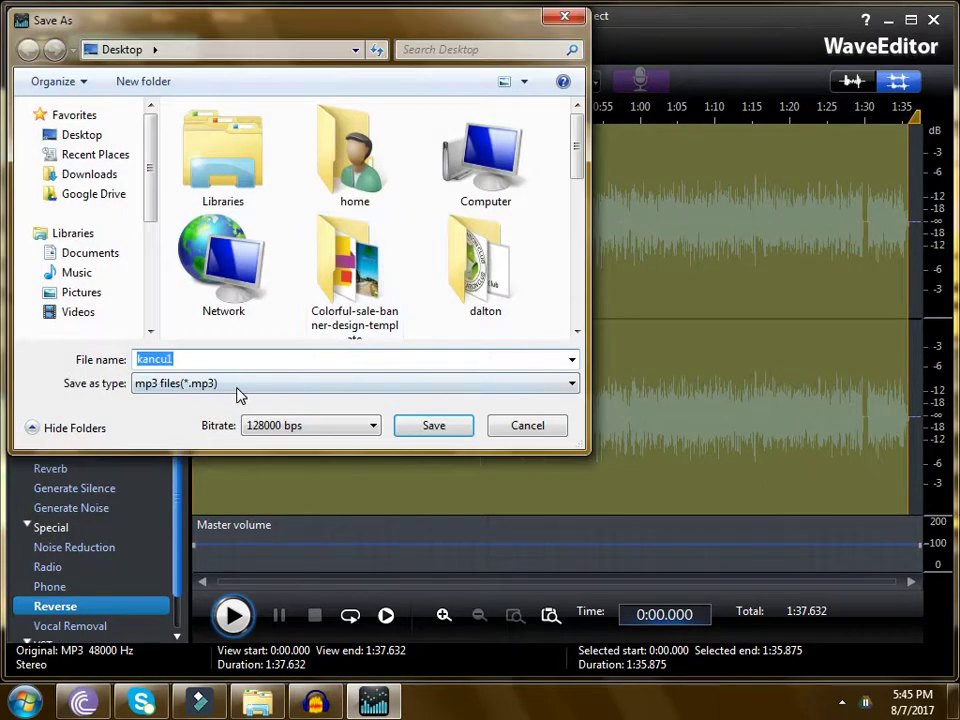
click(237, 385)
click(214, 430)
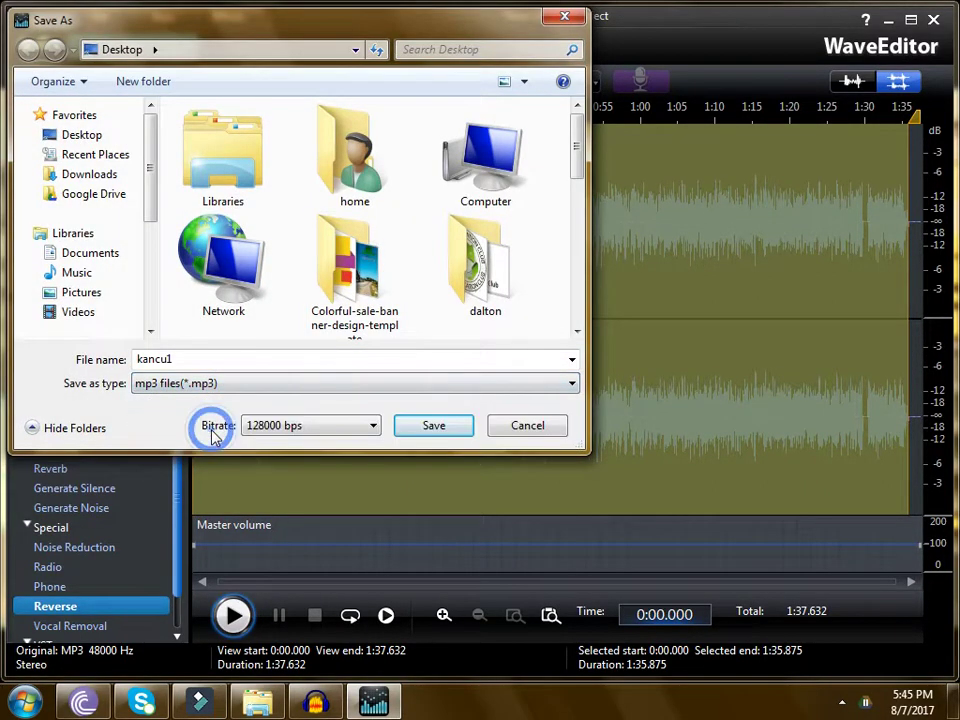
double_click(211, 361)
text(yty)
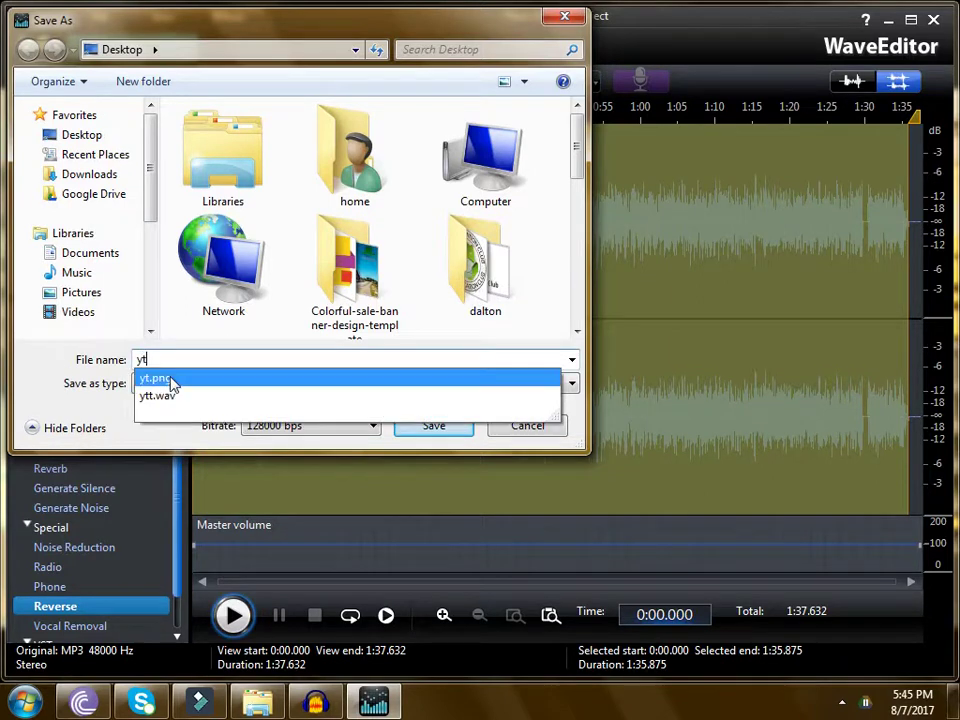
key(BackSpace)
key(BackSpace)
key(BackSpace)
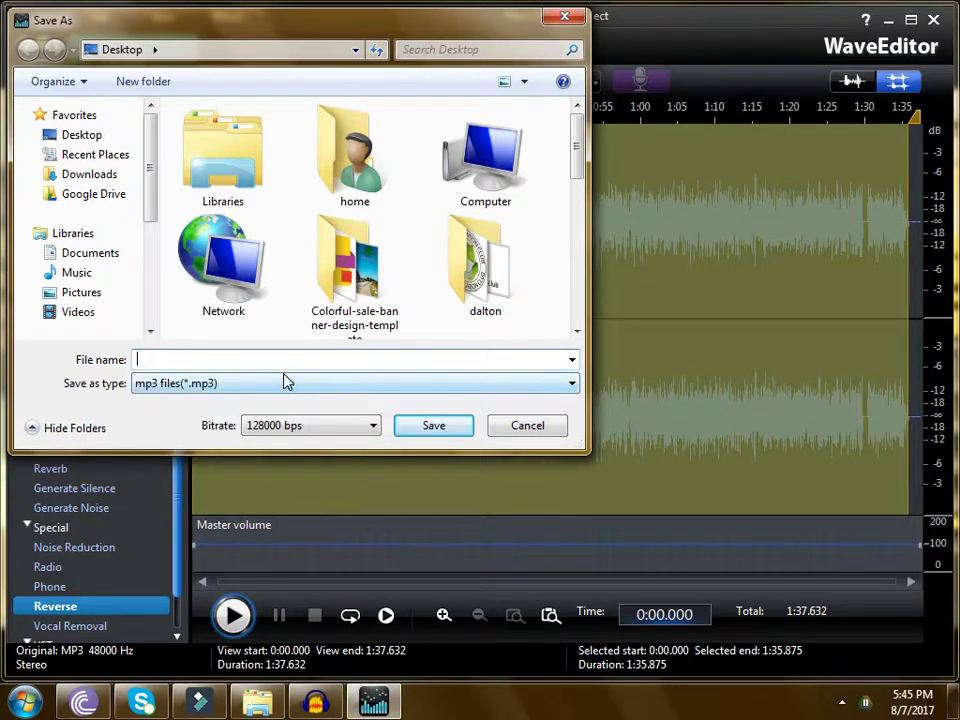
text(kanchu)
click(435, 426)
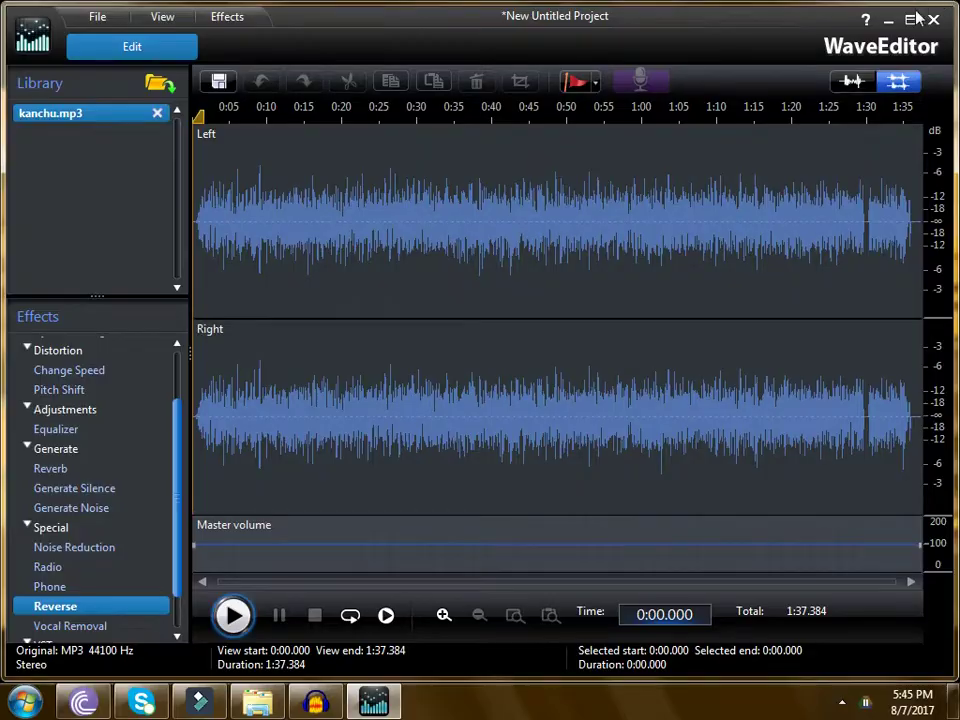
Switch to the kancu1 project in Audacity, import kanchu.mp3 from the desktop as a new track, and play the project
click(887, 21)
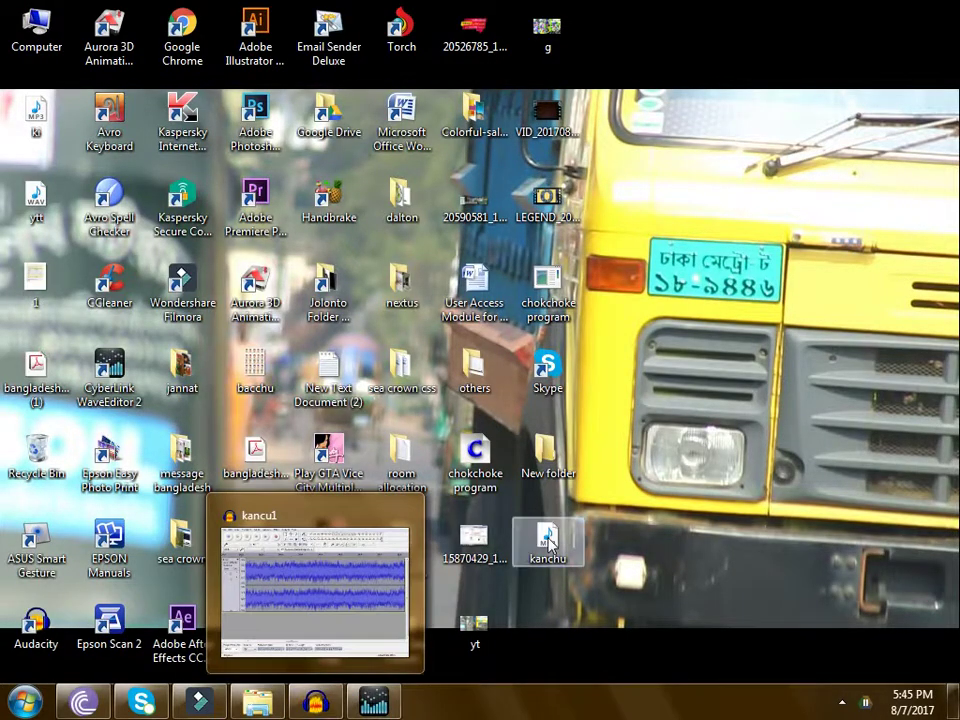
drag(551, 543, 200, 510)
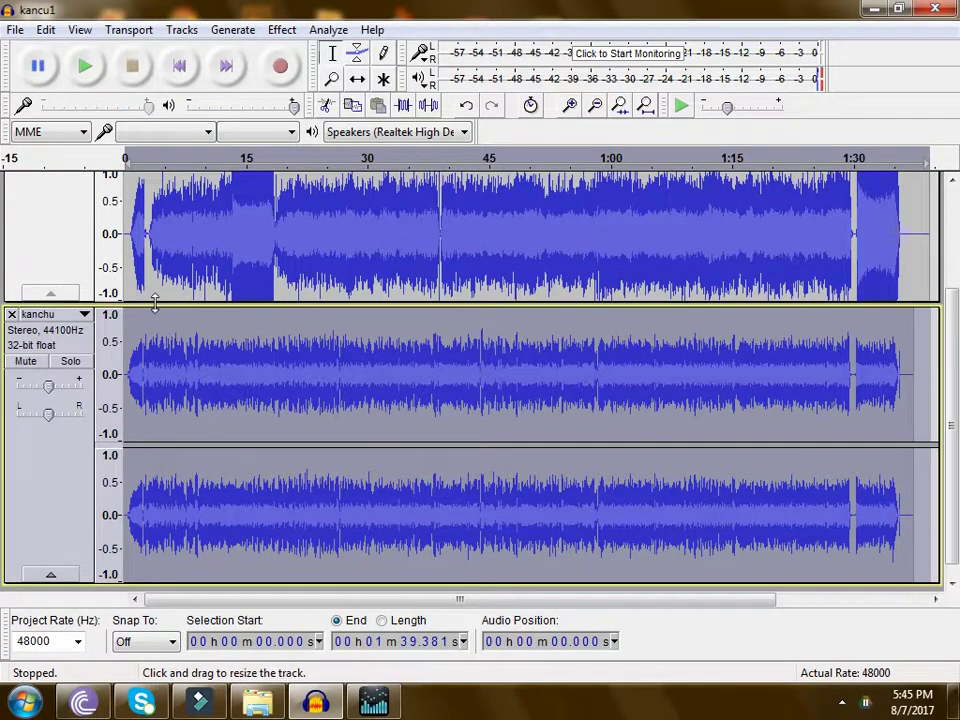
key(space)
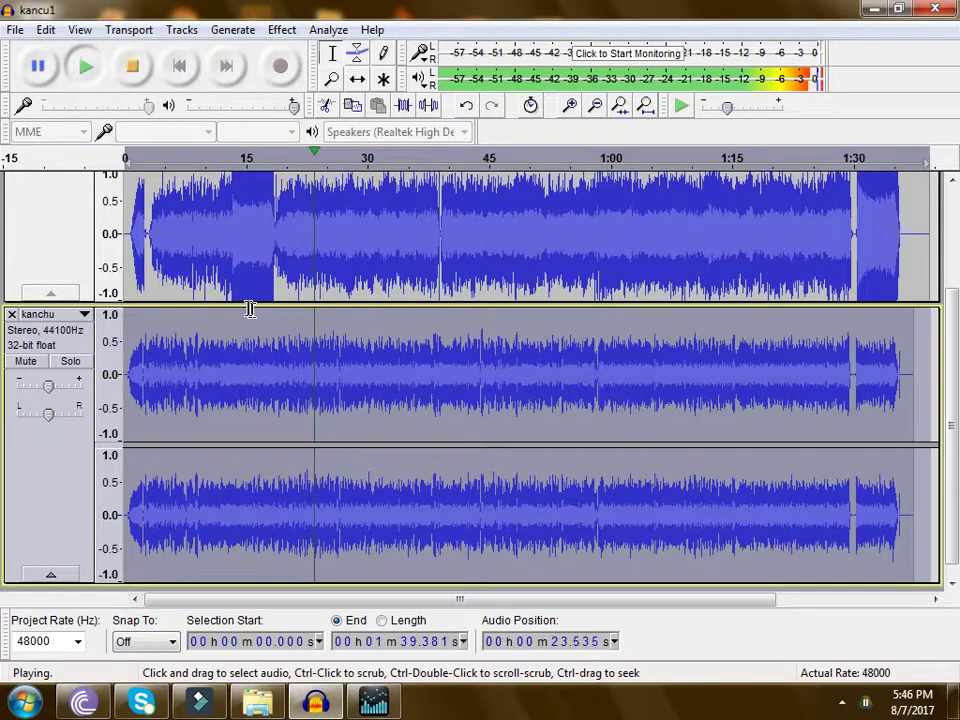
Stop playback and shift the kanchu track to start at about 0.3 s, lining it up with the track above
click(357, 79)
key(space)
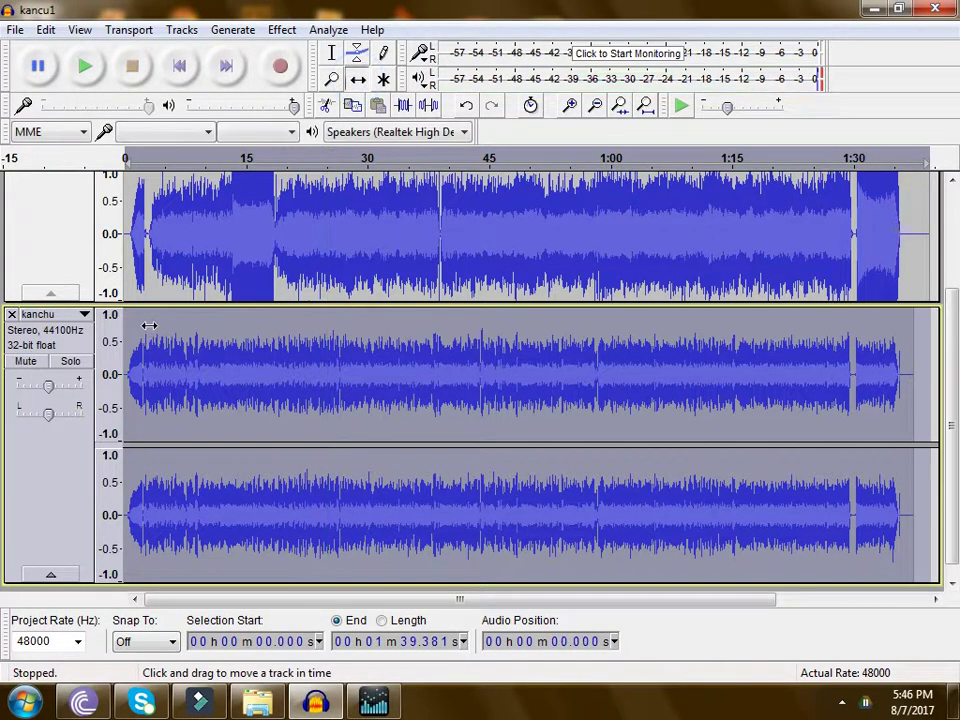
drag(144, 328, 144, 328)
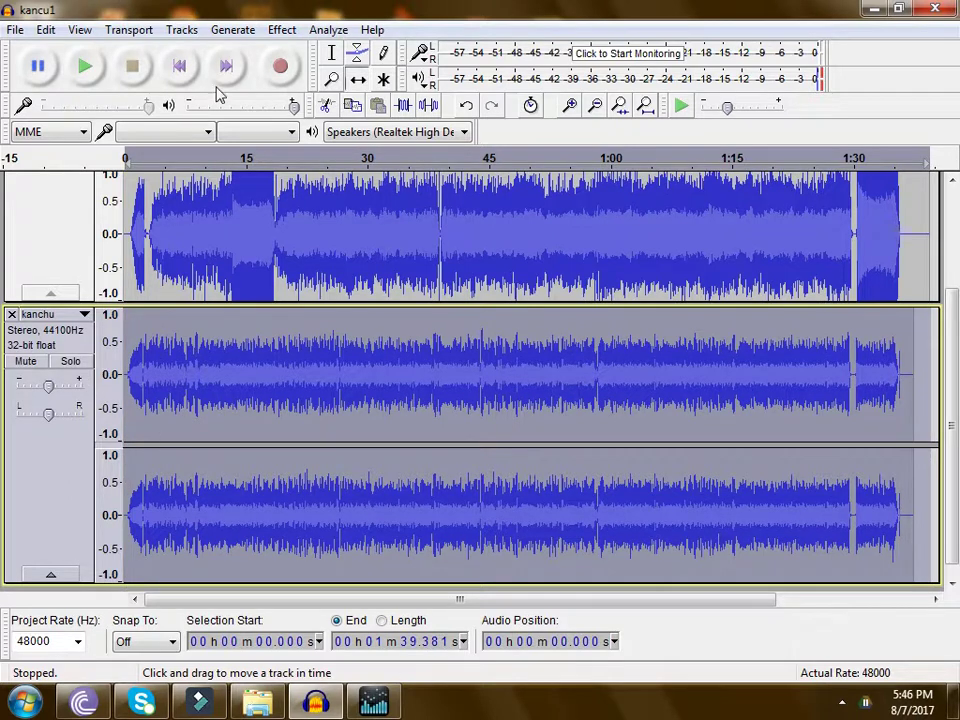
click(332, 82)
double_click(146, 330)
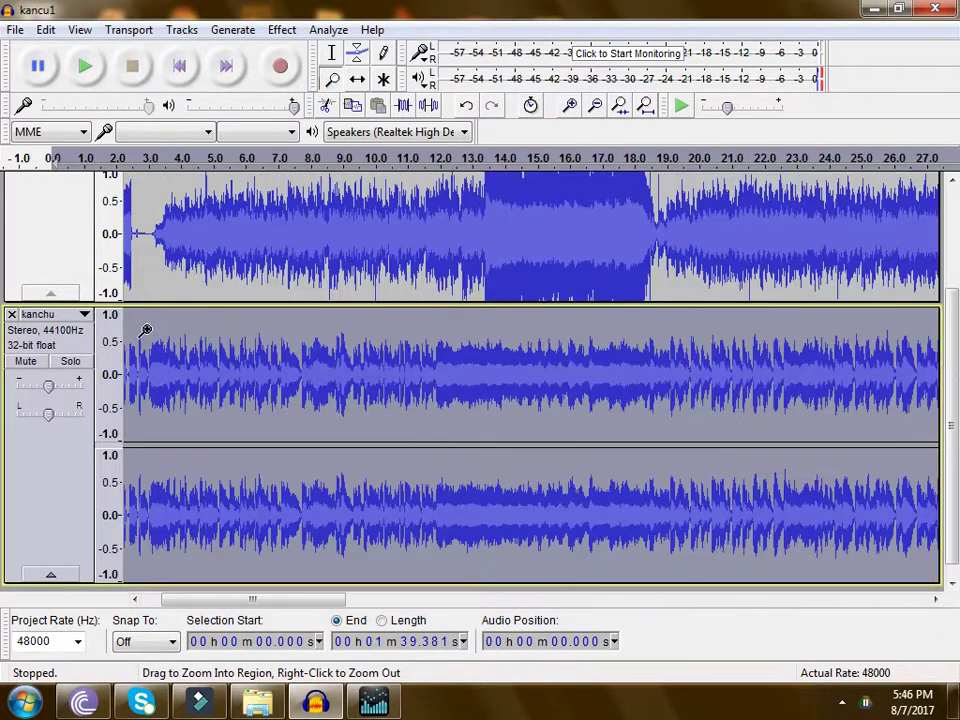
click(146, 330)
drag(221, 599, 205, 599)
key(space)
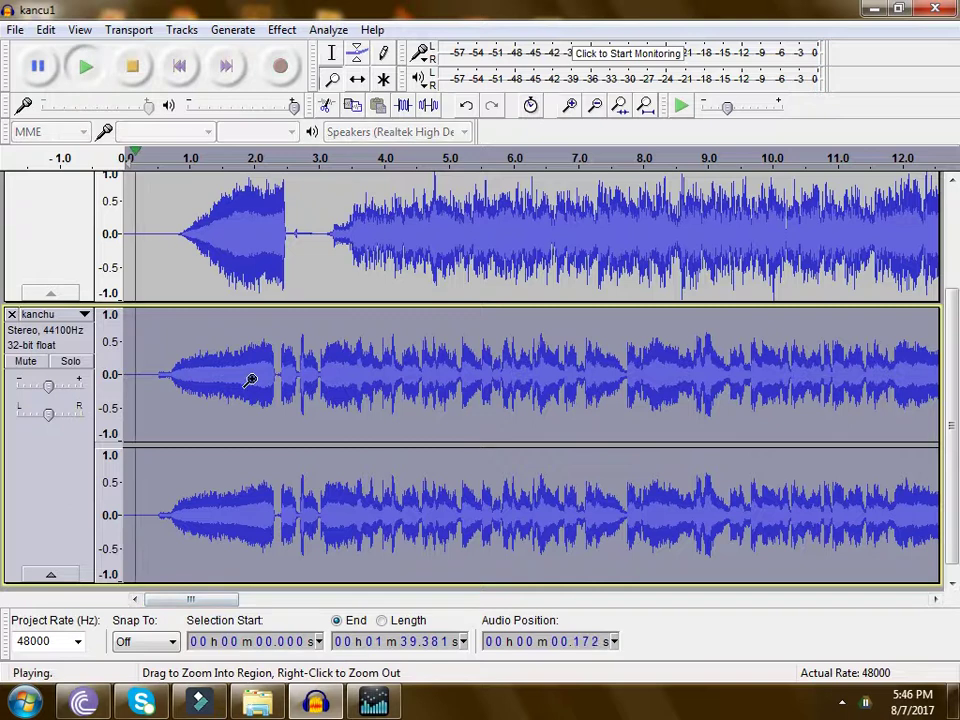
key(space)
click(357, 79)
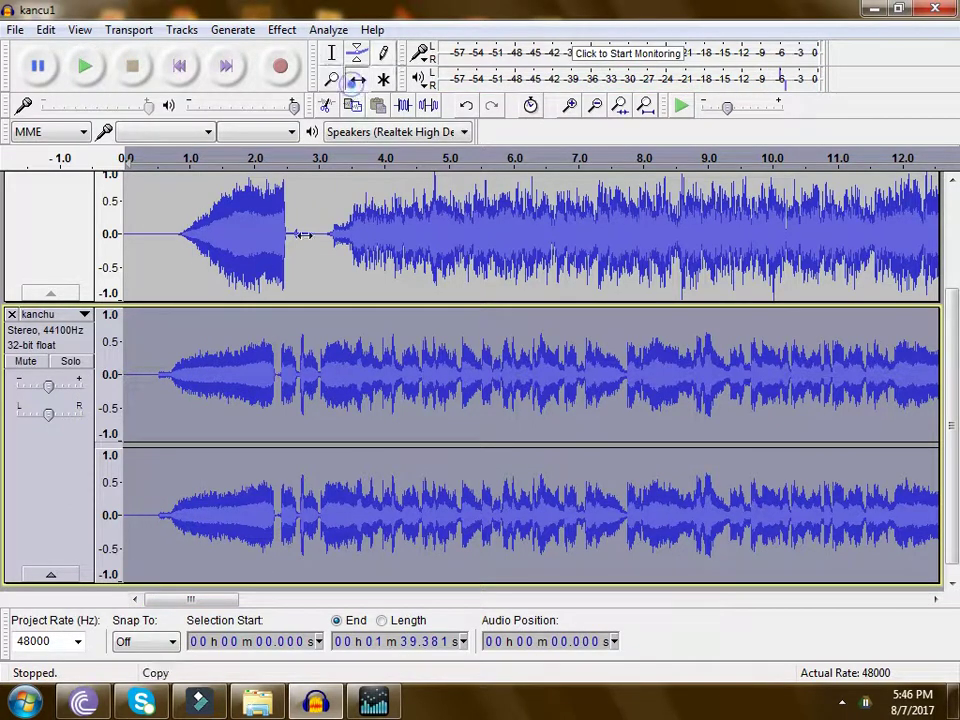
mouse_move(161, 343)
mouse_down()
mouse_move(170, 340)
mouse_move(164, 347)
mouse_up()
Play the opening seconds to check the alignment of the shifted kanchu track, and stop playback
key(space)
key(space)
key(space)
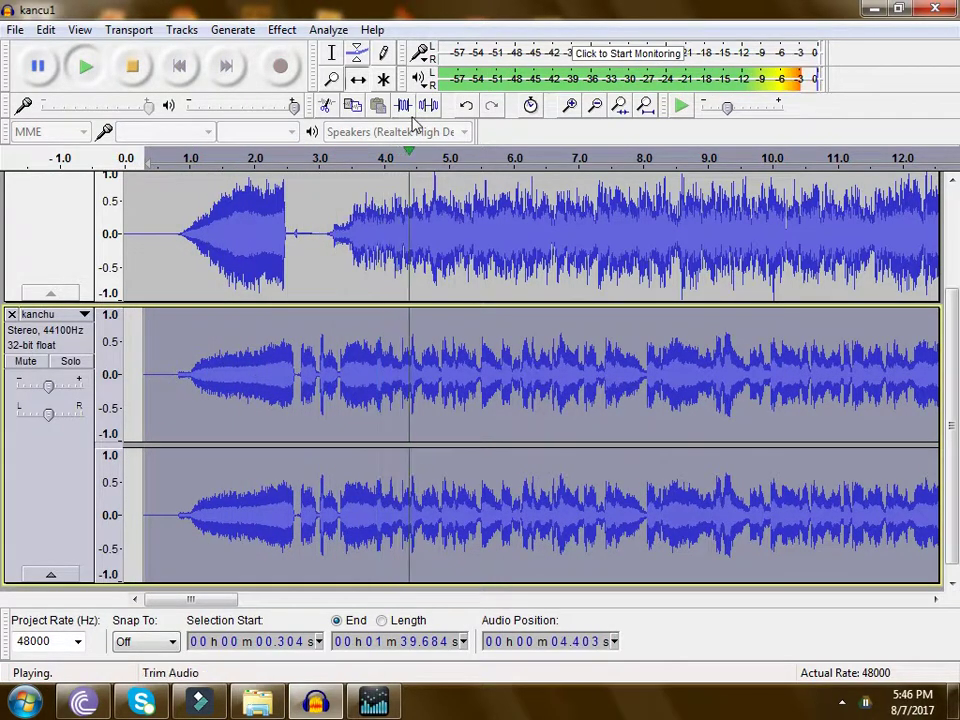
key(space)
Select the kanchu track's audio from about 2.63 s to 3.34 s and open the Limiter effect for it
click(332, 52)
drag(342, 388, 295, 380)
click(281, 29)
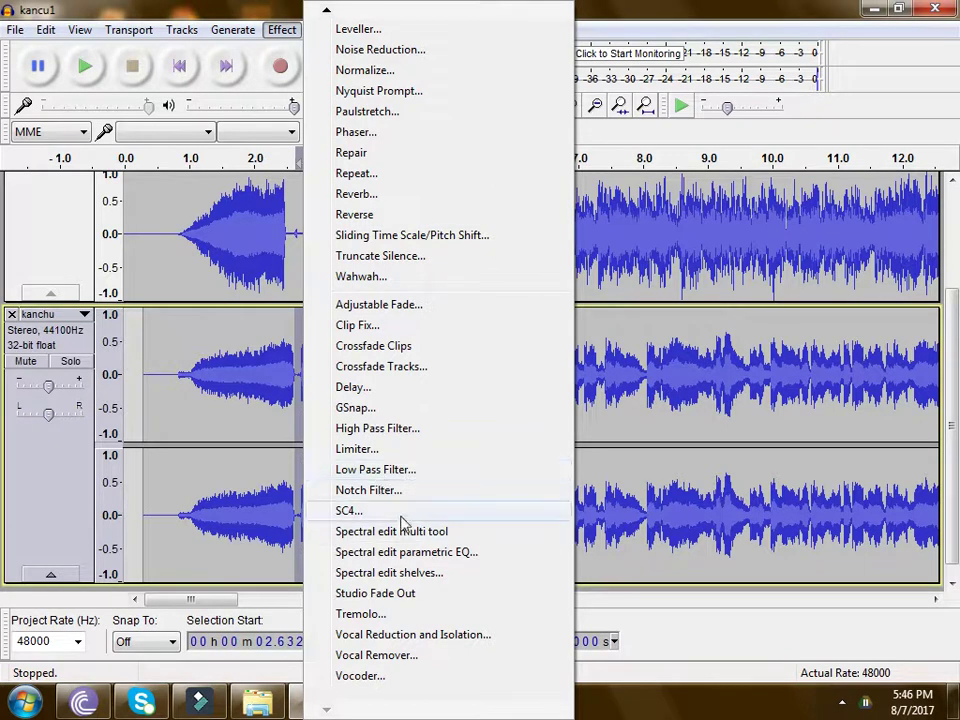
click(386, 449)
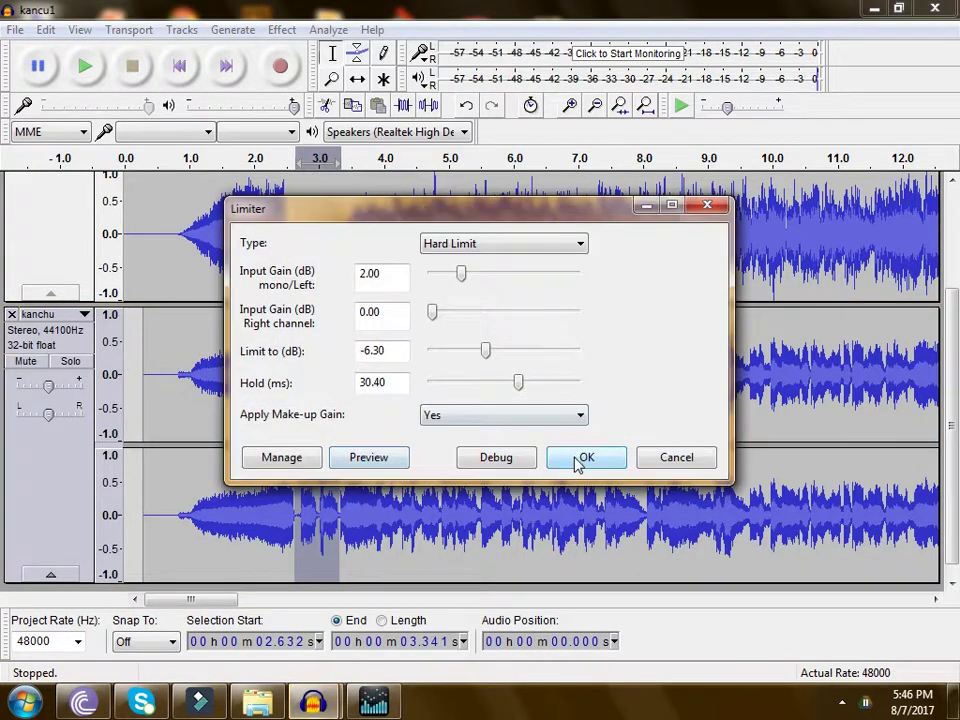
Apply the Limiter to the selection with type Hard Clip and mono/left input gain 2.60 dB, and play the result
drag(463, 274, 470, 273)
click(480, 243)
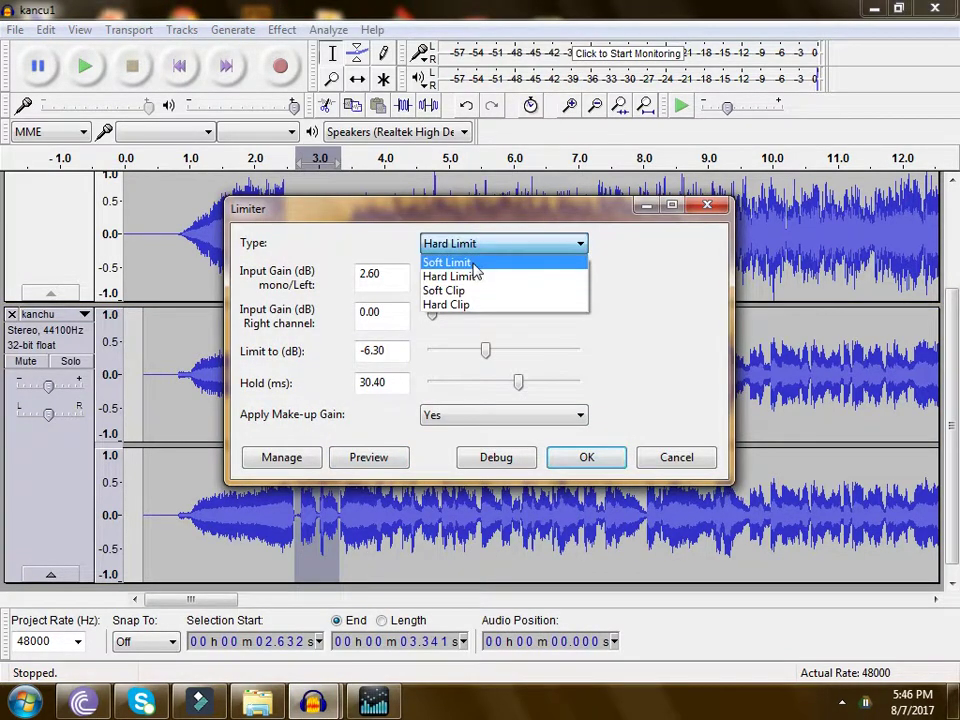
click(476, 259)
click(480, 243)
click(476, 304)
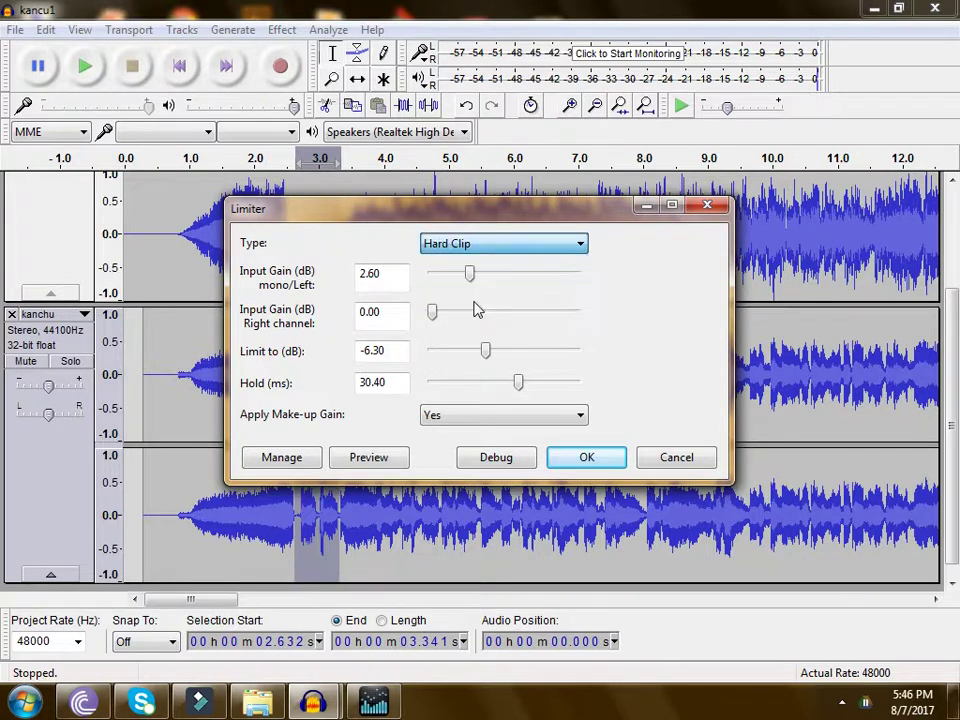
click(586, 457)
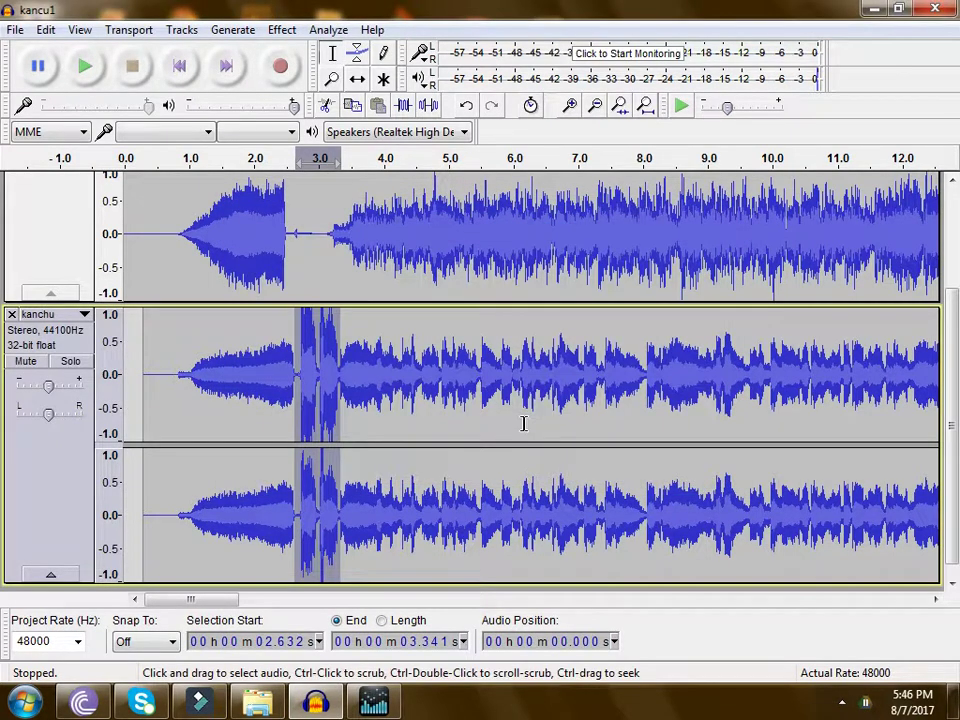
key(shift+space)
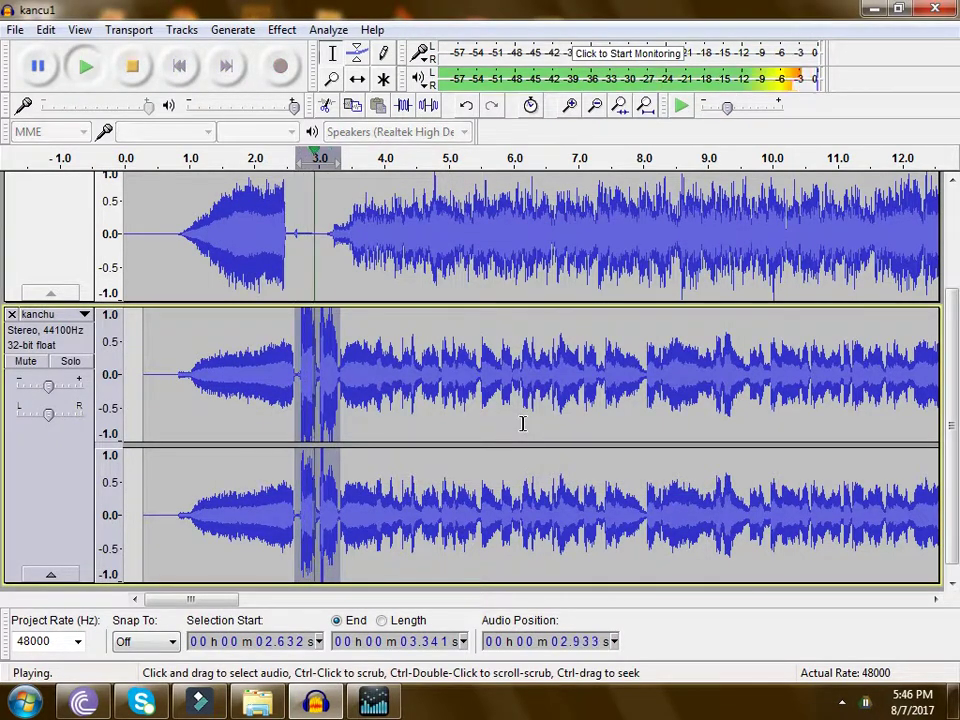
Normalize the selected passage to a maximum amplitude of -1.0 dB with DC offset removed and the stereo channels treated independently
click(285, 37)
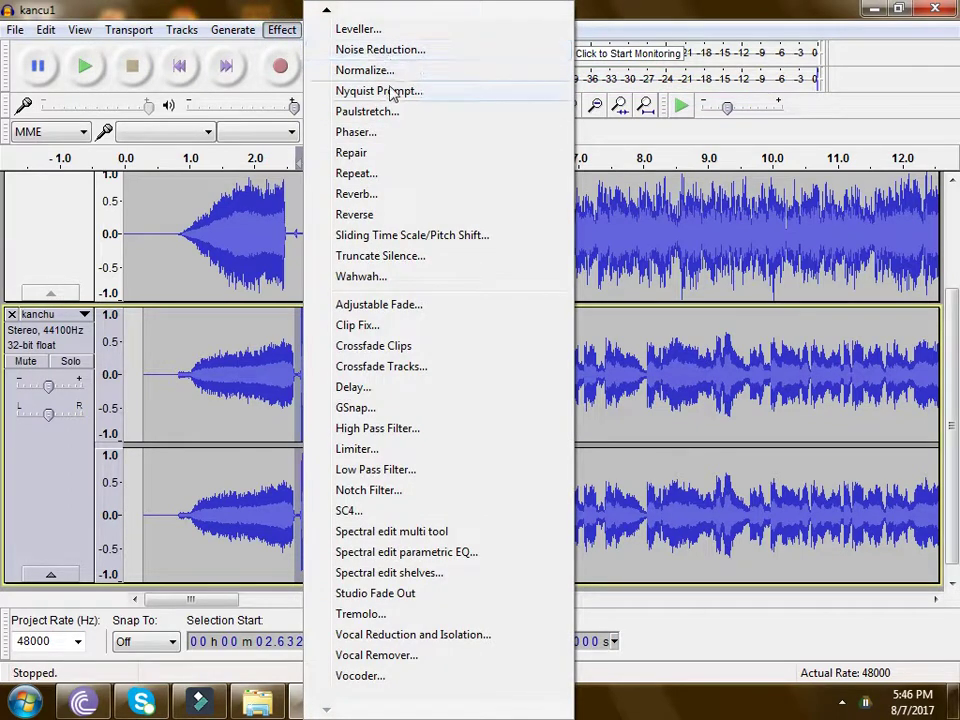
click(386, 72)
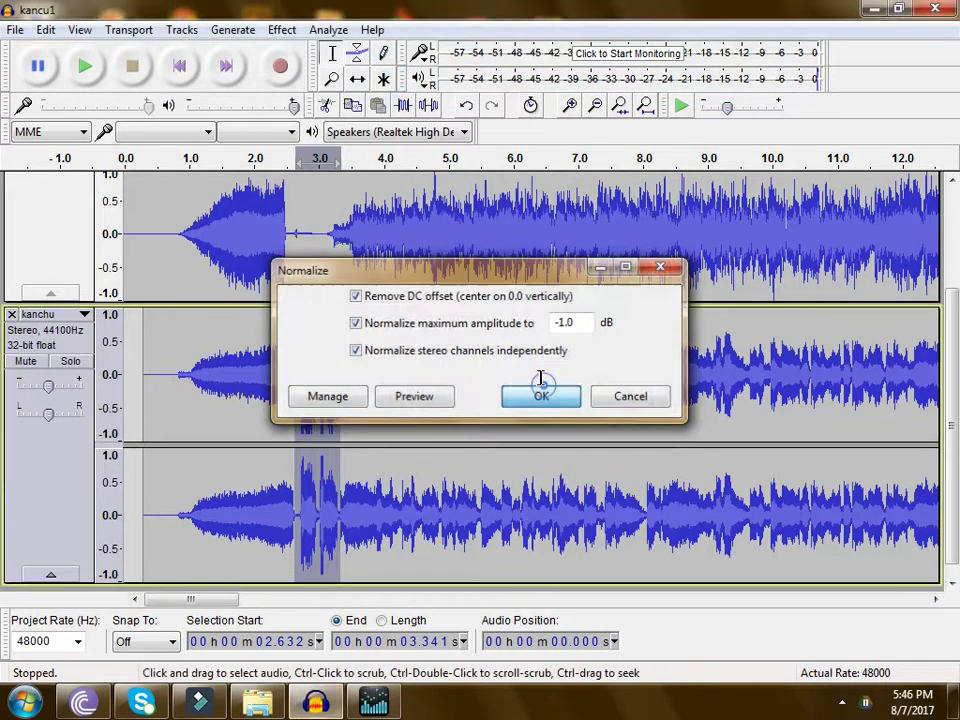
click(540, 390)
Open Amplify for the selected passage, lower the amplification to -39.0 dB, and preview the result
click(282, 29)
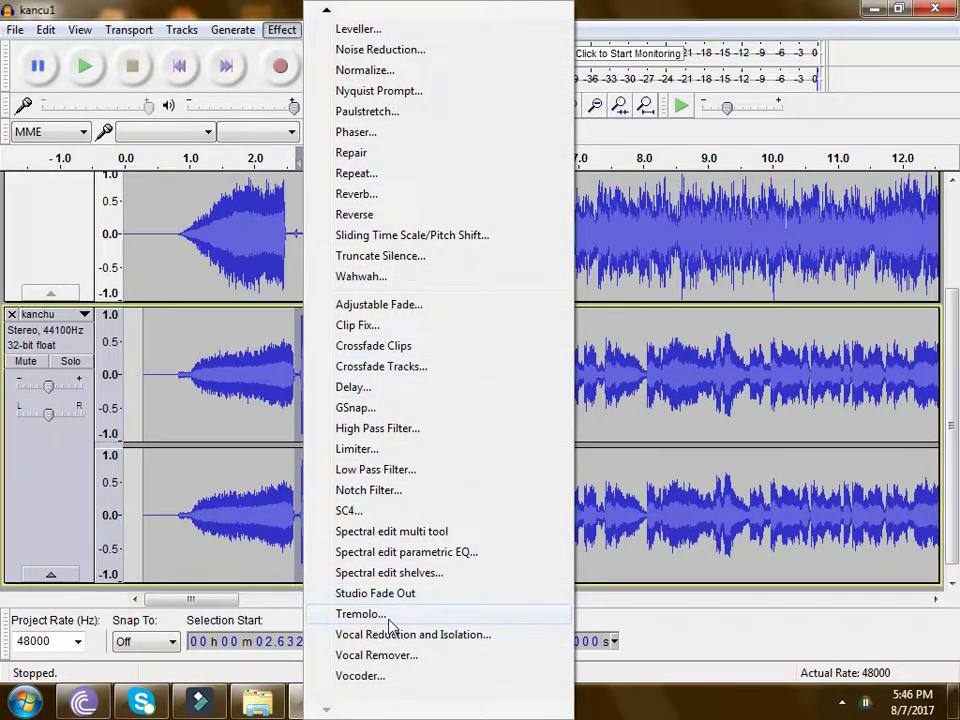
click(327, 12)
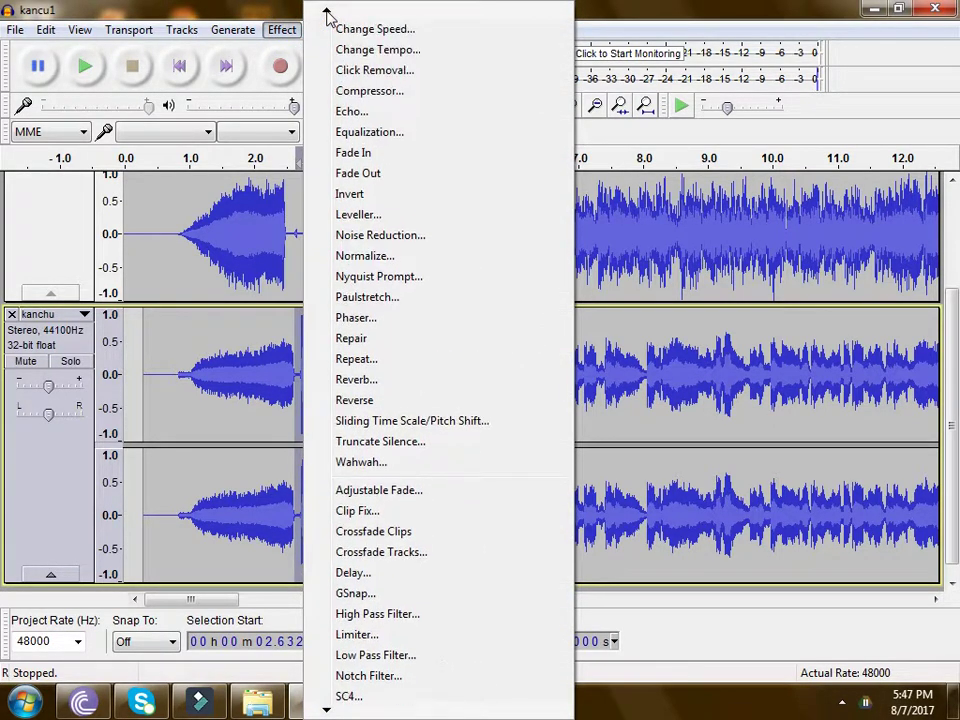
click(355, 62)
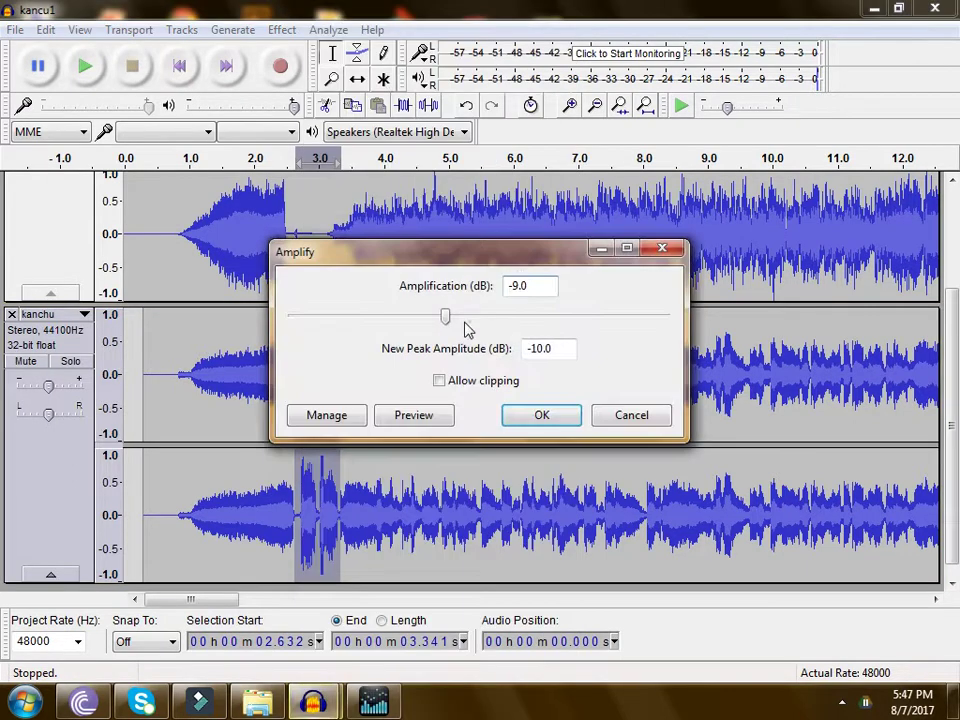
click(425, 316)
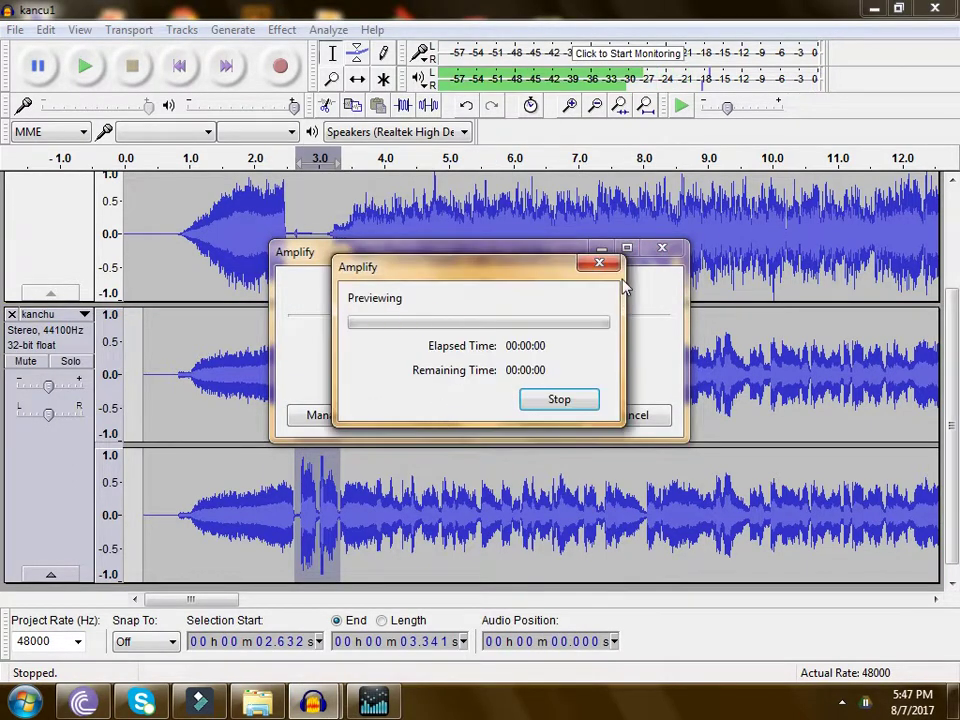
click(405, 318)
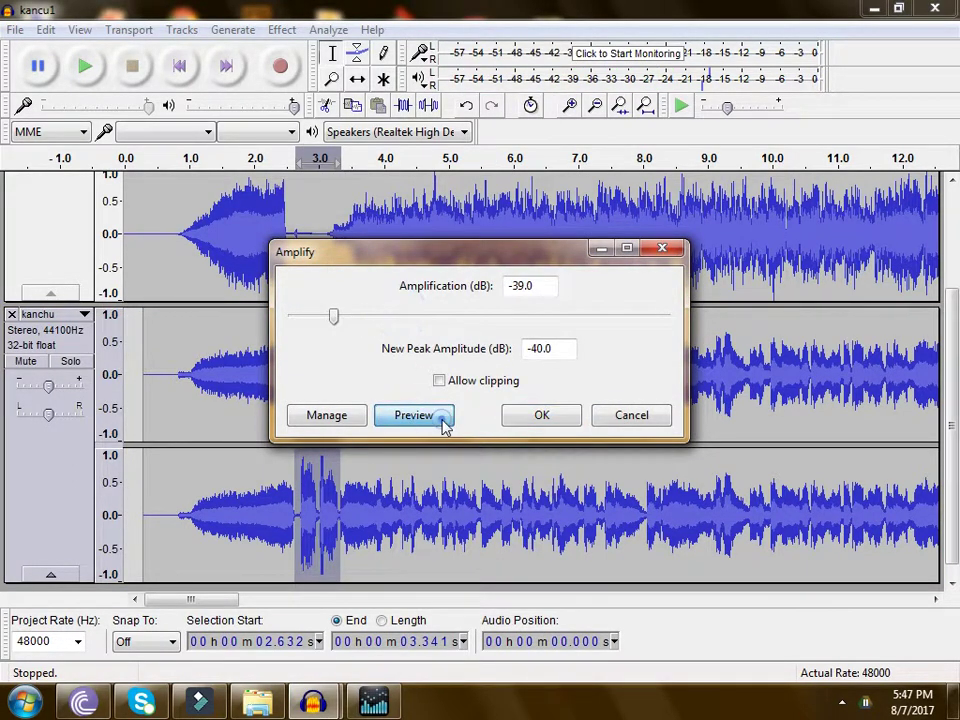
click(440, 418)
click(597, 265)
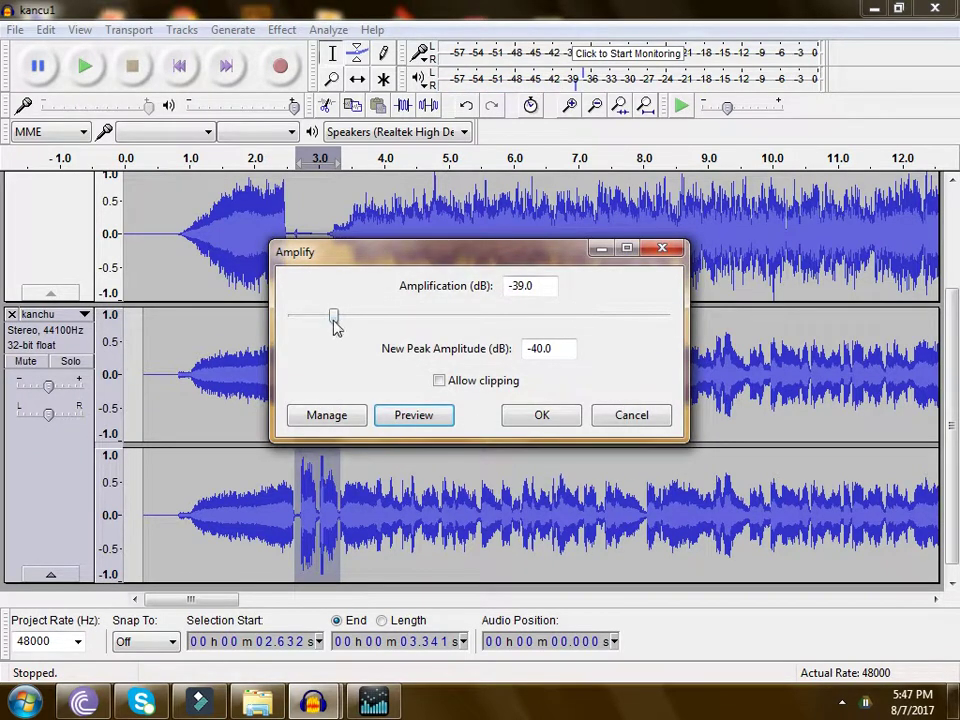
Set the amplification to -44.5 dB, allow clipping, preview the result, and apply it to the selected passage
drag(334, 320, 313, 318)
click(408, 420)
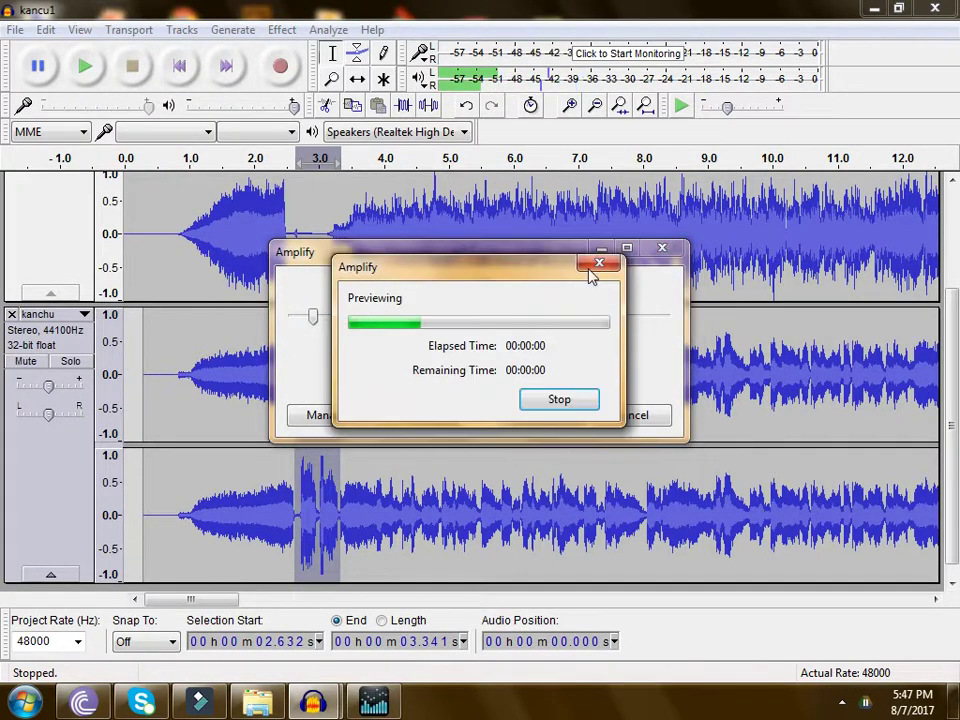
click(598, 265)
click(438, 380)
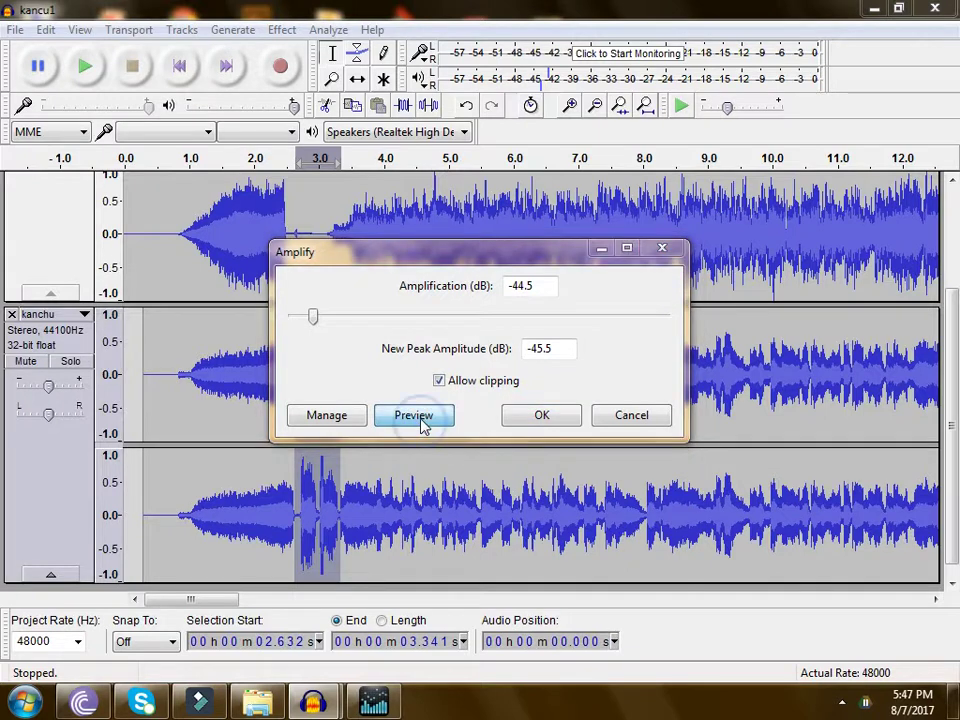
click(421, 424)
click(606, 262)
click(531, 416)
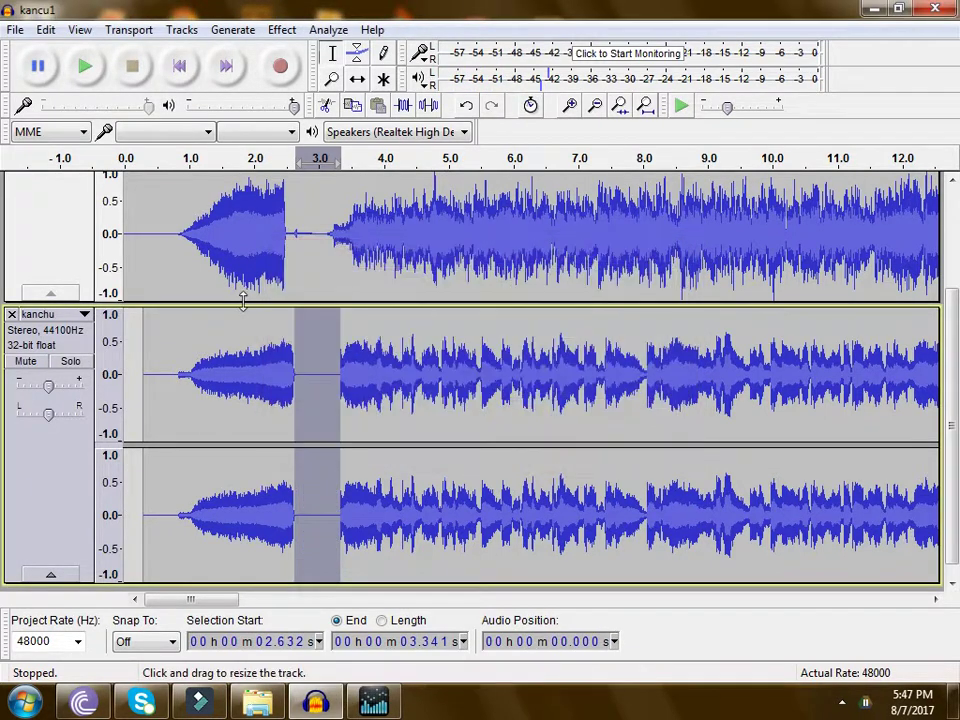
Play the tracks from about 0.94 s to check the quietened passage and the alignment, and stop playback
key(space)
click(184, 356)
key(space)
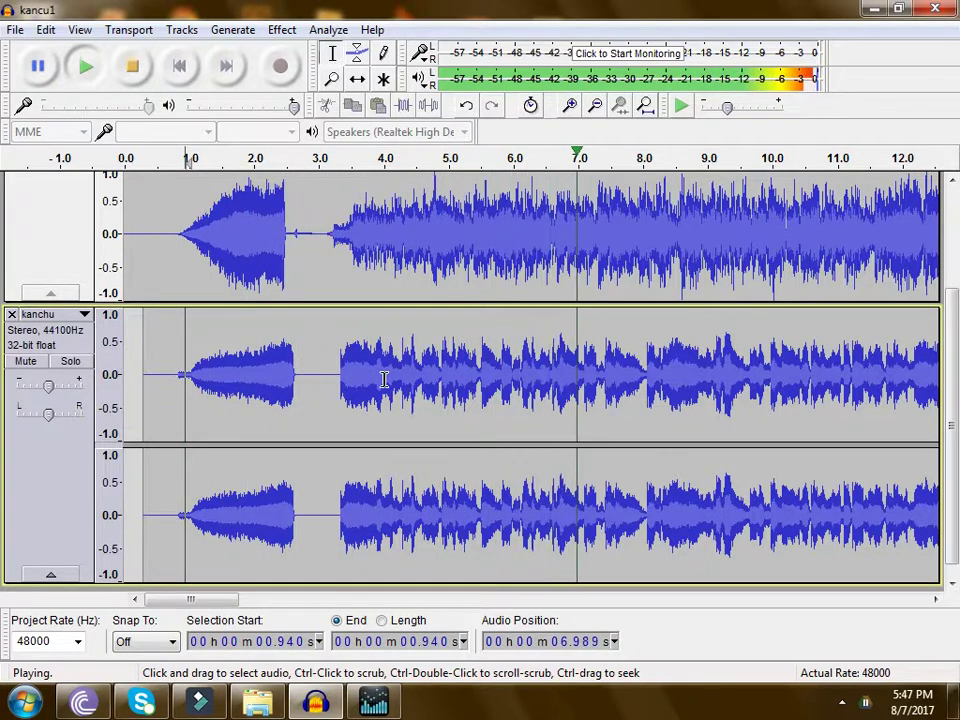
click(357, 79)
click(132, 66)
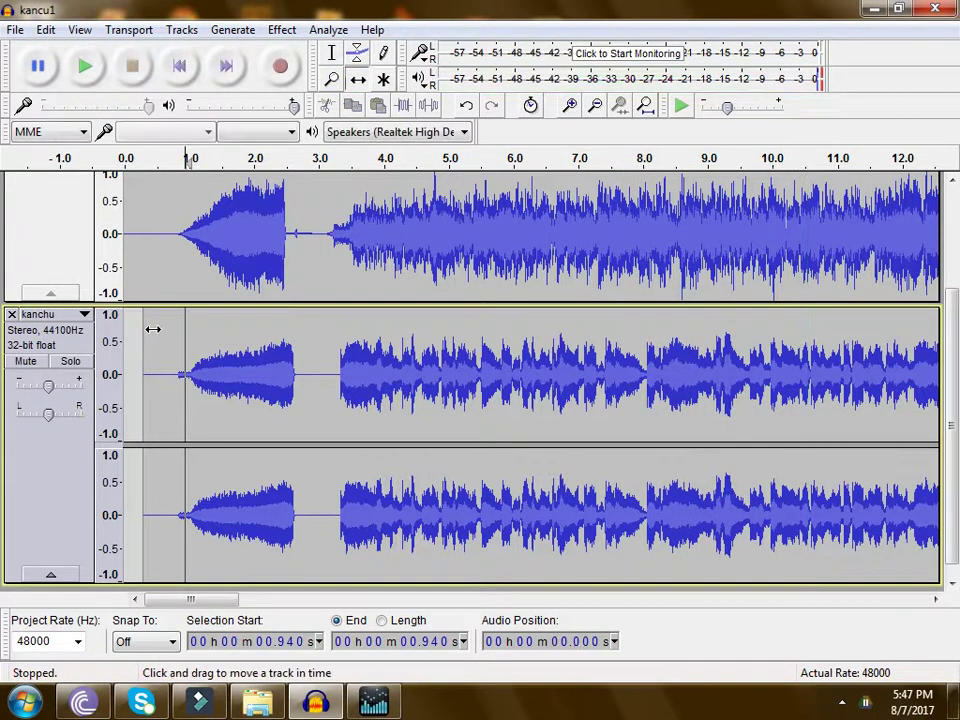
click(151, 328)
key(space)
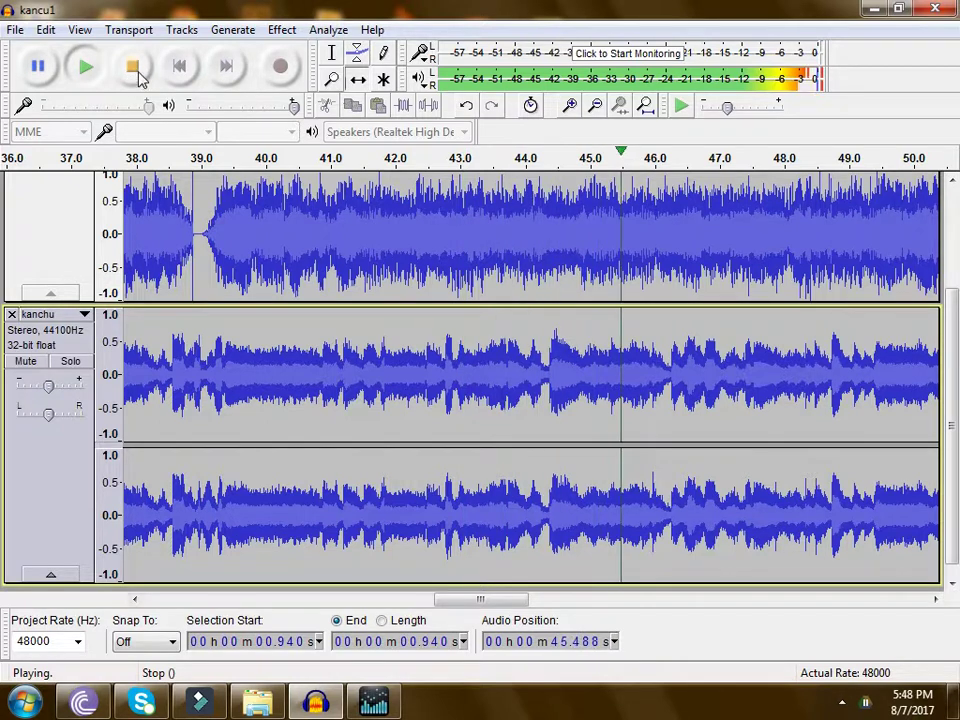
click(134, 70)
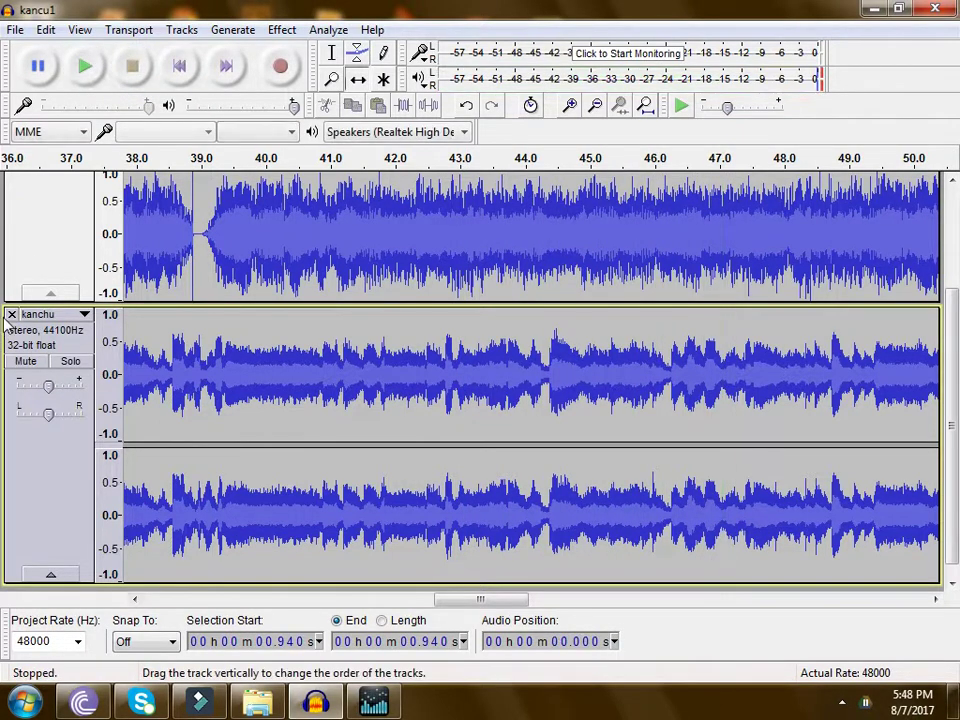
Select both tracks, mix and render them into one stereo track, and play it to about 15 s
click(42, 237)
click(35, 492)
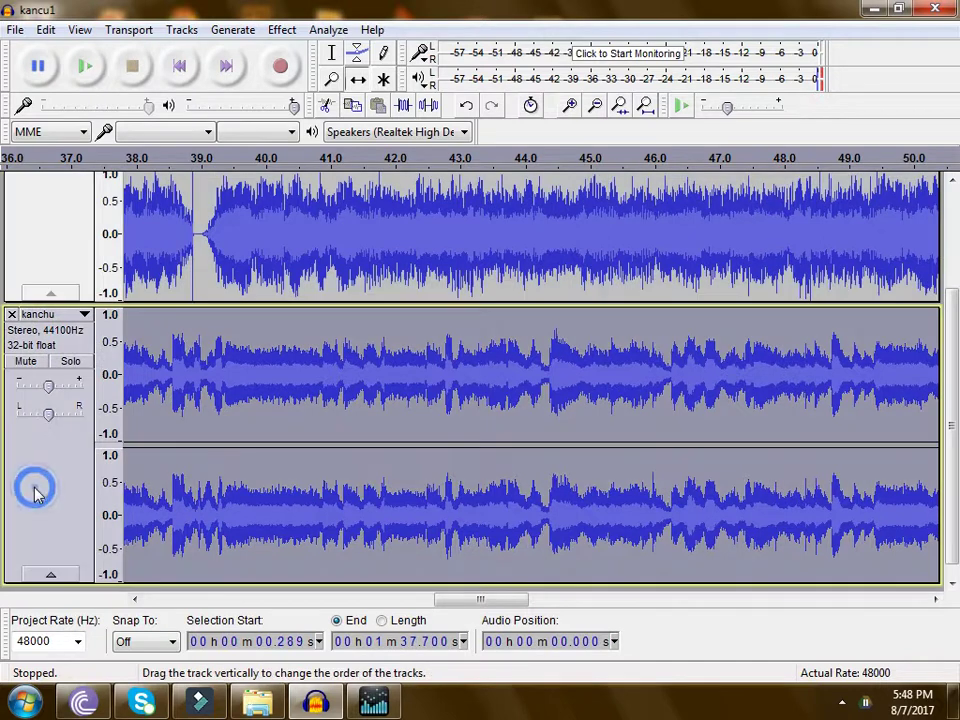
click(181, 30)
click(236, 101)
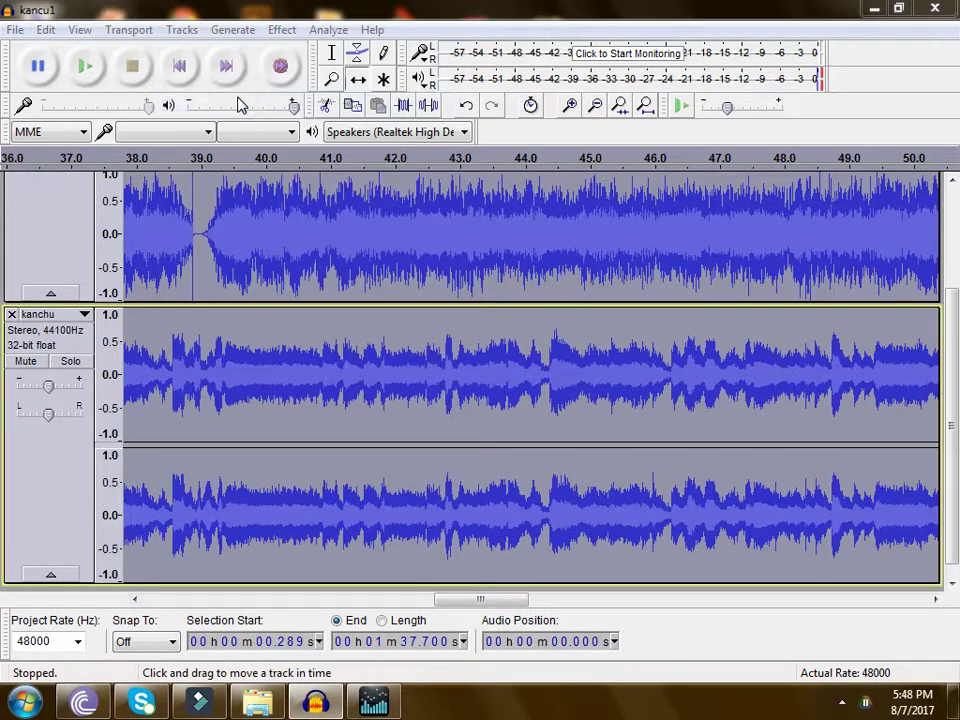
key(space)
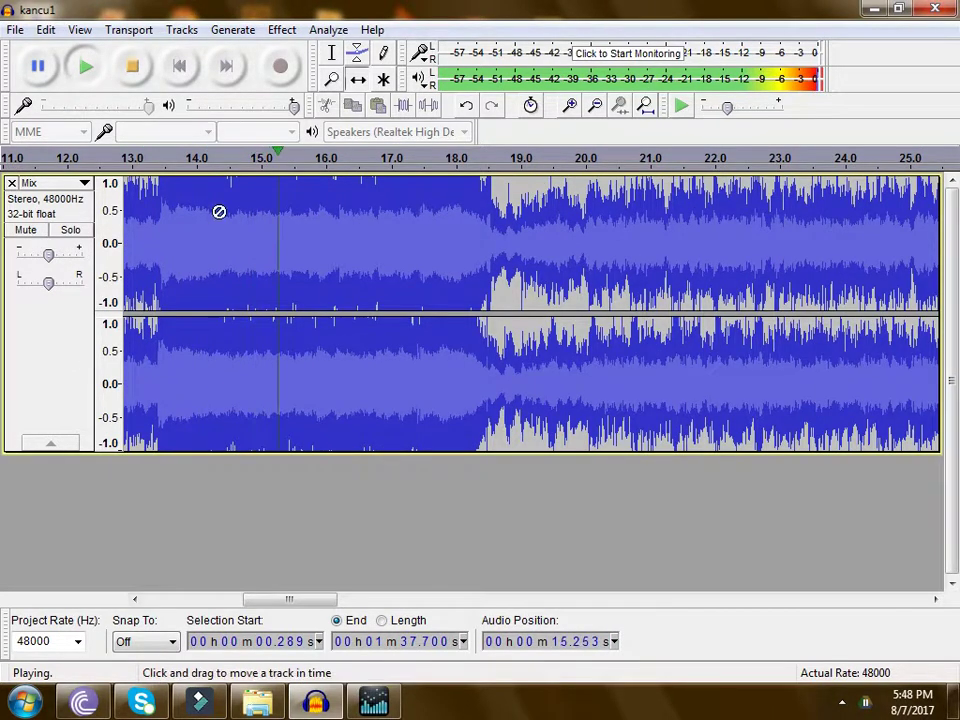
click(132, 66)
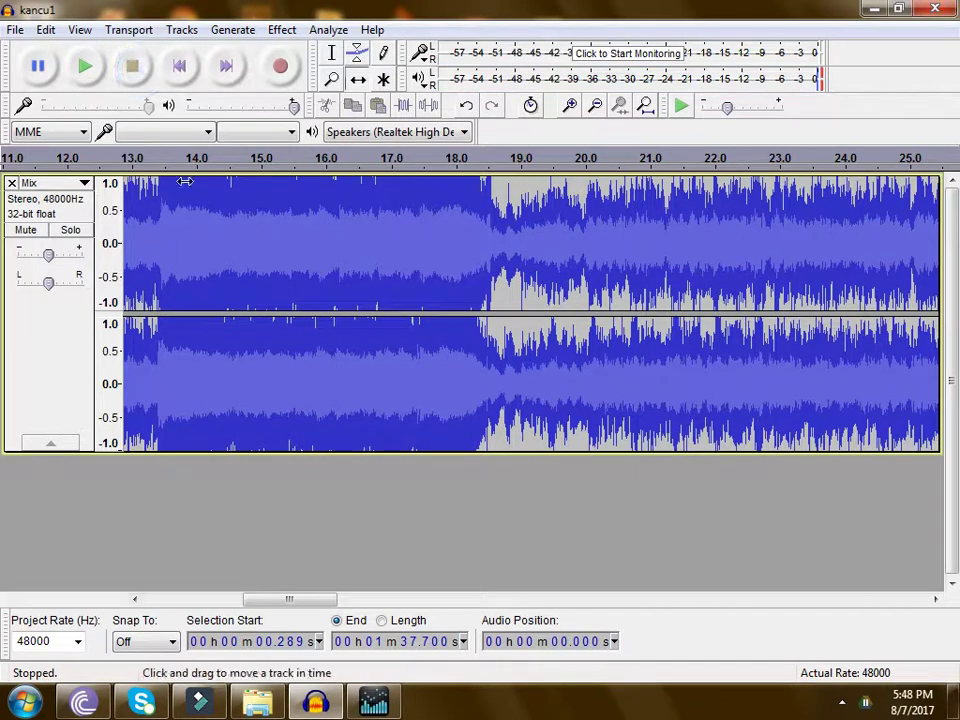
Try a Fade In on the mixed track from about 13.35 s to 13.51 s, and undo it
click(331, 79)
click(268, 347)
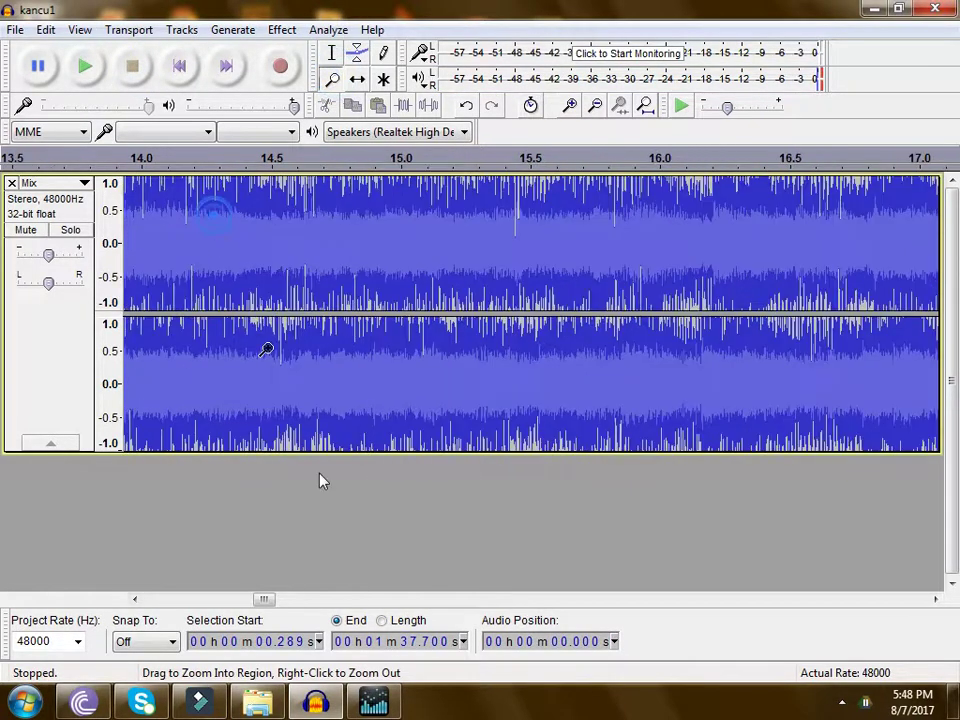
drag(264, 601, 256, 600)
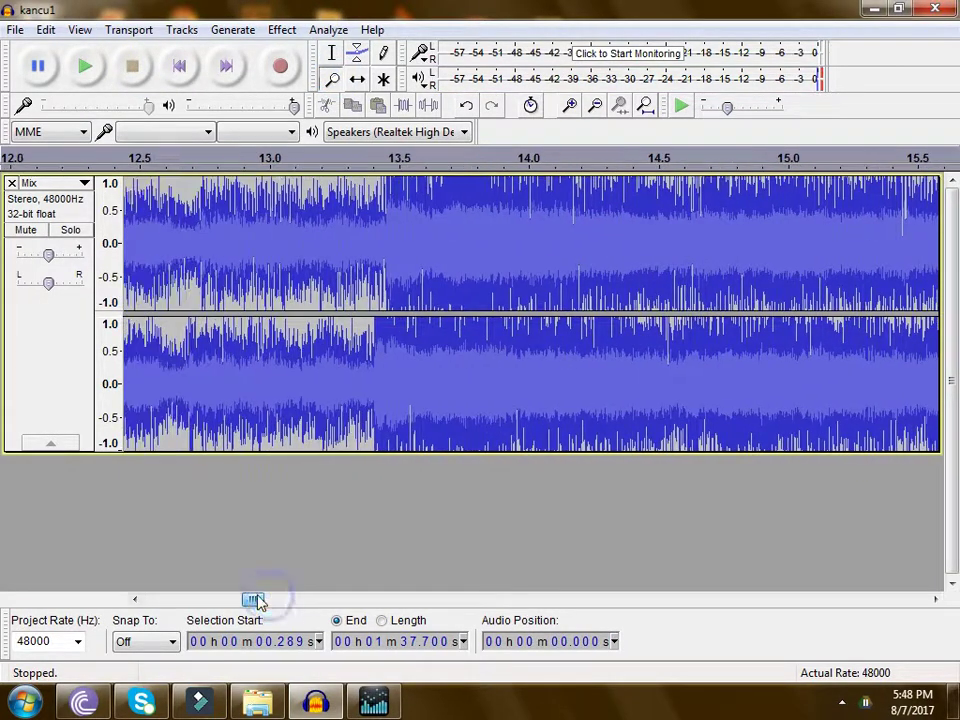
click(331, 52)
mouse_move(410, 236)
mouse_down()
mouse_move(358, 247)
mouse_move(376, 222)
mouse_move(404, 224)
mouse_up()
click(357, 220)
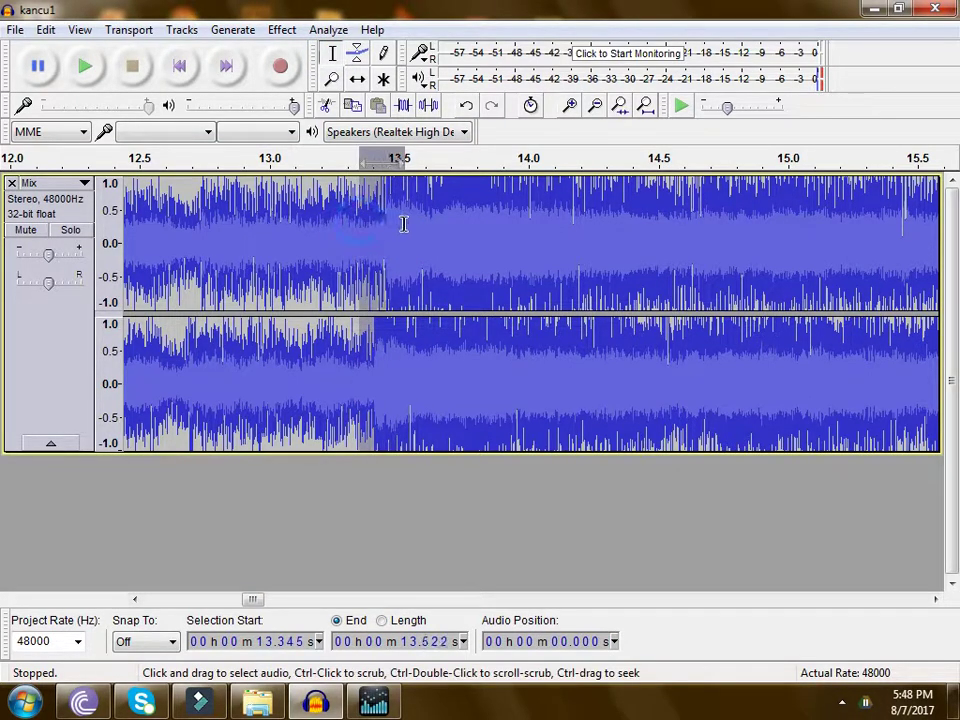
click(288, 35)
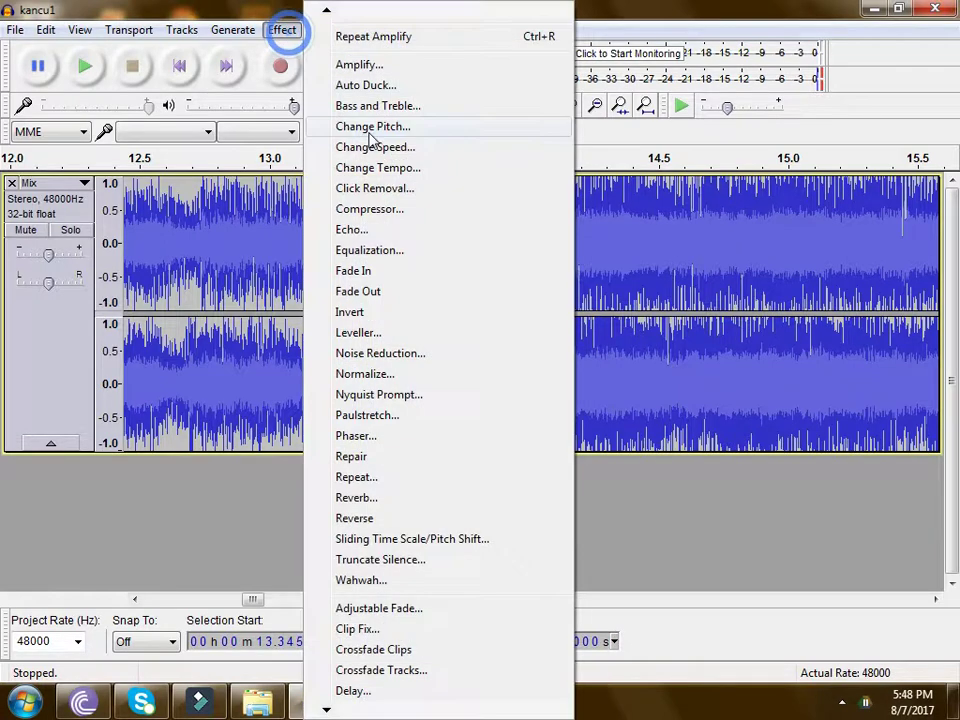
click(390, 272)
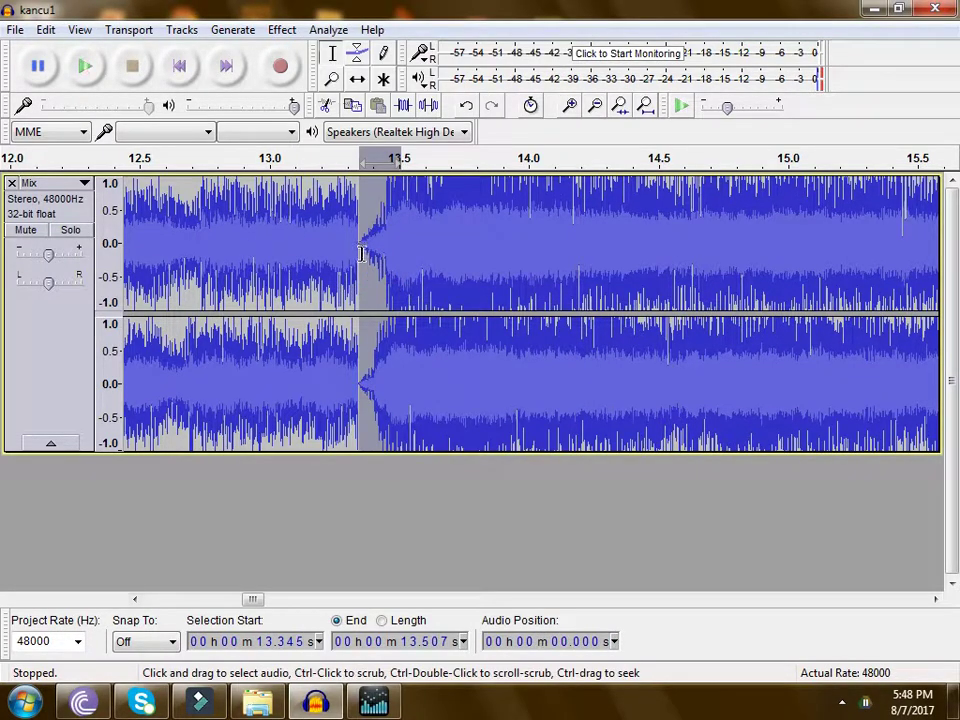
key(ctrl+z)
Examine the mixed track's waveform around 13.4 s in both channels and play briefly from about 13.34 s
drag(395, 223, 381, 225)
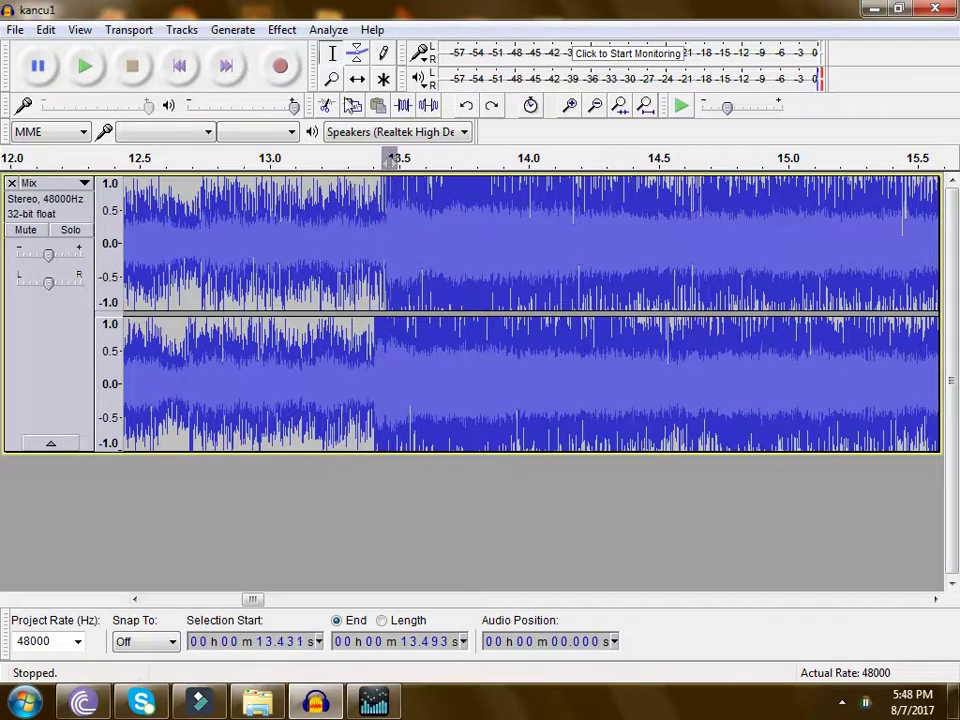
click(375, 214)
click(418, 257)
click(331, 52)
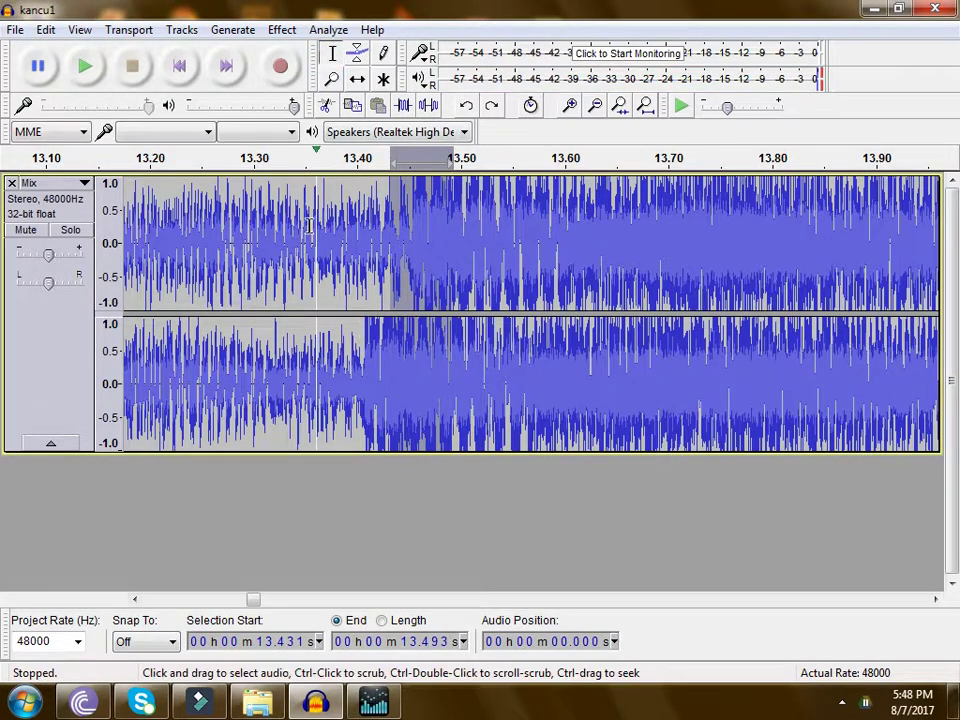
click(299, 270)
key(space)
key(space)
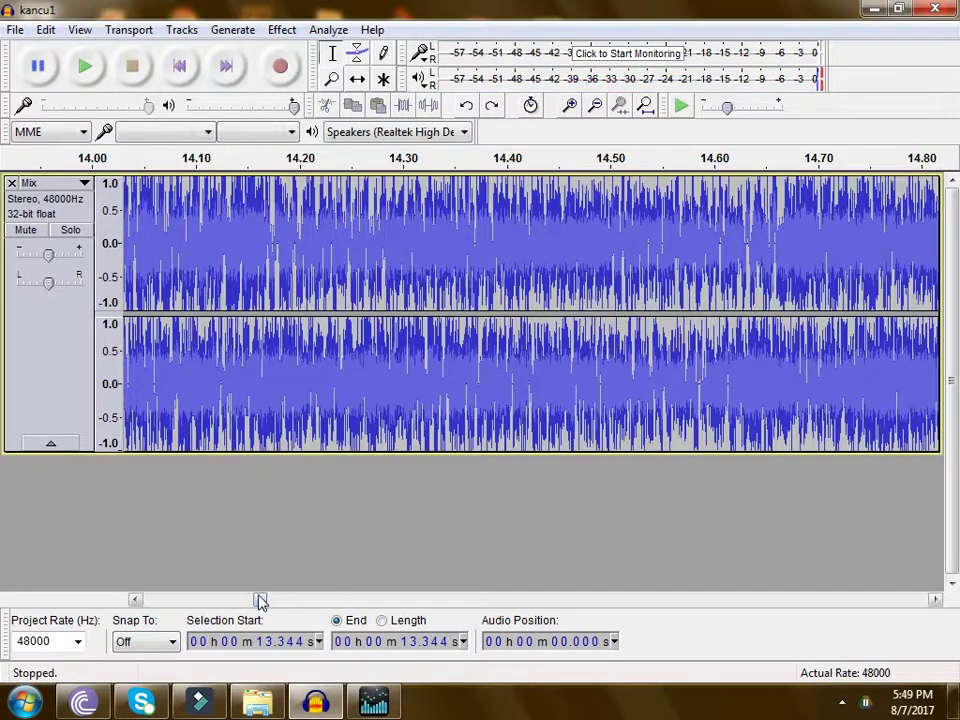
drag(261, 600, 252, 600)
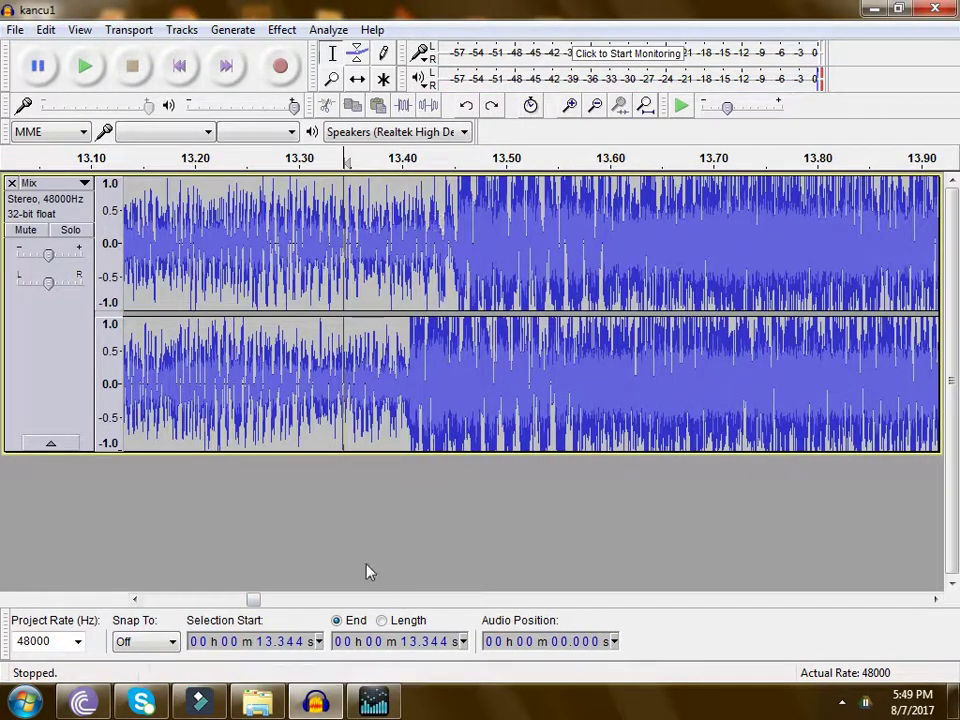
Undo the mixdown to restore the separate Mix and kanchu tracks, and play them together
key(ctrl+z)
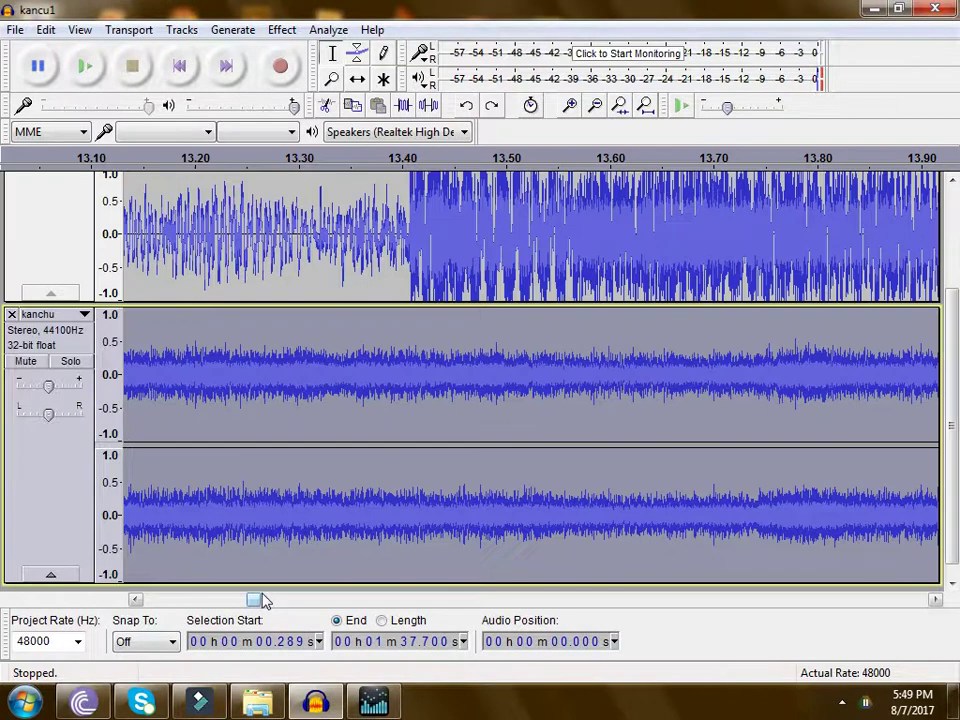
scroll(428, 318, up, 3)
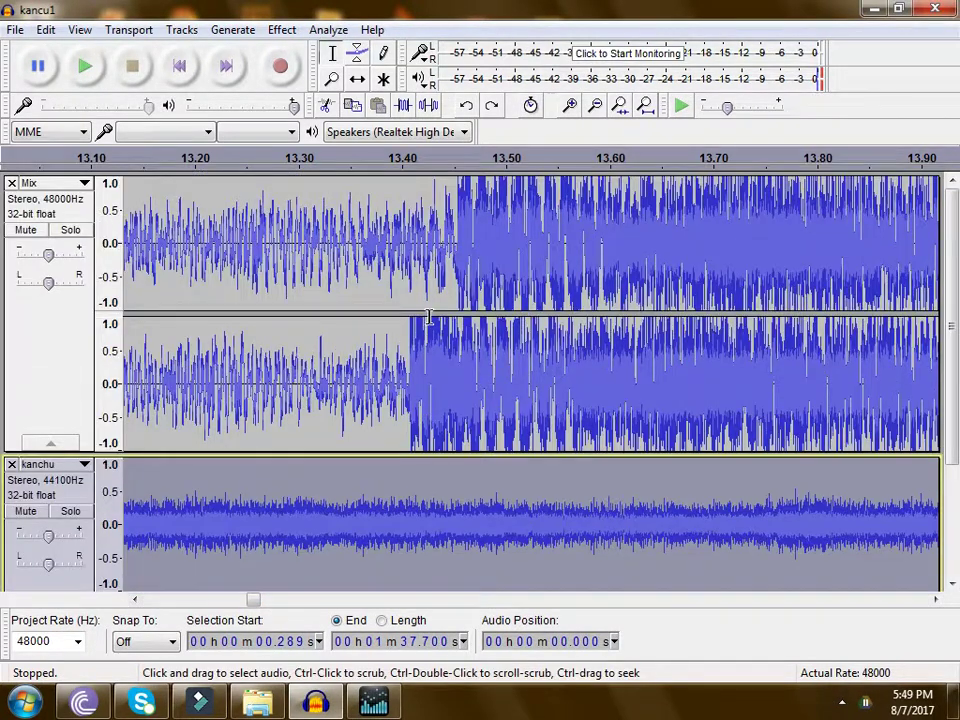
scroll(428, 318, down, 2)
scroll(428, 318, up, 2)
key(space)
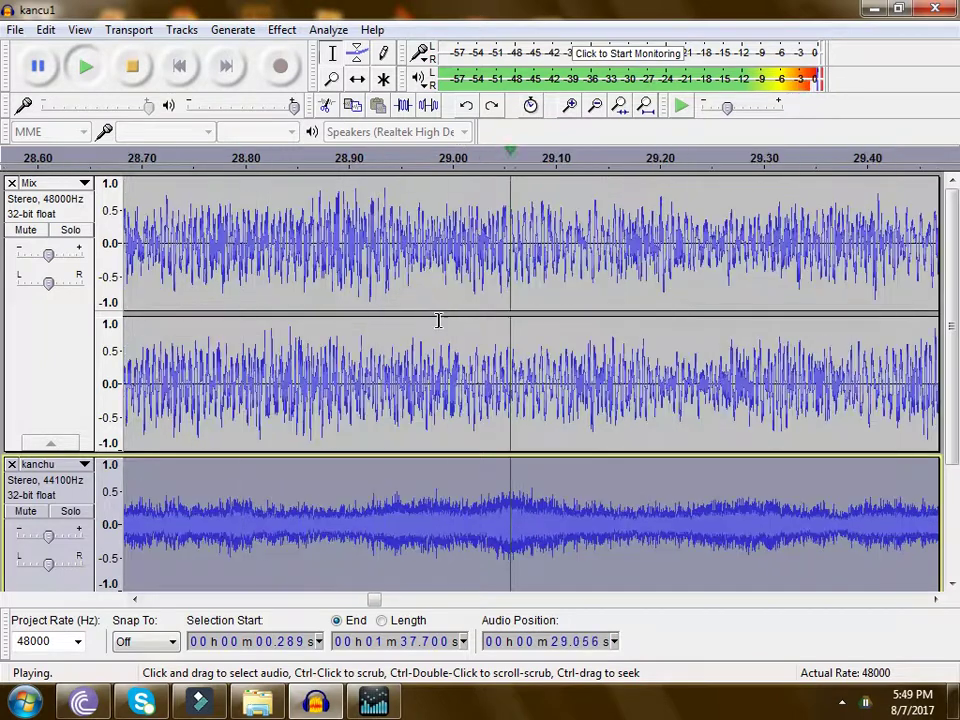
Stop playback and examine the waveforms of both tracks across roughly the first 65 s to locate abrupt level changes
click(136, 67)
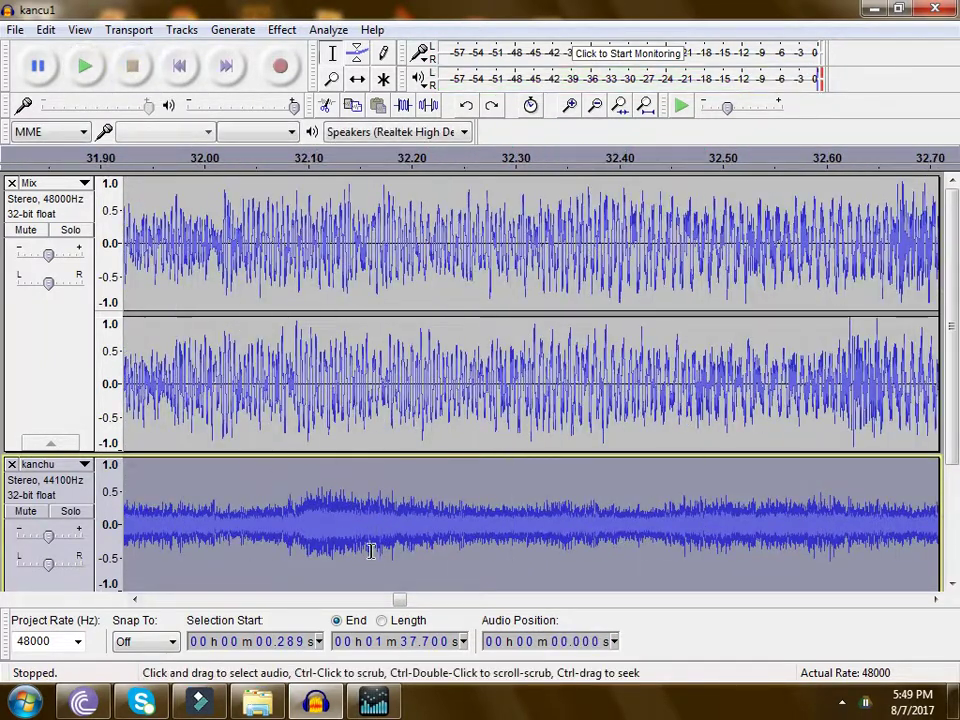
mouse_move(398, 599)
mouse_down()
mouse_move(133, 602)
mouse_move(216, 592)
mouse_move(156, 591)
mouse_move(399, 599)
mouse_up()
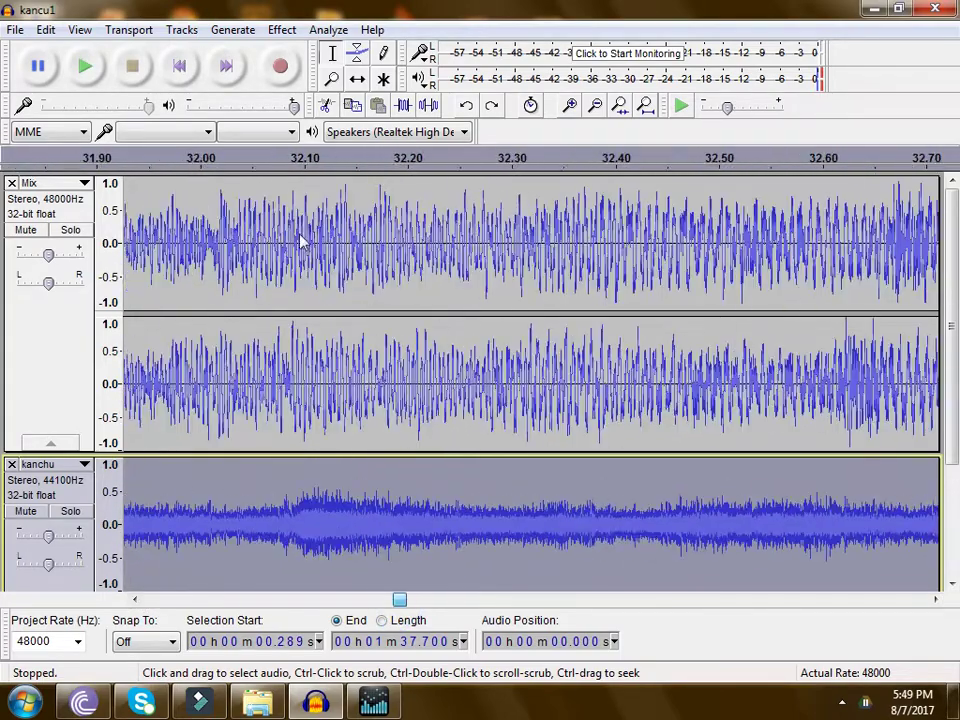
click(332, 84)
right_click(339, 298)
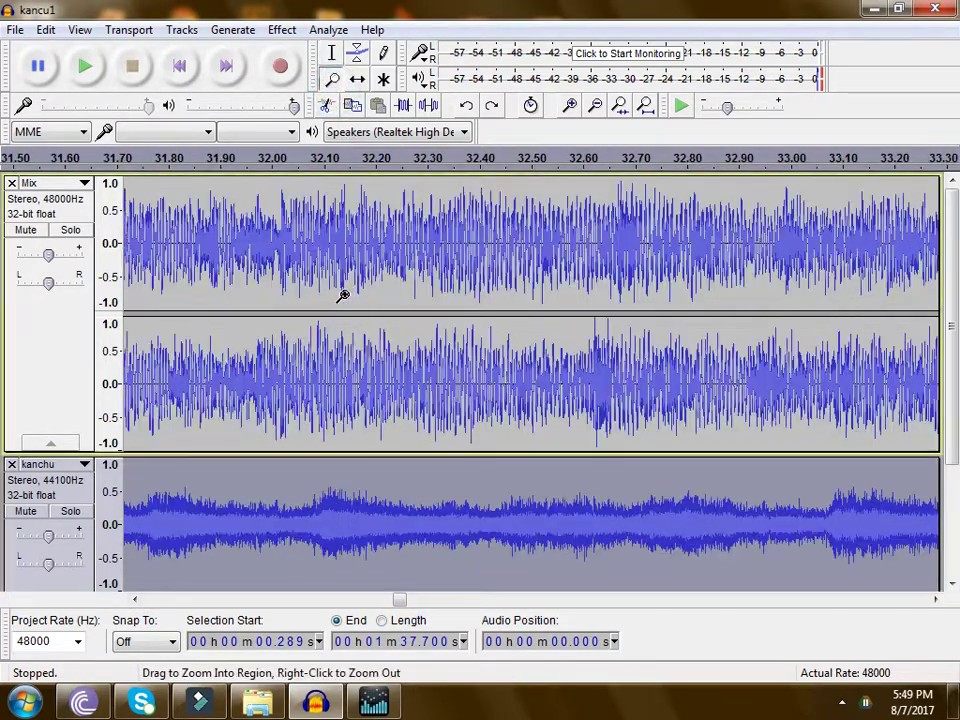
right_click(344, 294)
right_click(344, 294)
right_click(344, 292)
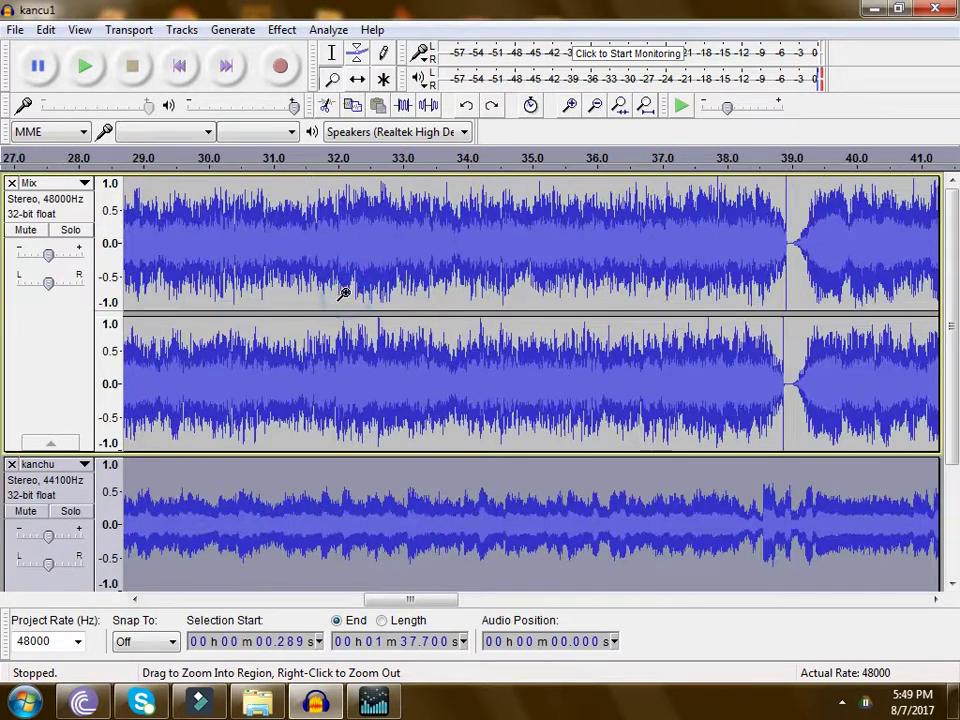
right_click(344, 292)
right_click(349, 286)
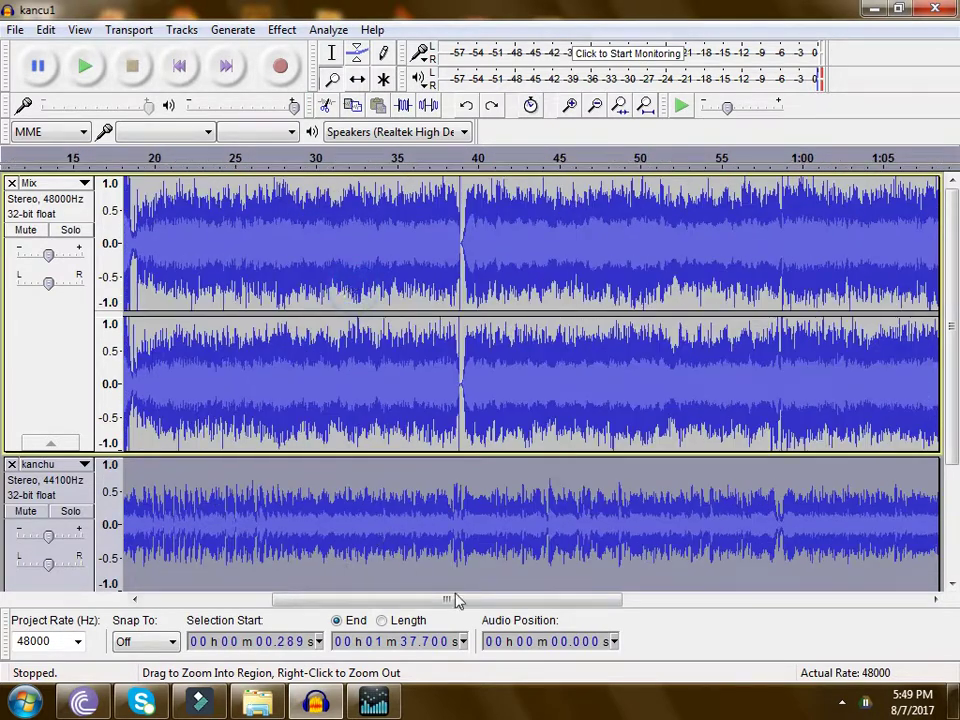
drag(452, 601, 304, 590)
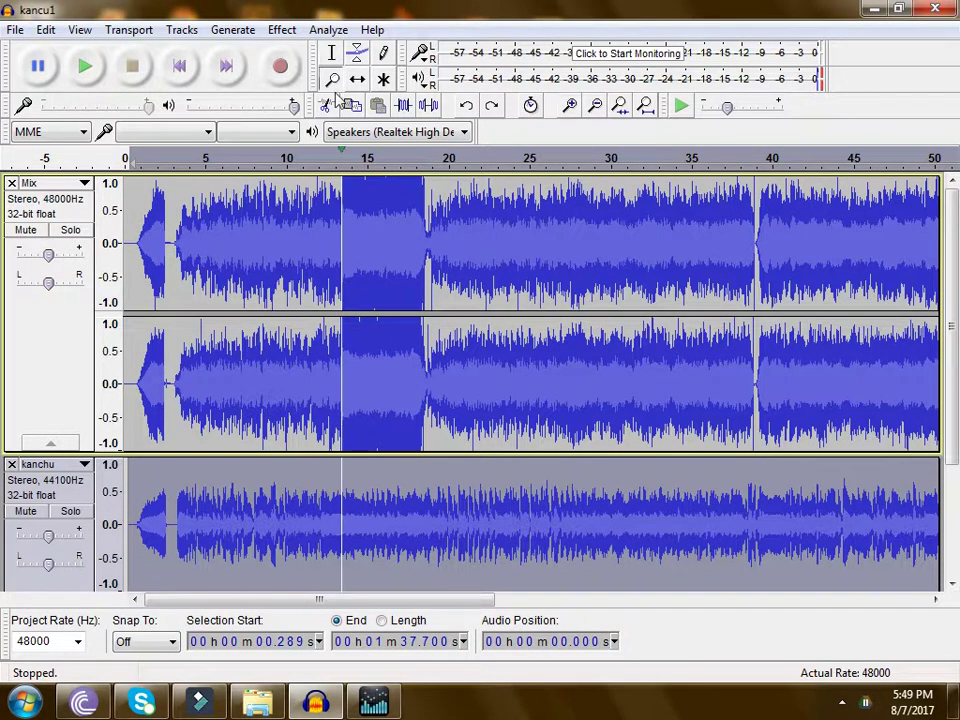
Apply a Fade In to the Mix track from 13.400 s to 13.461 s, where the level jumps
click(343, 215)
click(341, 215)
click(337, 214)
click(338, 217)
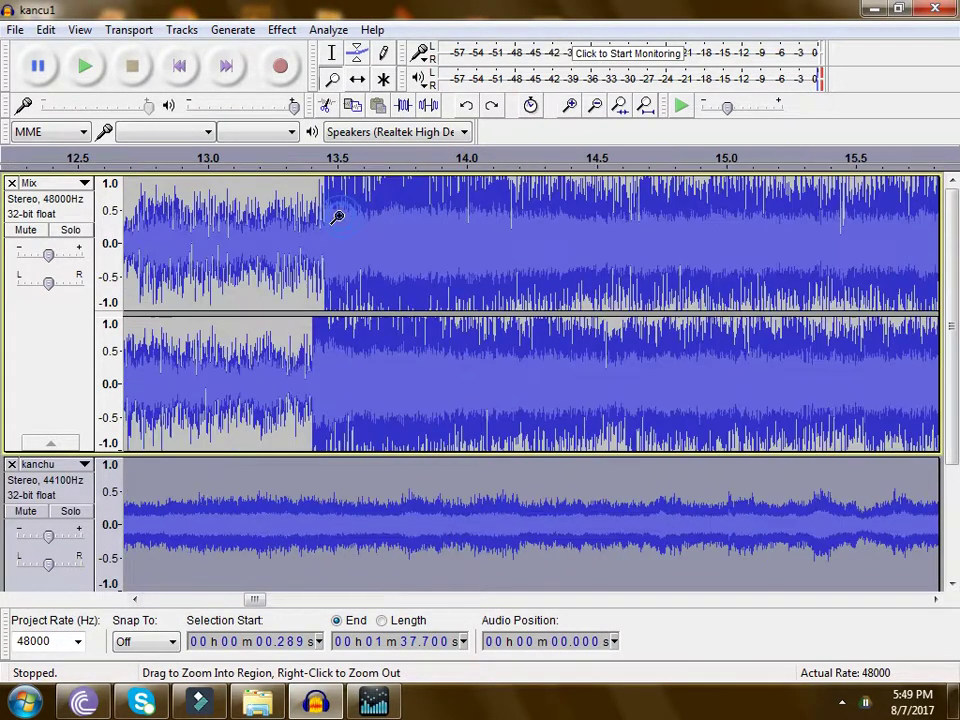
click(332, 53)
drag(336, 210, 305, 224)
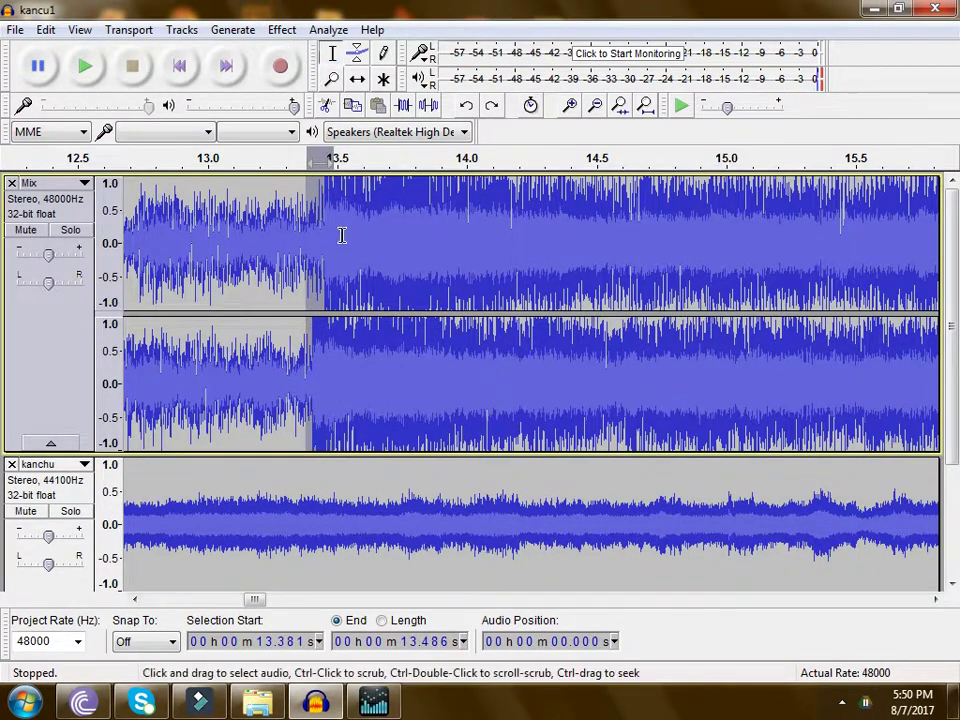
click(296, 232)
key(F4)
click(310, 236)
click(310, 236)
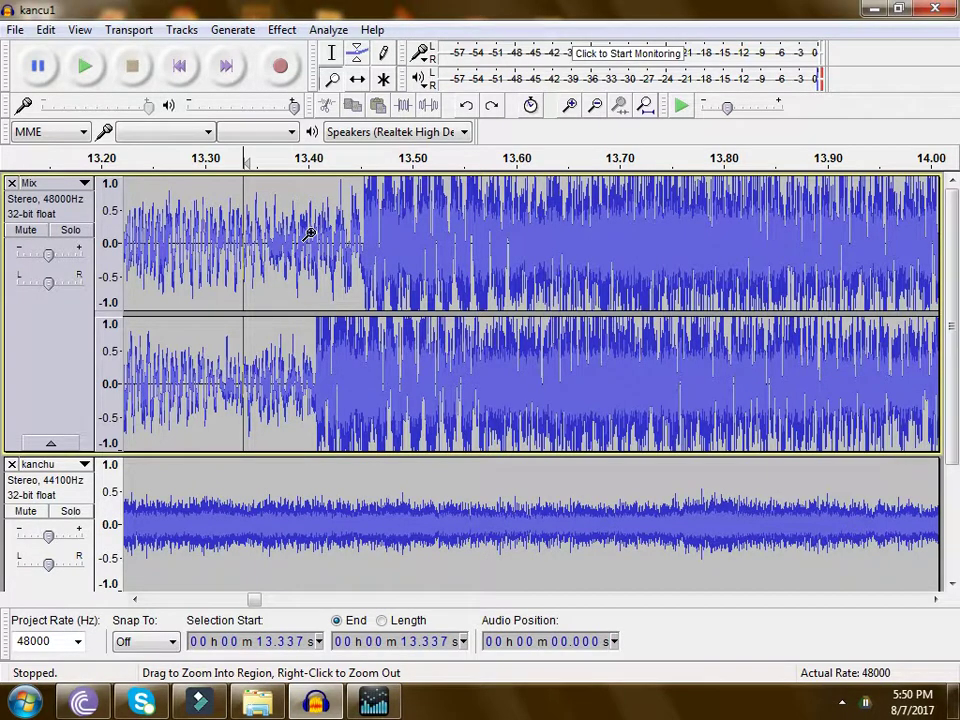
click(332, 53)
drag(310, 272, 364, 288)
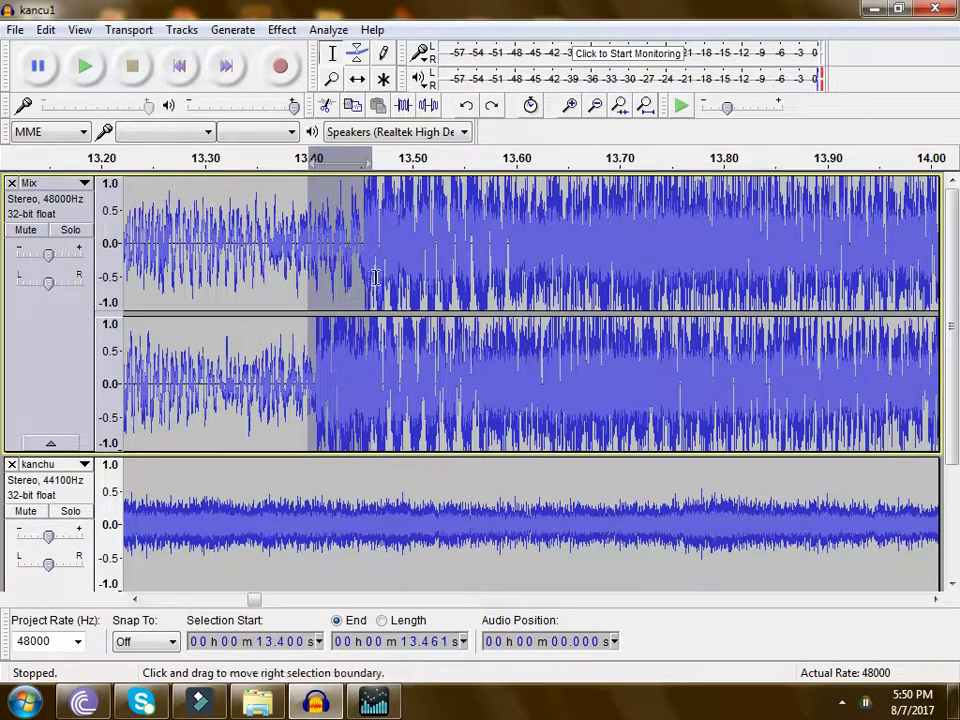
click(282, 29)
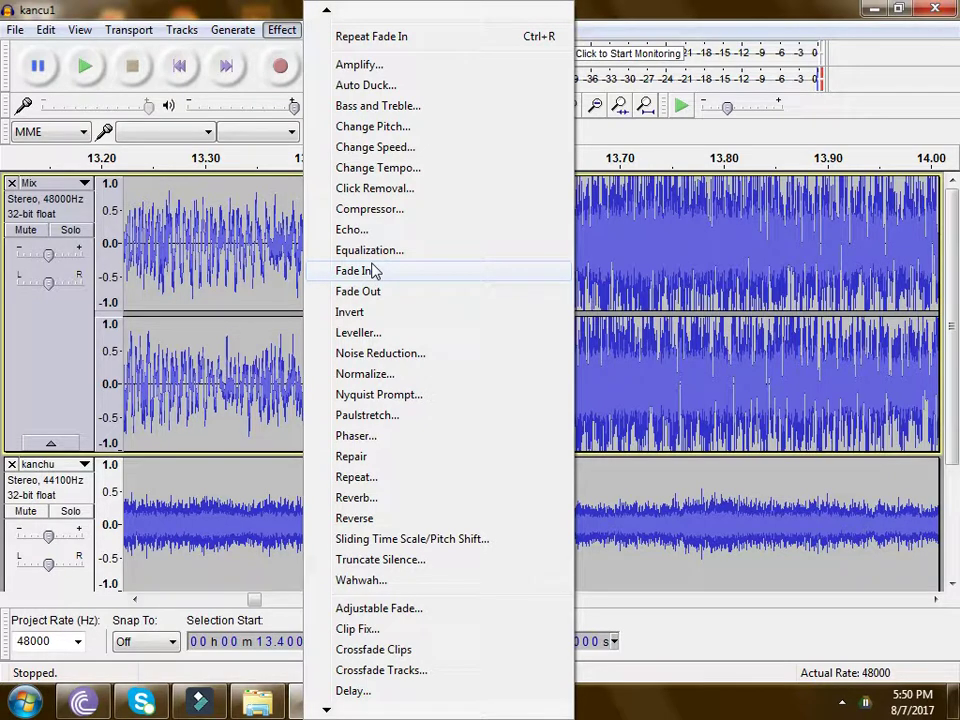
click(372, 270)
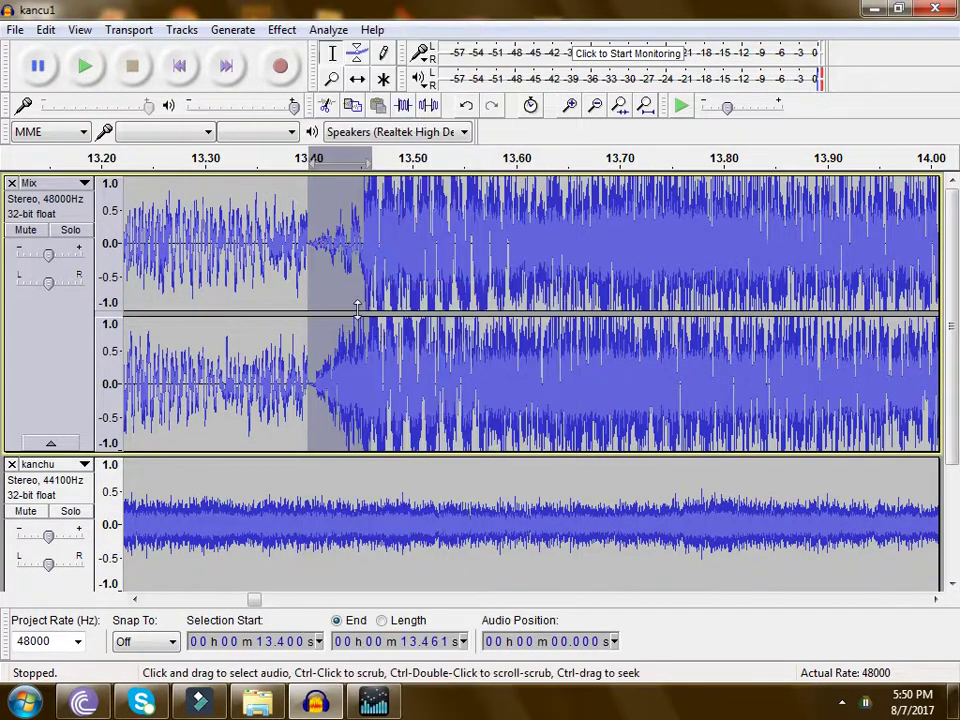
Play both tracks across the new fade from about 13.32 s and again from about 13.00 s
click(229, 250)
key(space)
key(space)
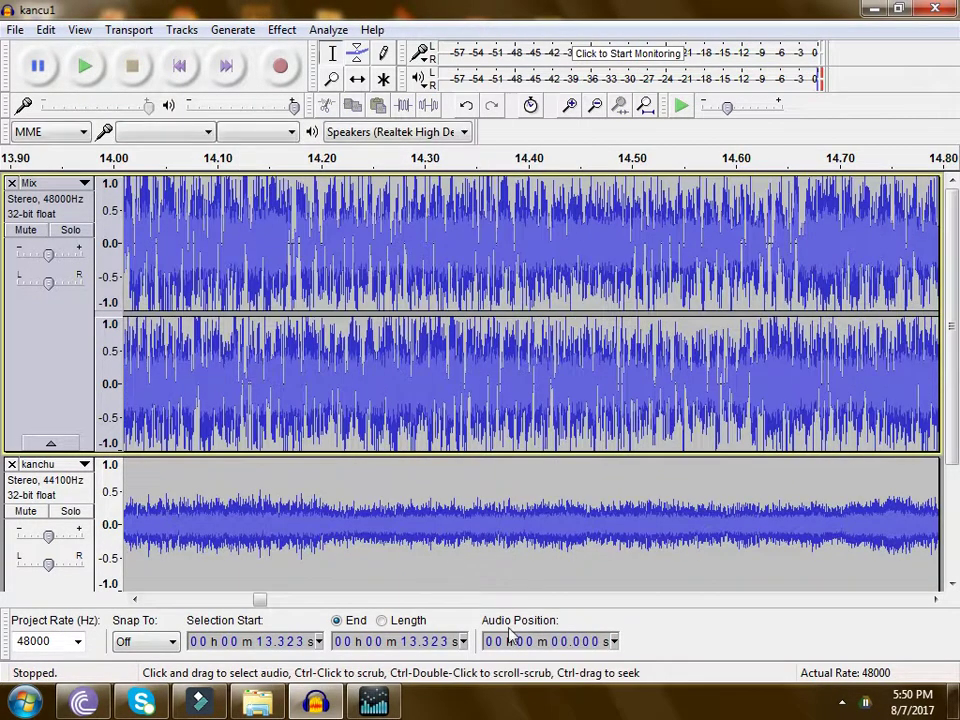
mouse_move(262, 598)
mouse_down()
mouse_move(246, 602)
mouse_move(272, 606)
mouse_move(250, 602)
mouse_up()
click(368, 300)
key(space)
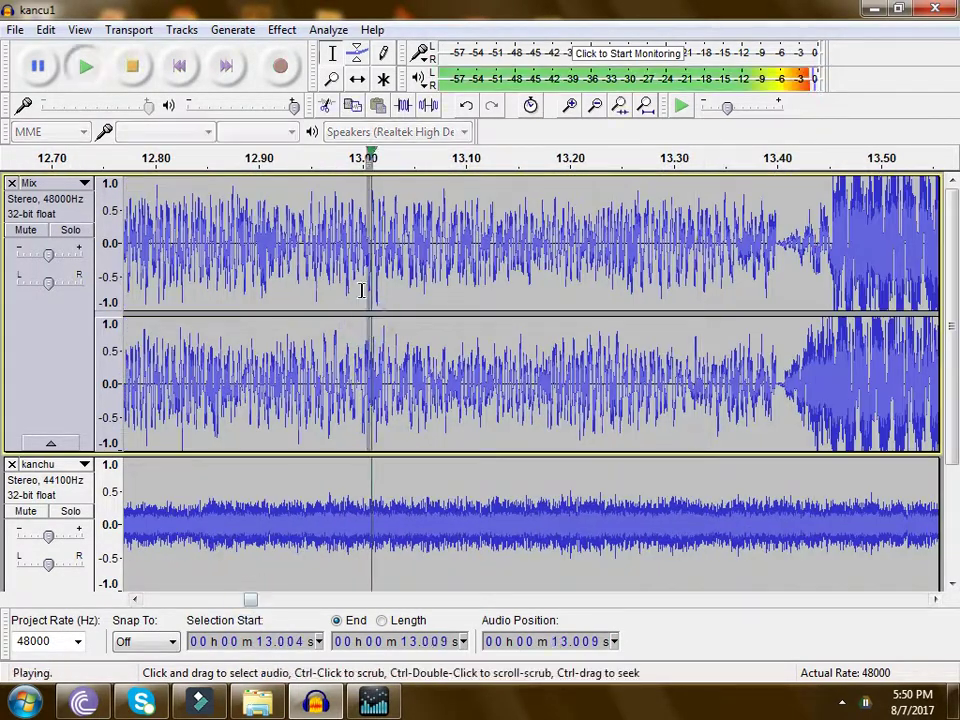
click(362, 290)
key(space)
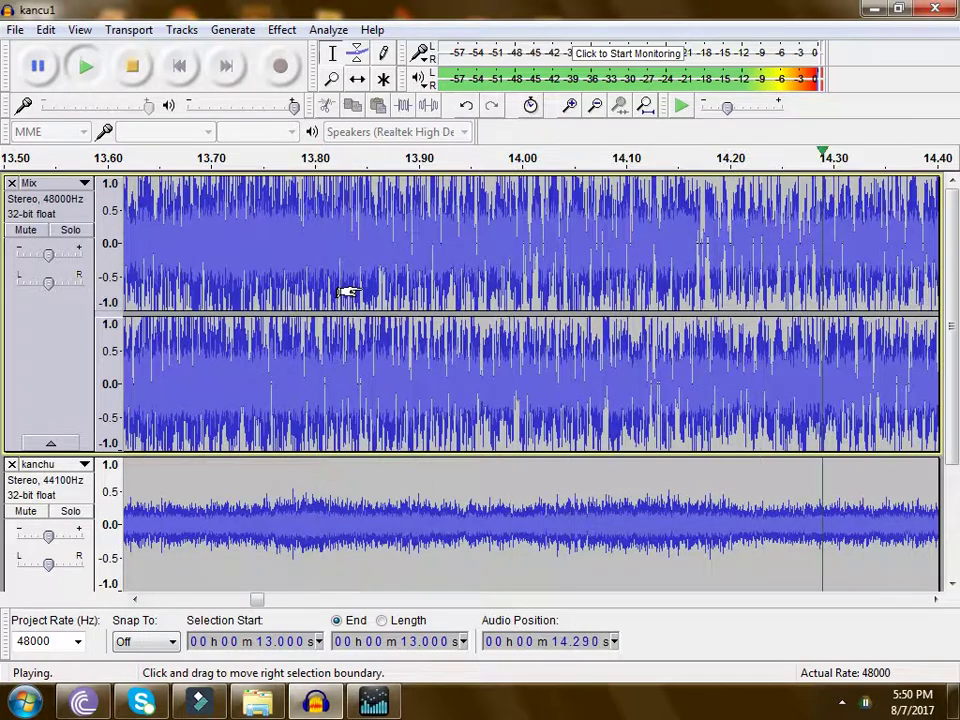
key(space)
Replay both tracks from about 12.85 s to about 28 s
drag(263, 599, 251, 602)
click(323, 228)
key(space)
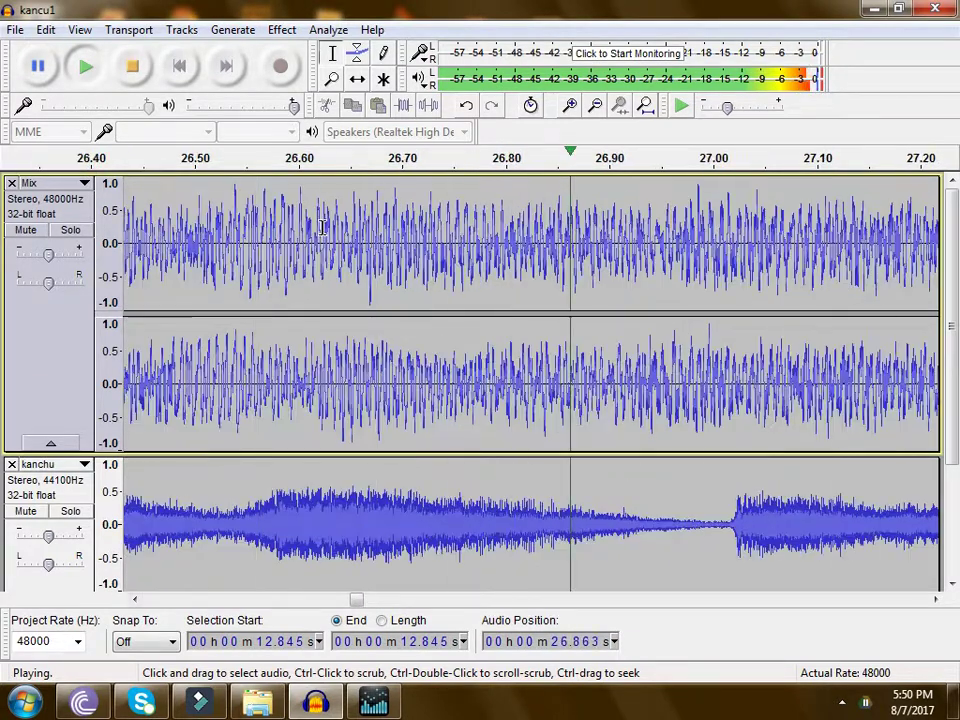
key(space)
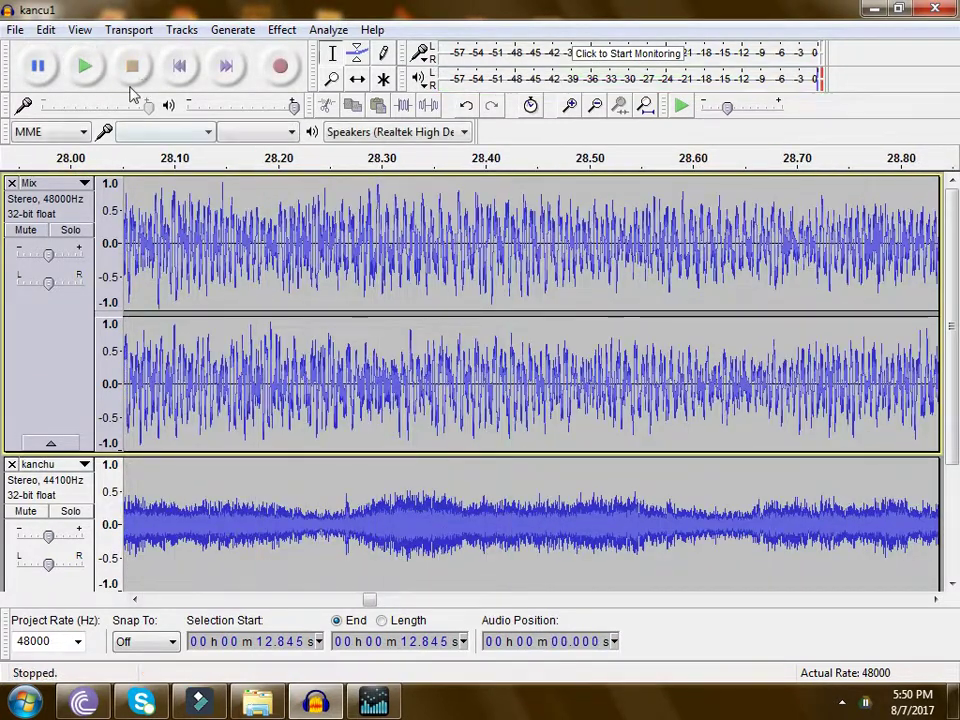
Select all audio, mix and render both tracks into one stereo track, and play it from the start to about 28 s
key(ctrl+a)
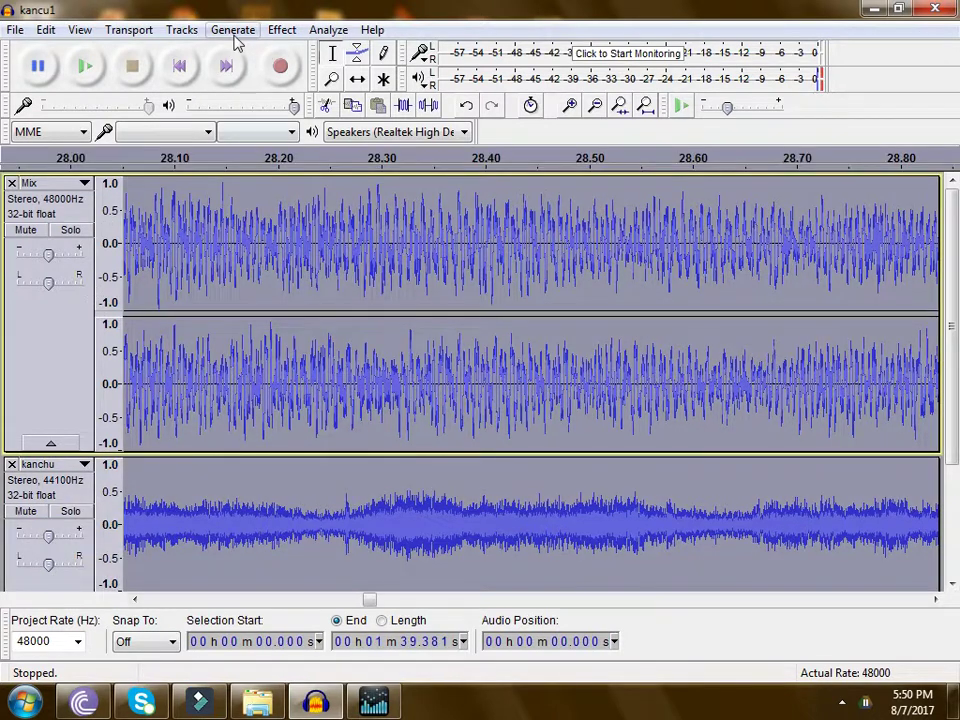
click(232, 31)
mouse_move(181, 31)
click(226, 101)
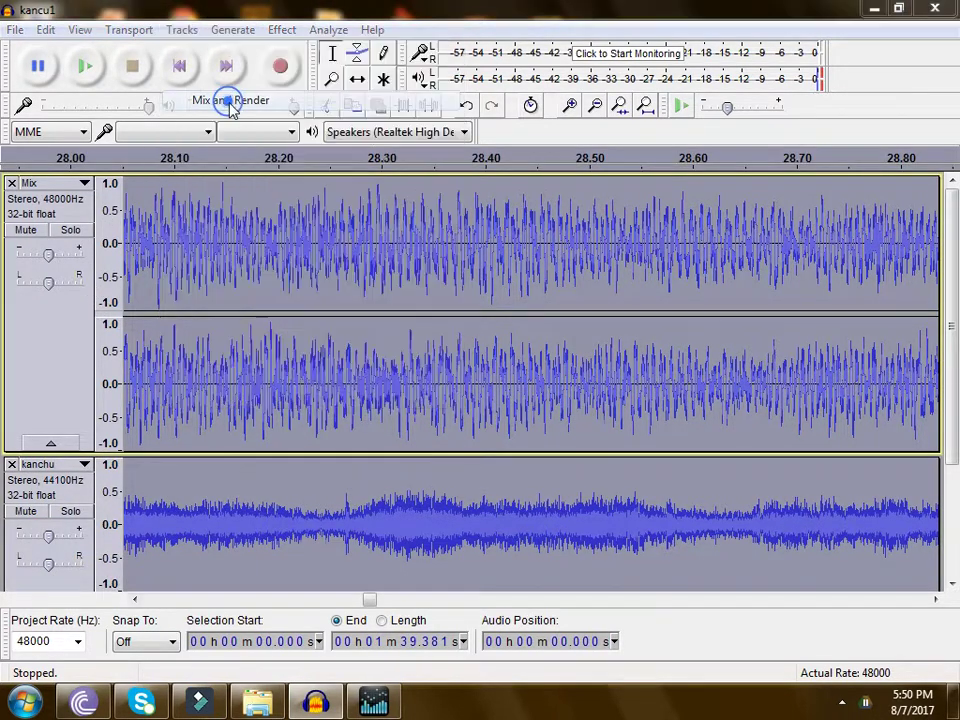
key(space)
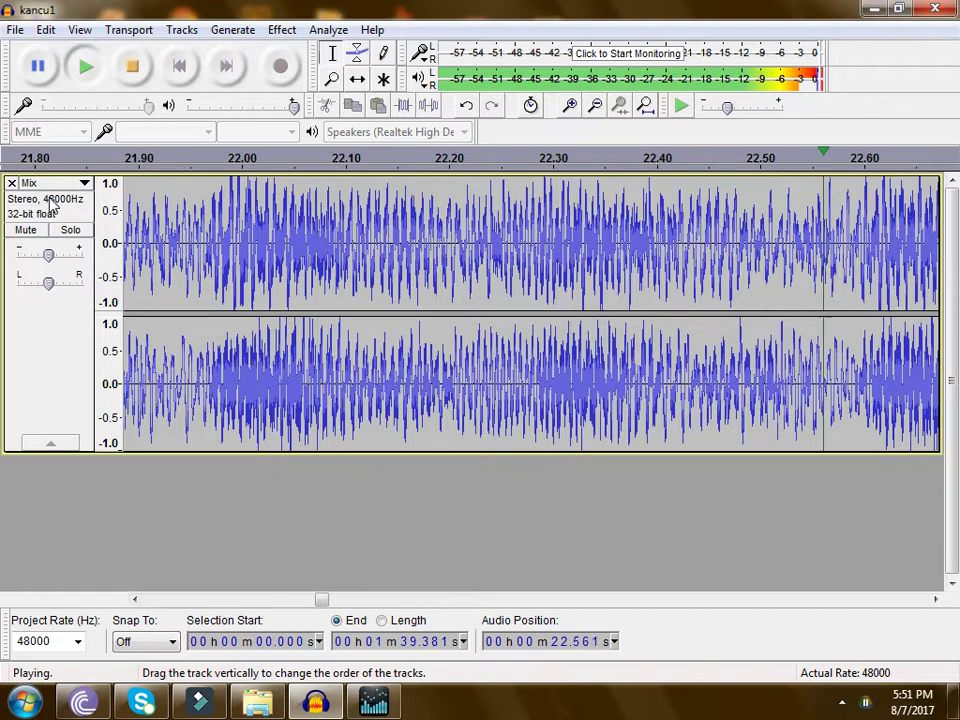
click(133, 68)
Compress the whole mix with threshold -41 dB, noise floor -30 dB, ratio 9:1, attack 0.65 s and release 19.3 s, and play it
click(285, 30)
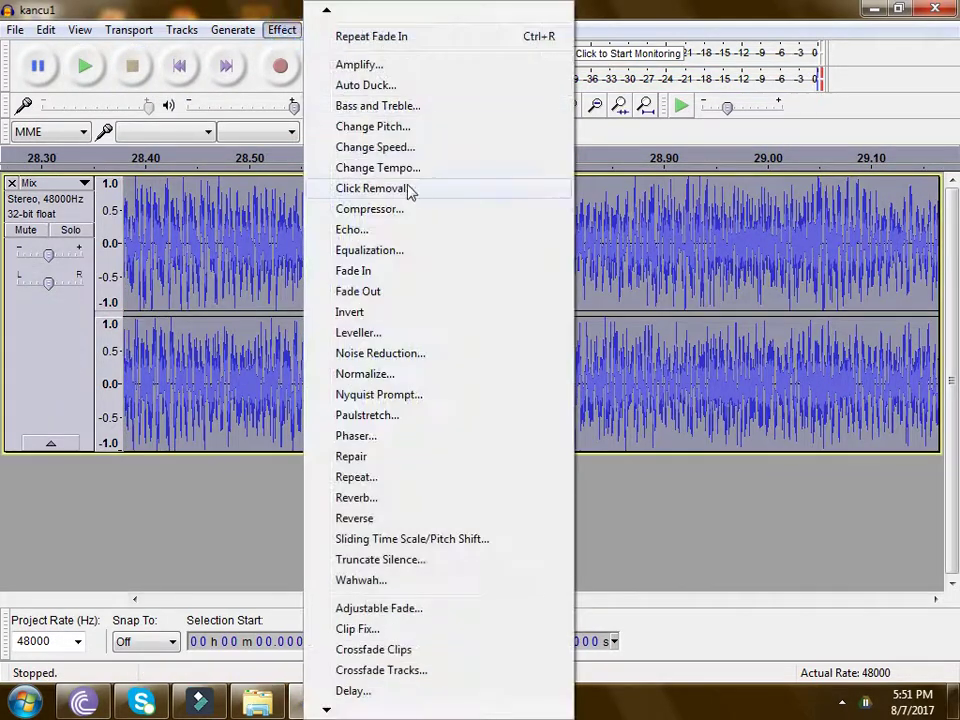
click(407, 212)
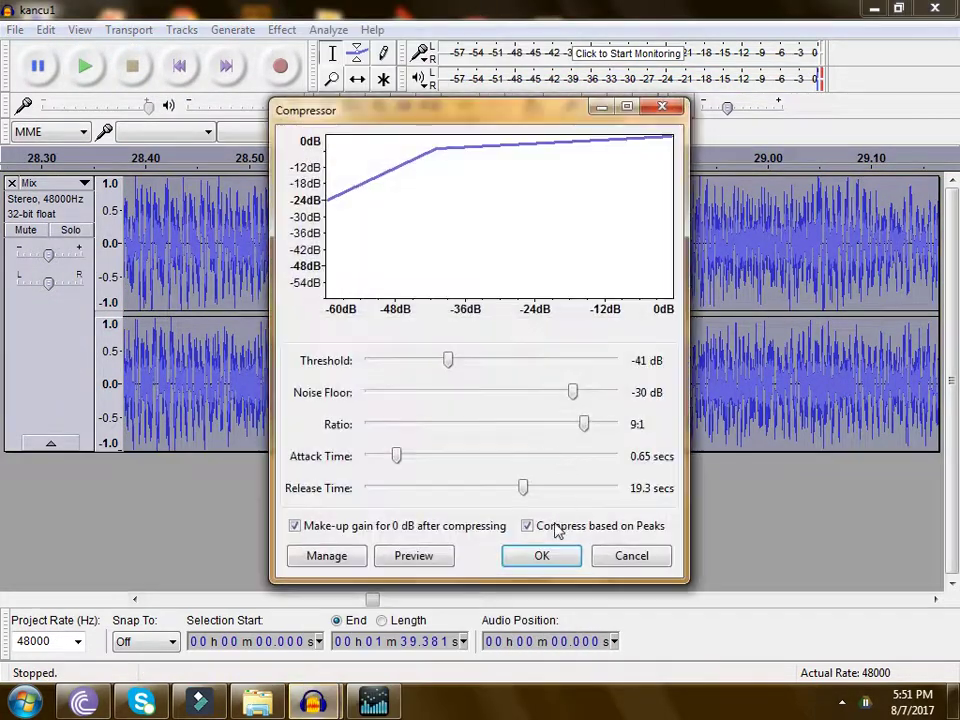
click(544, 555)
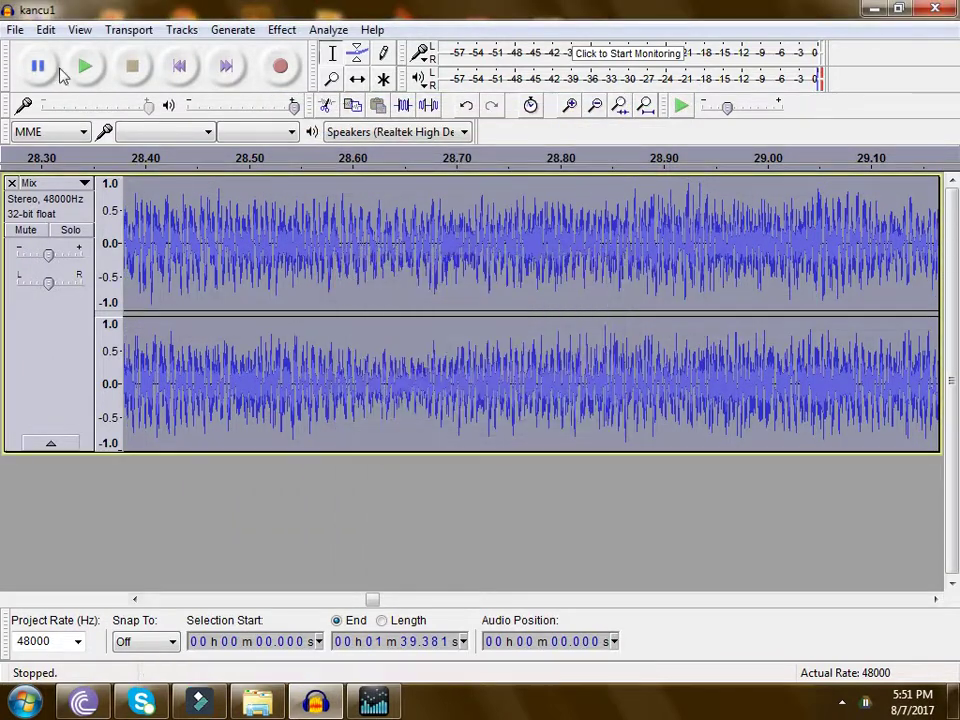
click(86, 66)
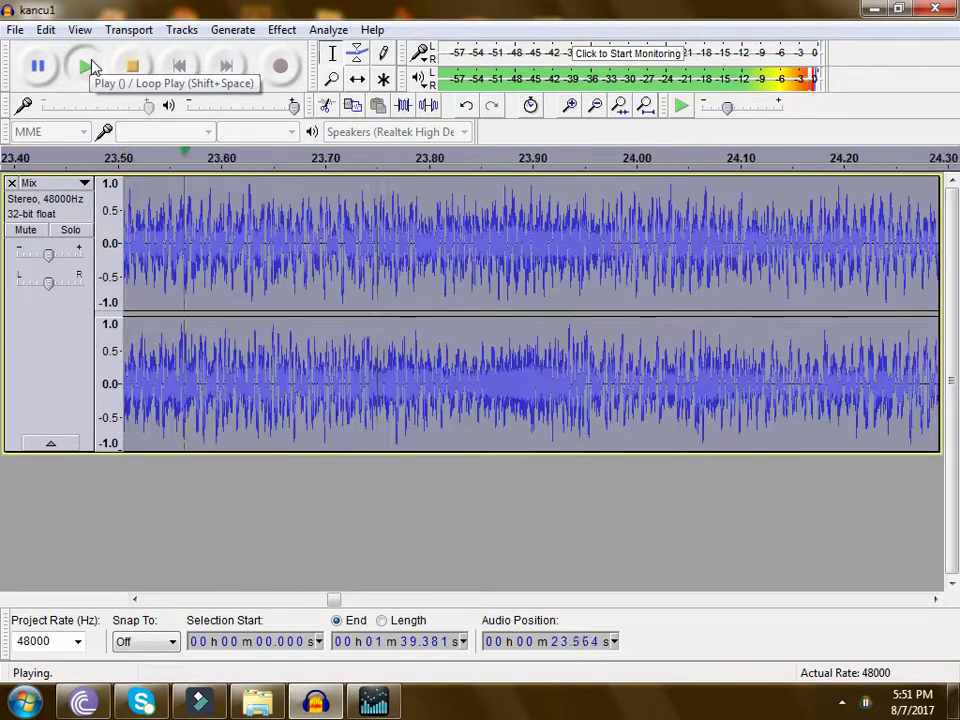
click(88, 65)
click(140, 70)
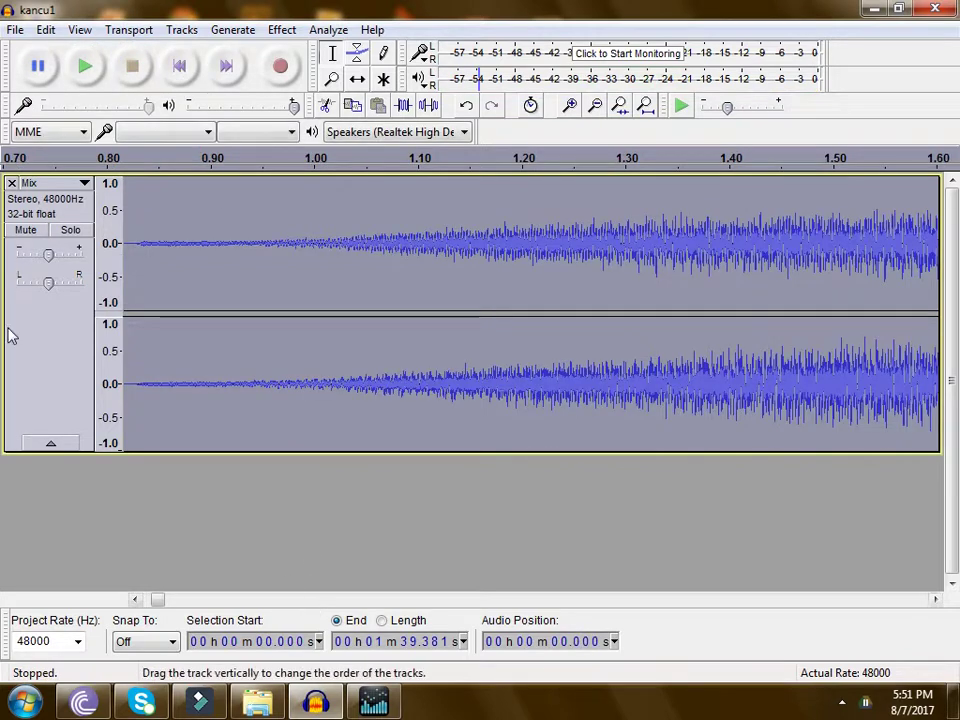
Try a 4.176 percent speed change on the mixed track, preview it and cancel
click(275, 29)
click(221, 6)
click(282, 29)
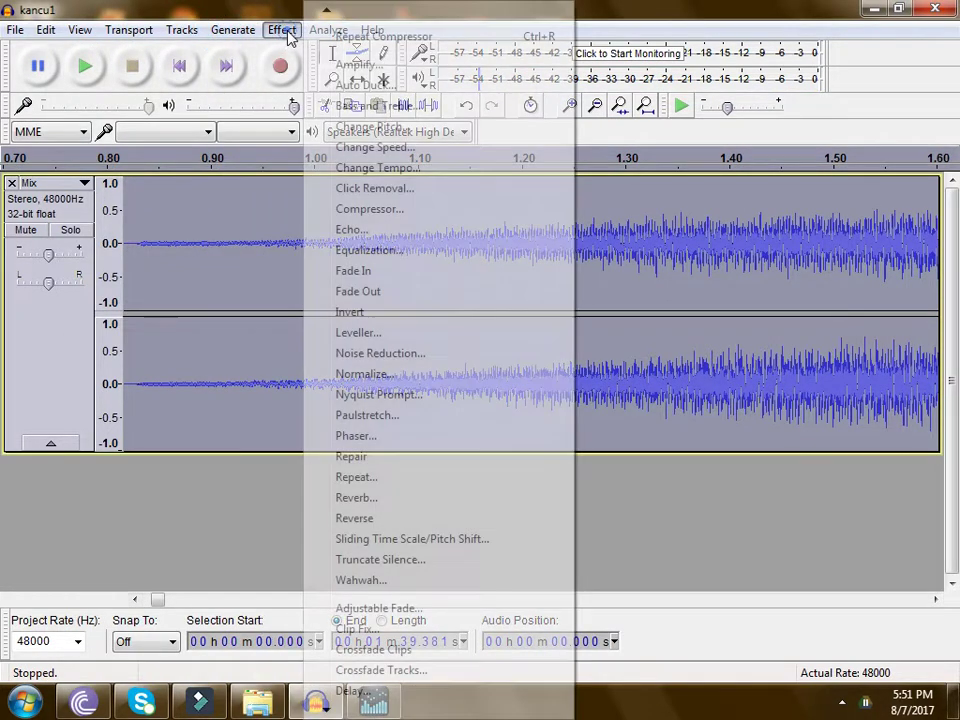
click(420, 148)
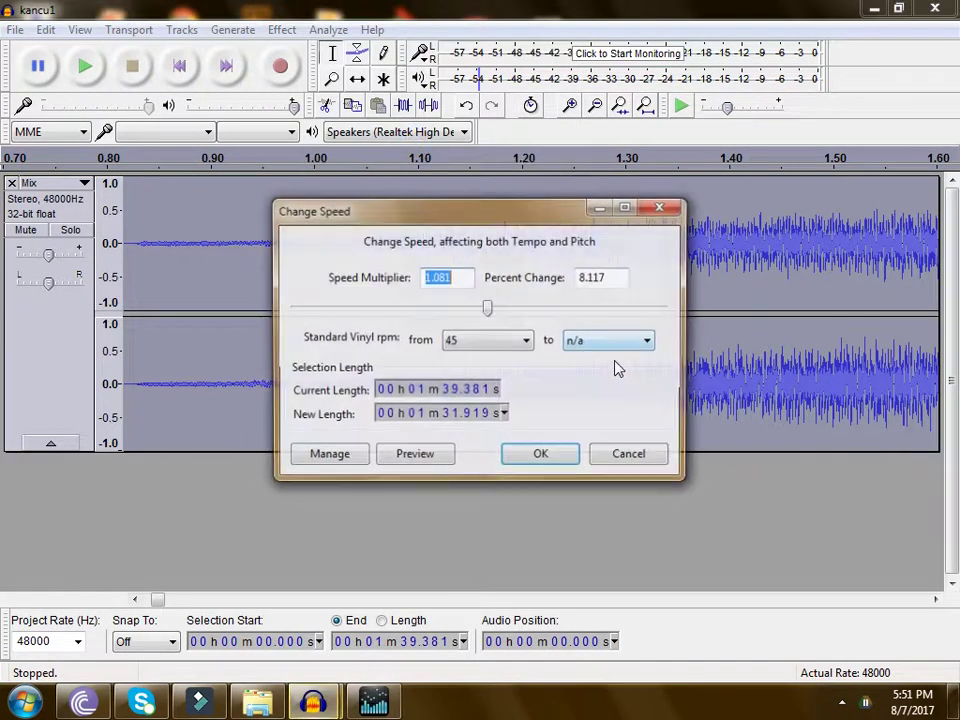
drag(487, 313, 485, 314)
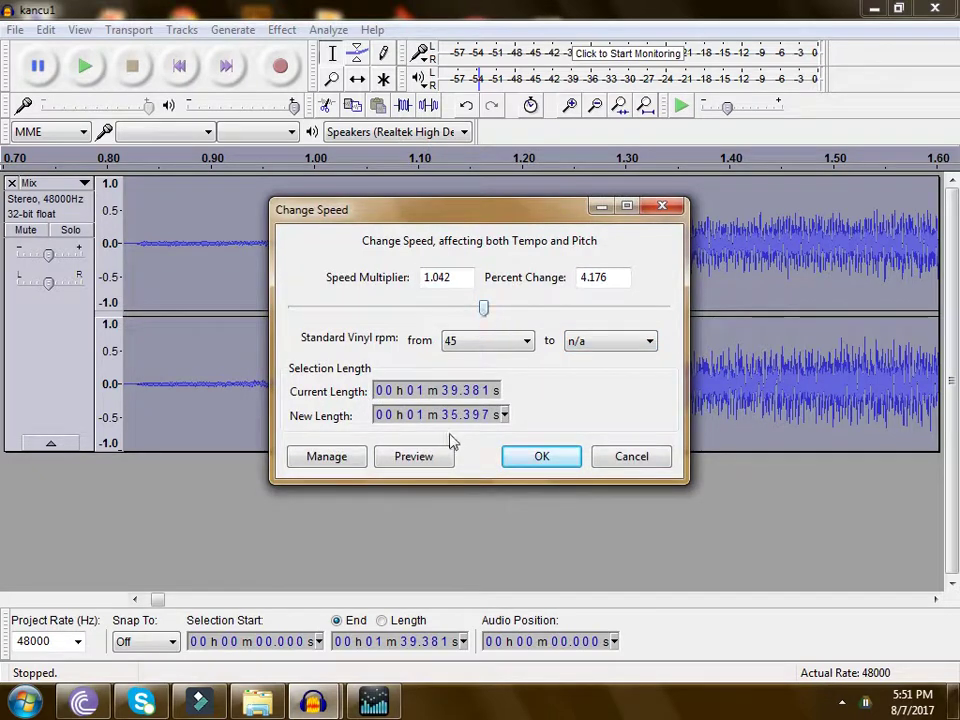
click(430, 459)
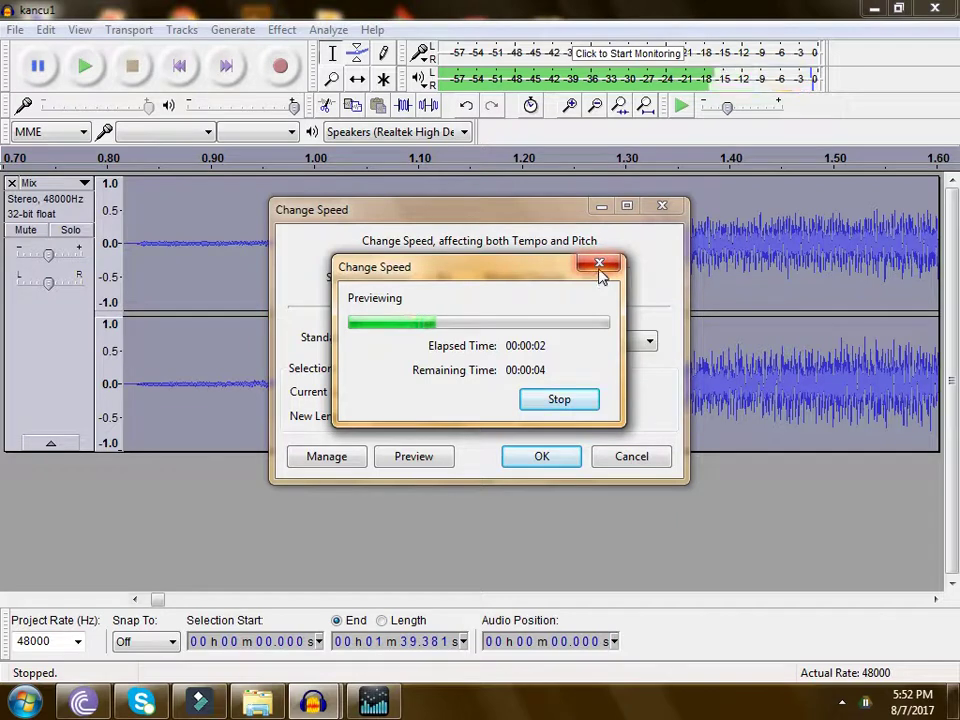
click(600, 265)
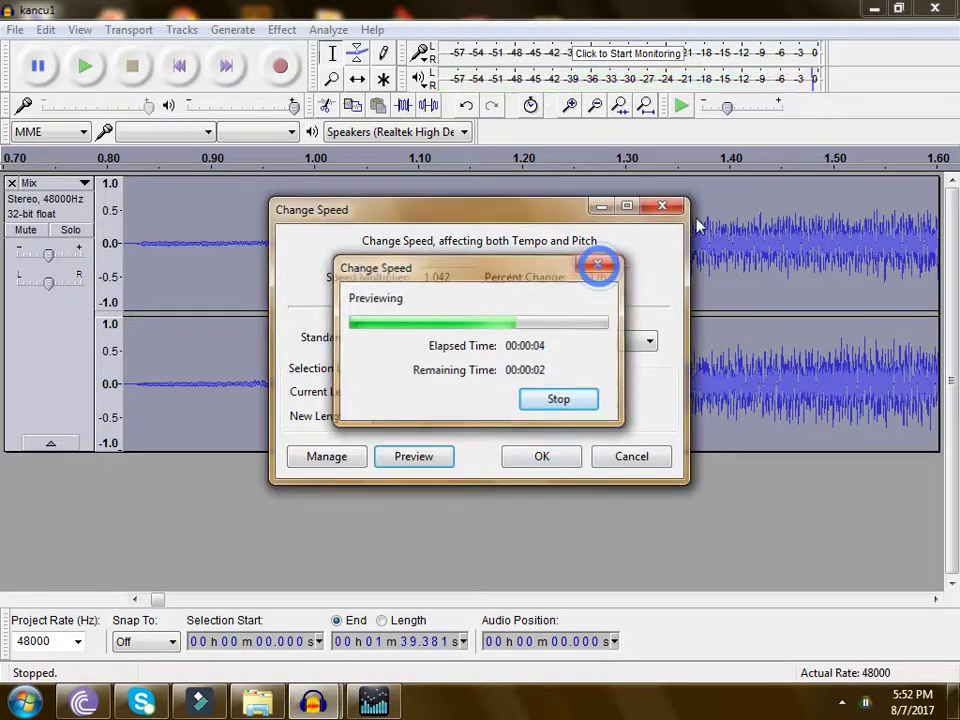
click(662, 206)
Change the mixed track's tempo by 1.072 percent and briefly play the beginning
click(282, 30)
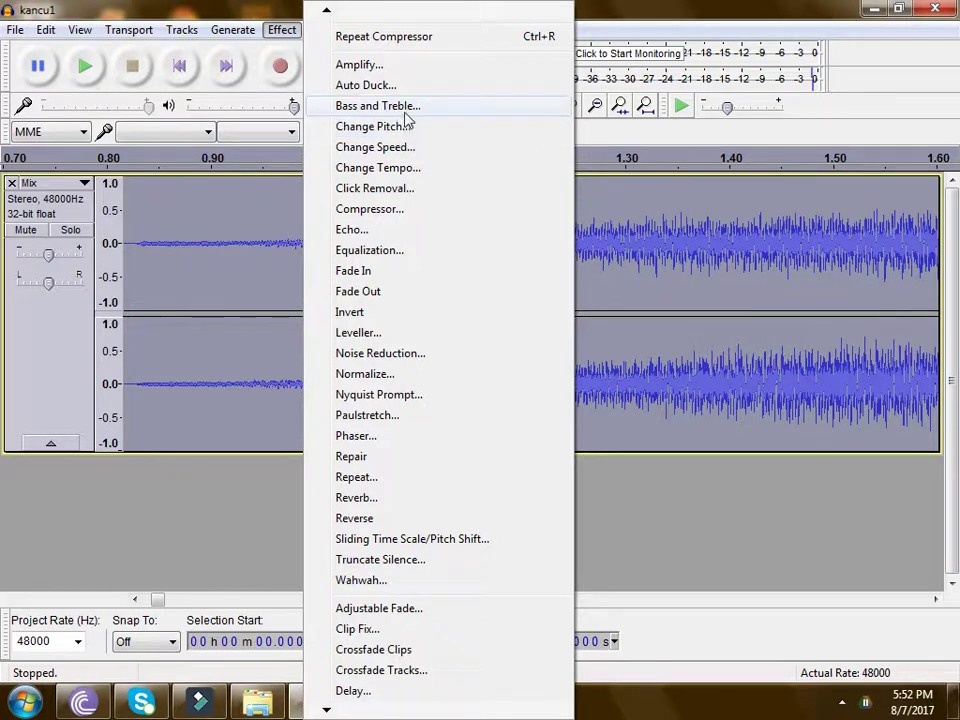
click(411, 167)
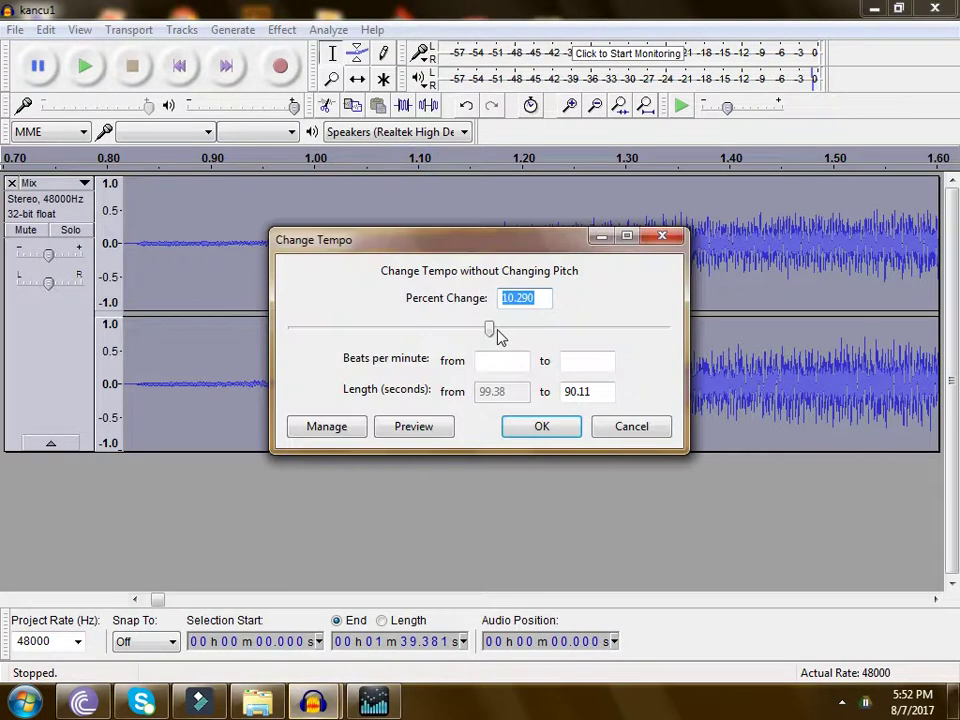
drag(490, 332, 479, 337)
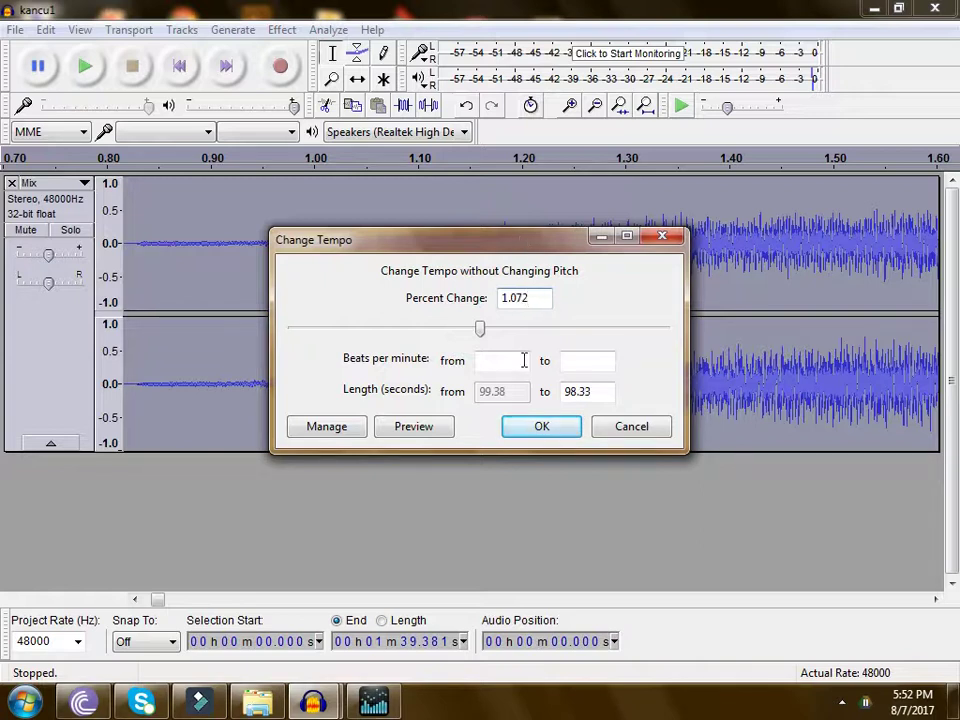
click(538, 424)
click(77, 66)
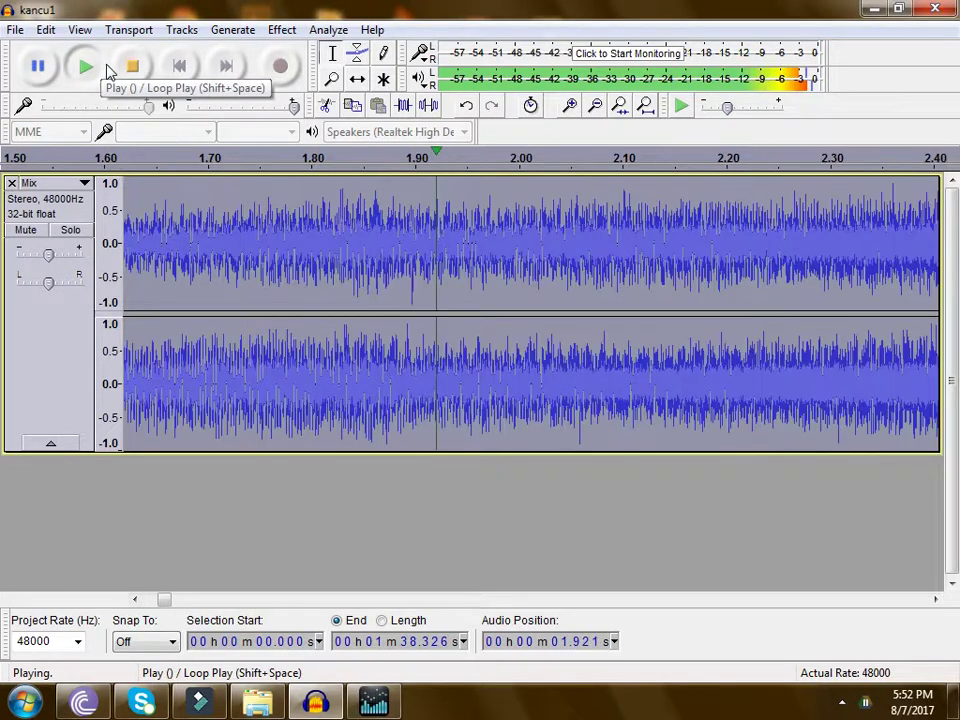
click(142, 72)
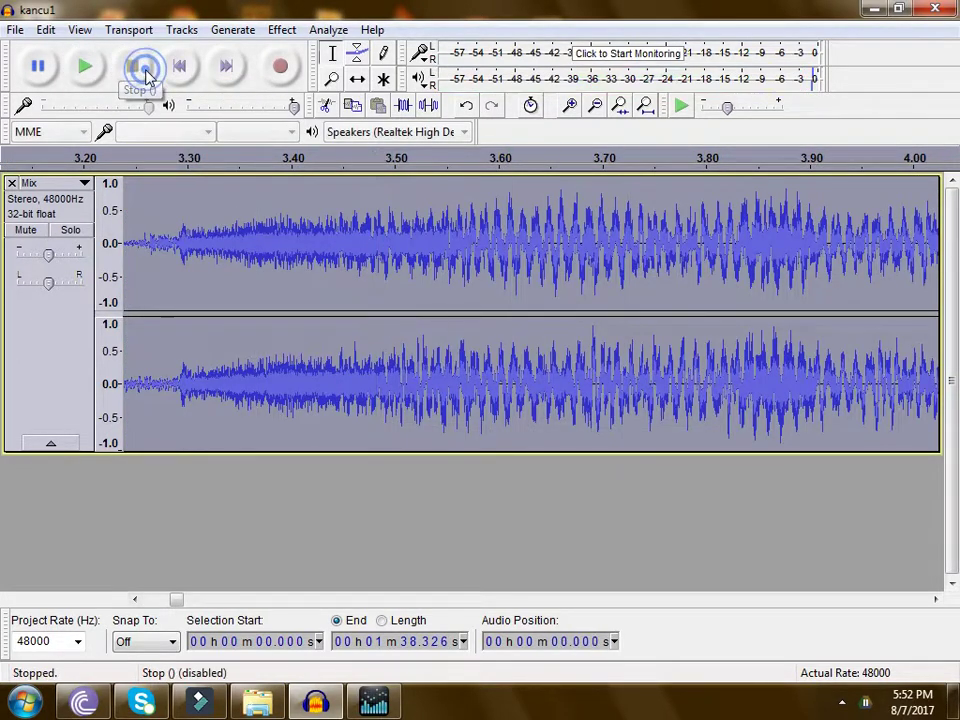
Preview the RIAA, Bass Cut and Treble Cut equalization curves on the whole mix
click(282, 29)
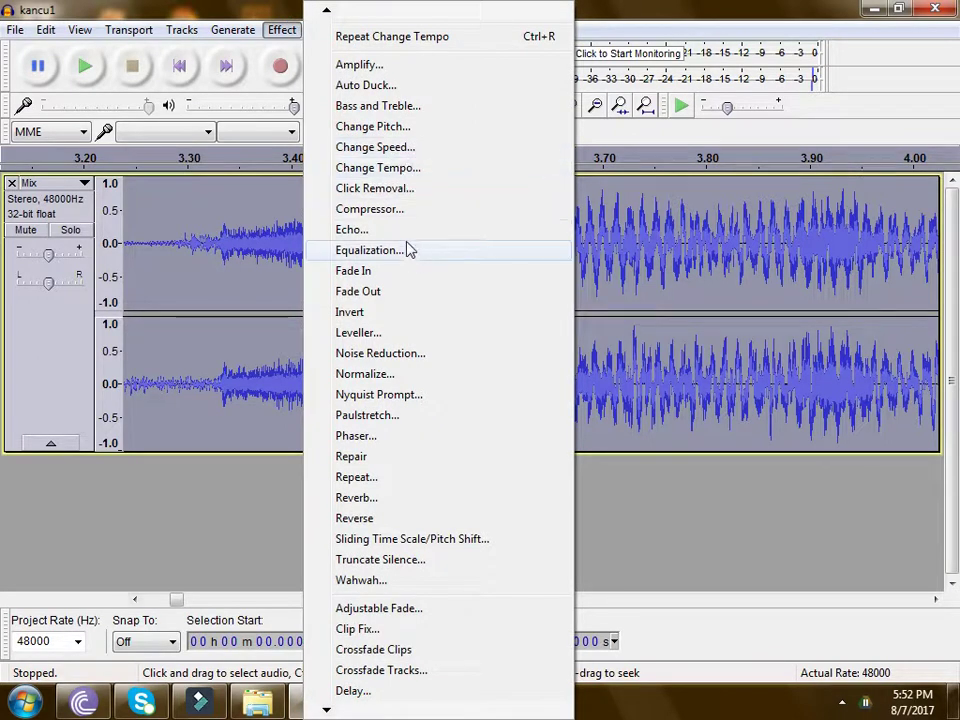
click(368, 250)
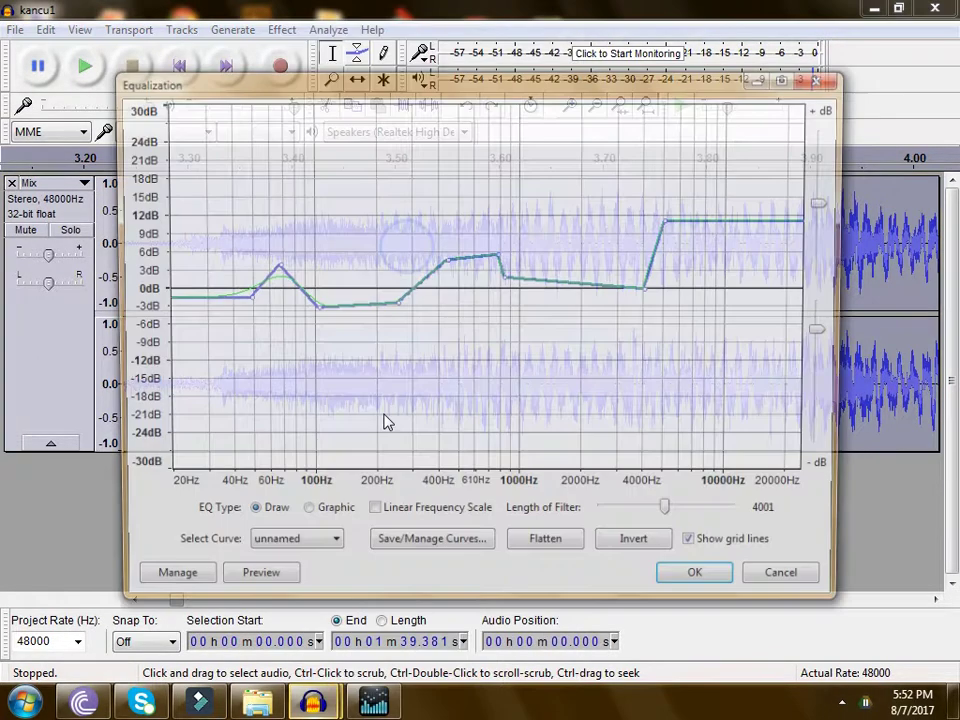
click(270, 550)
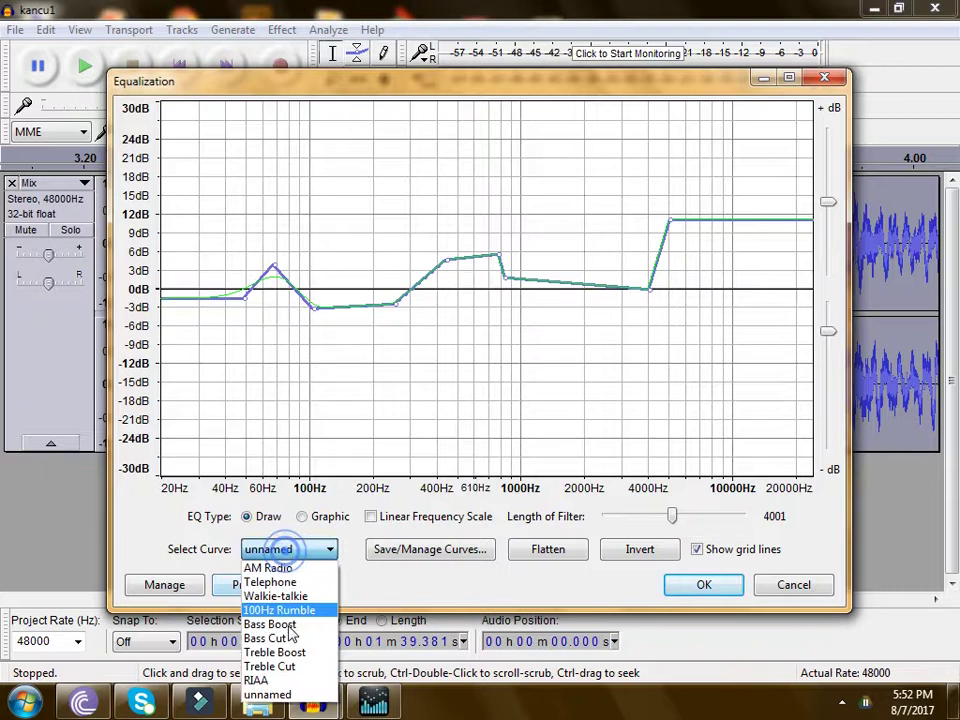
click(275, 682)
click(278, 592)
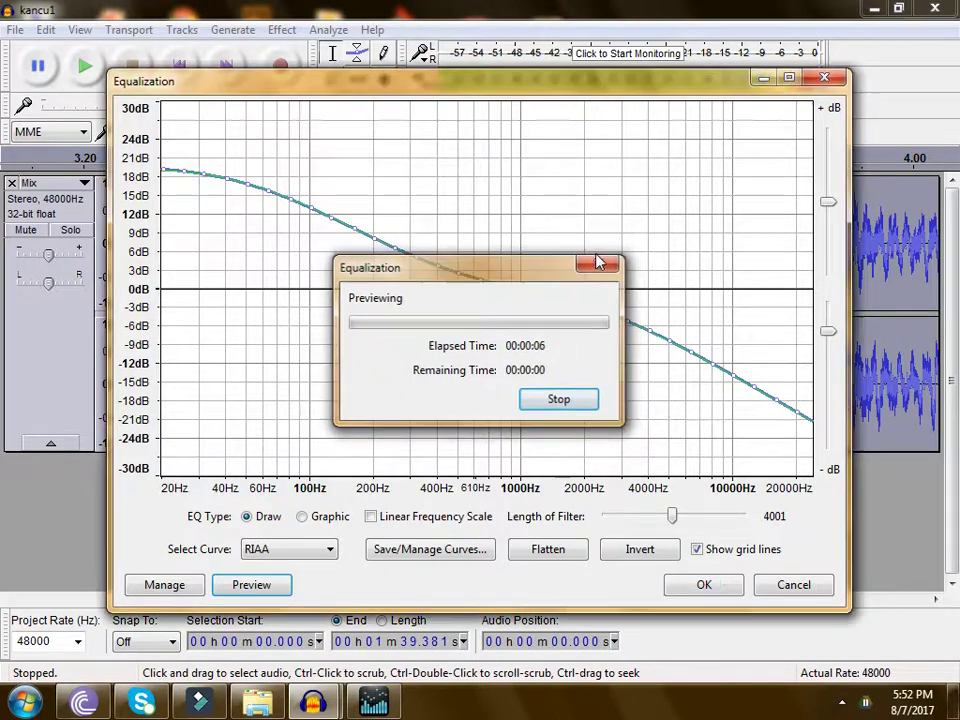
click(317, 559)
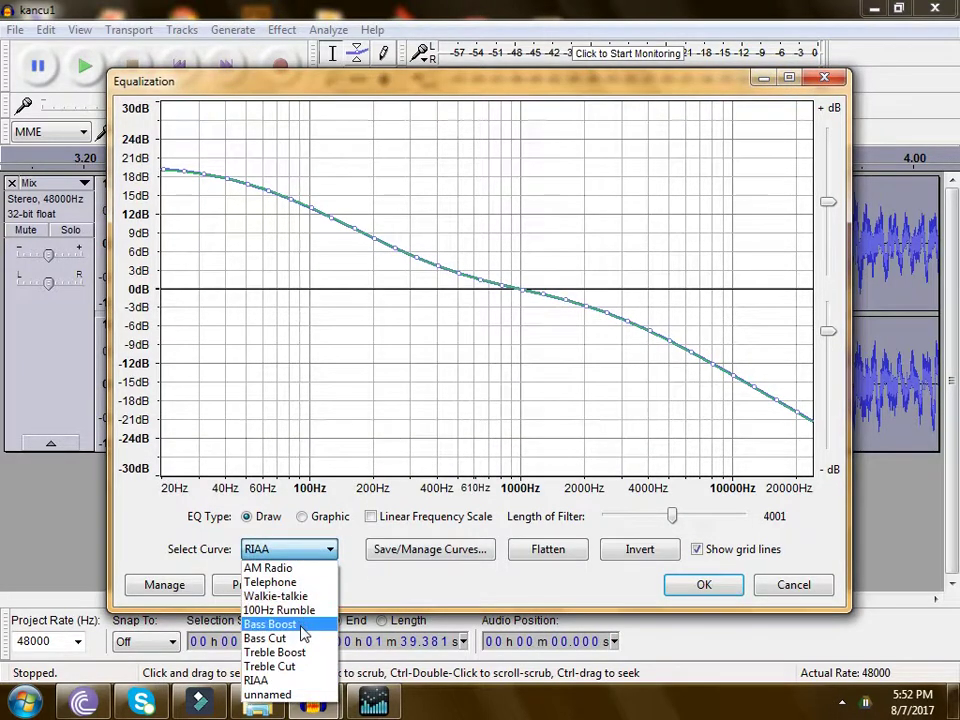
click(300, 636)
click(246, 586)
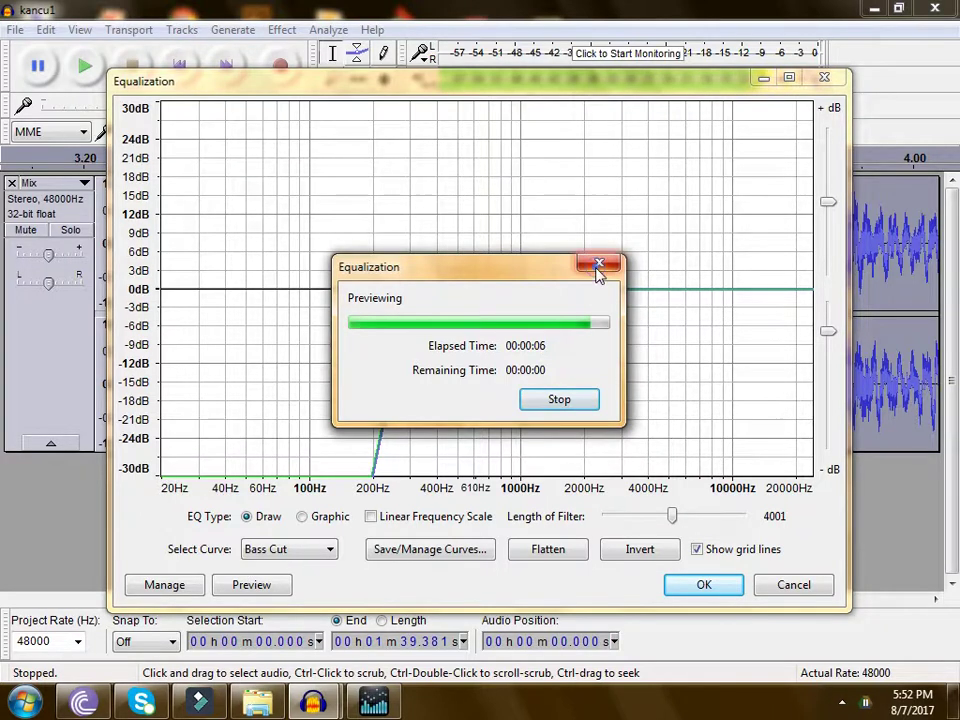
click(318, 550)
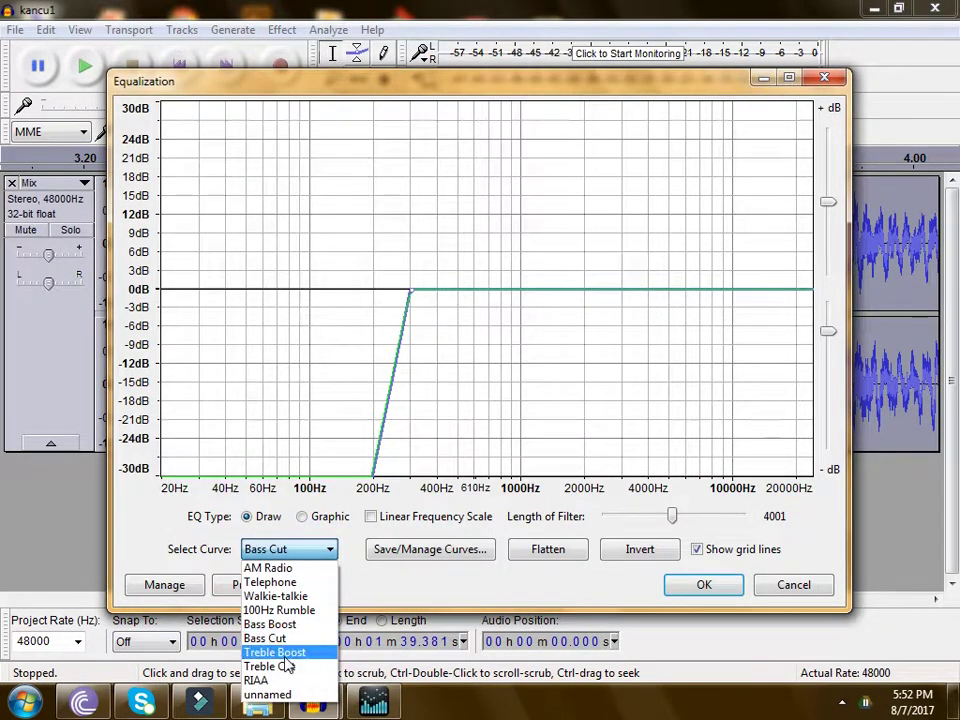
click(285, 666)
click(272, 584)
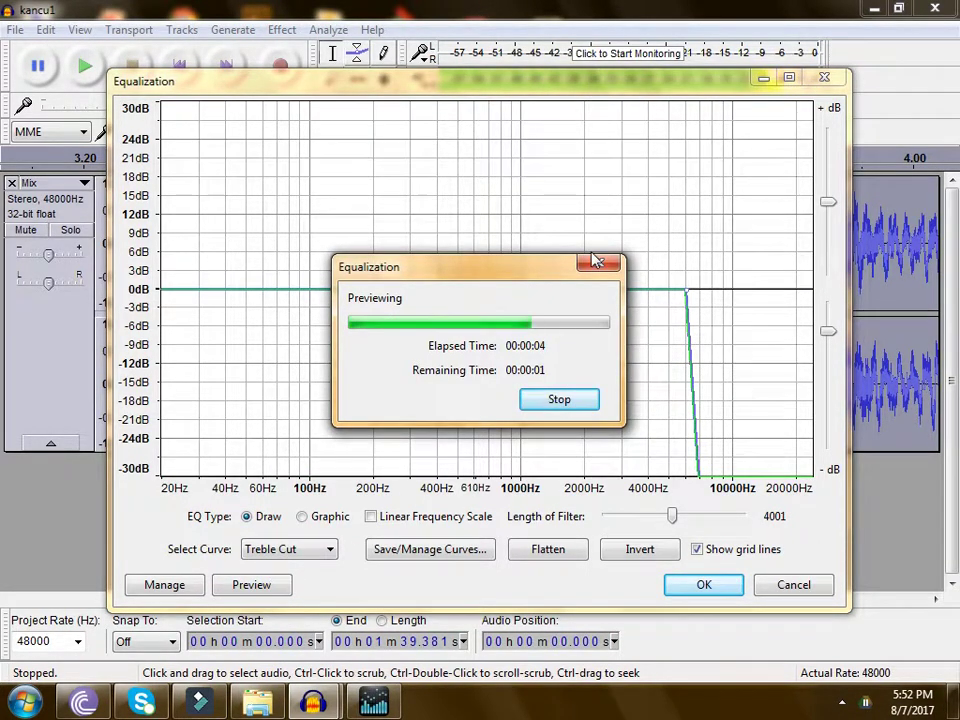
Preview the Treble Boost and Telephone equalization curves, and cancel the equalization without applying it
click(326, 550)
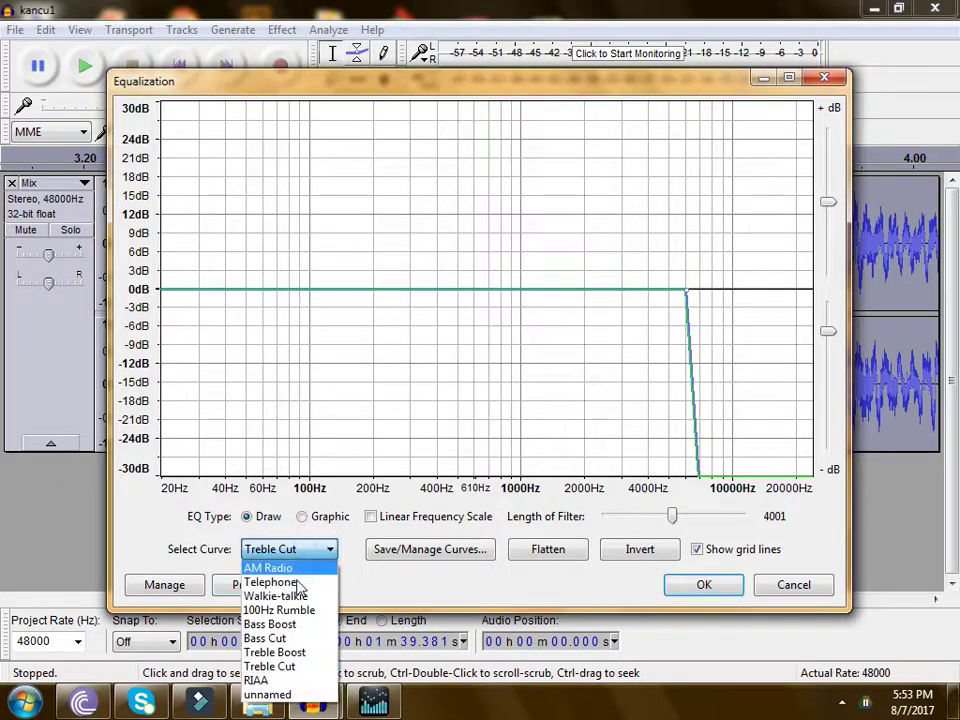
click(295, 652)
click(272, 584)
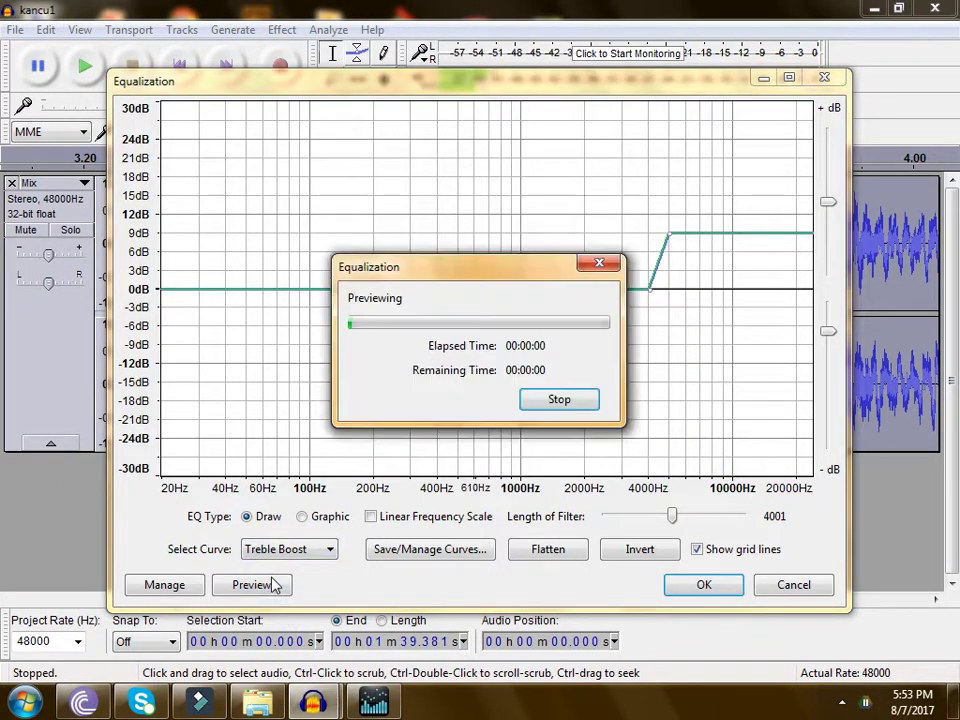
click(599, 265)
click(318, 551)
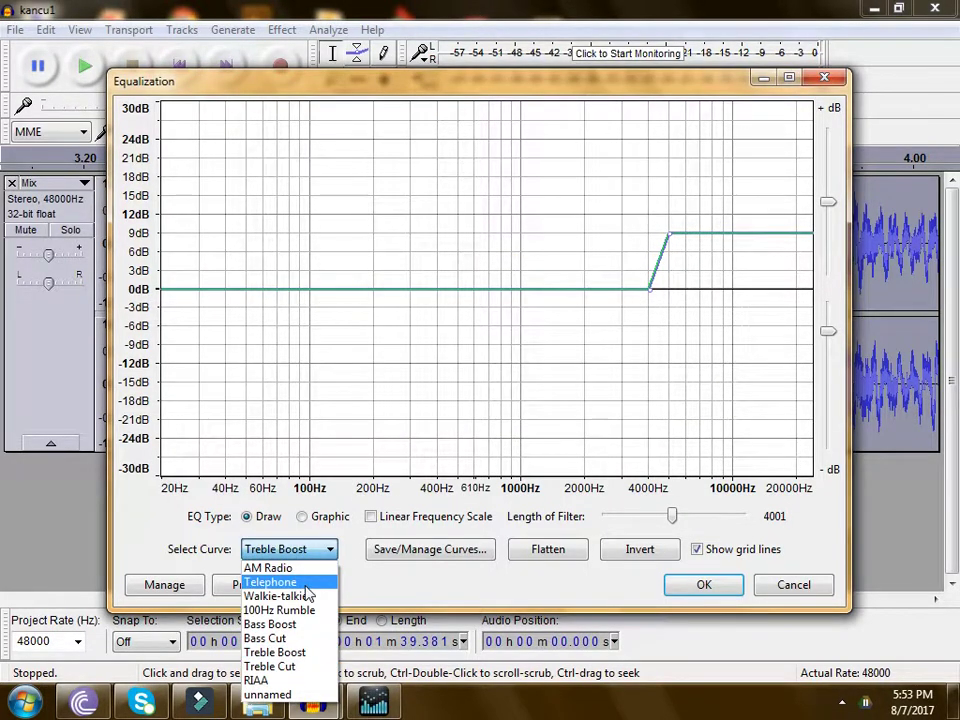
click(290, 582)
click(285, 585)
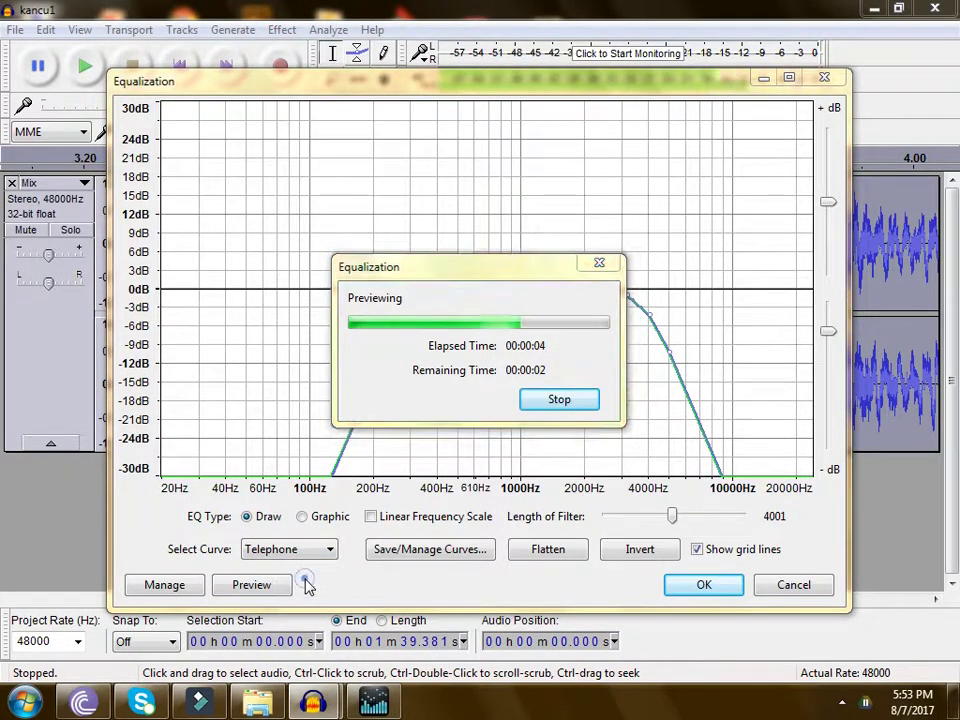
click(600, 264)
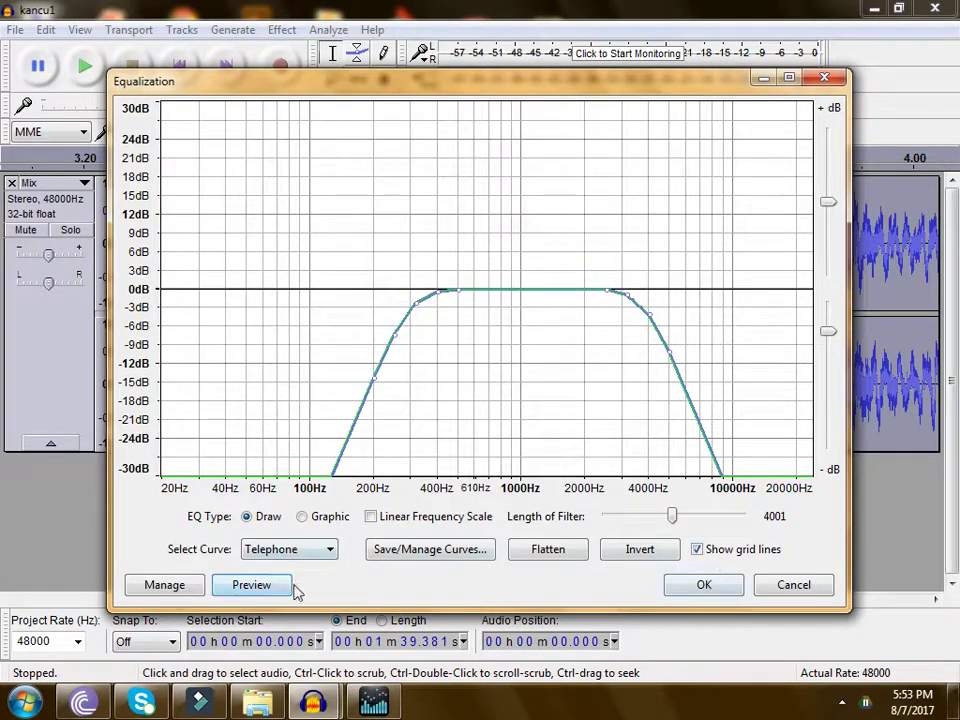
click(330, 549)
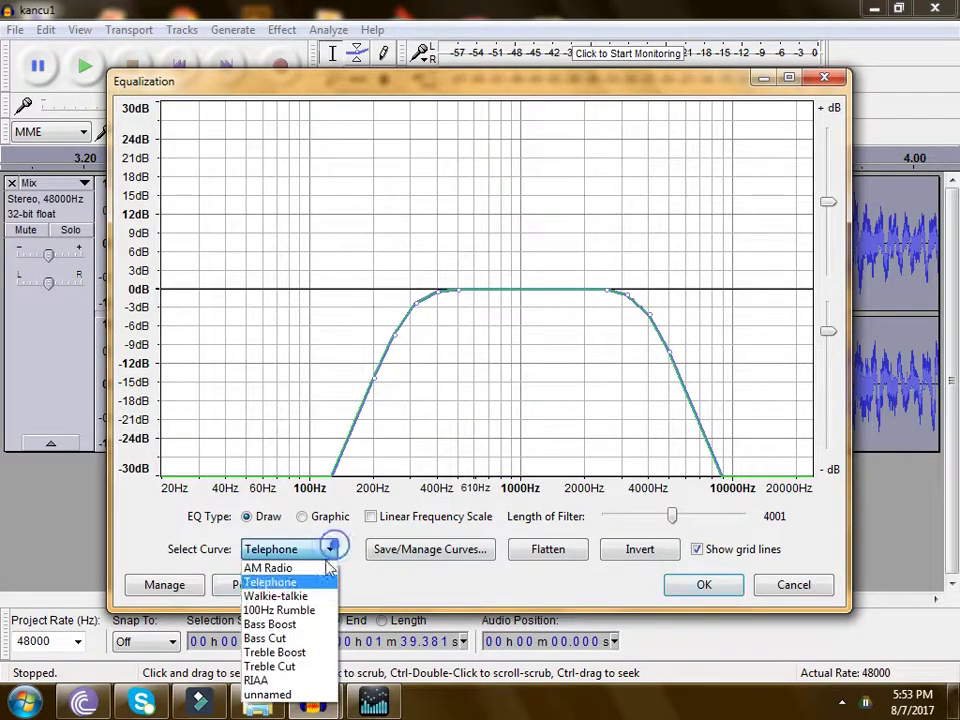
click(768, 594)
click(791, 588)
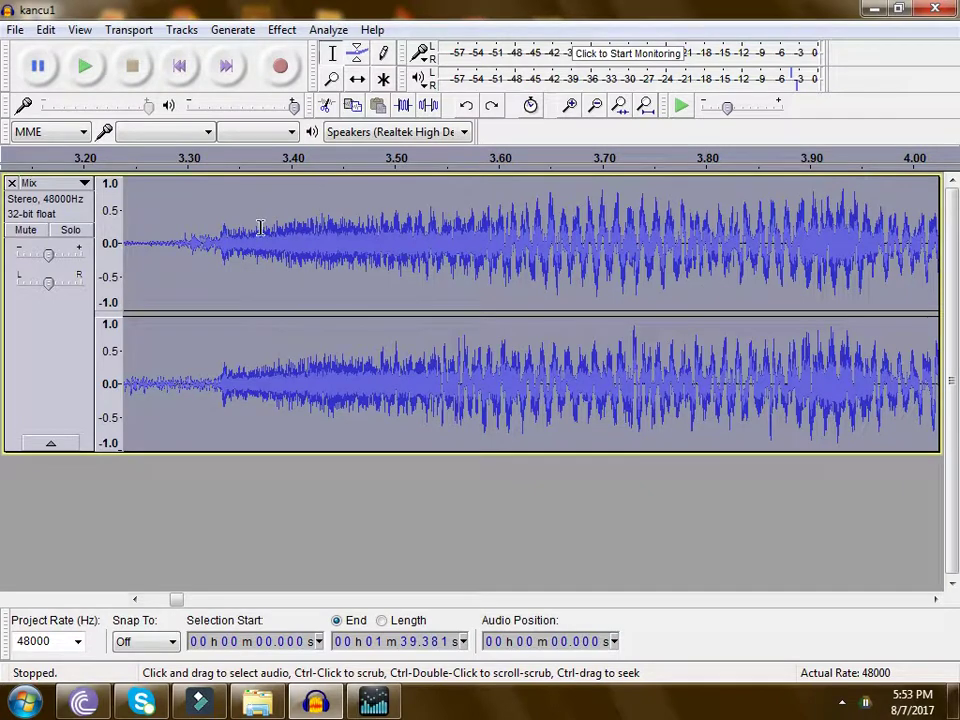
Delete the silence at the mix's start in two cuts of 0.588 s and 0.163 s, and play from the beginning to about 19 s
drag(176, 601, 153, 604)
drag(608, 256, 4, 300)
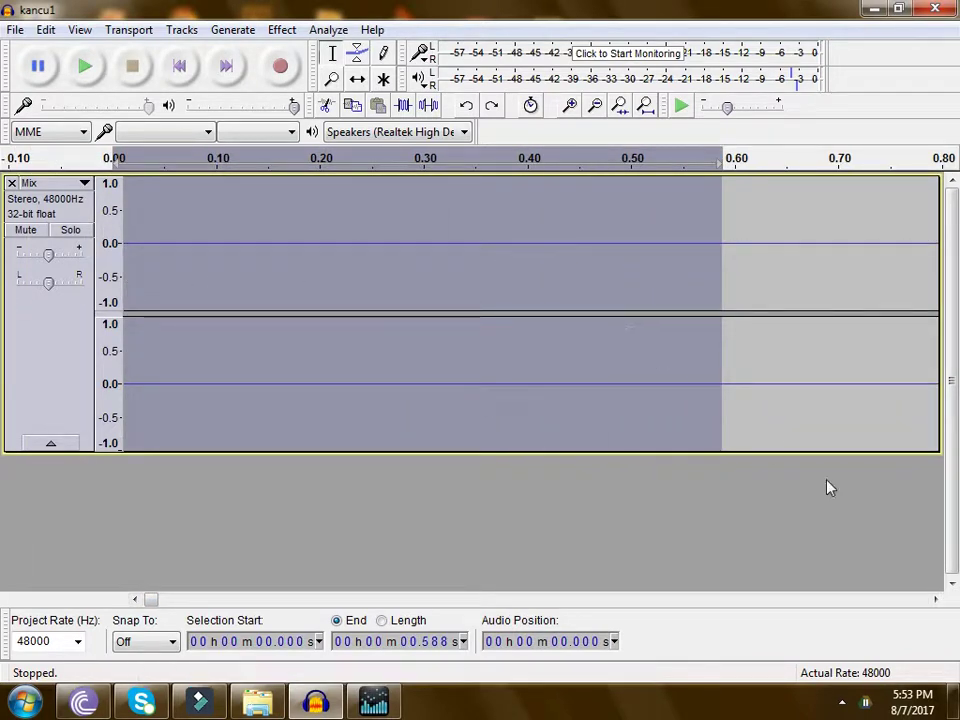
key(ctrl+z)
drag(280, 288, 253, 275)
key(shift+Home)
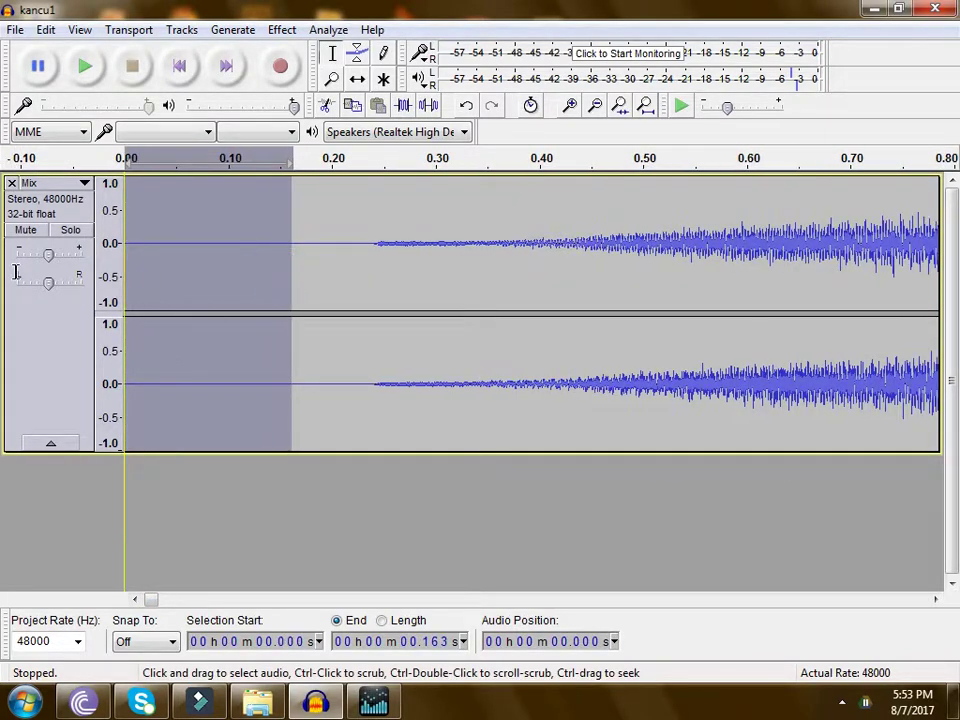
key(Delete)
key(space)
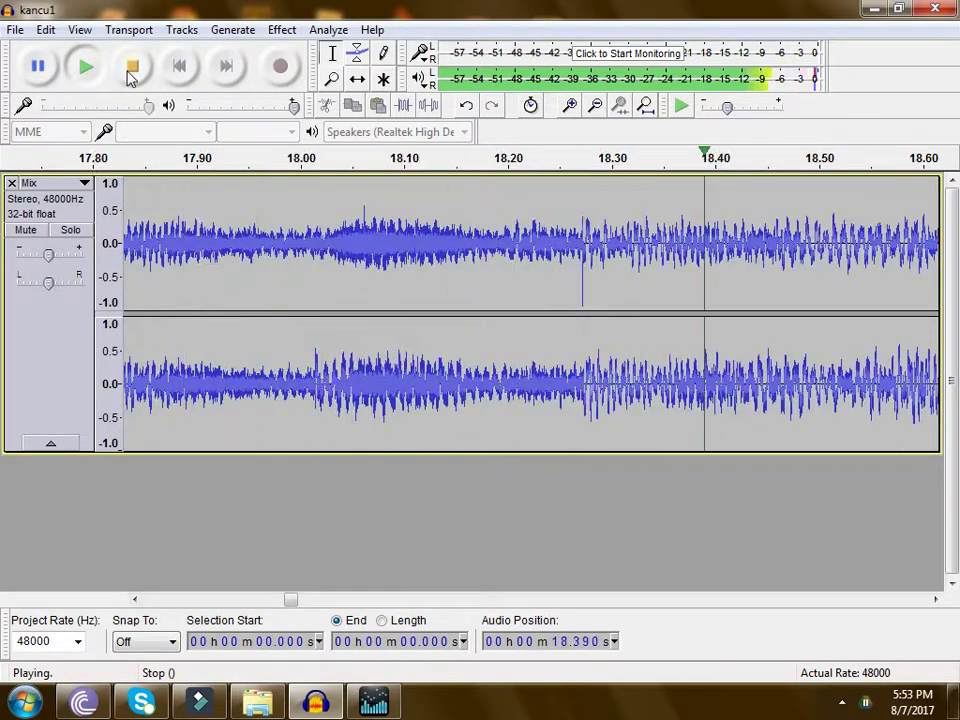
click(131, 67)
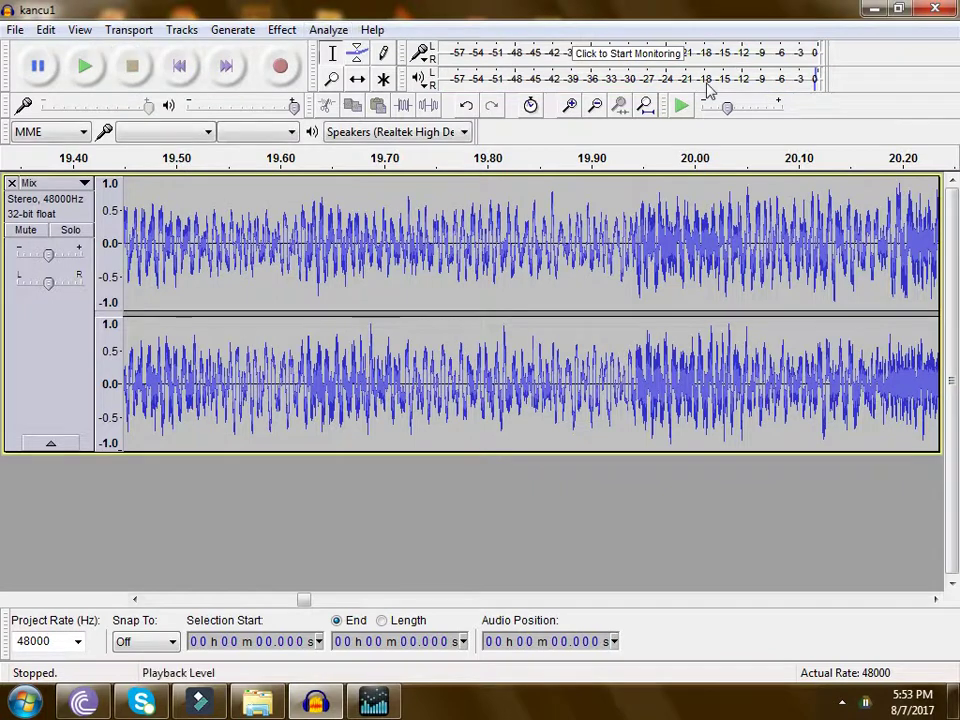
Export the mix to the Desktop as "kancu karoke" in WAV 32-bit float PCM format, filling in the artist name in the metadata
click(15, 29)
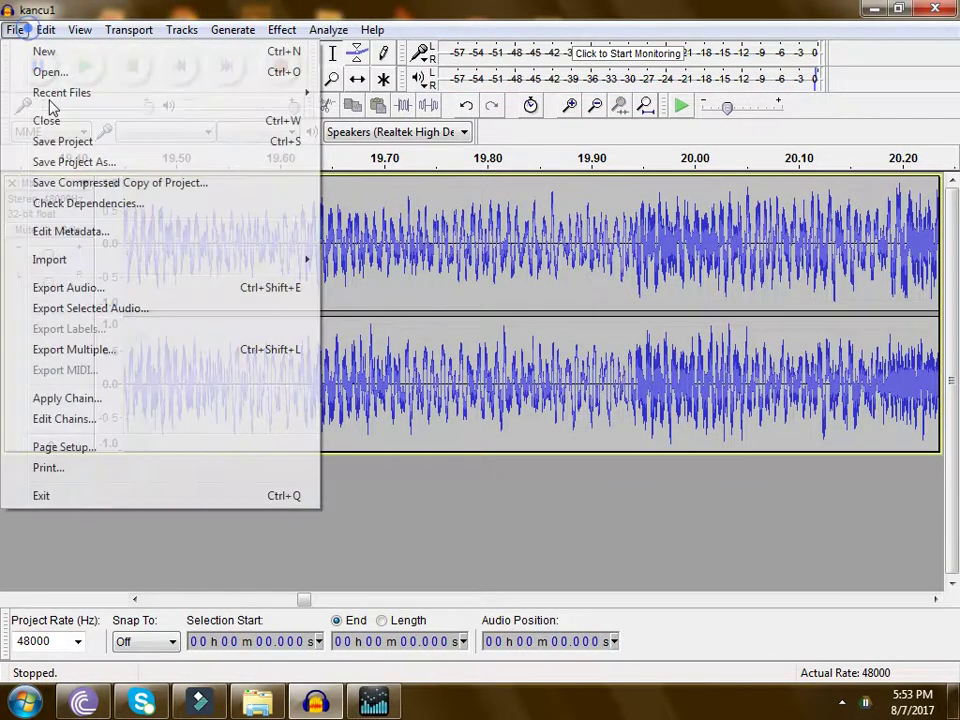
click(88, 288)
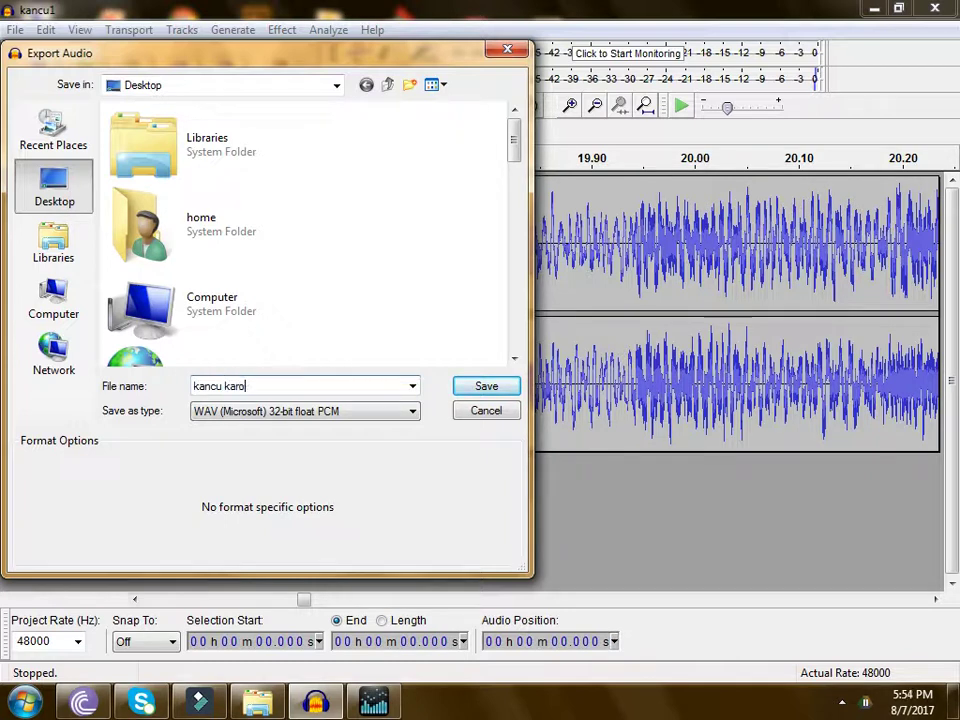
click(486, 387)
click(469, 234)
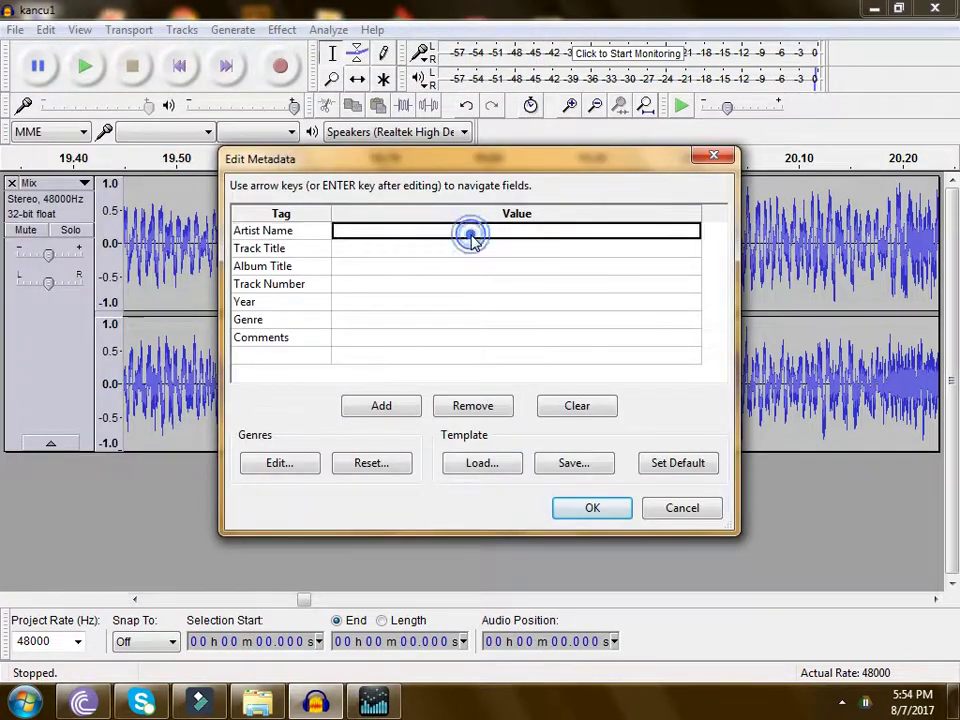
text(jolonto)
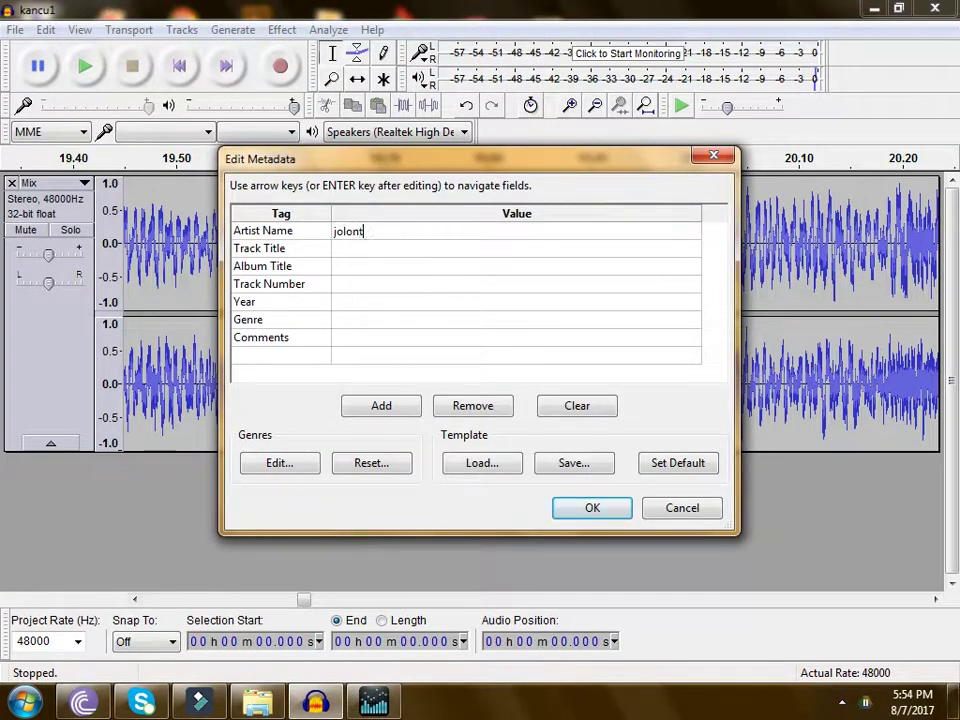
click(578, 512)
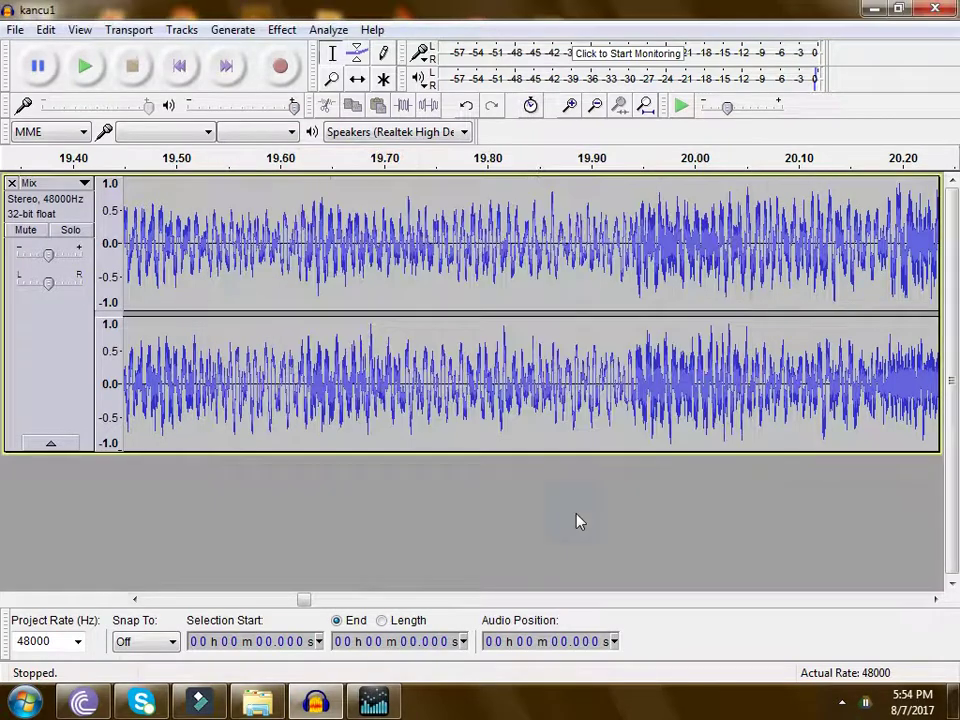
Switch to the desktop, open the kanchu MP3 in the media player briefly and close it
click(884, 10)
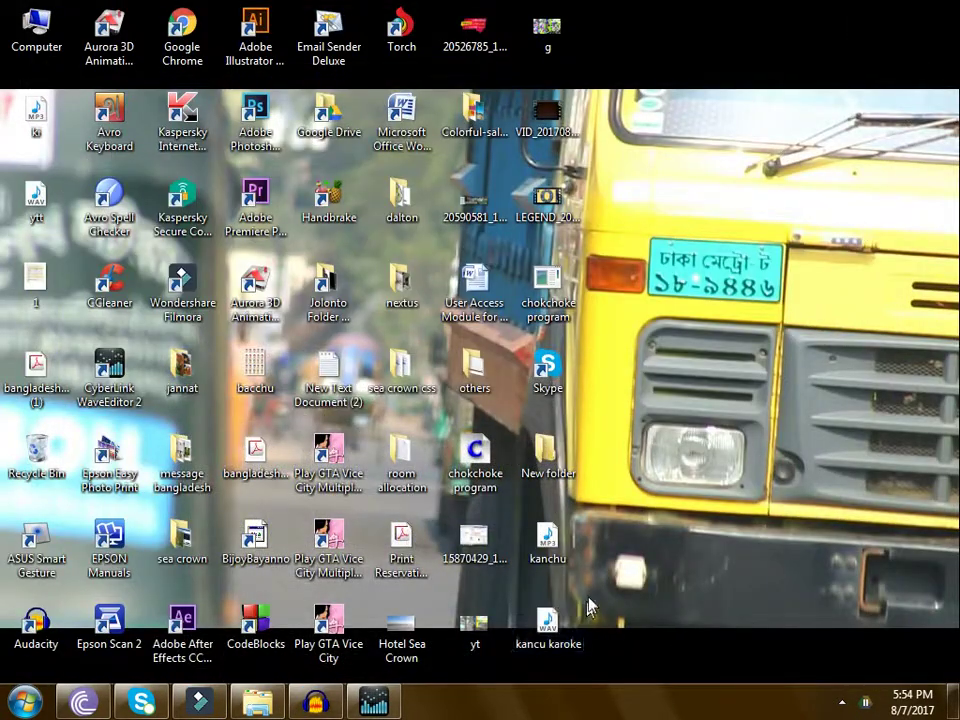
double_click(547, 540)
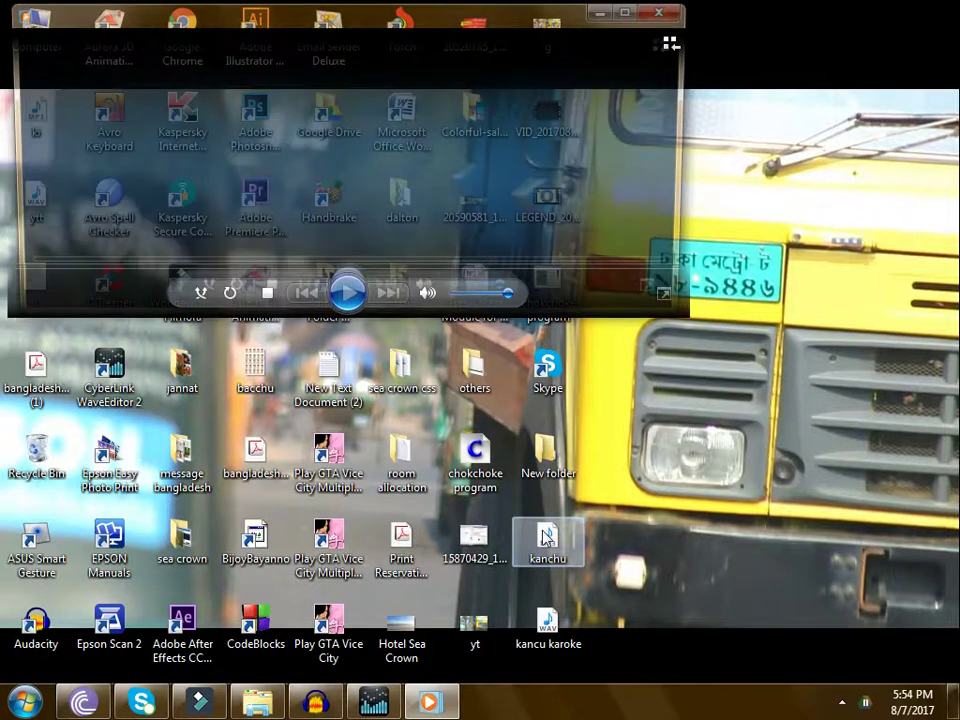
click(670, 12)
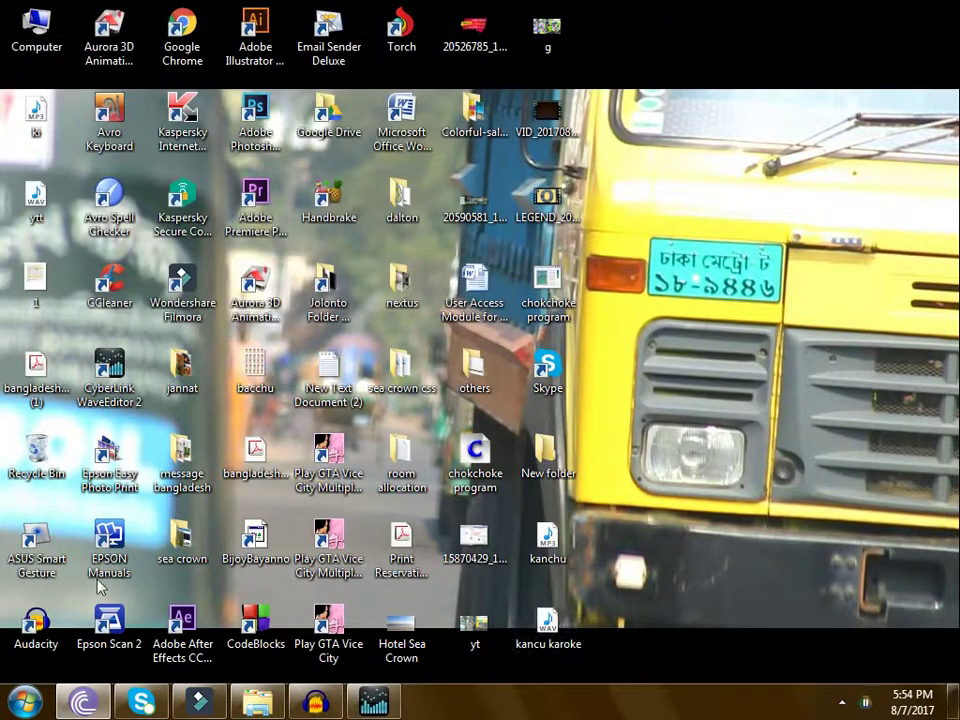
Switch to Windows Explorer, play the opening seconds of kancu1 from the Music library, and close the player
click(257, 702)
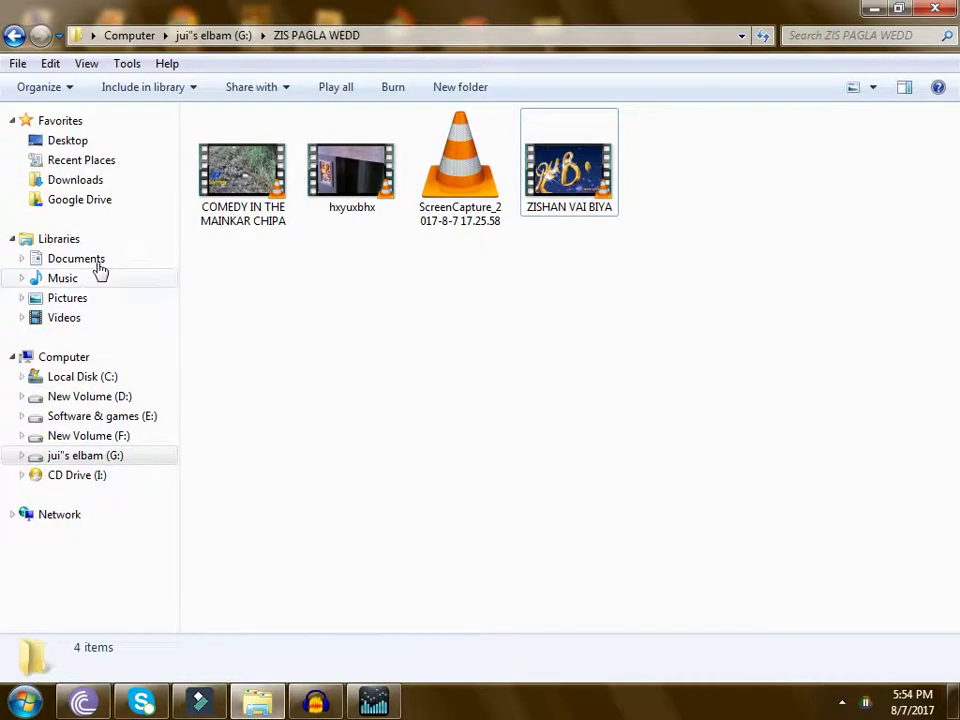
click(85, 296)
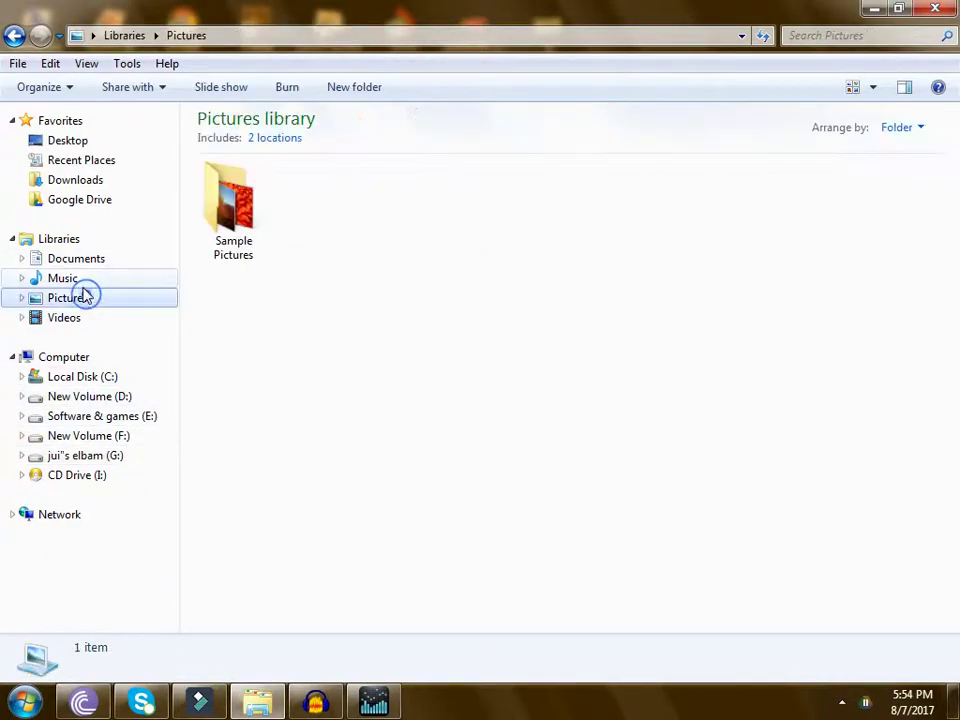
click(70, 278)
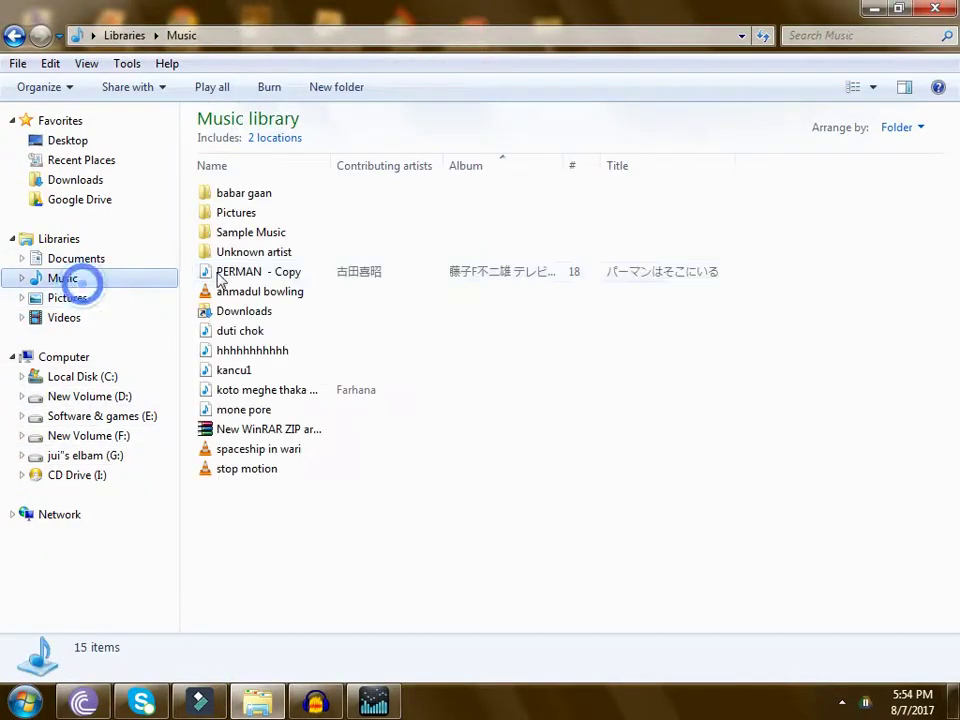
double_click(297, 376)
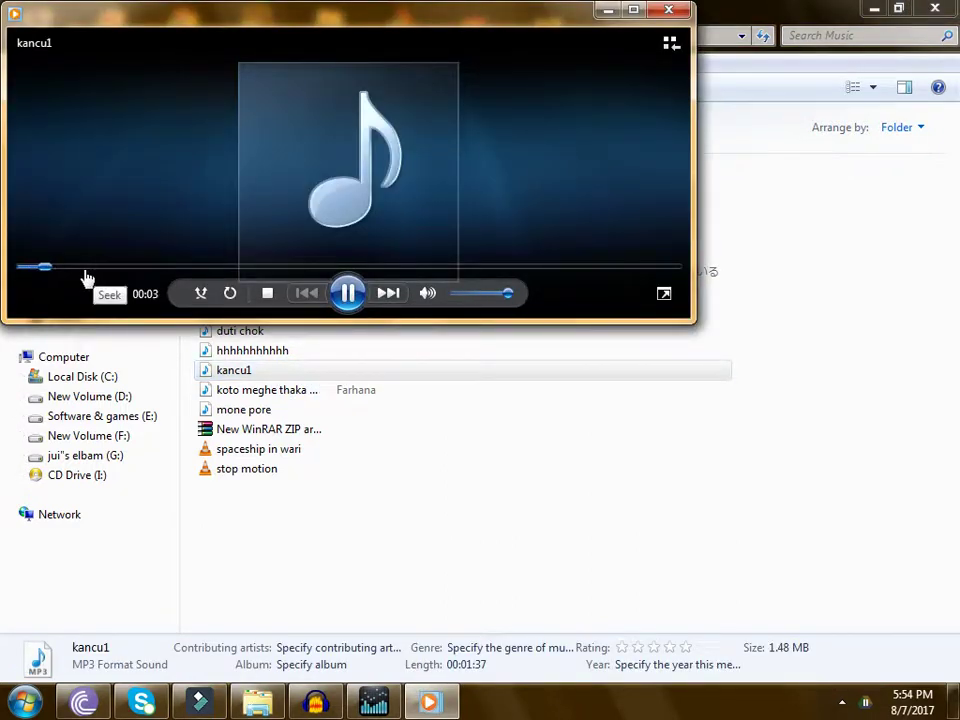
click(668, 15)
click(874, 8)
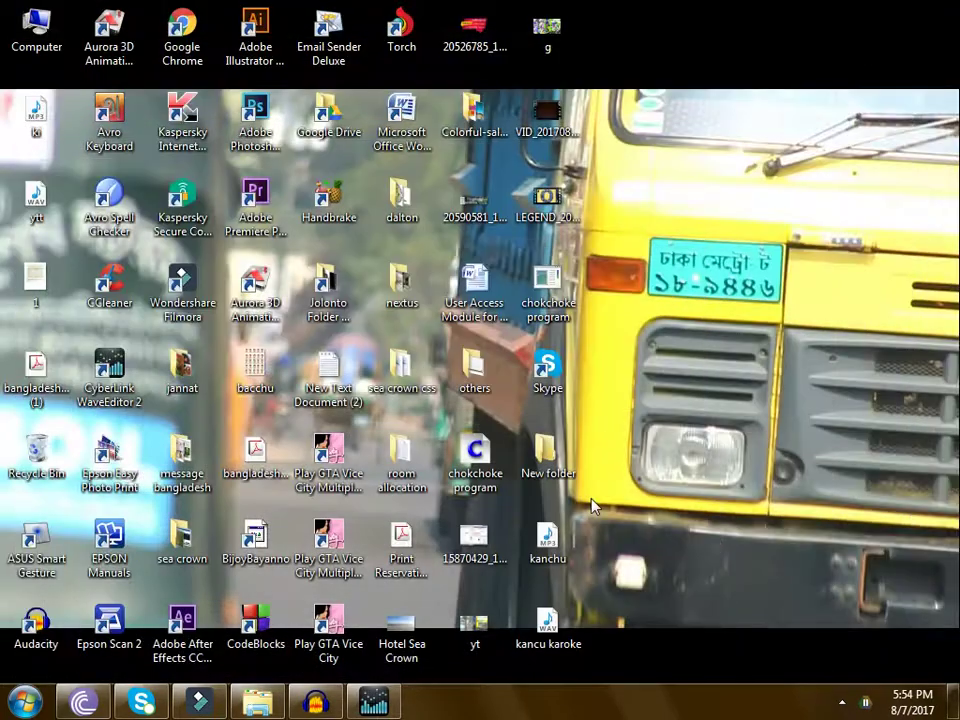
Play the first five seconds of the exported kancu karoke file from the desktop and close the player
double_click(548, 625)
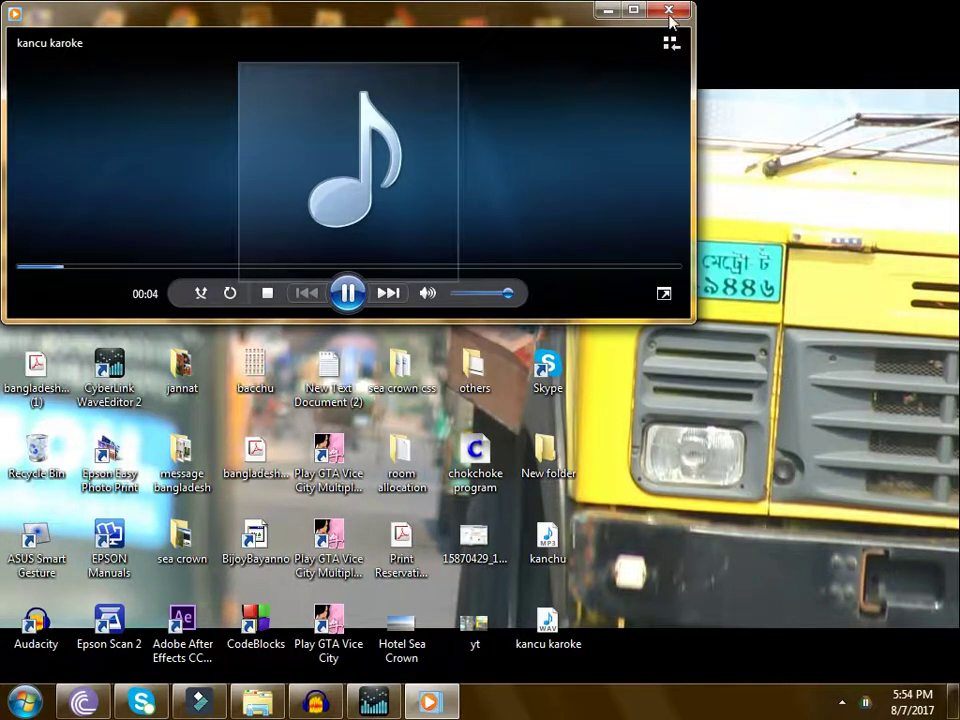
click(348, 292)
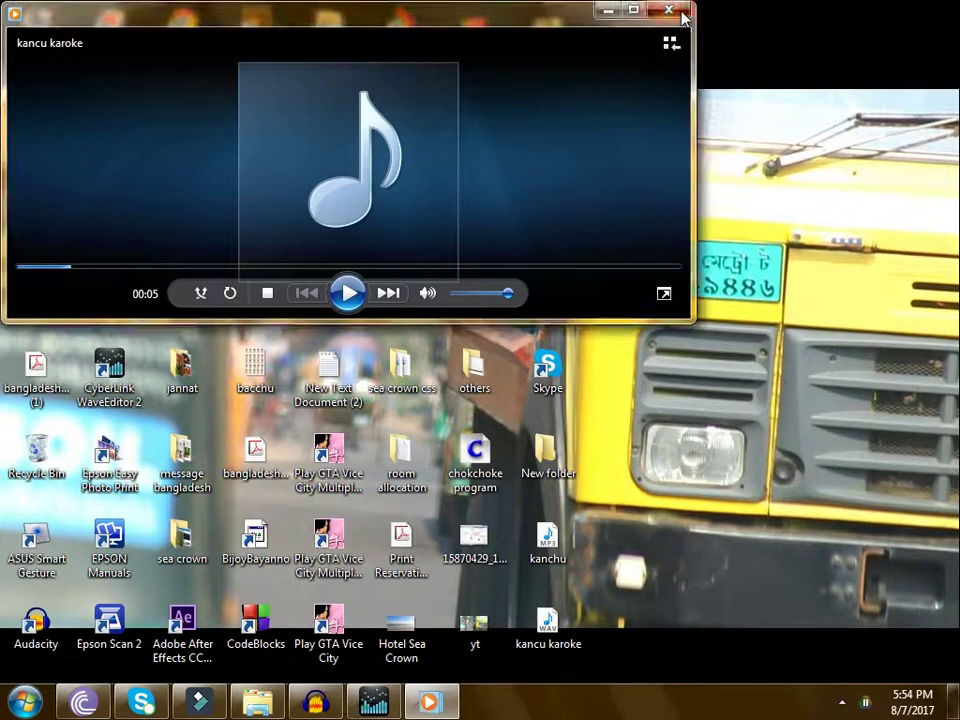
click(670, 10)
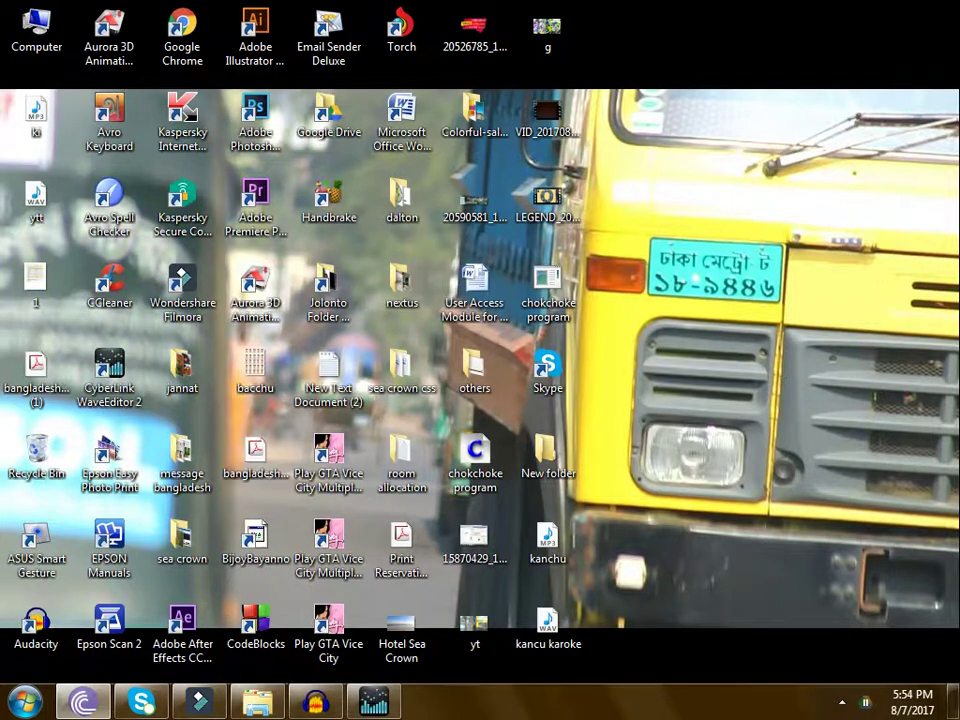
mouse_move(215, 705)
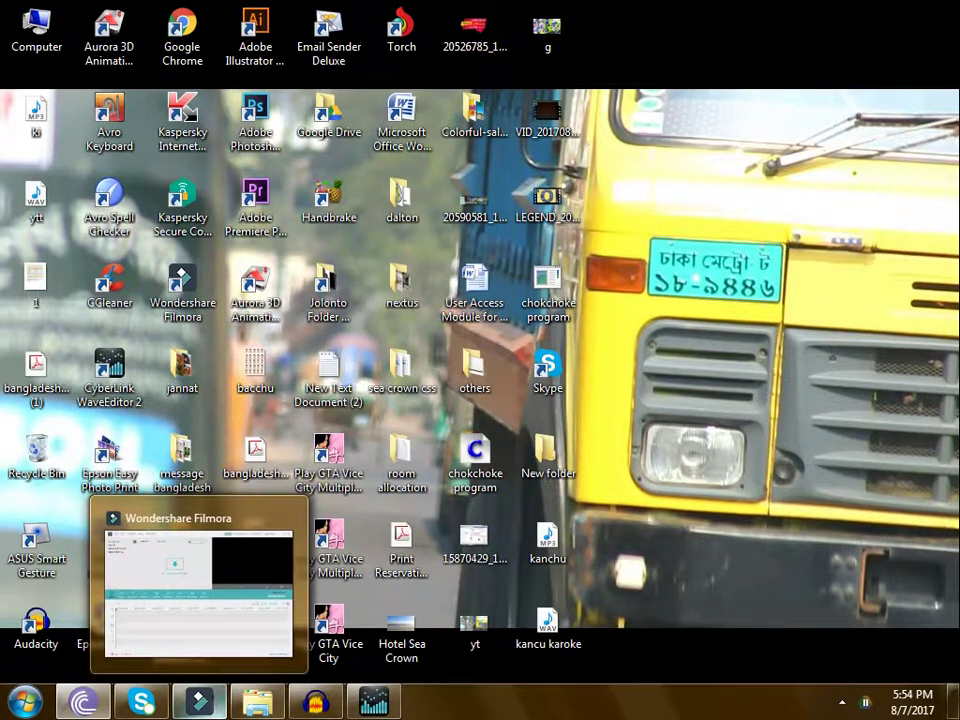
click(842, 702)
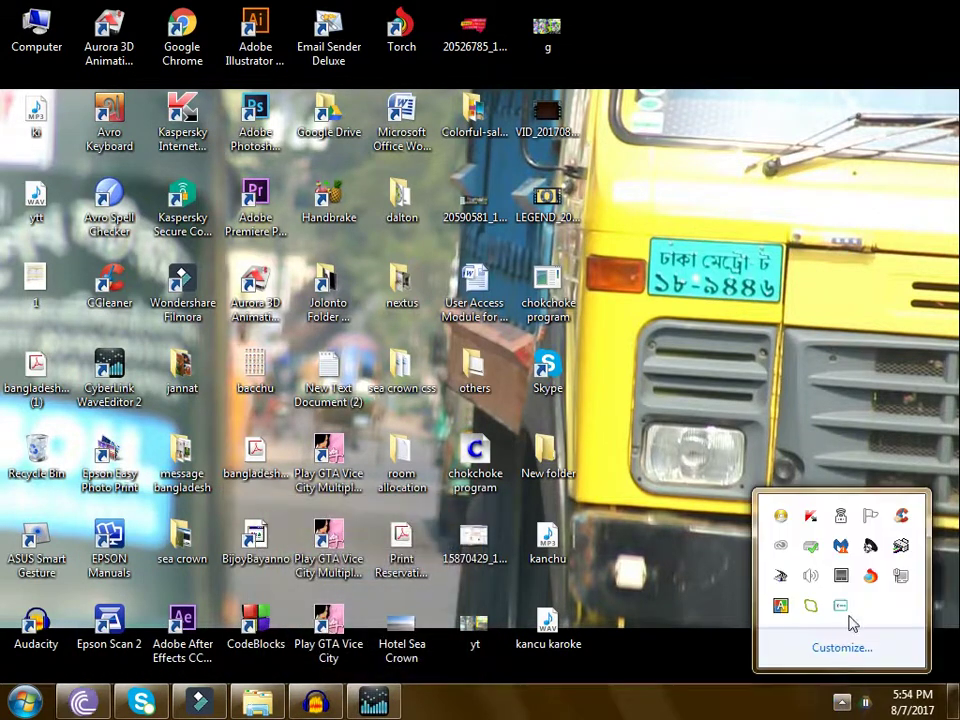
click(5, 408)
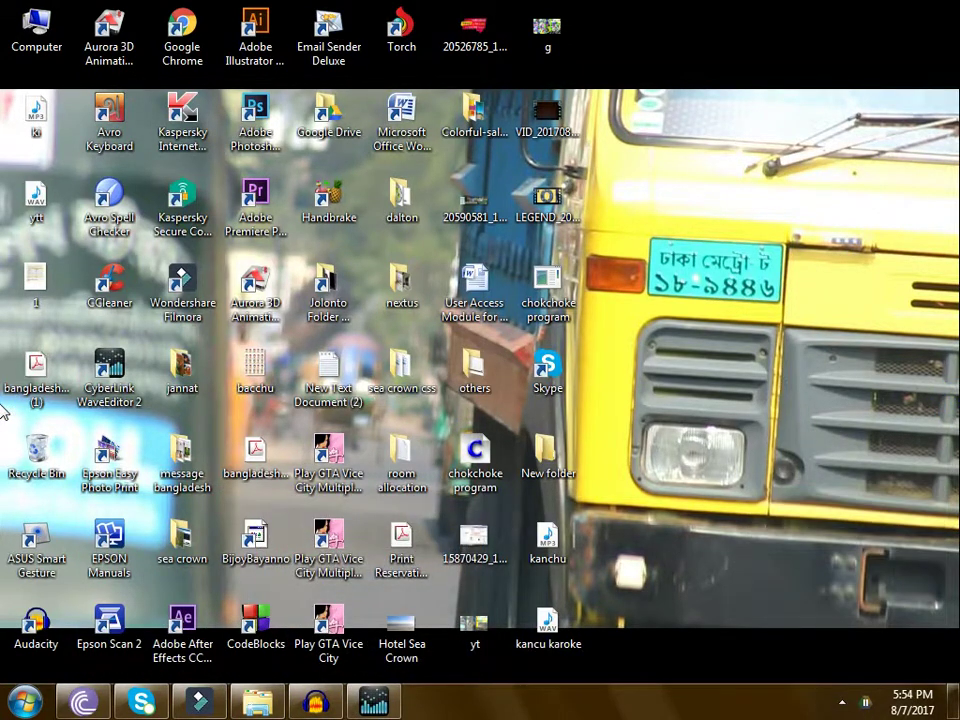